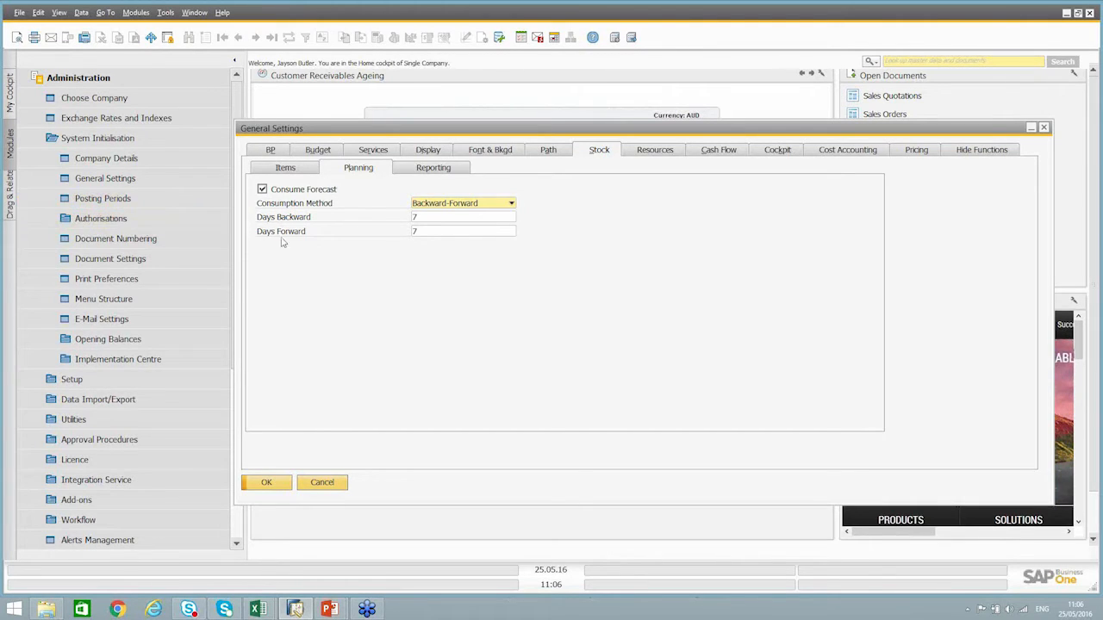
Open the most recent sales order in the Sales - AR module and maximize its window
{"action": "left_click", "coordinate": [99, 82]}
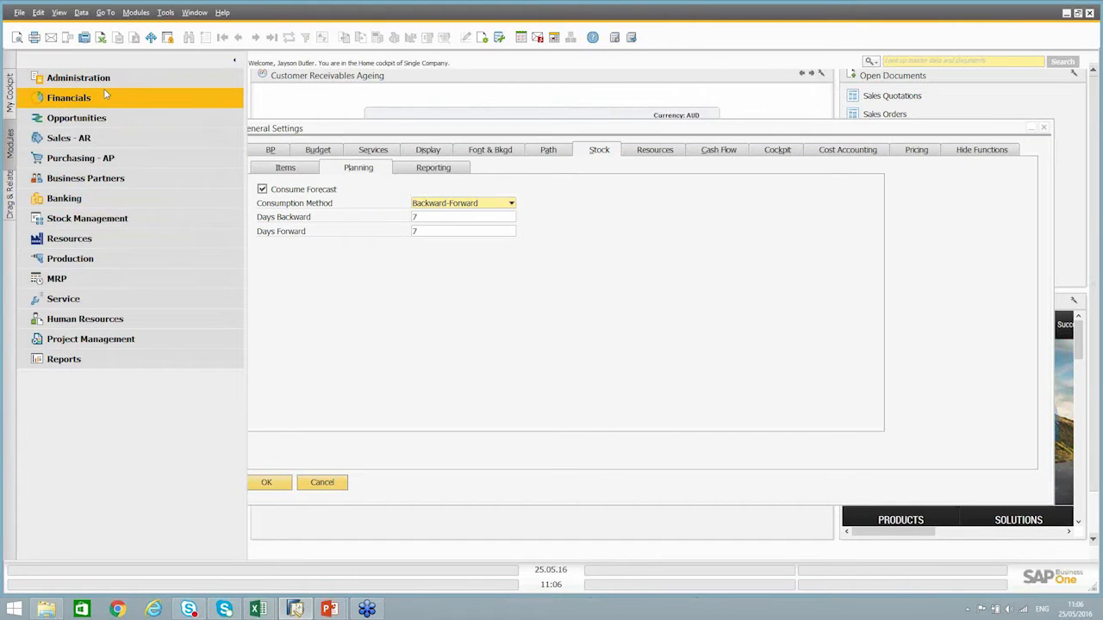
{"action": "left_click", "coordinate": [86, 138]}
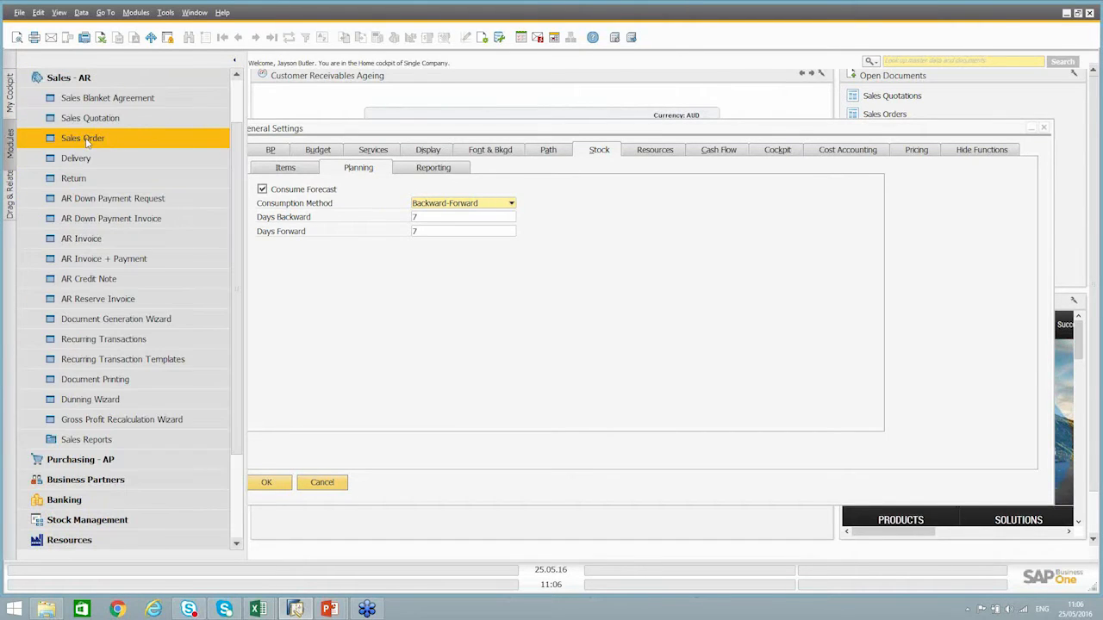
{"action": "left_click", "coordinate": [86, 139]}
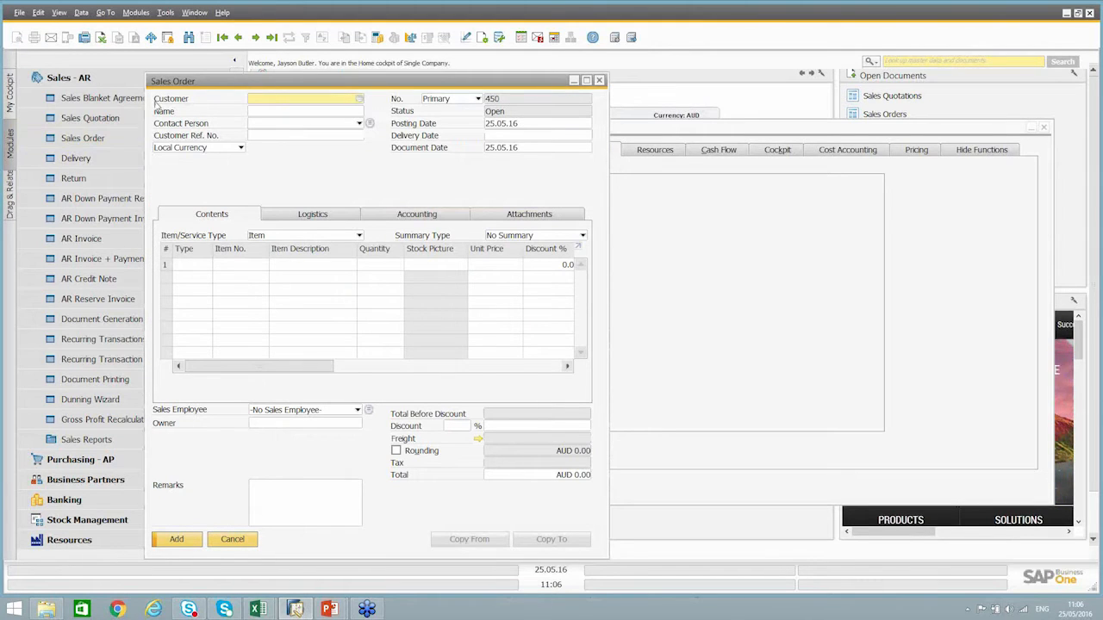
{"action": "left_click", "coordinate": [271, 38]}
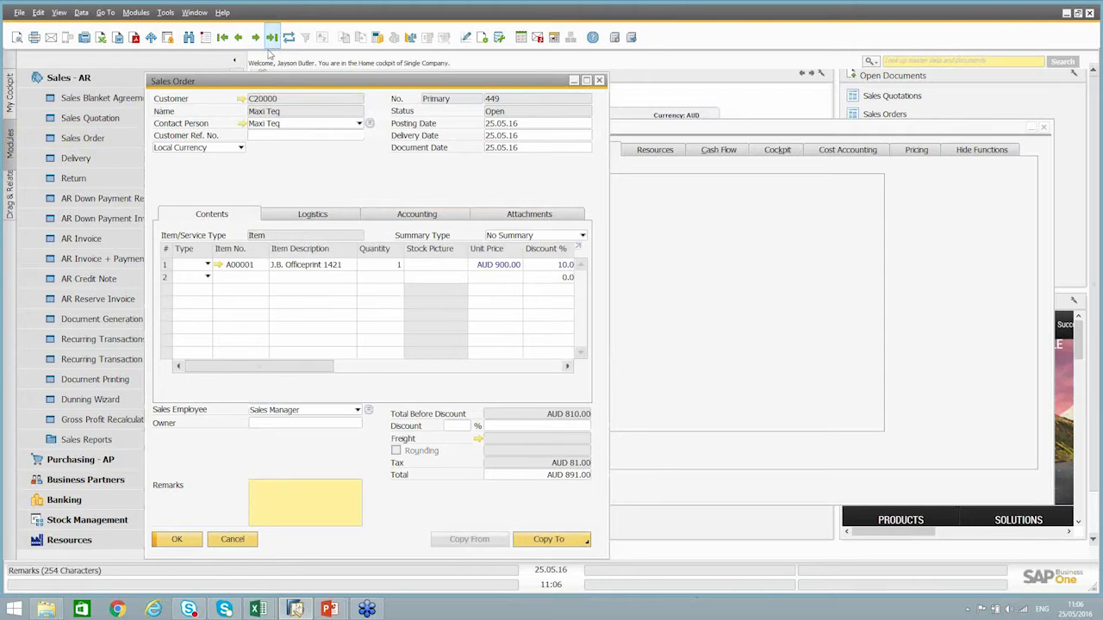
{"action": "double_click", "coordinate": [293, 81]}
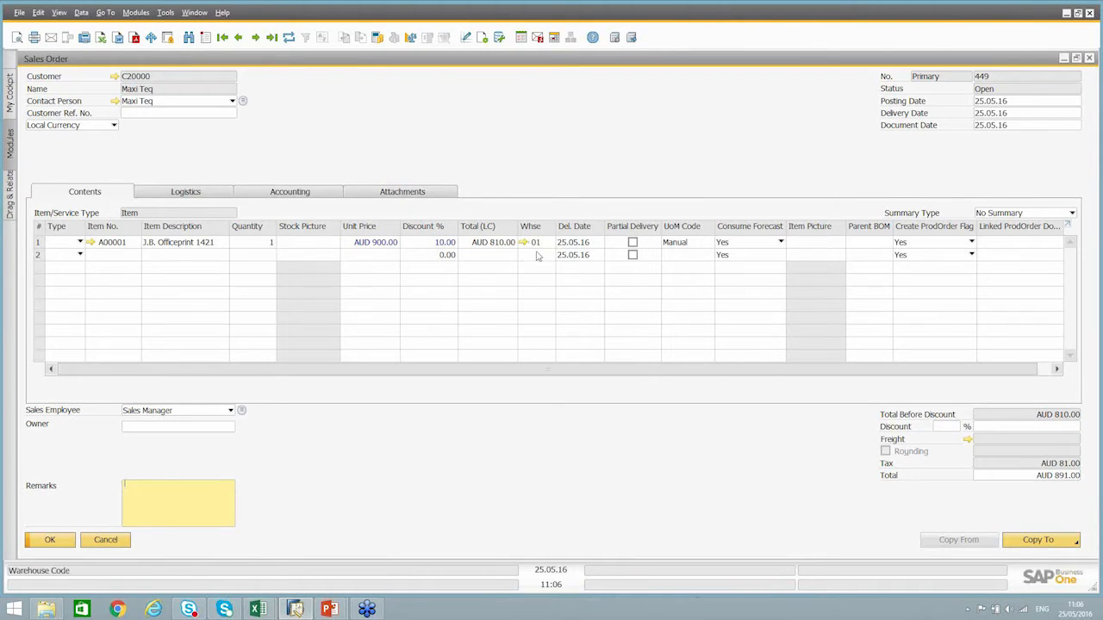
Try setting Consume Forecast to No on the A00001 line, and close the sales order without saving
{"action": "left_click", "coordinate": [744, 251]}
{"action": "key", "text": "ctrl"}
{"action": "key", "text": "ctrl"}
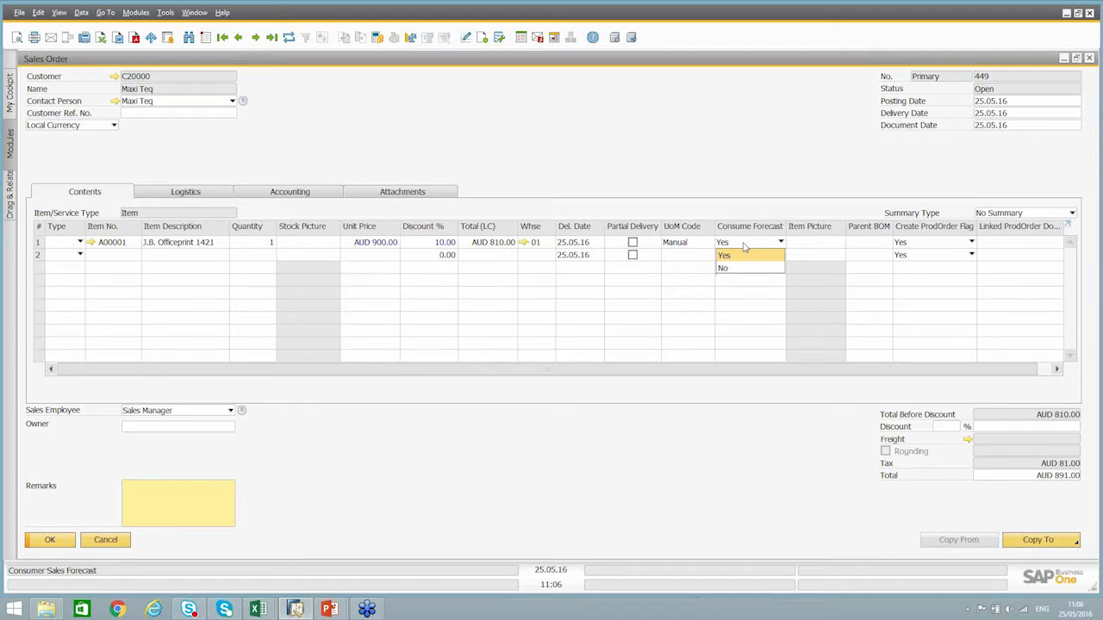
{"action": "left_click", "coordinate": [728, 268]}
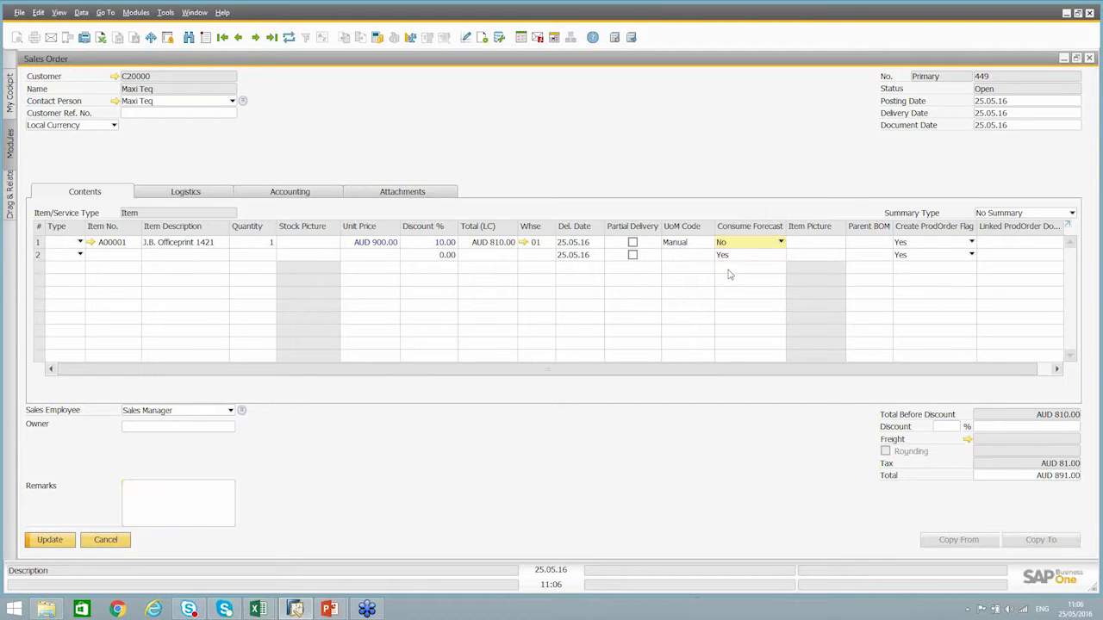
{"action": "left_click", "coordinate": [105, 540]}
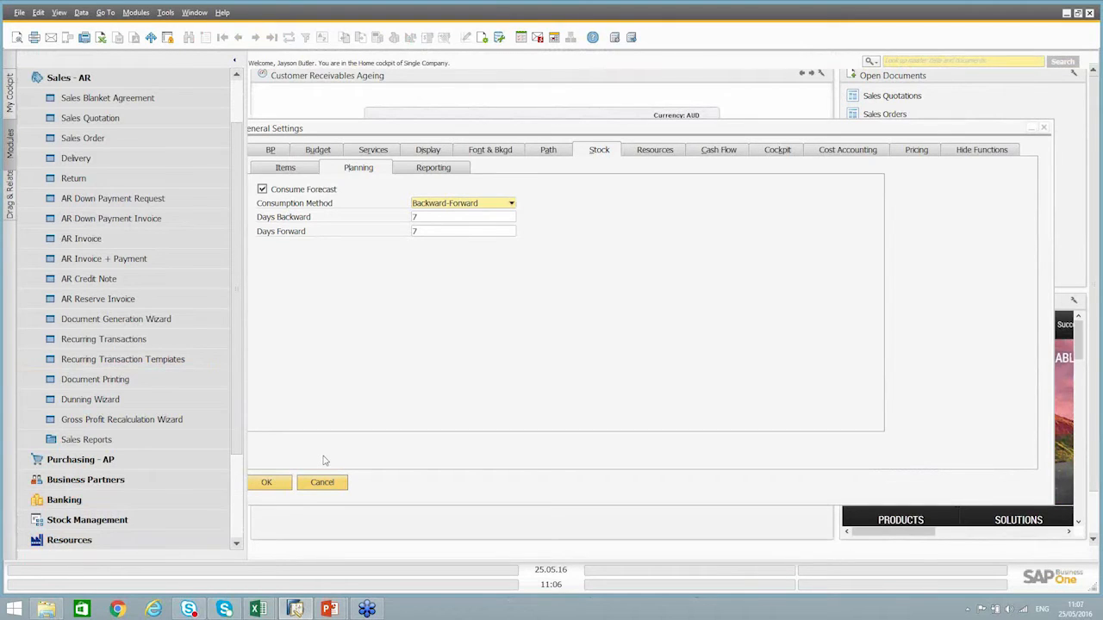
Close the general settings, examine the Nettable option in the stock management setup for warehouses, and close that form
{"action": "left_click", "coordinate": [320, 484]}
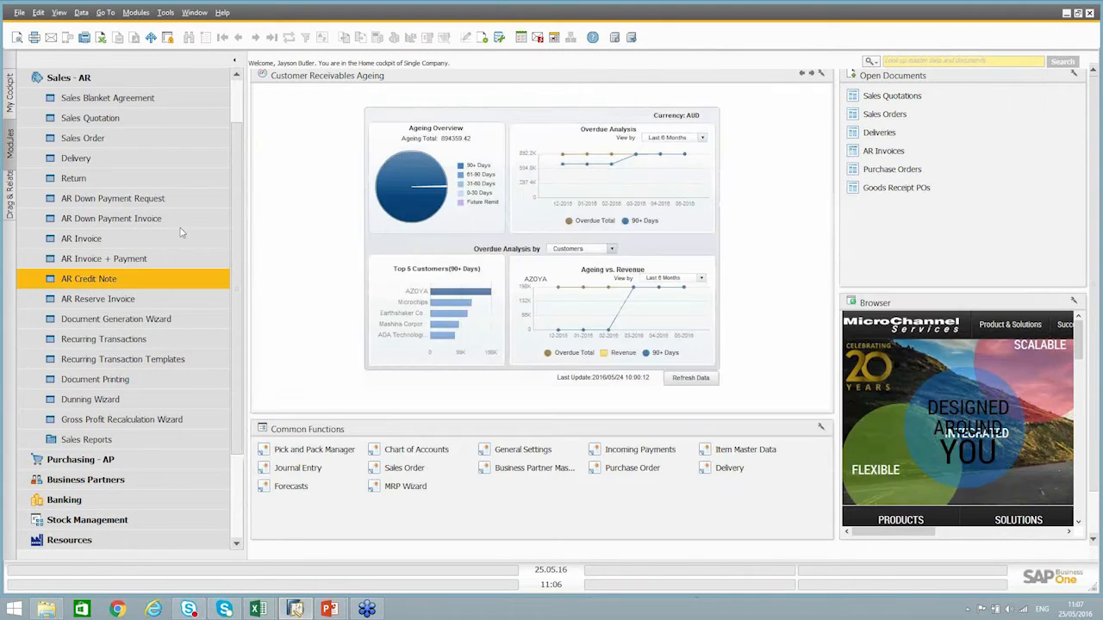
{"action": "left_click", "coordinate": [108, 79]}
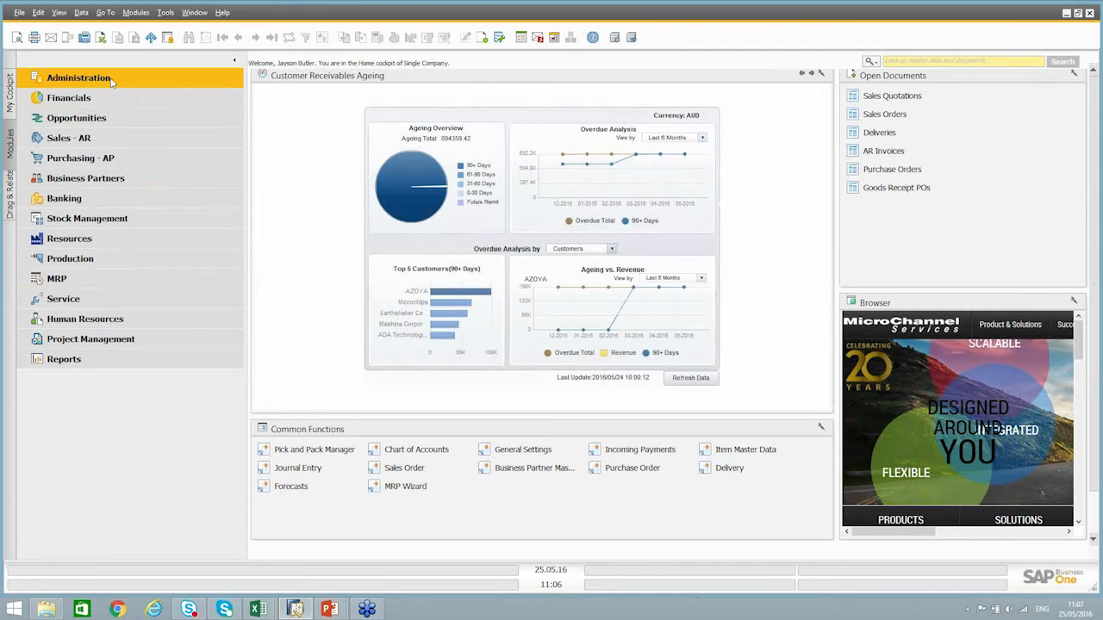
{"action": "left_click", "coordinate": [108, 79]}
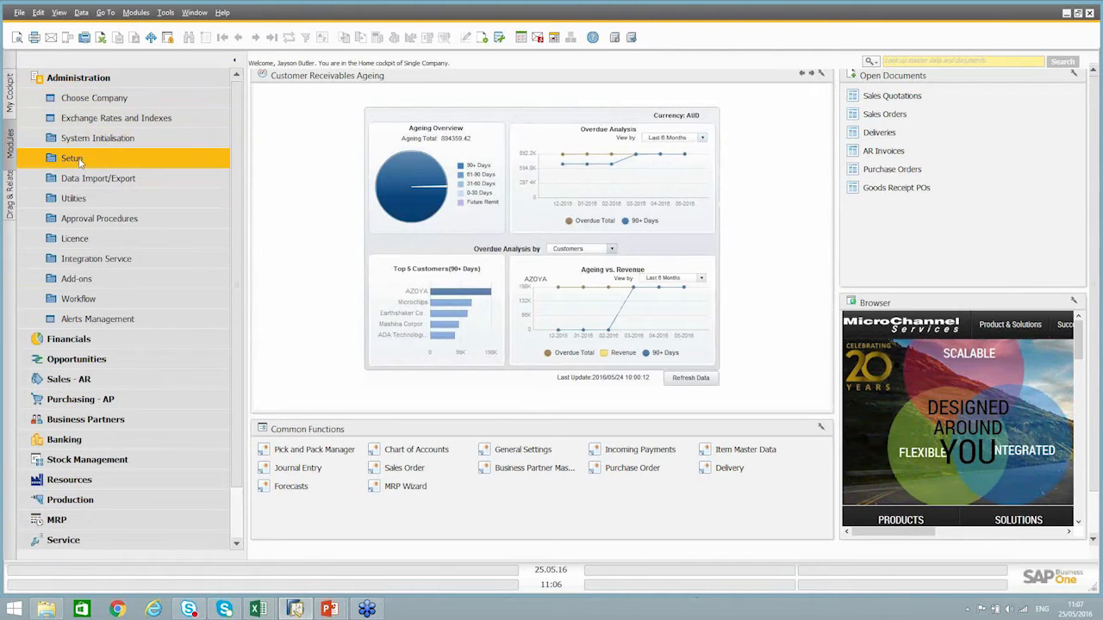
{"action": "left_click", "coordinate": [78, 159]}
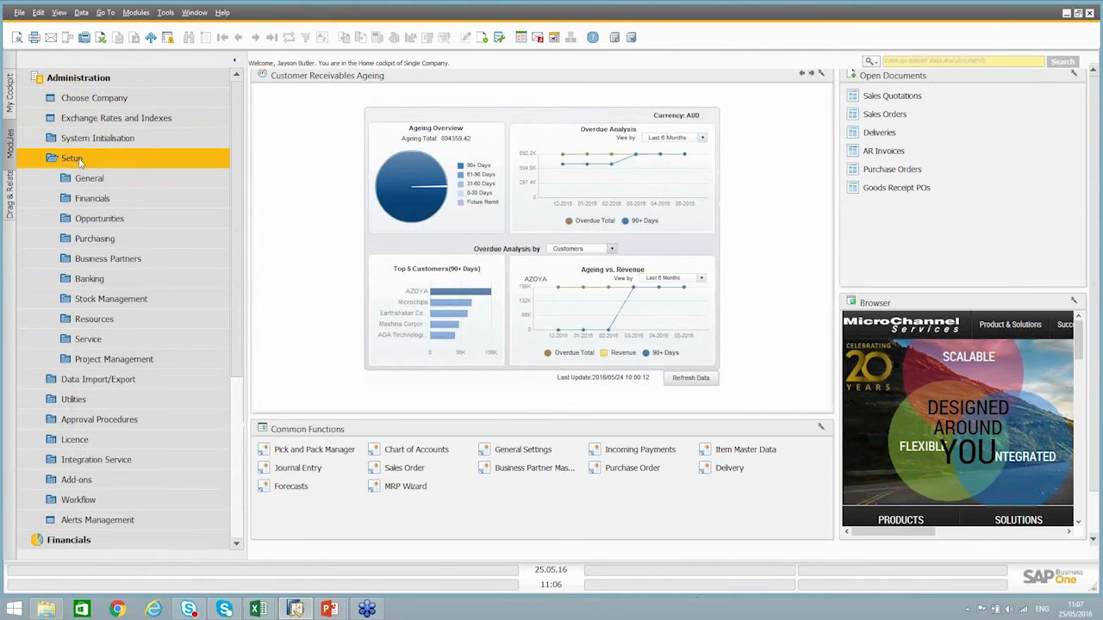
{"action": "left_click", "coordinate": [103, 299]}
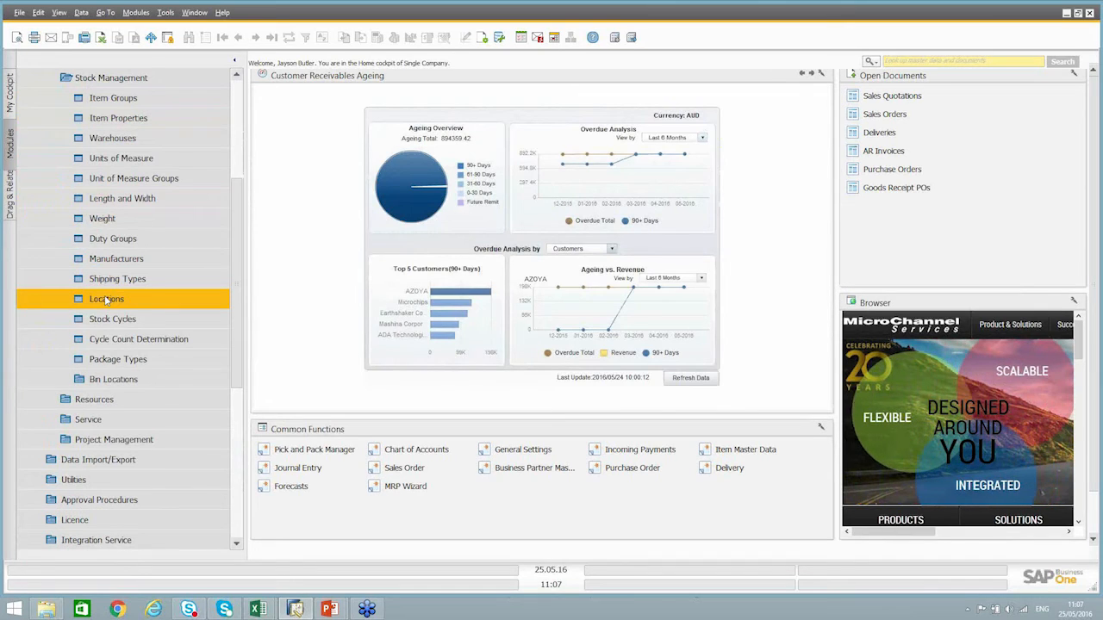
{"action": "left_click", "coordinate": [112, 138]}
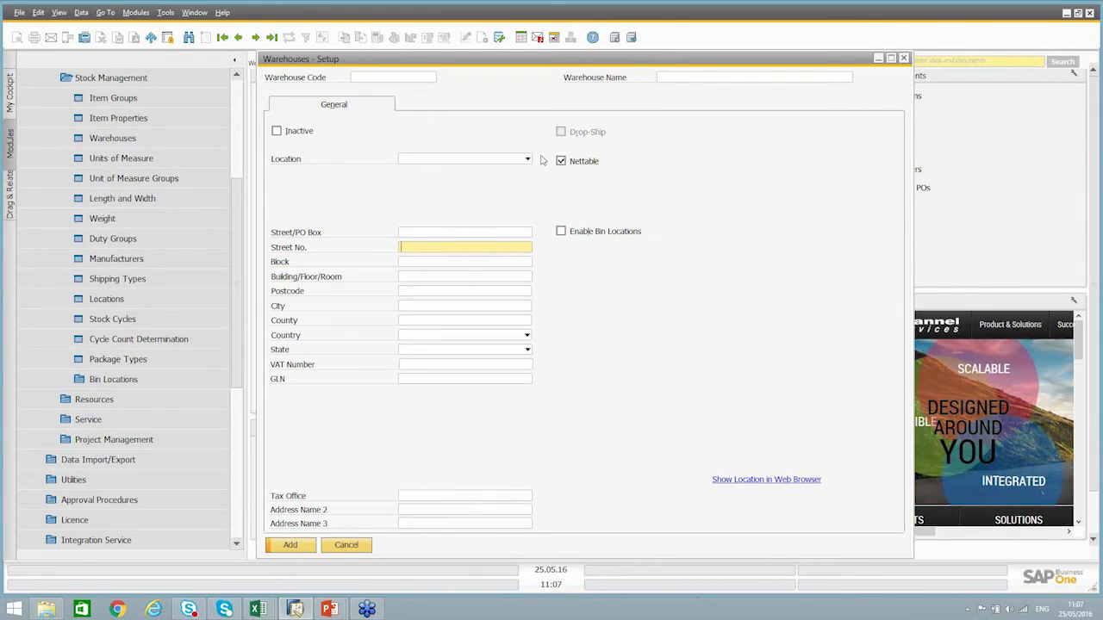
{"action": "left_click", "coordinate": [347, 546]}
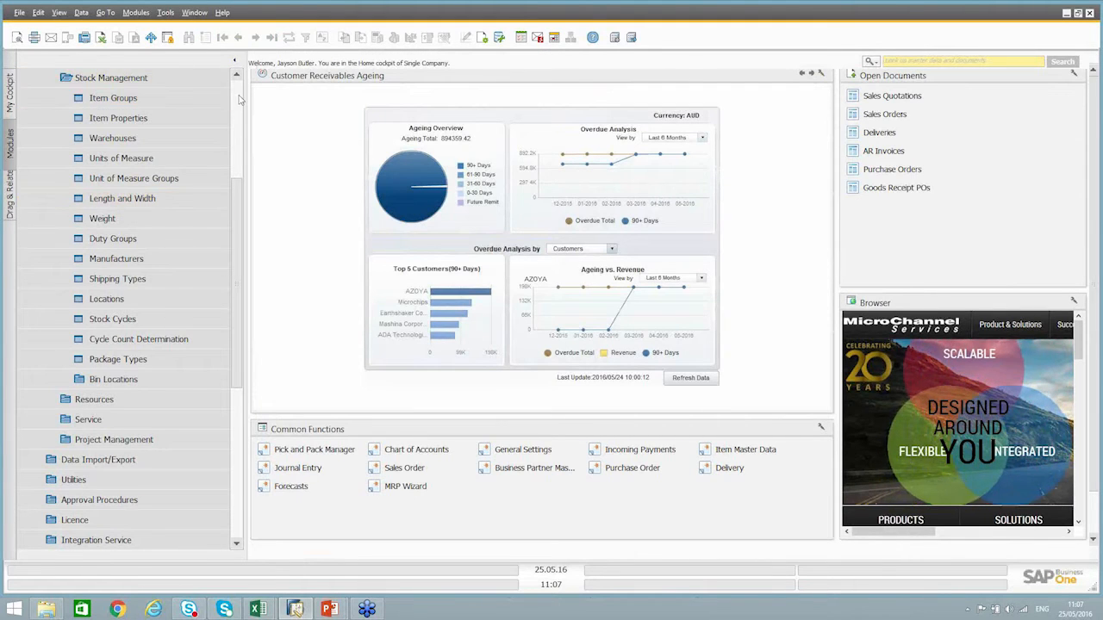
Open Item Master Data from Stock Management and display the first item record
{"action": "scroll", "coordinate": [241, 99], "scroll_direction": "up", "scroll_amount": 5}
{"action": "left_click", "coordinate": [86, 78]}
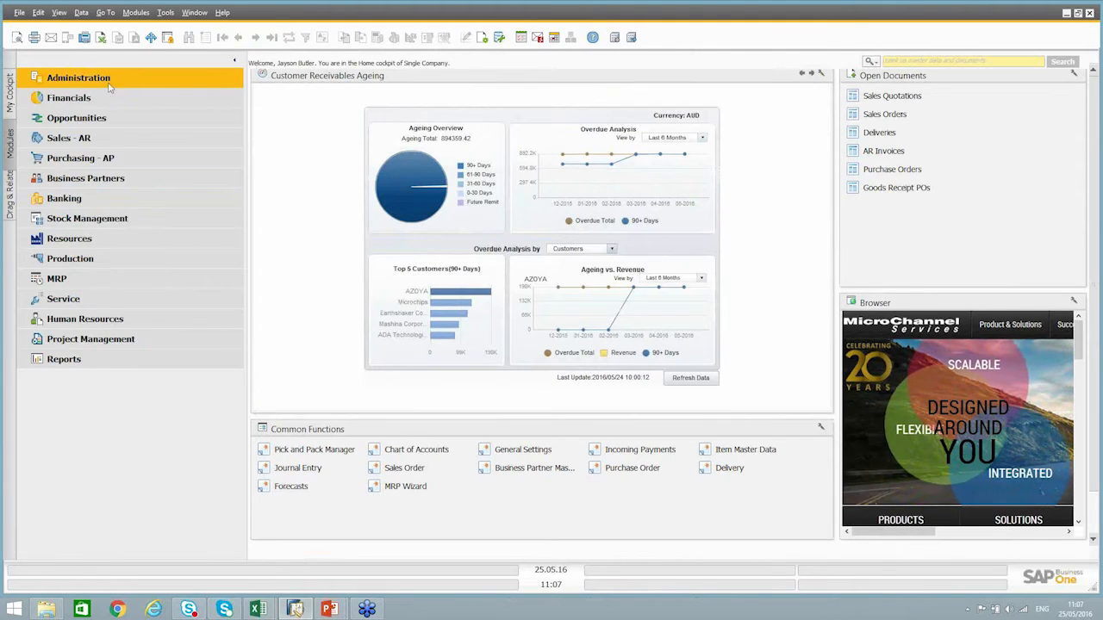
{"action": "left_click", "coordinate": [83, 222]}
{"action": "left_click", "coordinate": [94, 239]}
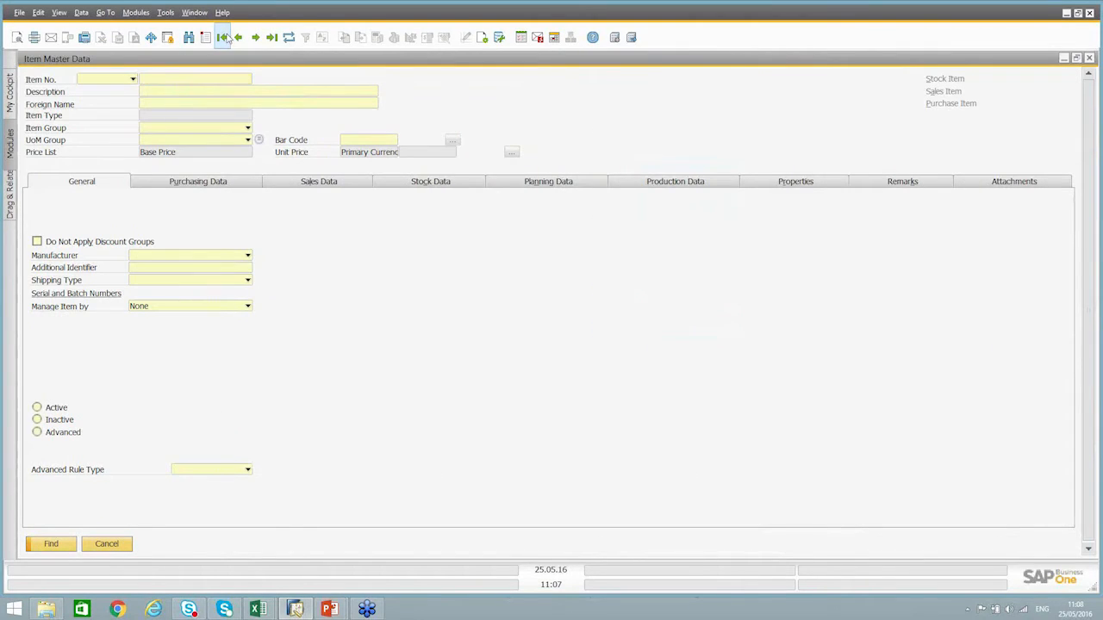
{"action": "left_click", "coordinate": [225, 39]}
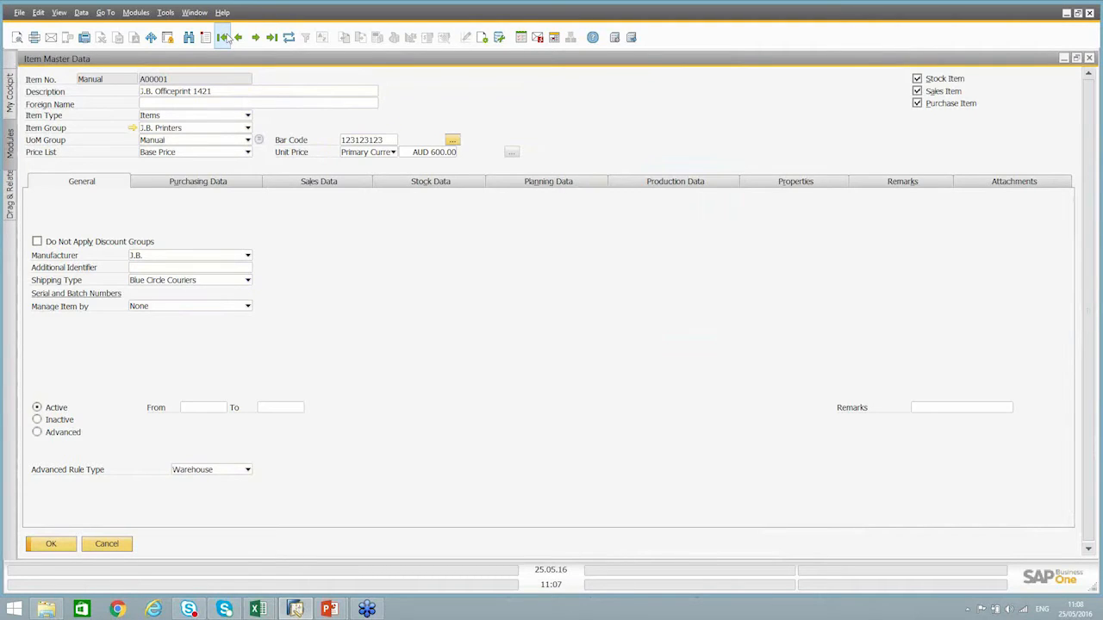
Examine the preferred supplier in the item's purchasing data
{"action": "left_click", "coordinate": [197, 184]}
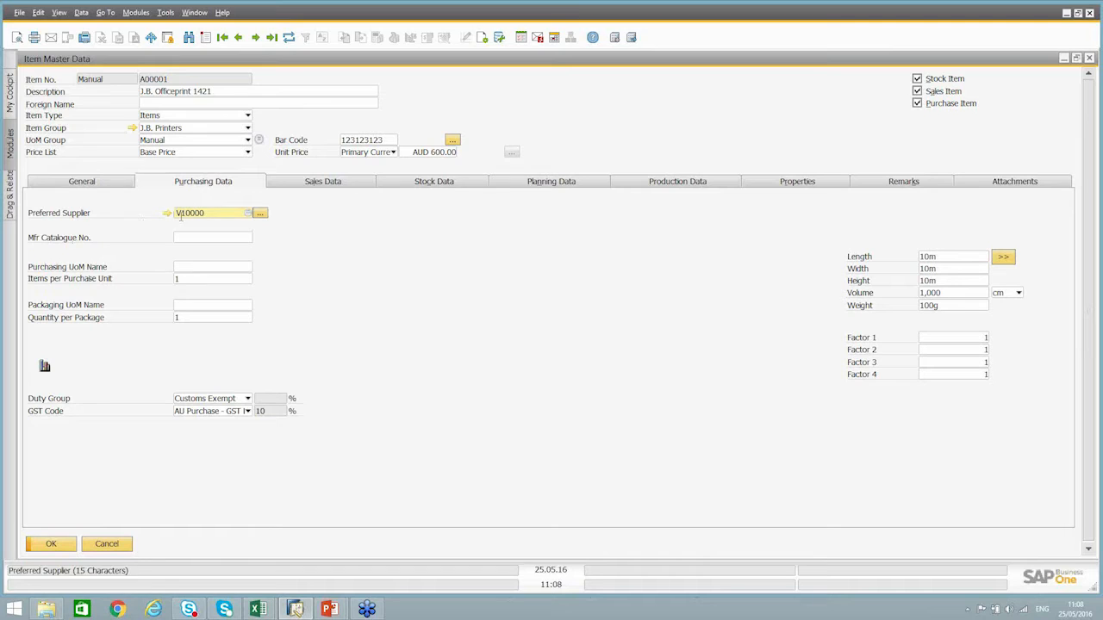
{"action": "key", "text": "ctrl"}
{"action": "key", "text": "ctrl"}
{"action": "key", "text": "ctrl"}
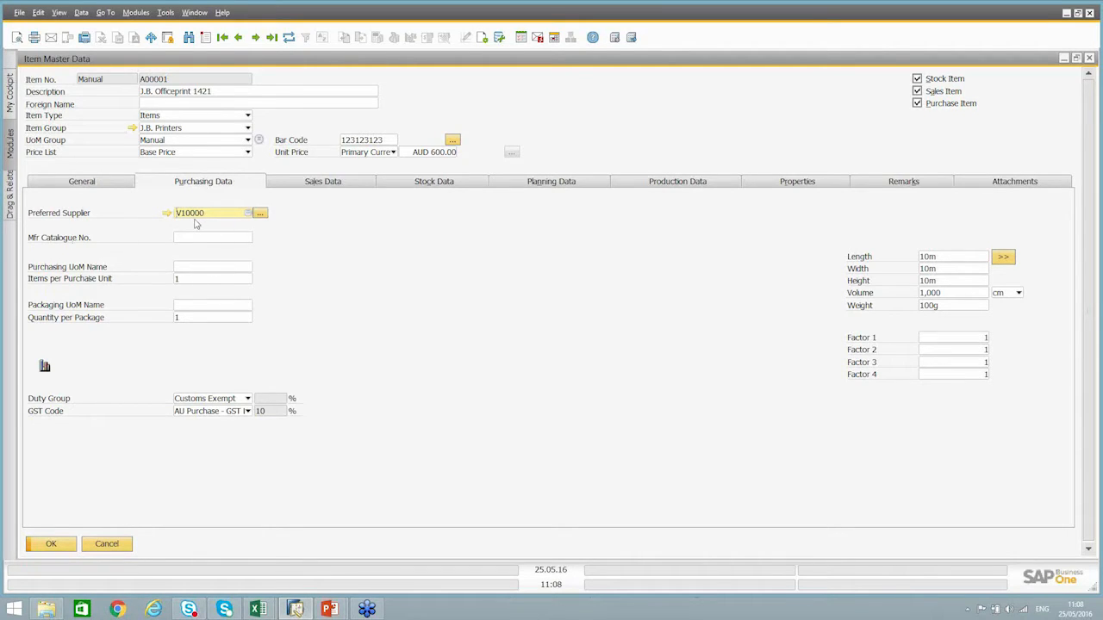
{"action": "key", "text": "ctrl"}
{"action": "key", "text": "ctrl"}
{"action": "key", "text": "ctrl"}
{"action": "key", "text": "ctrl"}
Examine the minimum and maximum stock levels for warehouses 01 and 02 in the item's stock data
{"action": "left_click", "coordinate": [433, 183]}
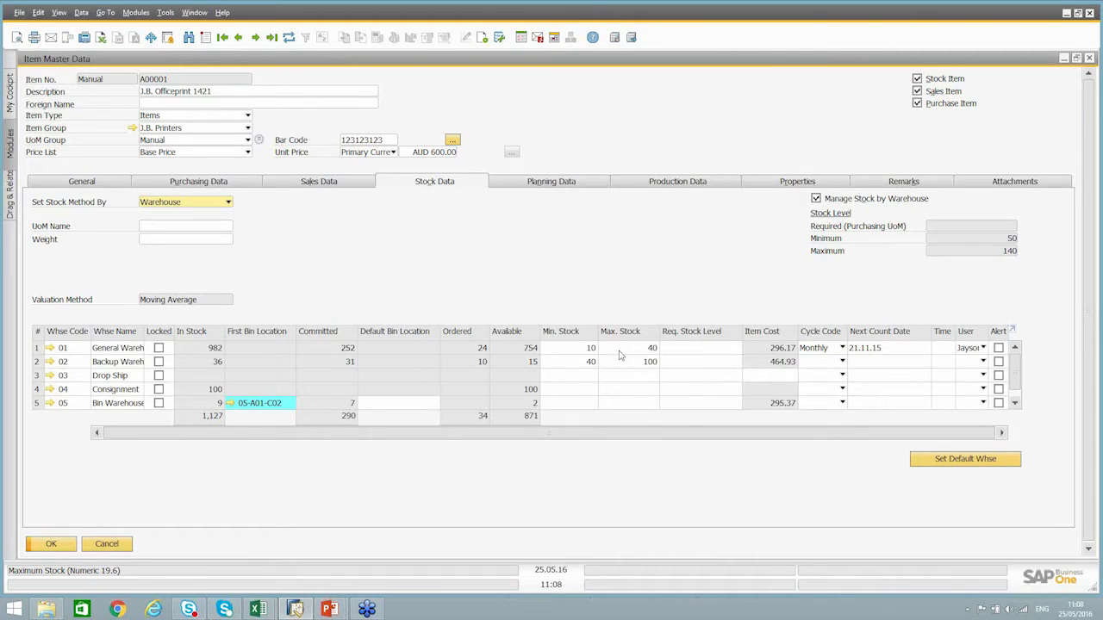
{"action": "left_click", "coordinate": [37, 348]}
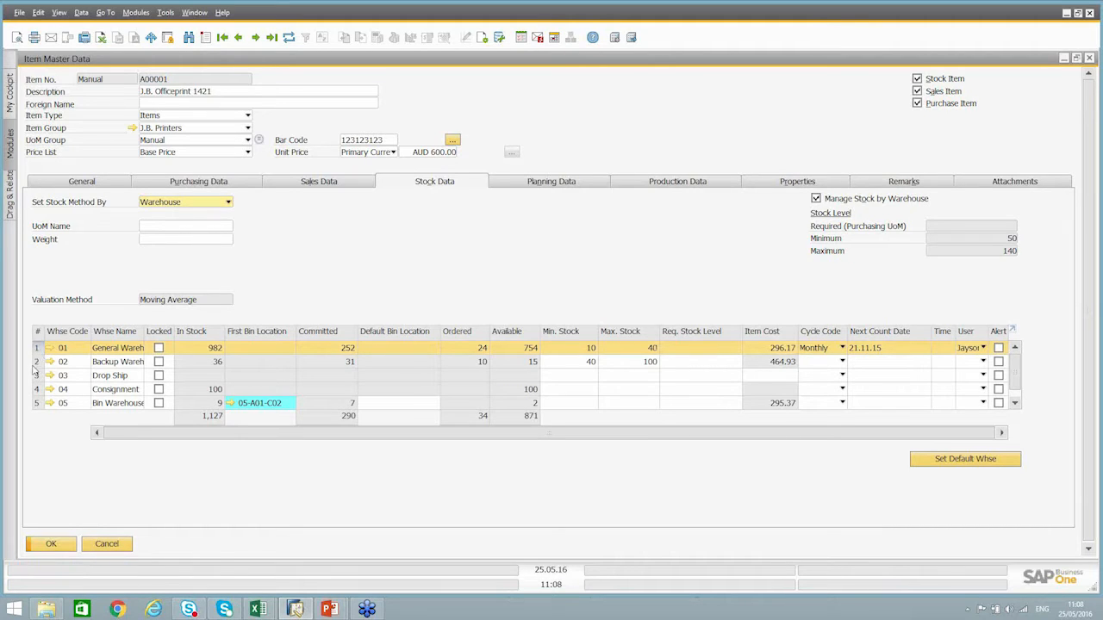
{"action": "left_click", "coordinate": [37, 362]}
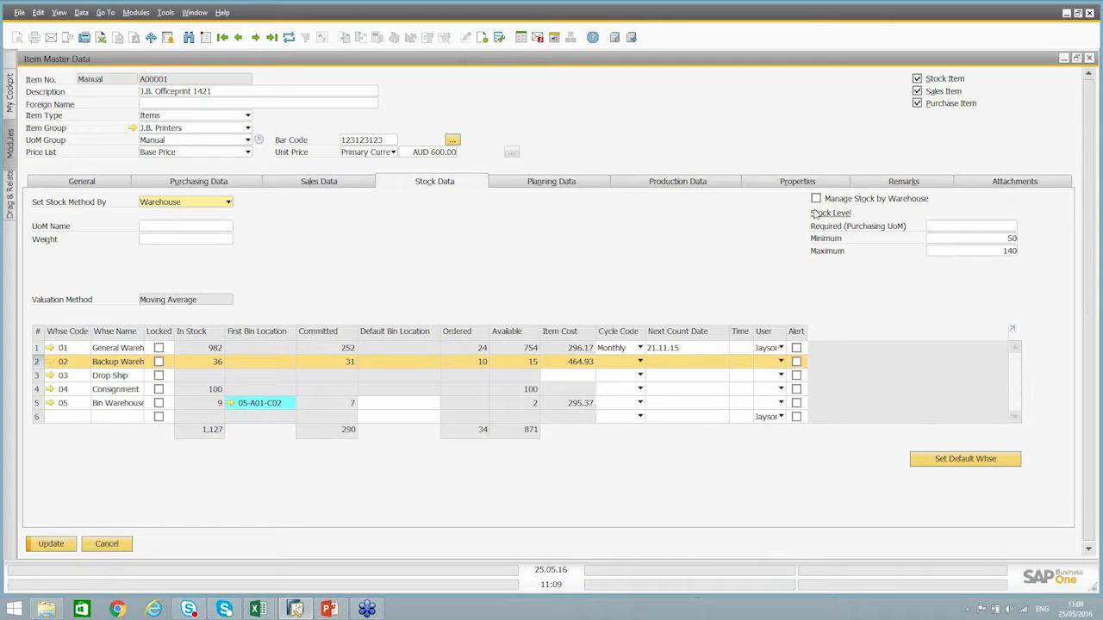
Turn off Manage Stock by Warehouse and examine the item-level Minimum and Maximum stock fields
{"action": "left_click", "coordinate": [976, 242]}
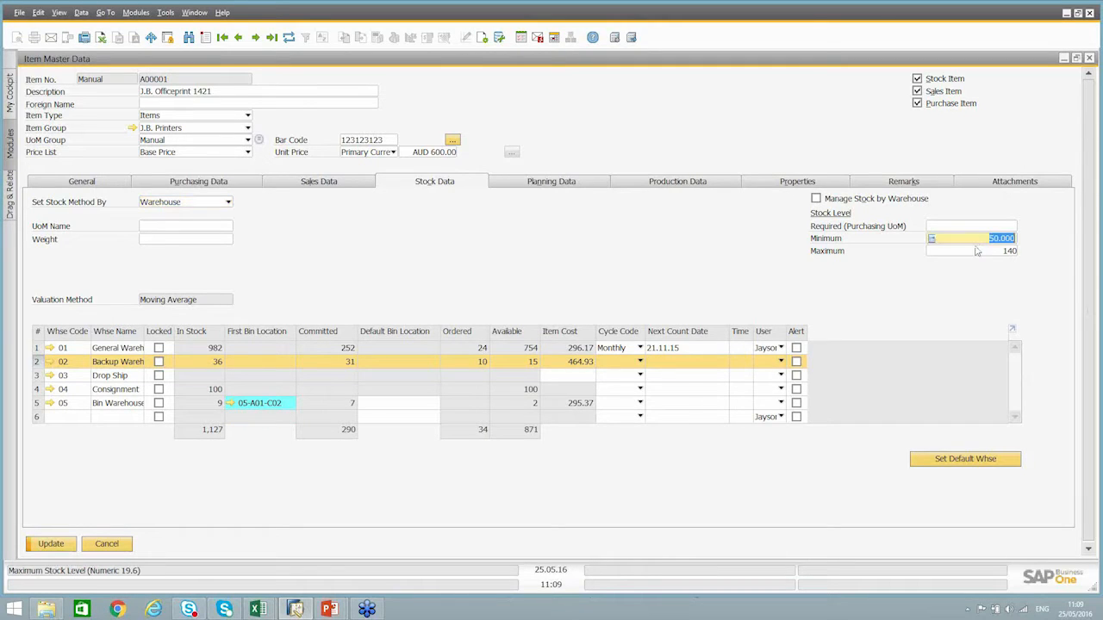
{"action": "left_click", "coordinate": [976, 249]}
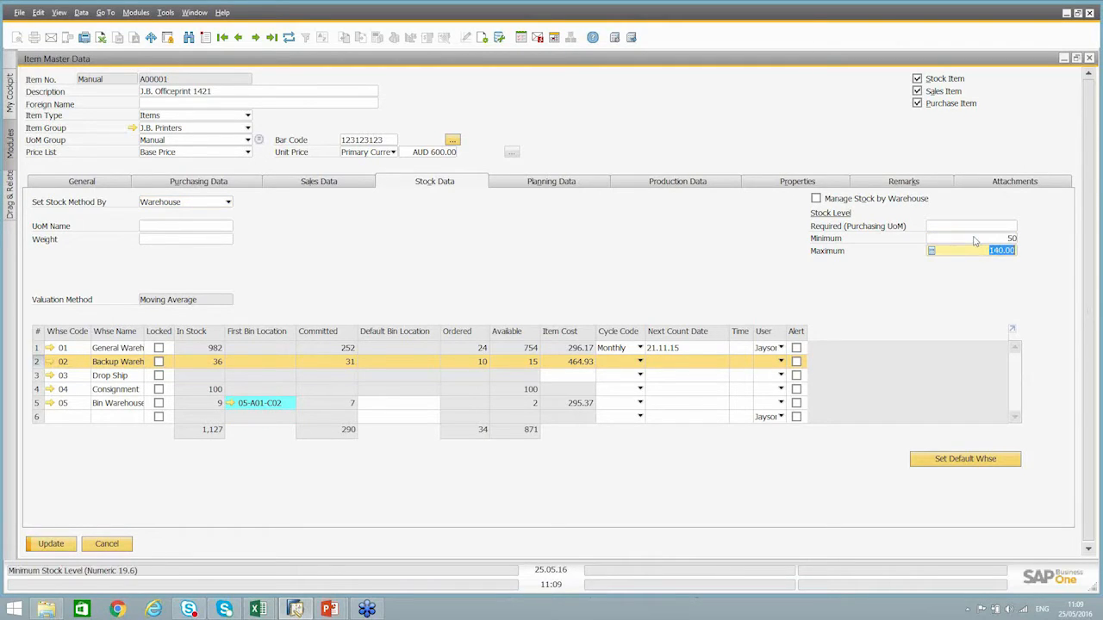
{"action": "left_click", "coordinate": [975, 238]}
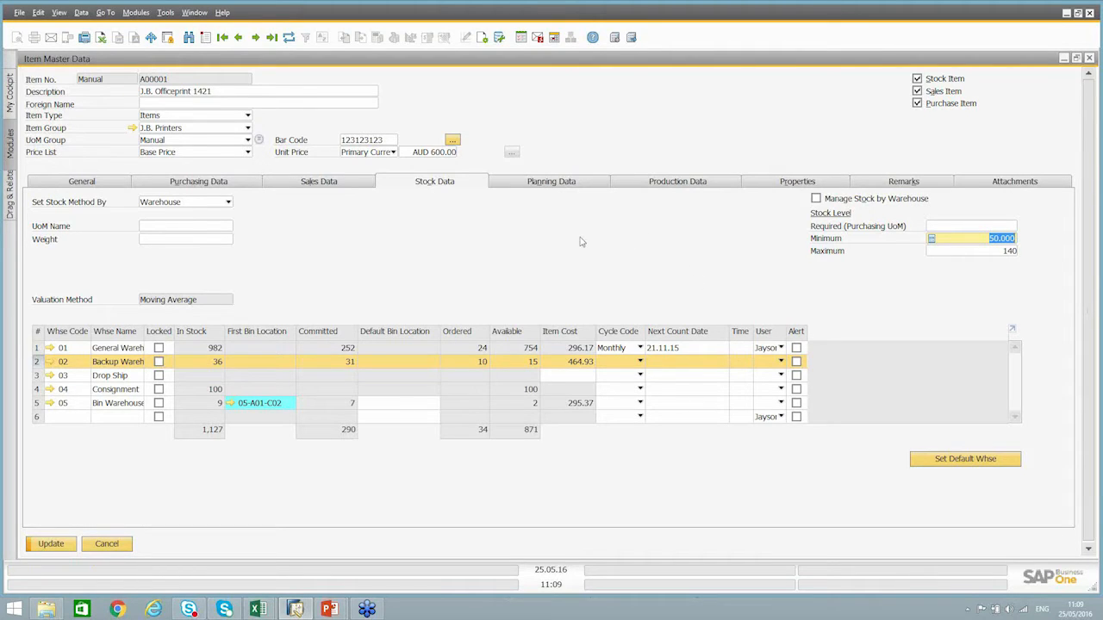
Review the available Planning Method and Procurement Method options in the item's planning data
{"action": "left_click", "coordinate": [549, 183]}
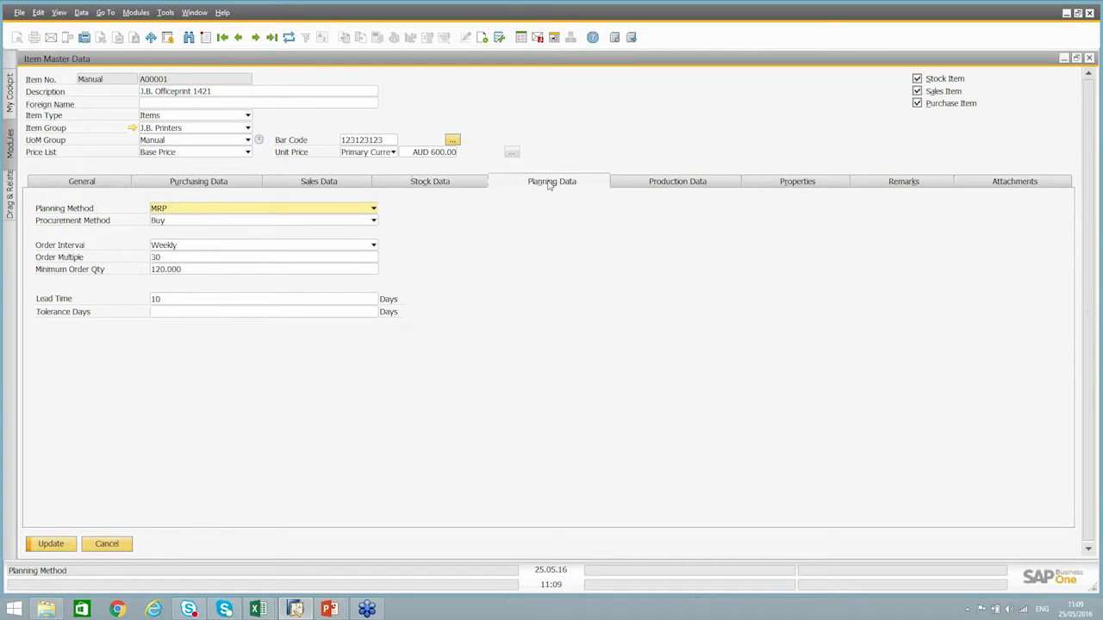
{"action": "left_click", "coordinate": [259, 212]}
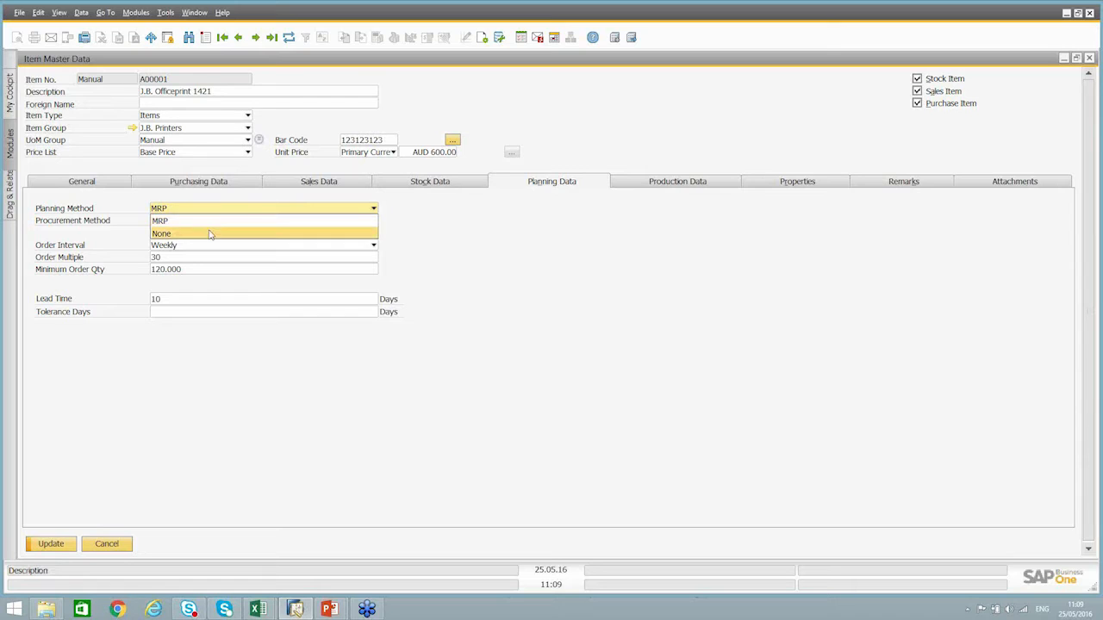
{"action": "left_click", "coordinate": [441, 231]}
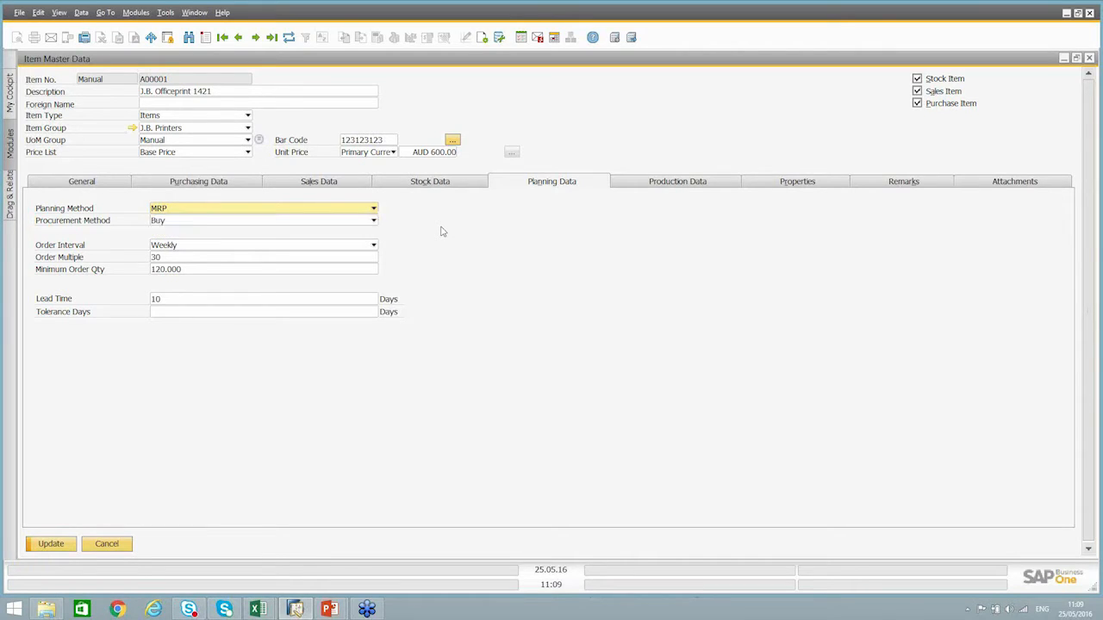
{"action": "left_click", "coordinate": [179, 225]}
{"action": "left_click", "coordinate": [179, 226]}
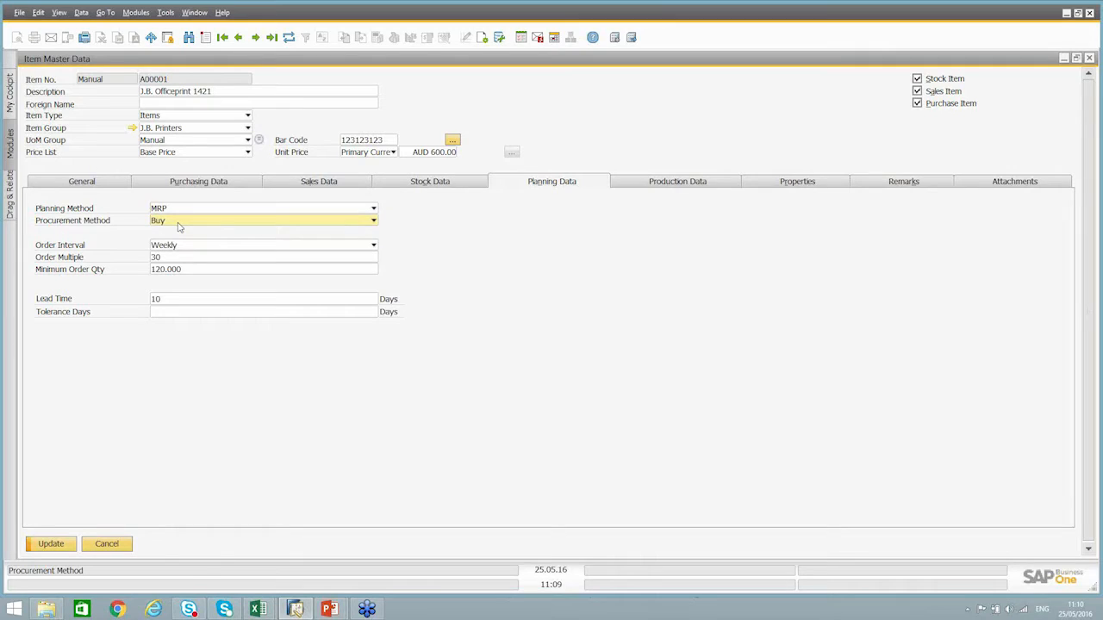
{"action": "left_click", "coordinate": [179, 226]}
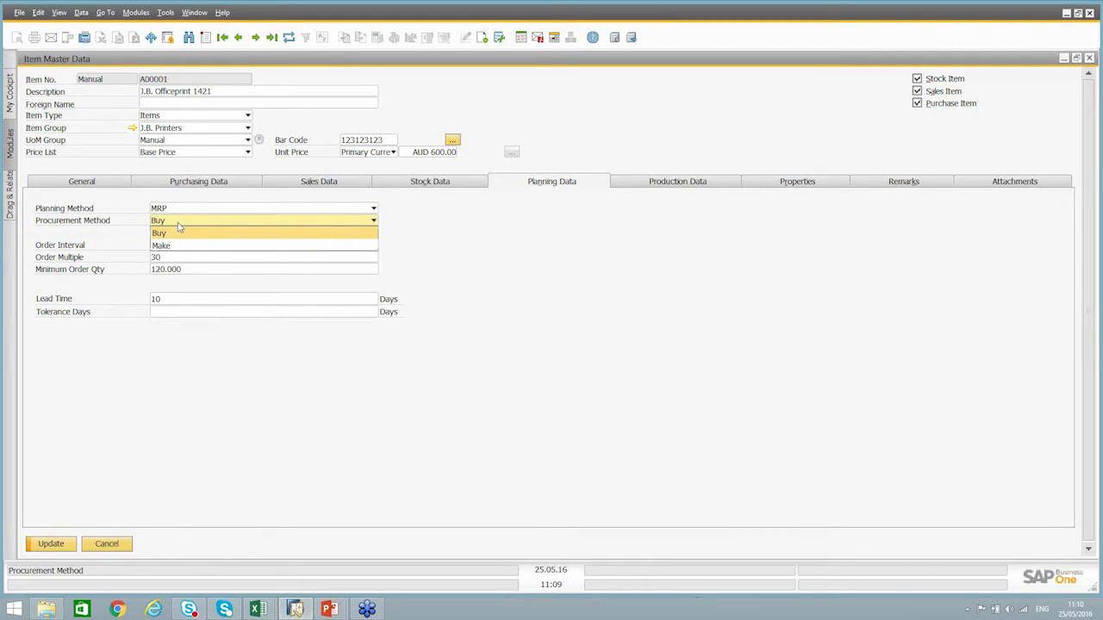
{"action": "left_click", "coordinate": [456, 237]}
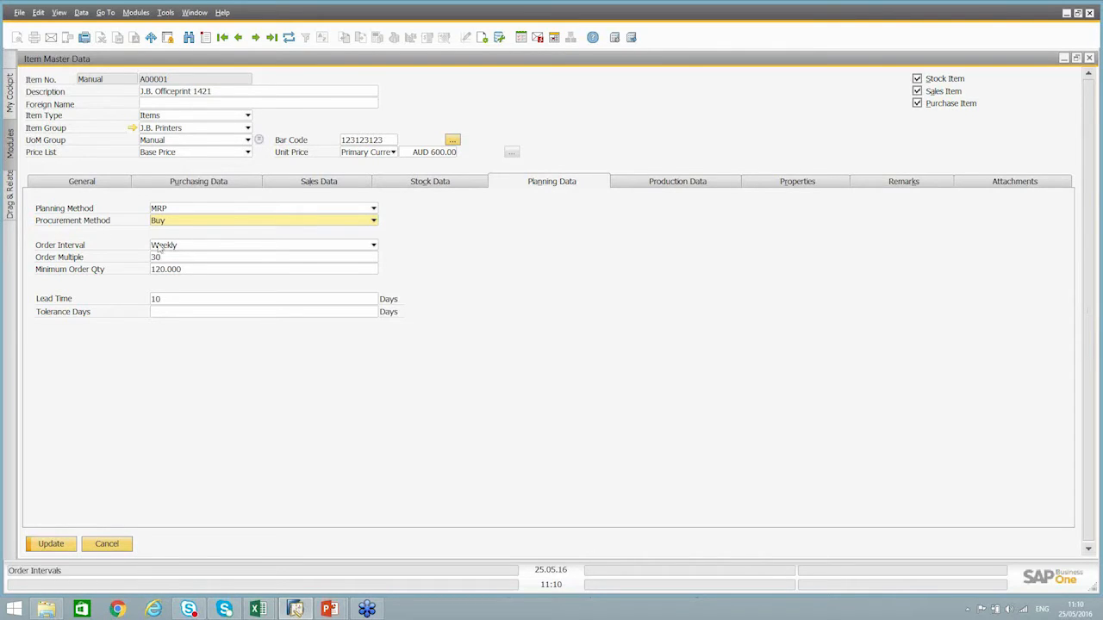
Open the setup for defining a new order interval and display the existing M1 cycle
{"action": "left_click", "coordinate": [161, 247]}
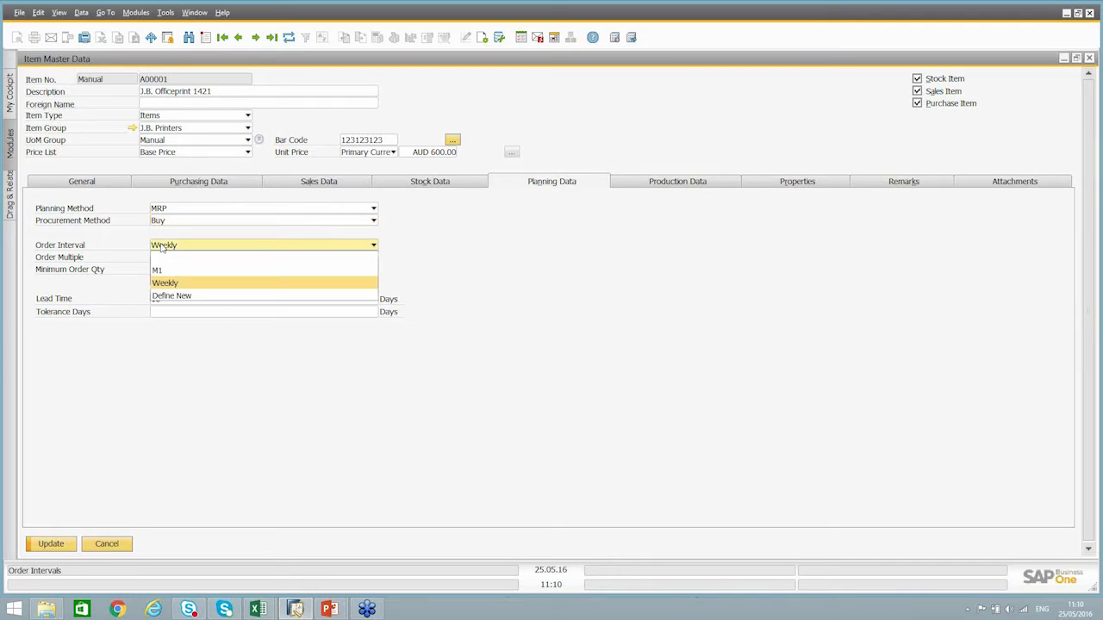
{"action": "left_click", "coordinate": [172, 295]}
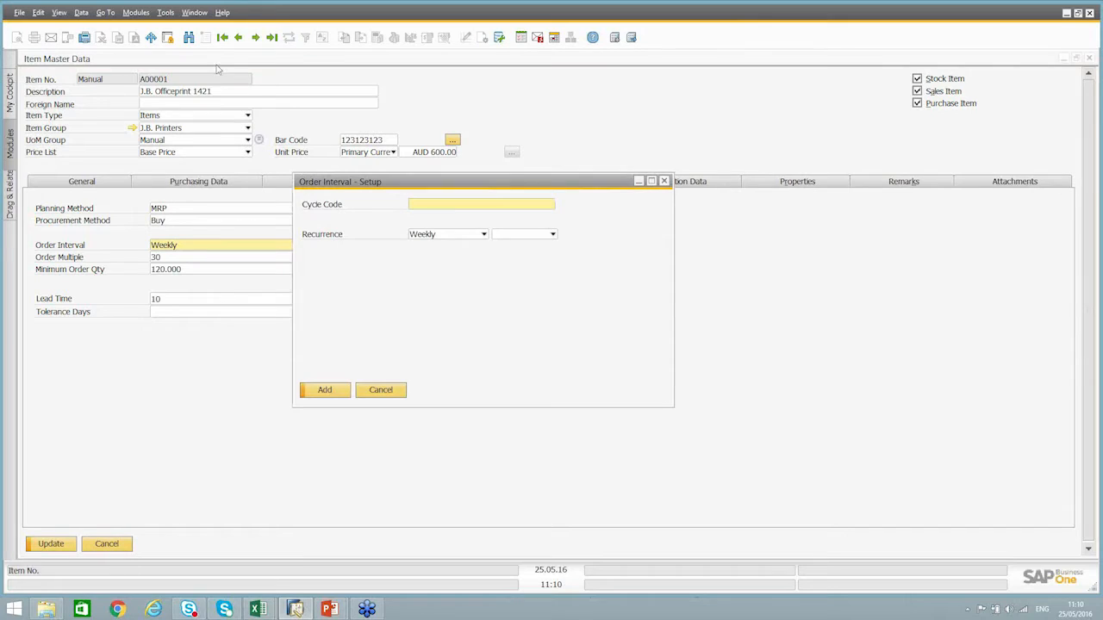
{"action": "left_click", "coordinate": [255, 37]}
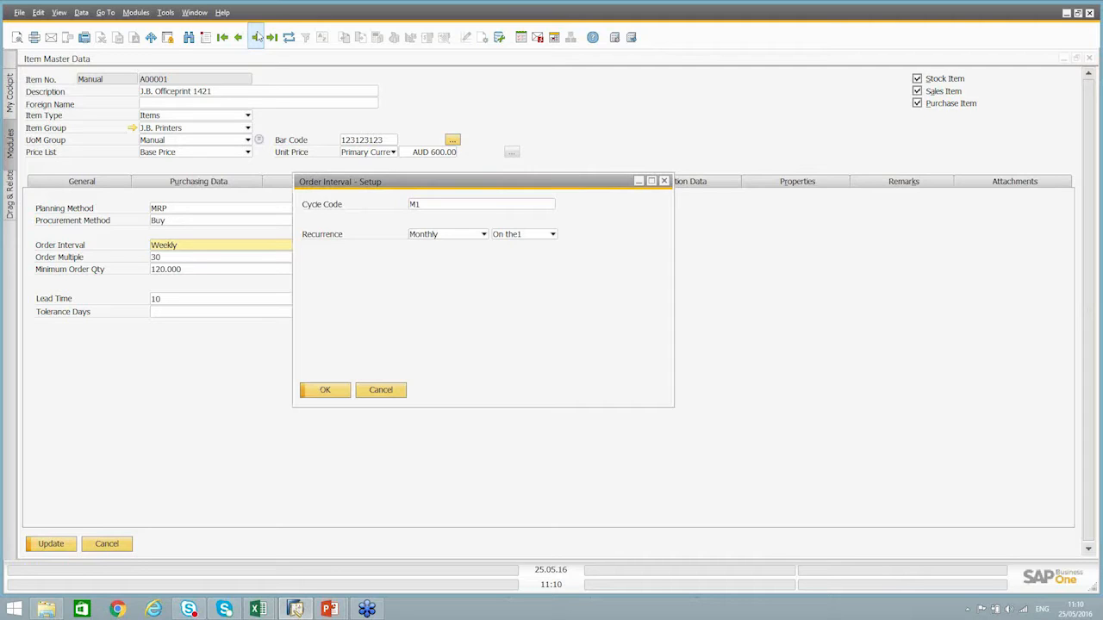
Set the Weekly order interval cycle to recur on Monday and save the setup
{"action": "left_click", "coordinate": [258, 36]}
{"action": "left_click", "coordinate": [535, 236]}
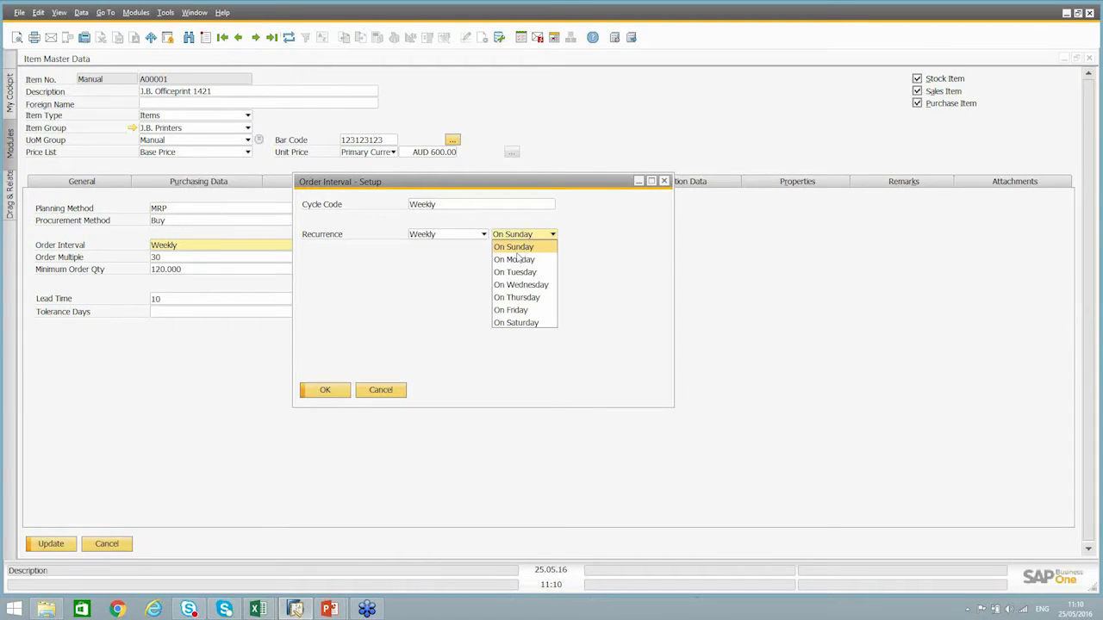
{"action": "left_click", "coordinate": [517, 260]}
{"action": "left_click", "coordinate": [318, 390]}
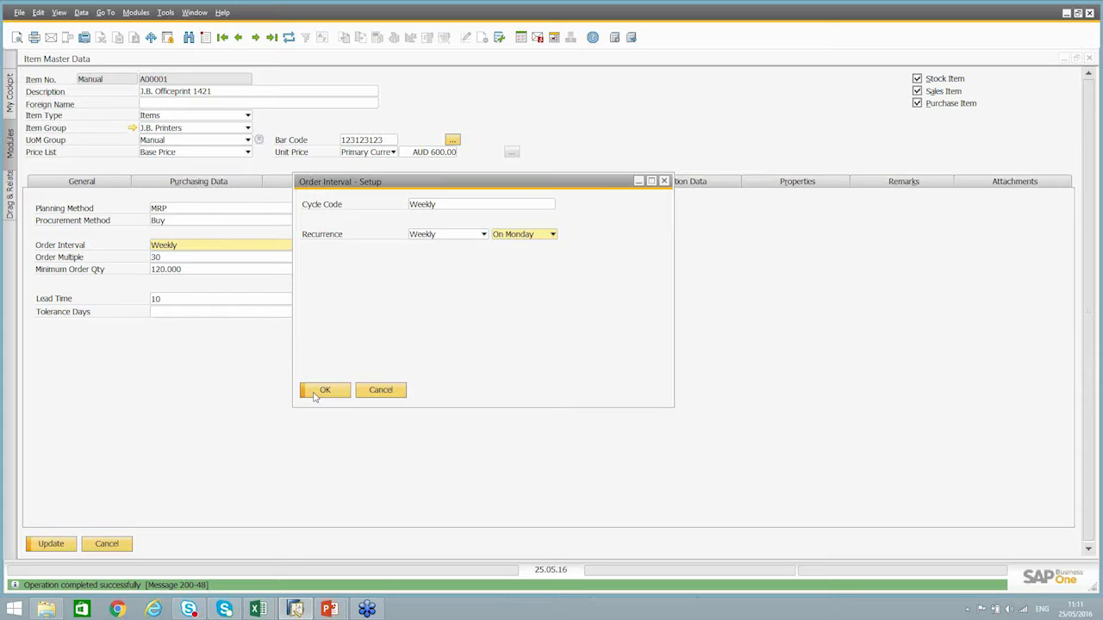
{"action": "left_click", "coordinate": [321, 390]}
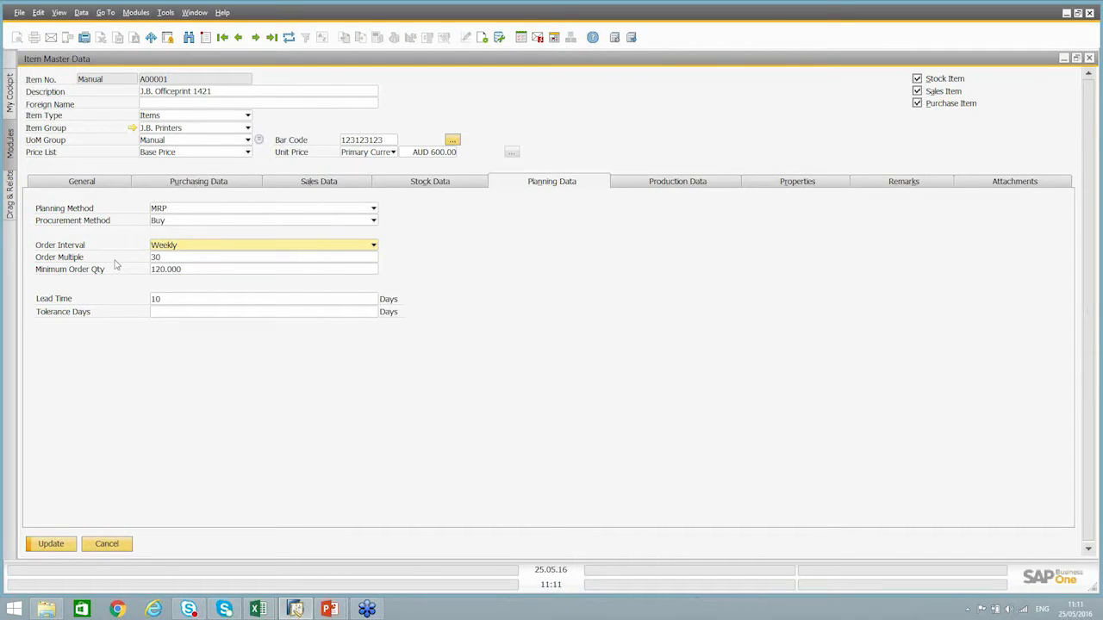
Examine the Order Multiple, Minimum Order Qty and Lead Time values in the planning data of item A00001
{"action": "left_click", "coordinate": [172, 273]}
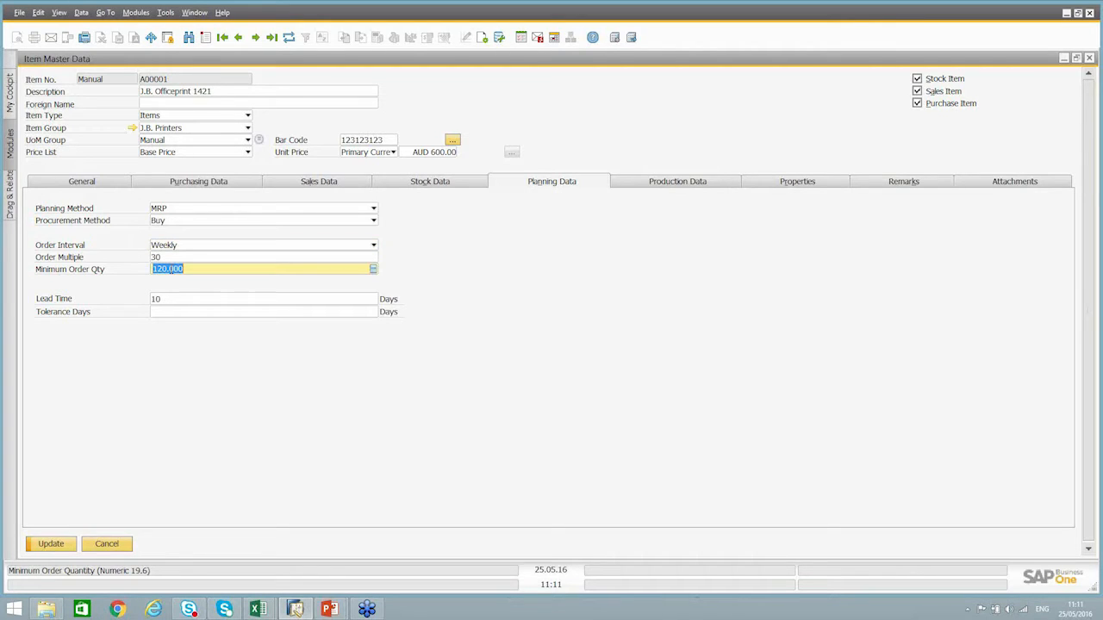
{"action": "left_click", "coordinate": [164, 256]}
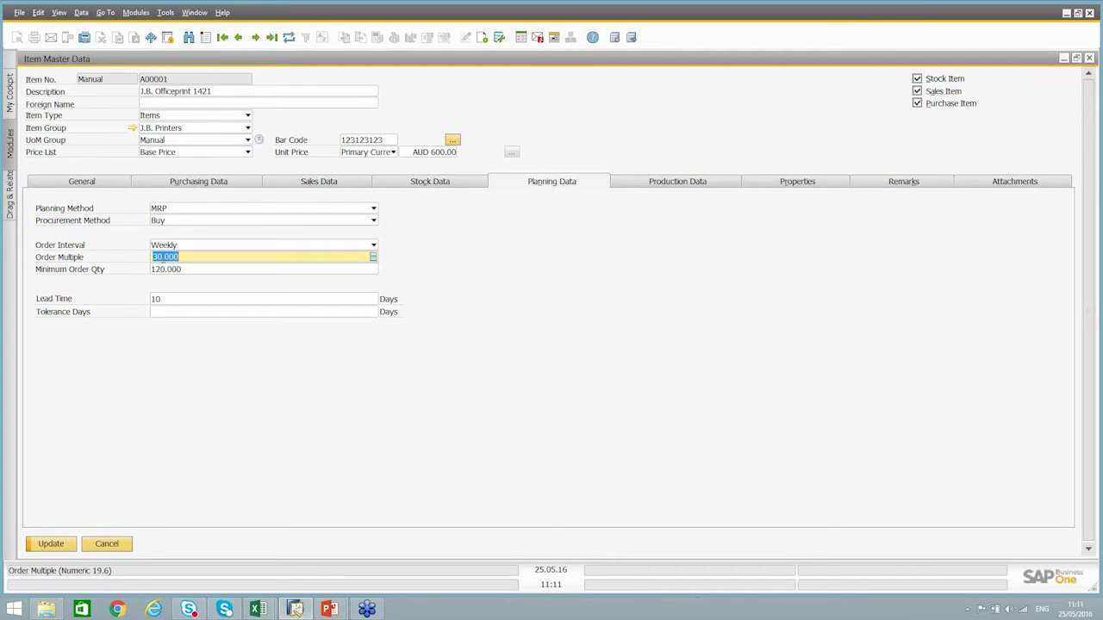
{"action": "left_click", "coordinate": [161, 270]}
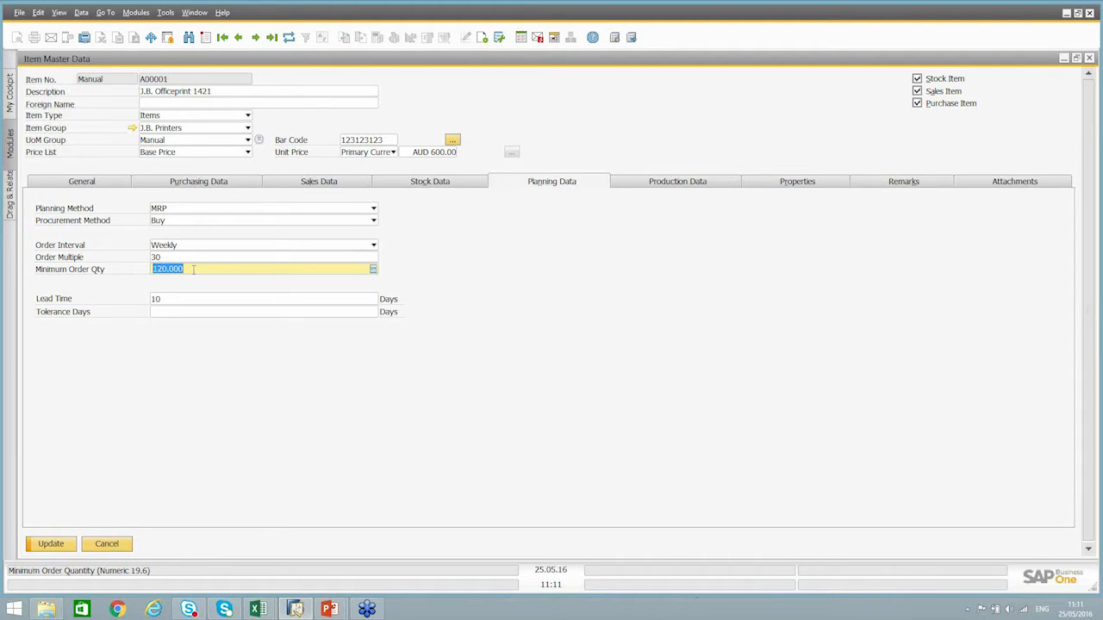
{"action": "left_click", "coordinate": [194, 258]}
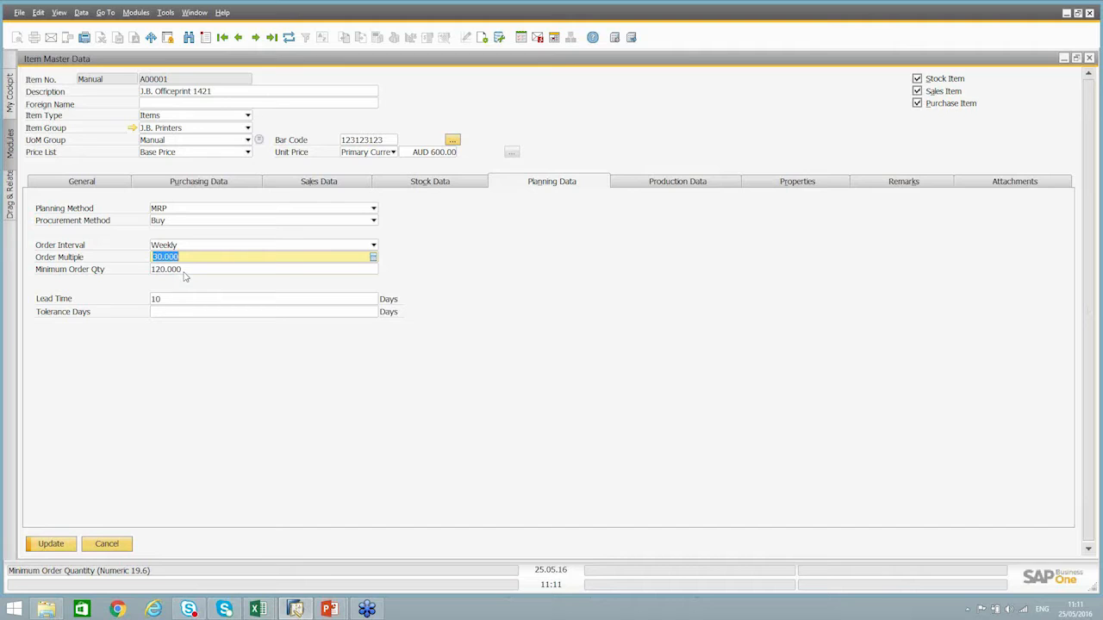
{"action": "type", "text": "30"}
{"action": "left_click", "coordinate": [184, 269]}
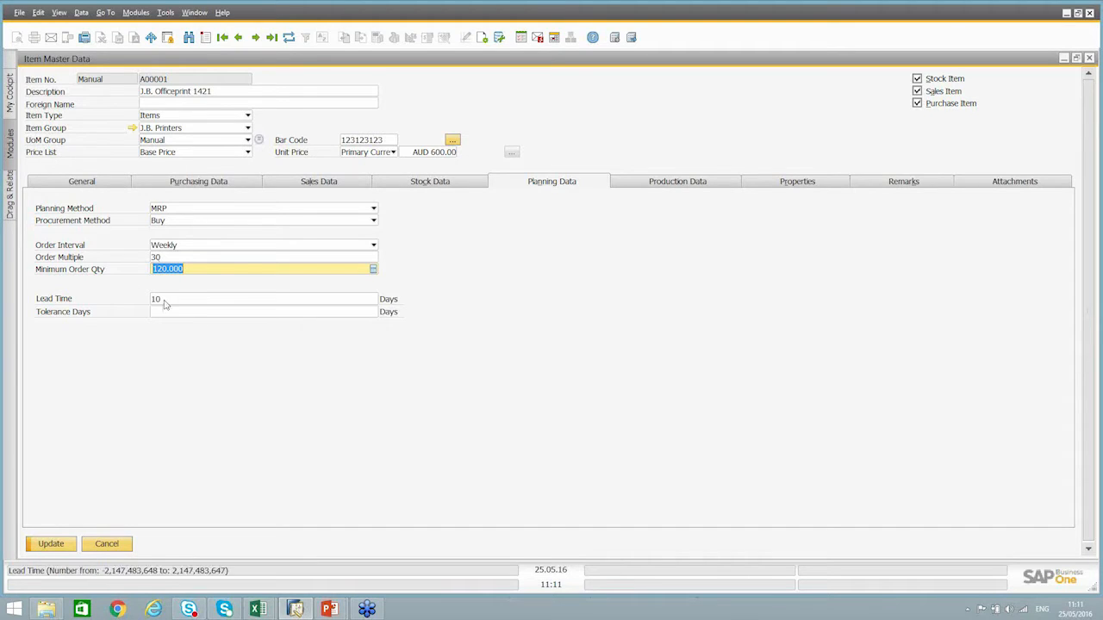
{"action": "left_click", "coordinate": [190, 269]}
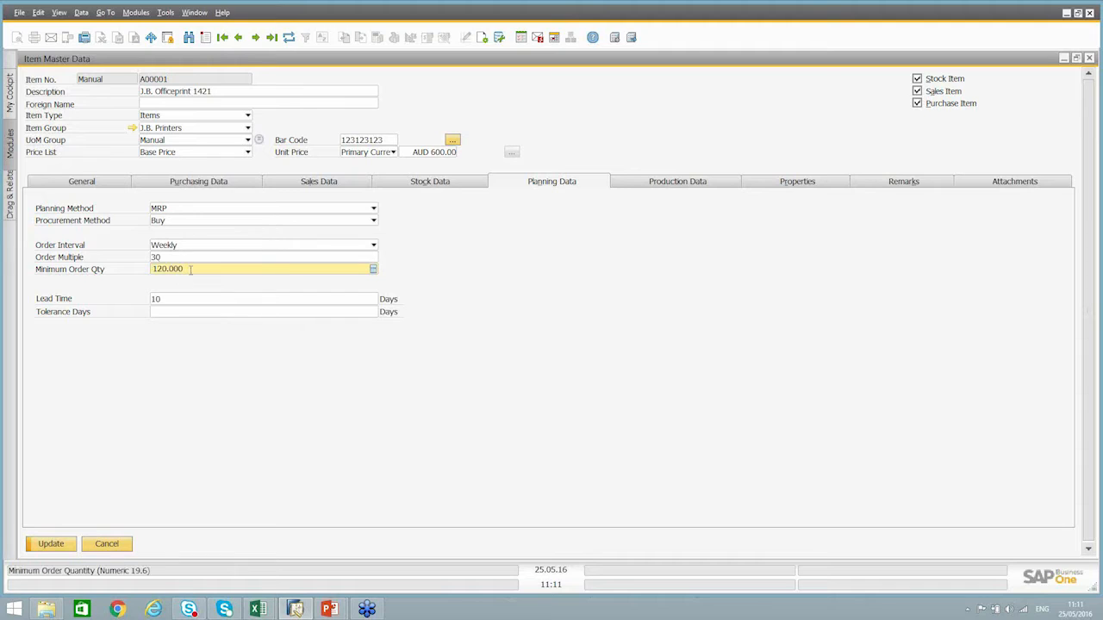
{"action": "double_click", "coordinate": [206, 267]}
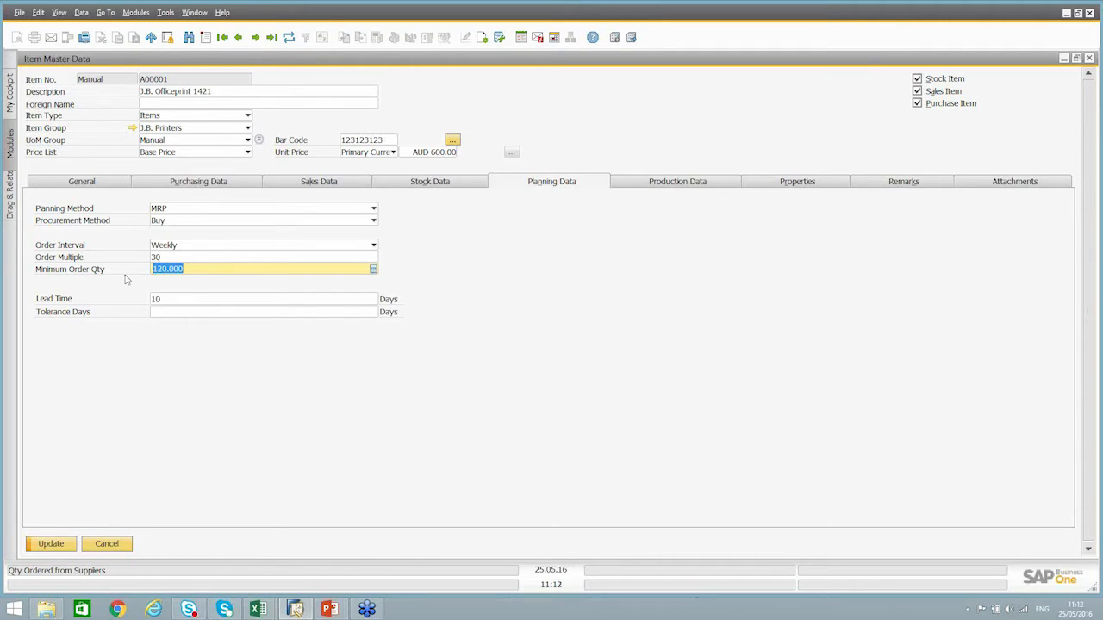
{"action": "left_click", "coordinate": [191, 269]}
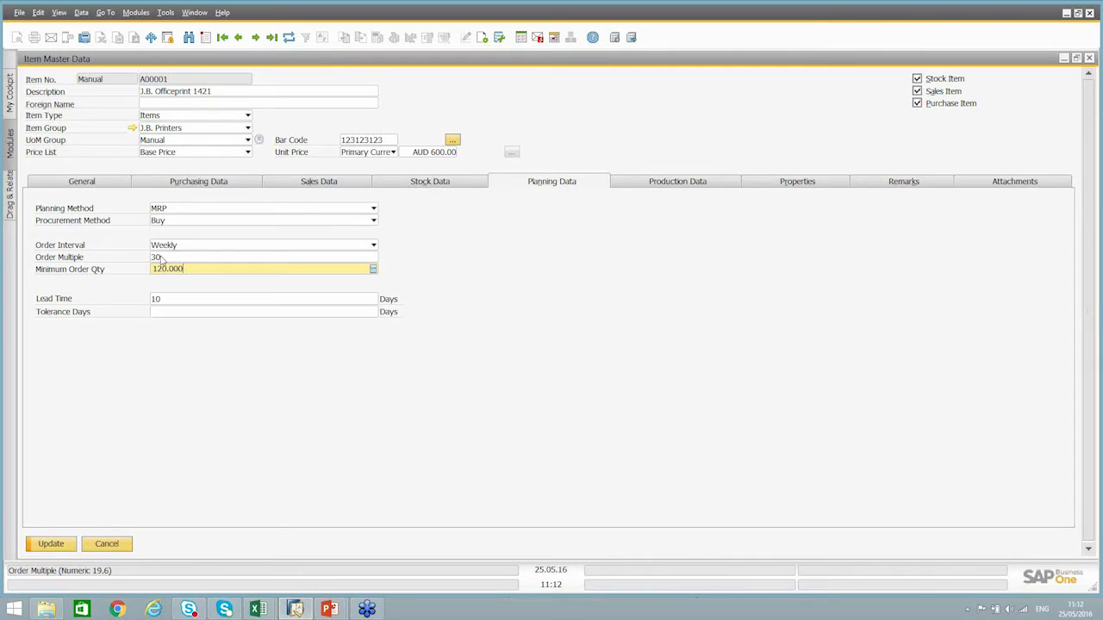
{"action": "left_click", "coordinate": [172, 298]}
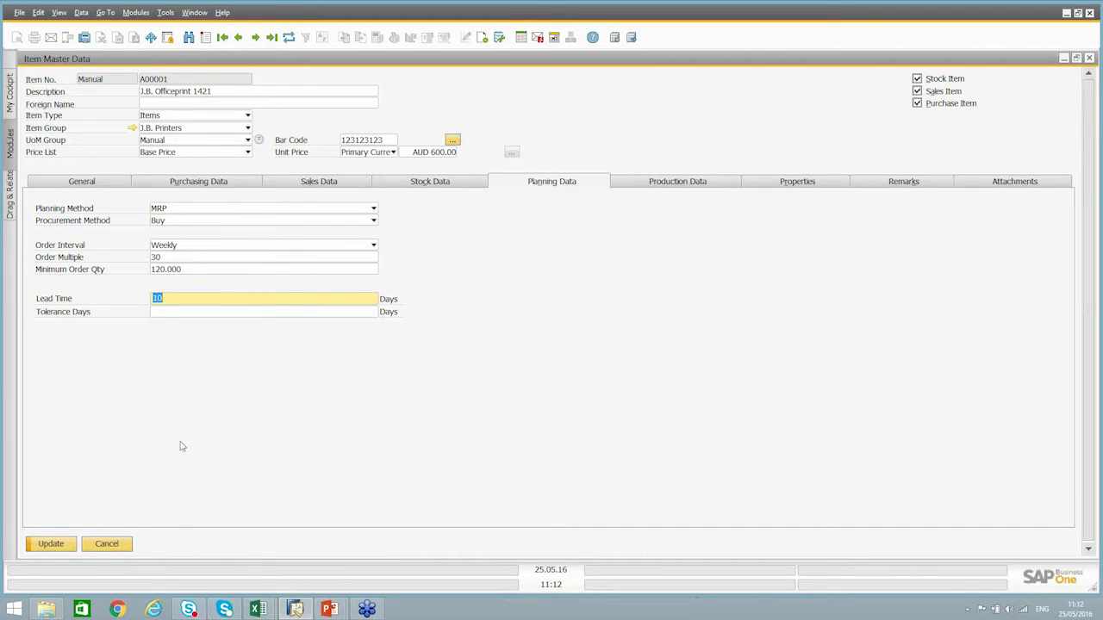
Close the item record without saving its changes and open the MRP Forecasts window
{"action": "left_click", "coordinate": [101, 547]}
{"action": "left_click", "coordinate": [104, 545]}
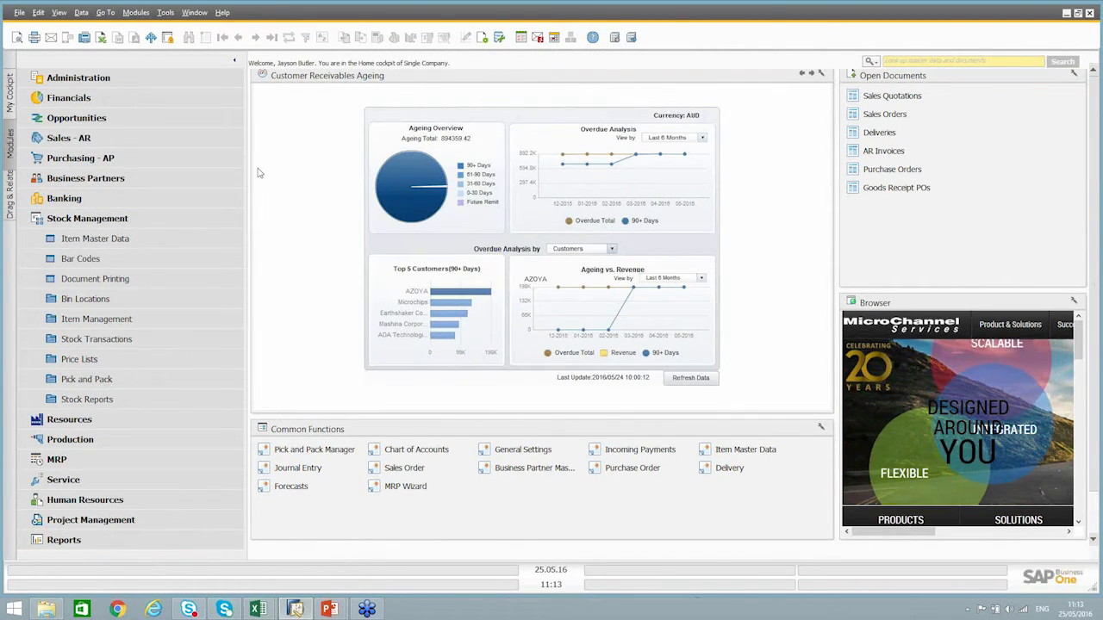
{"action": "left_click", "coordinate": [147, 221]}
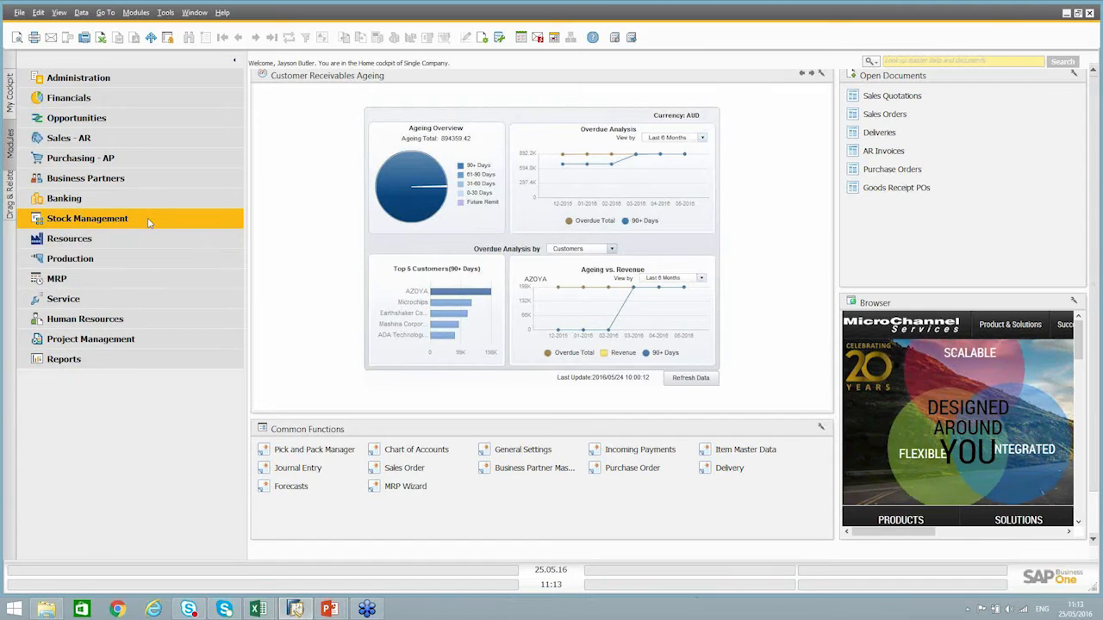
{"action": "left_click", "coordinate": [98, 284]}
{"action": "left_click", "coordinate": [98, 300]}
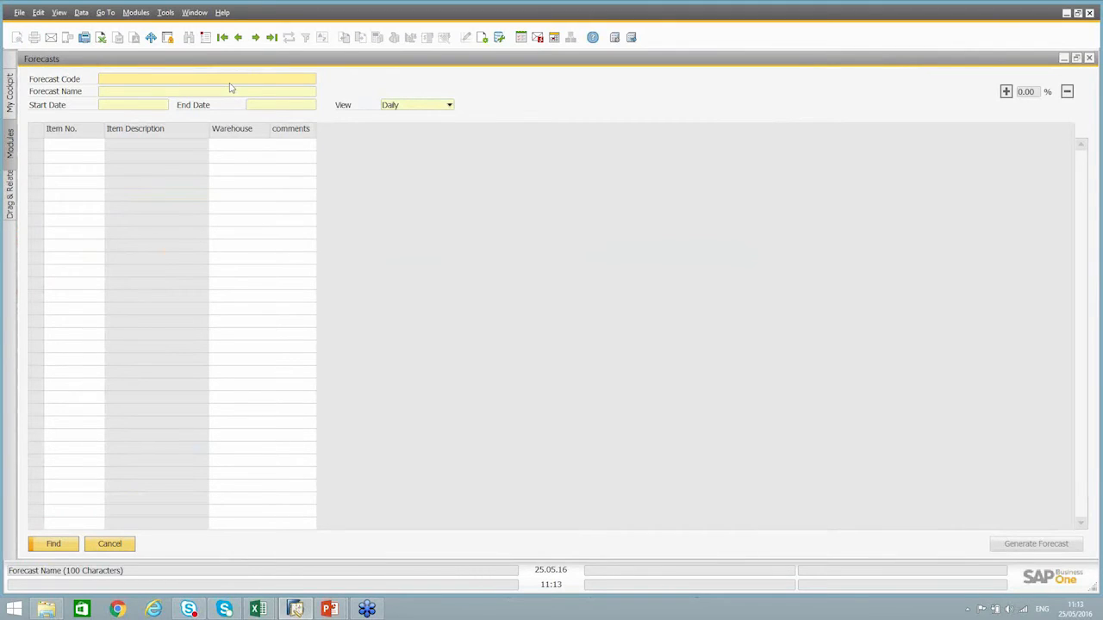
Start a new forecast with MRP as both its code and its name
{"action": "left_click", "coordinate": [207, 37]}
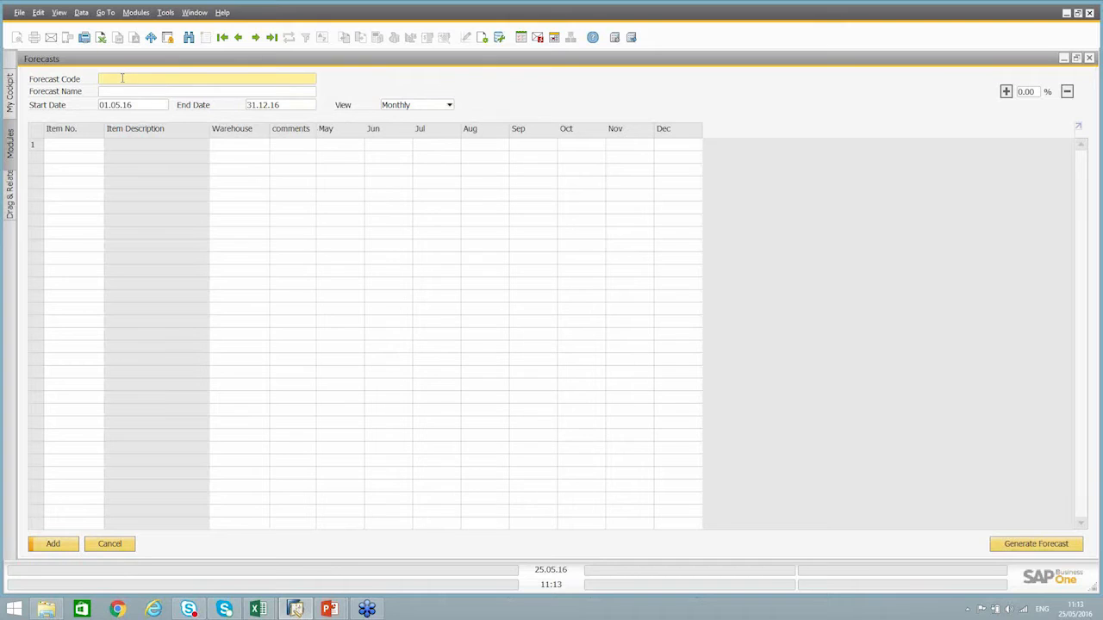
{"action": "type", "text": "MRP"}
{"action": "key", "text": "Tab"}
{"action": "type", "text": "MRP"}
{"action": "key", "text": "Tab"}
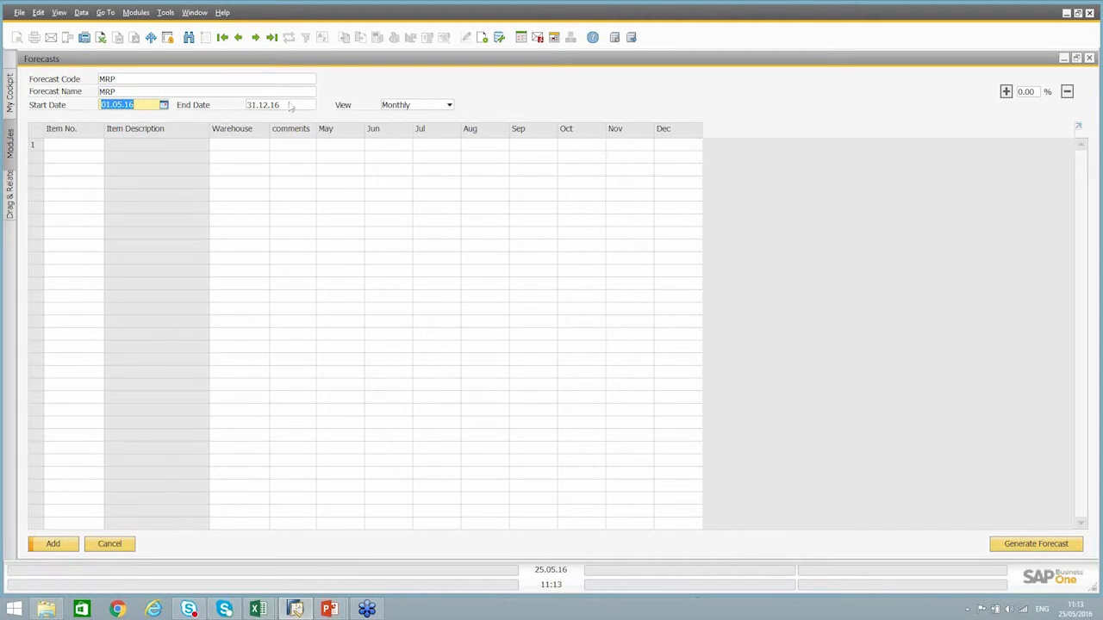
Preview the forecast grid in the Daily and Weekly views and return it to Monthly
{"action": "left_click", "coordinate": [399, 108]}
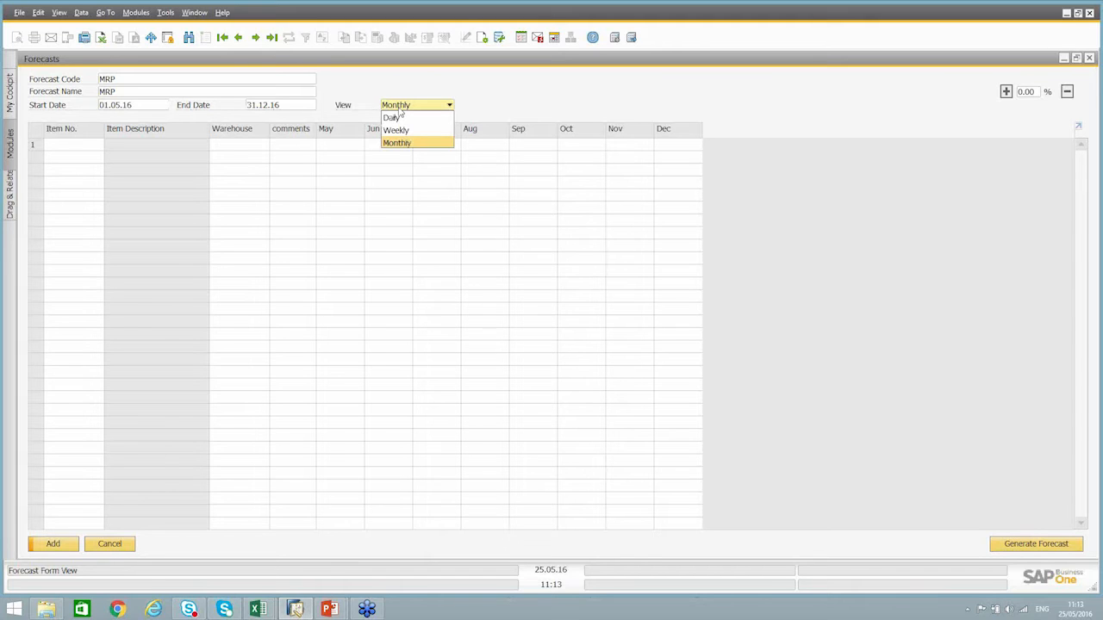
{"action": "left_click", "coordinate": [401, 117]}
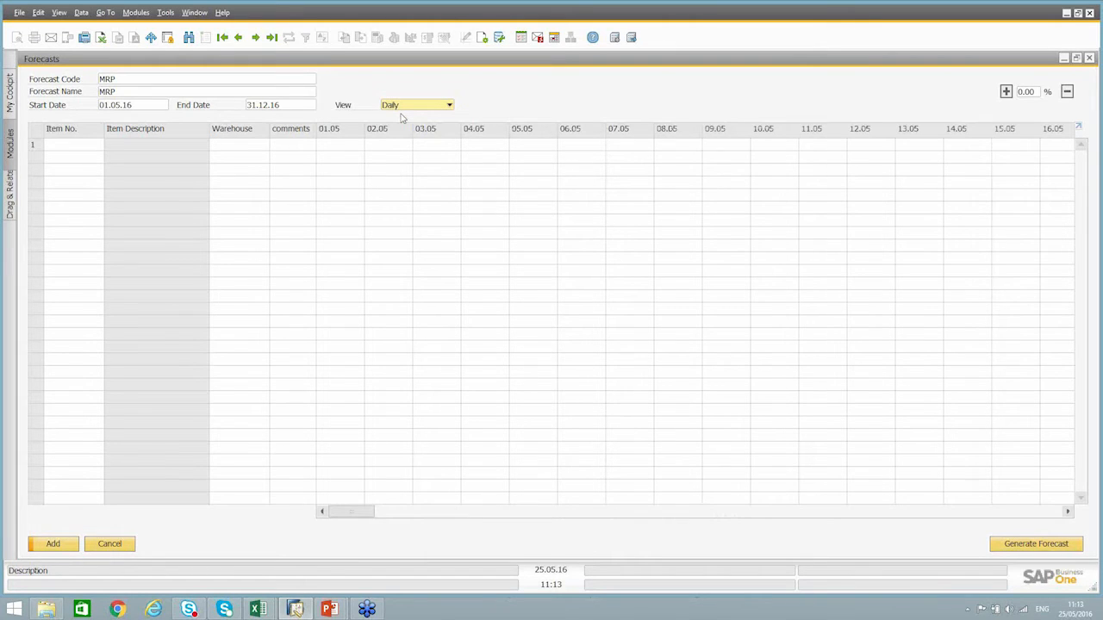
{"action": "left_click", "coordinate": [370, 146]}
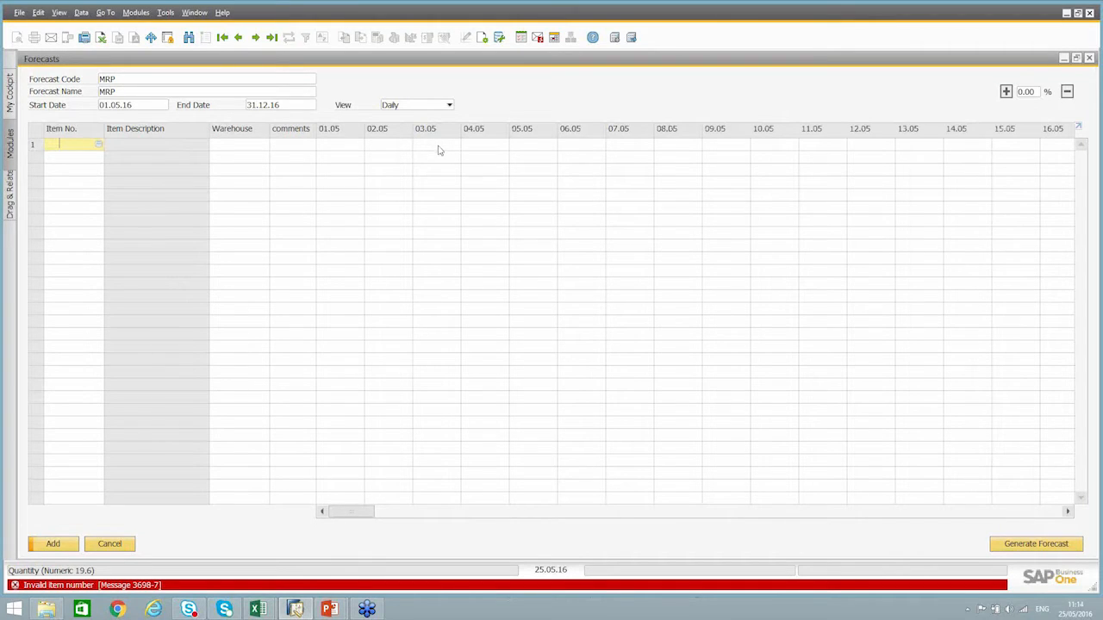
{"action": "left_click", "coordinate": [405, 105]}
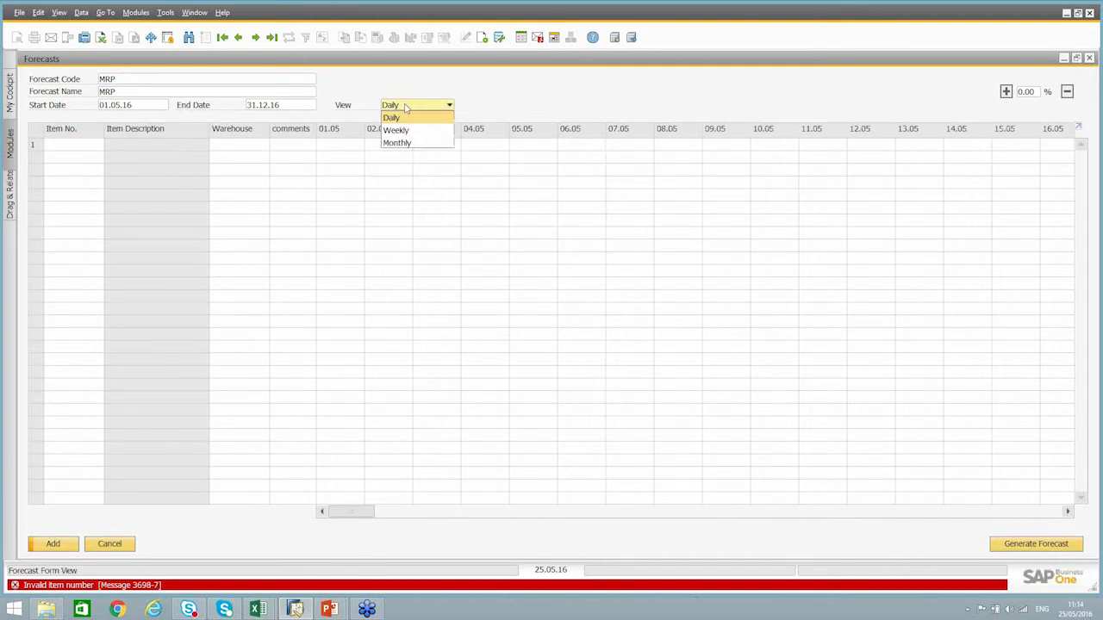
{"action": "left_click", "coordinate": [394, 129]}
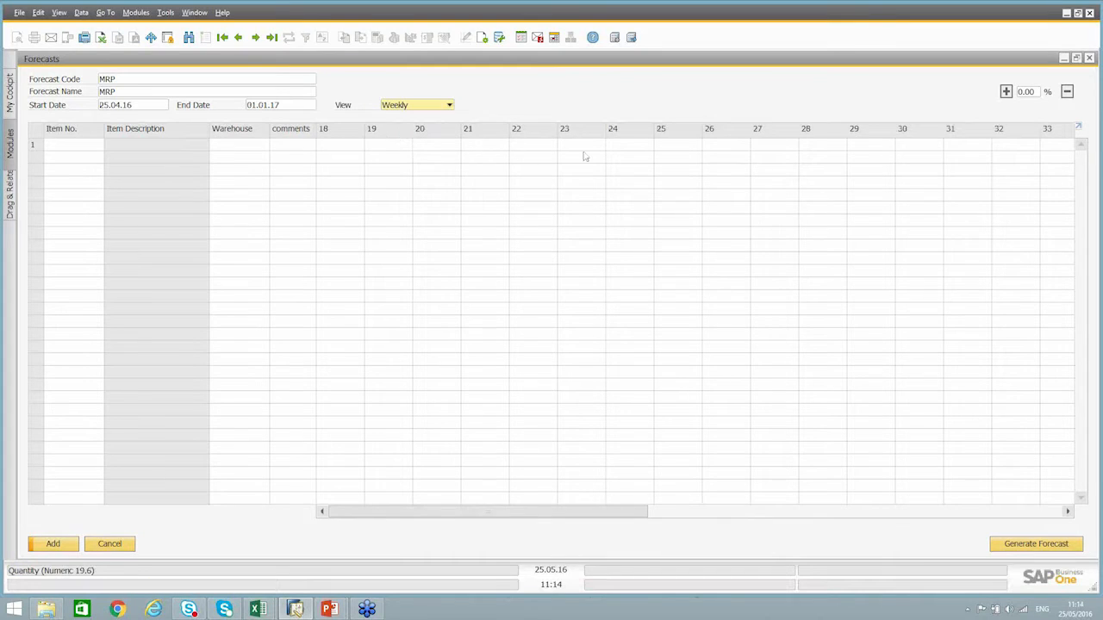
{"action": "left_click", "coordinate": [447, 105]}
{"action": "left_click", "coordinate": [404, 143]}
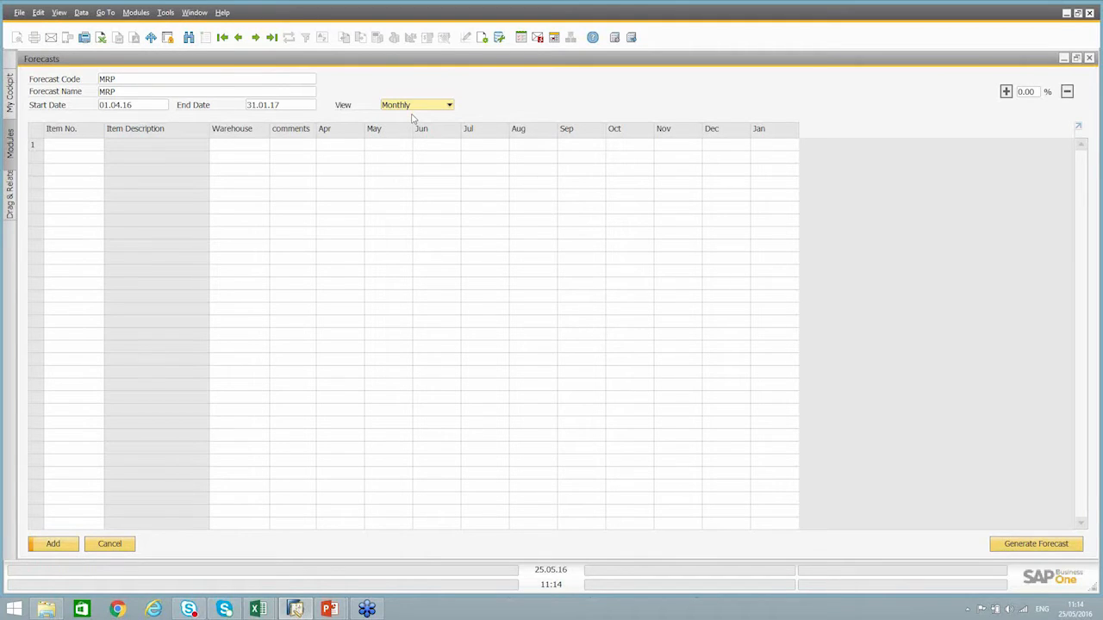
Add the six items from A00001 through A00005, including A00001-T, to the forecast lines
{"action": "left_click", "coordinate": [71, 143]}
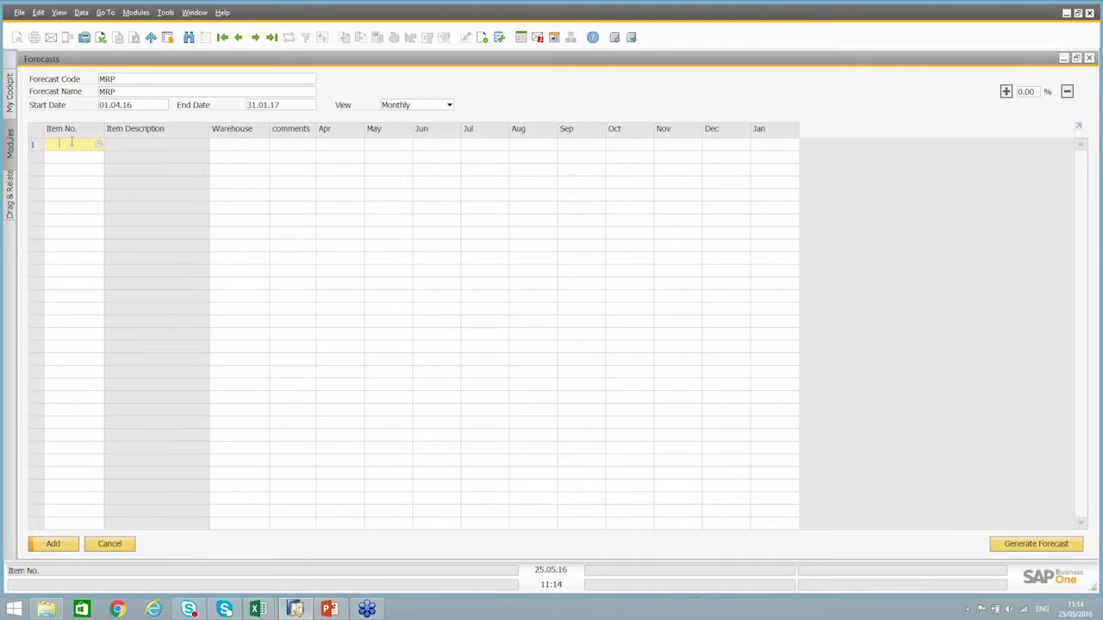
{"action": "key", "text": "Tab"}
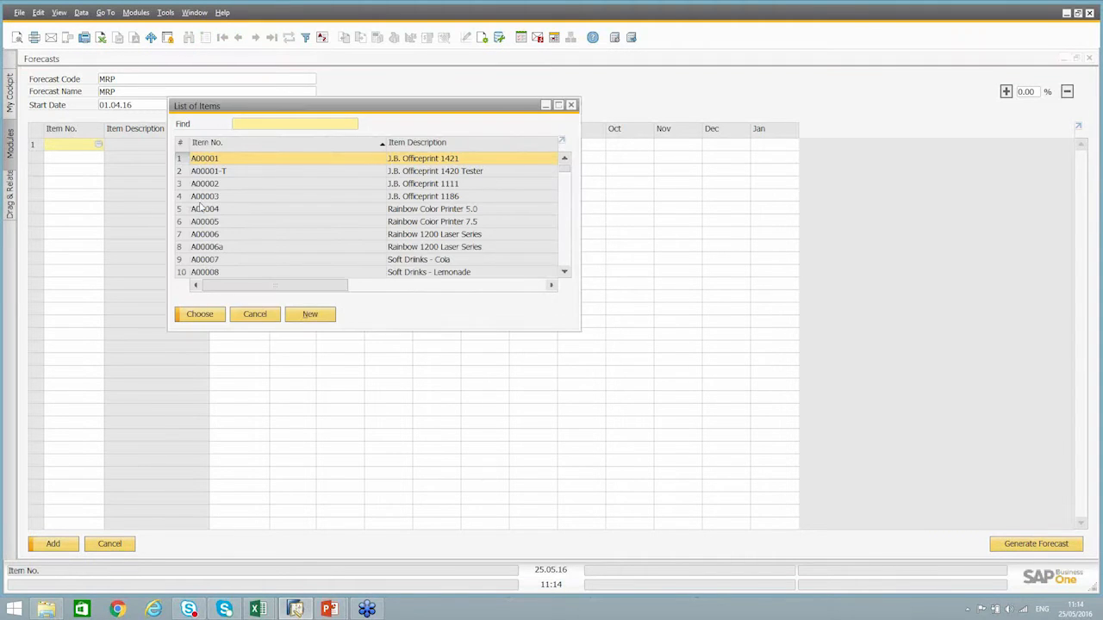
{"action": "left_click", "coordinate": [219, 223], "text": "shift"}
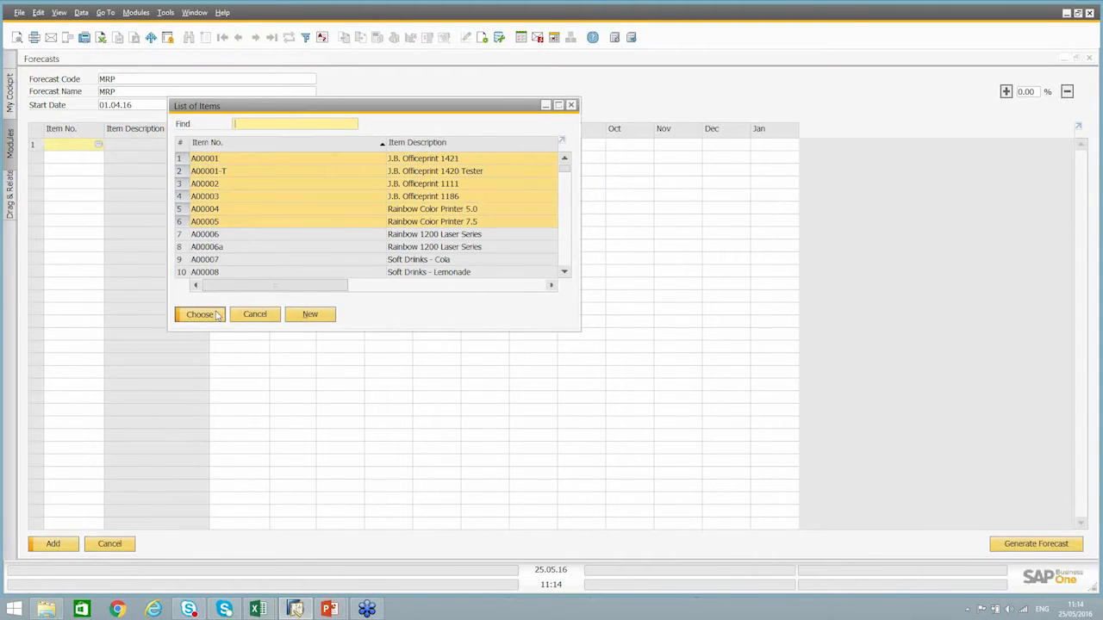
{"action": "left_click", "coordinate": [199, 314]}
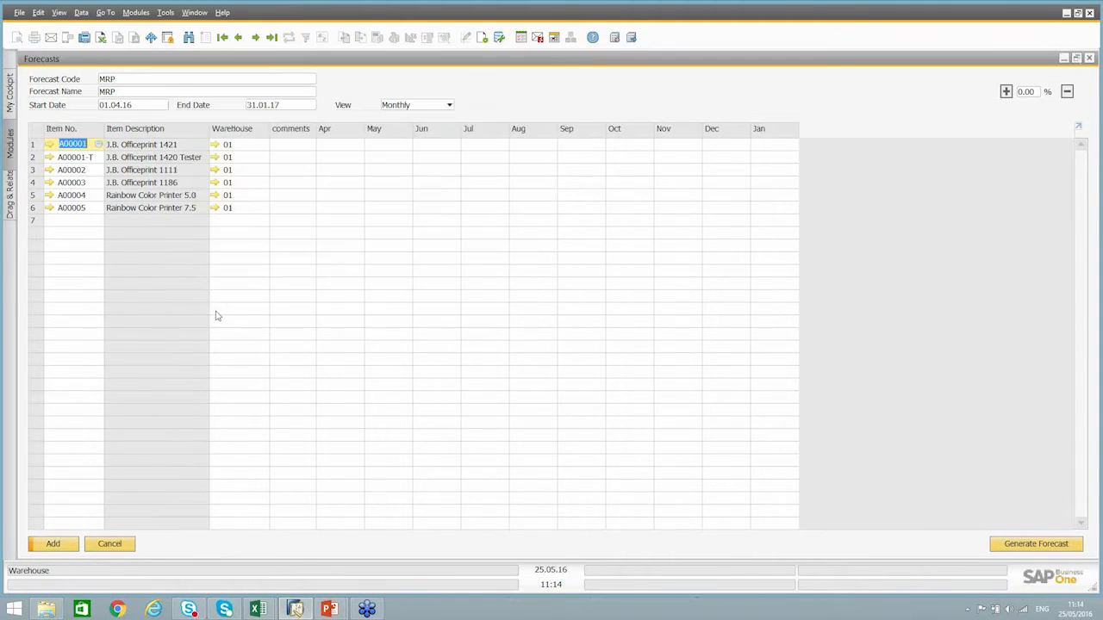
Enter forecast quantities for item A00001: 12 for April, 34 for May, 67 for June and 78 for July
{"action": "left_click", "coordinate": [327, 146]}
{"action": "type", "text": "12"}
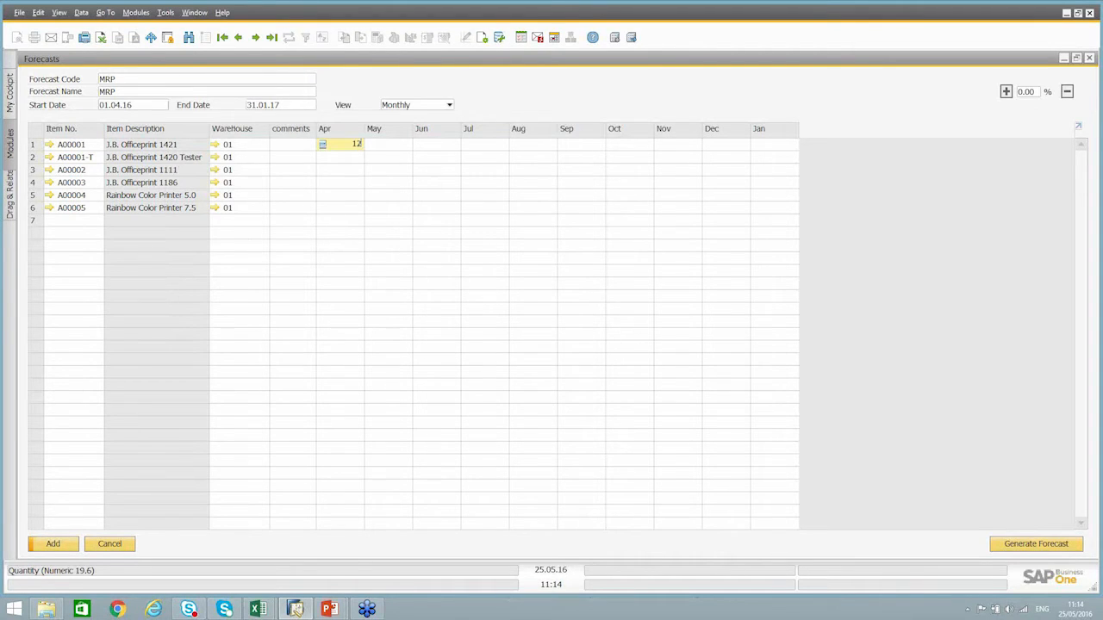
{"action": "key", "text": "Tab"}
{"action": "type", "text": "34"}
{"action": "key", "text": "Tab"}
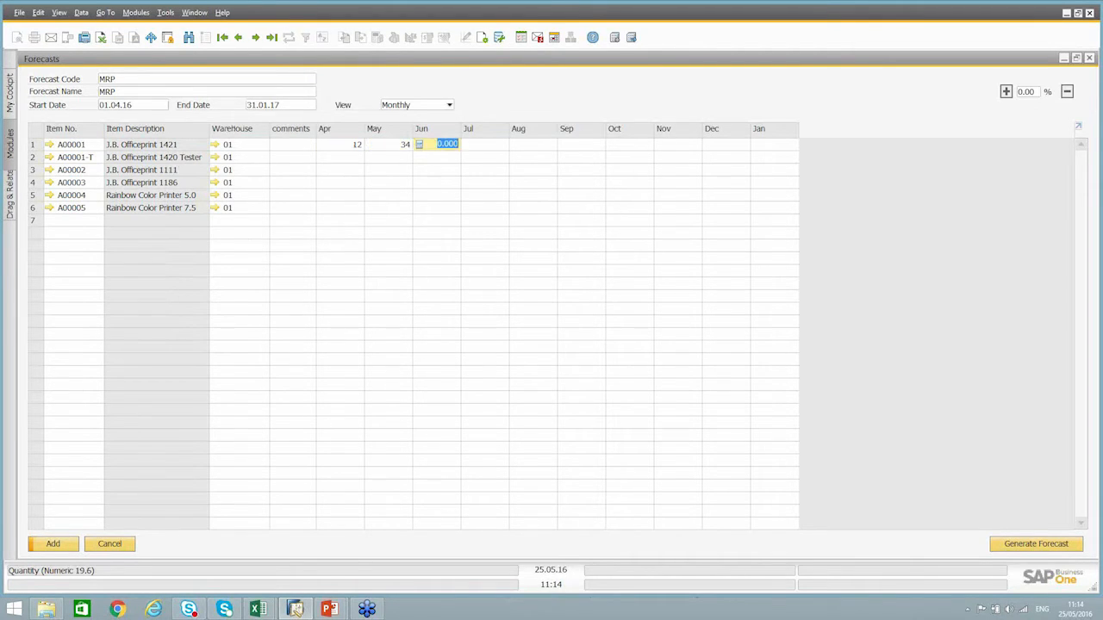
{"action": "type", "text": "67"}
{"action": "key", "text": "Tab"}
{"action": "type", "text": "78"}
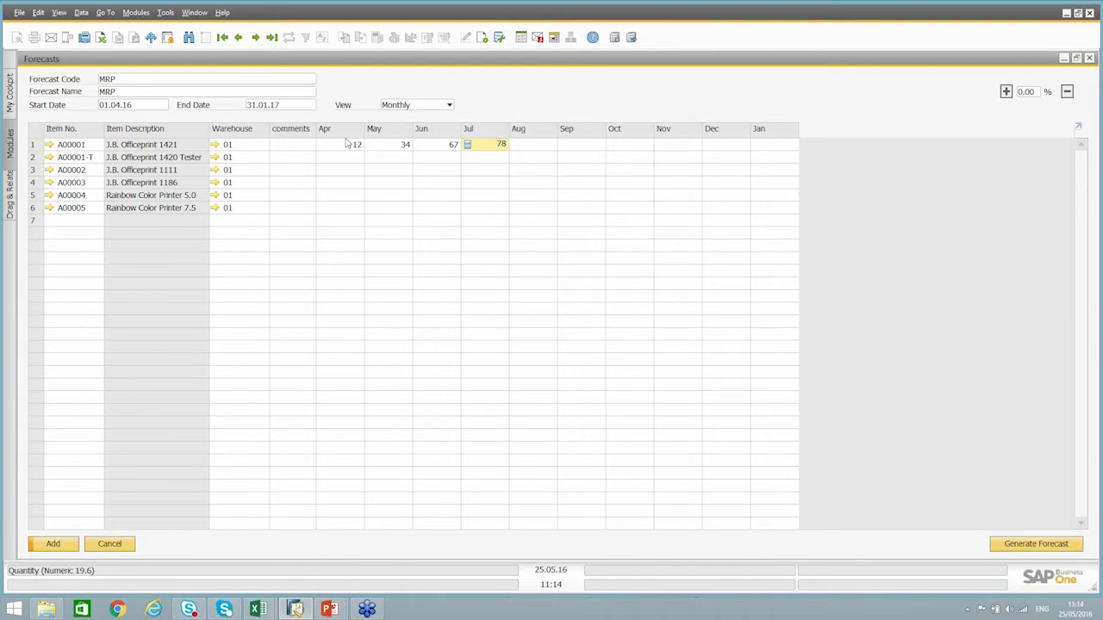
Examine the warehouse assigned to each item line of the forecast
{"action": "left_click", "coordinate": [240, 145]}
{"action": "left_click", "coordinate": [234, 159]}
{"action": "left_click", "coordinate": [237, 170]}
{"action": "left_click", "coordinate": [238, 183]}
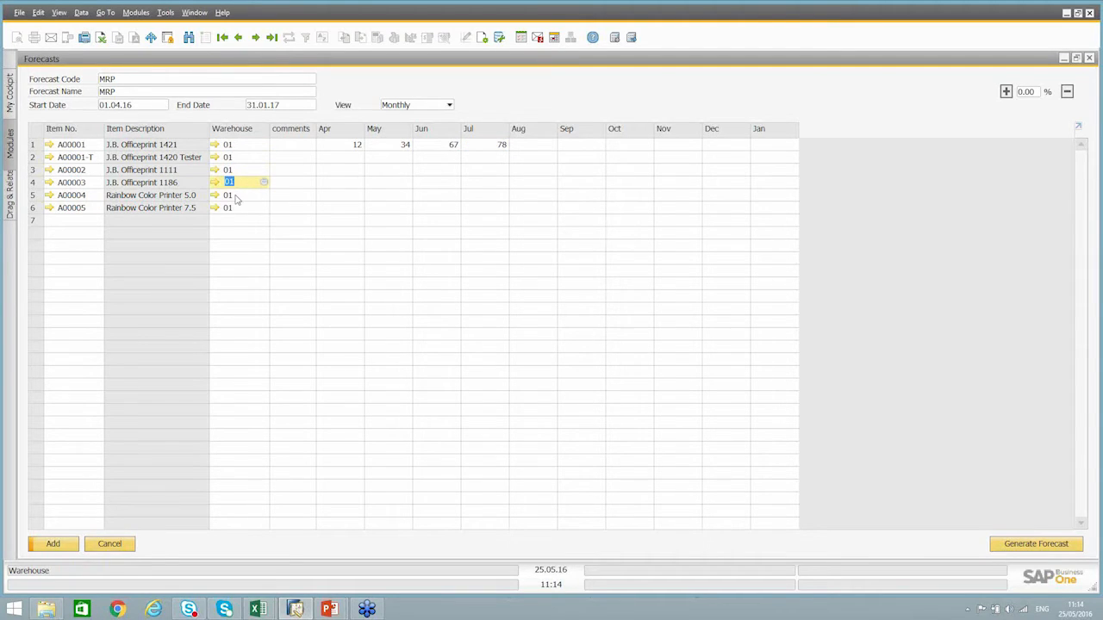
{"action": "left_click", "coordinate": [238, 196]}
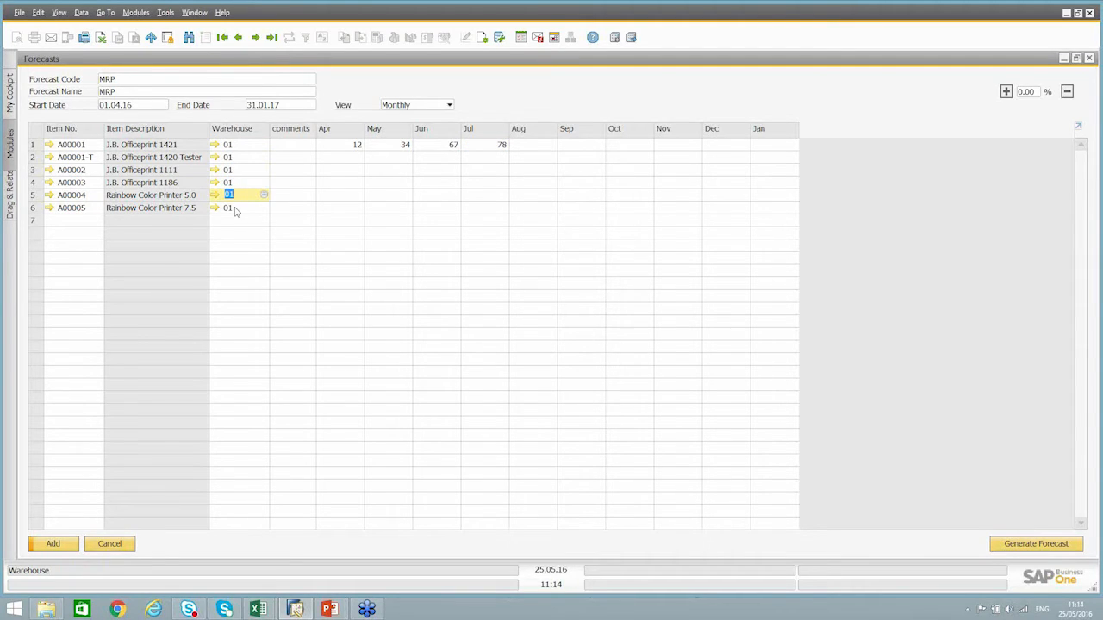
{"action": "left_click", "coordinate": [239, 145]}
{"action": "left_click", "coordinate": [235, 158]}
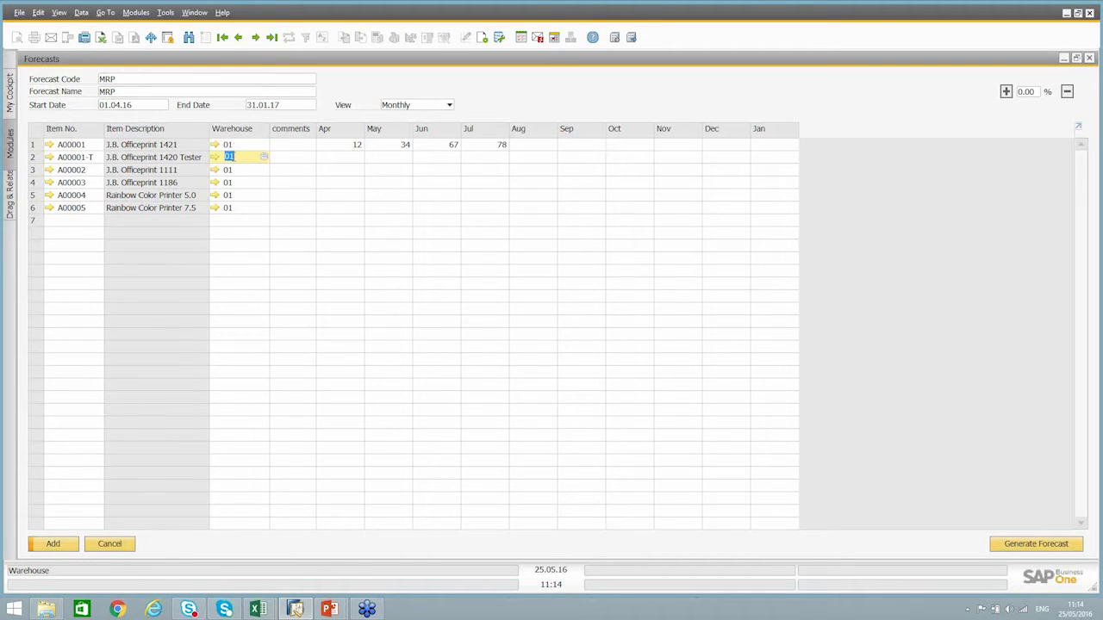
{"action": "left_click", "coordinate": [236, 144]}
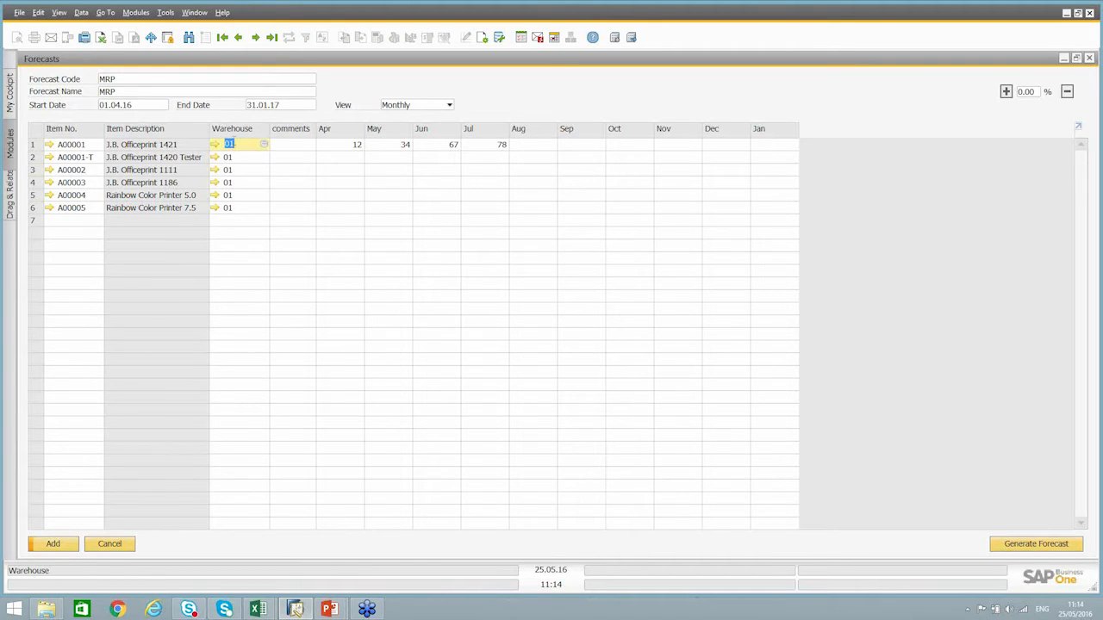
{"action": "left_click", "coordinate": [235, 159]}
{"action": "left_click", "coordinate": [236, 169]}
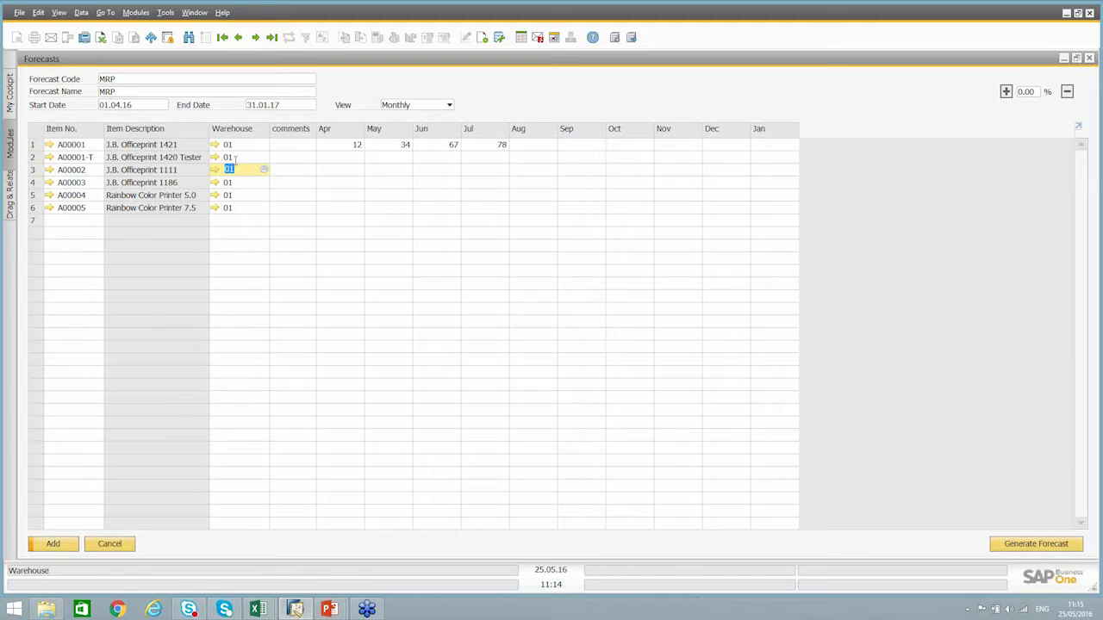
Clear the April, May, June and July forecast quantities of item A00001
{"action": "left_click", "coordinate": [353, 144]}
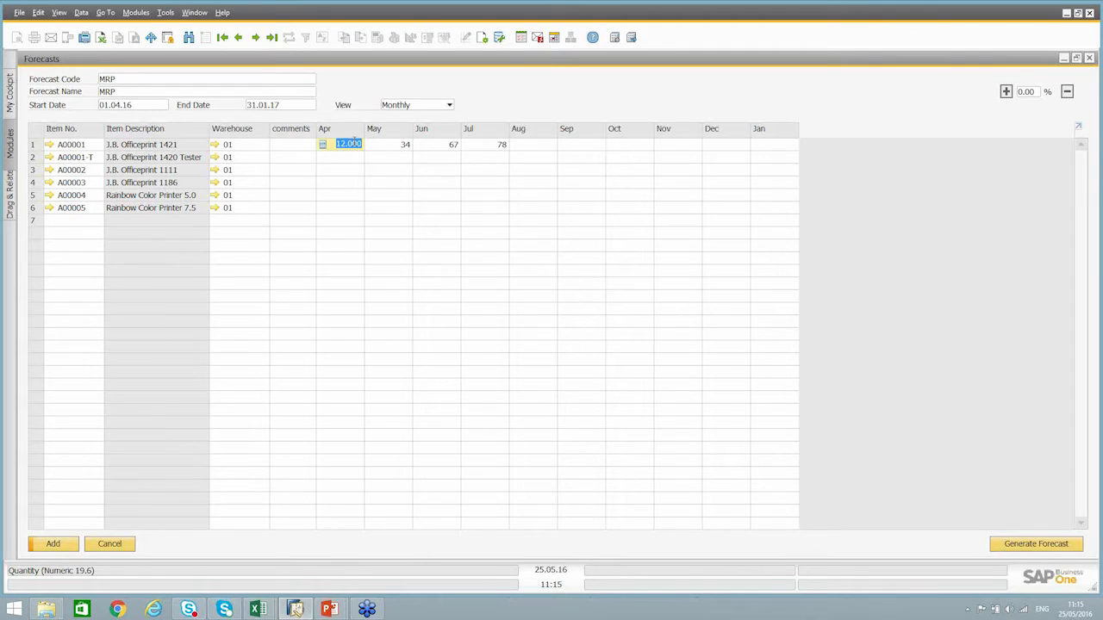
{"action": "key", "text": "Delete"}
{"action": "left_click", "coordinate": [387, 149]}
{"action": "left_click", "coordinate": [436, 145]}
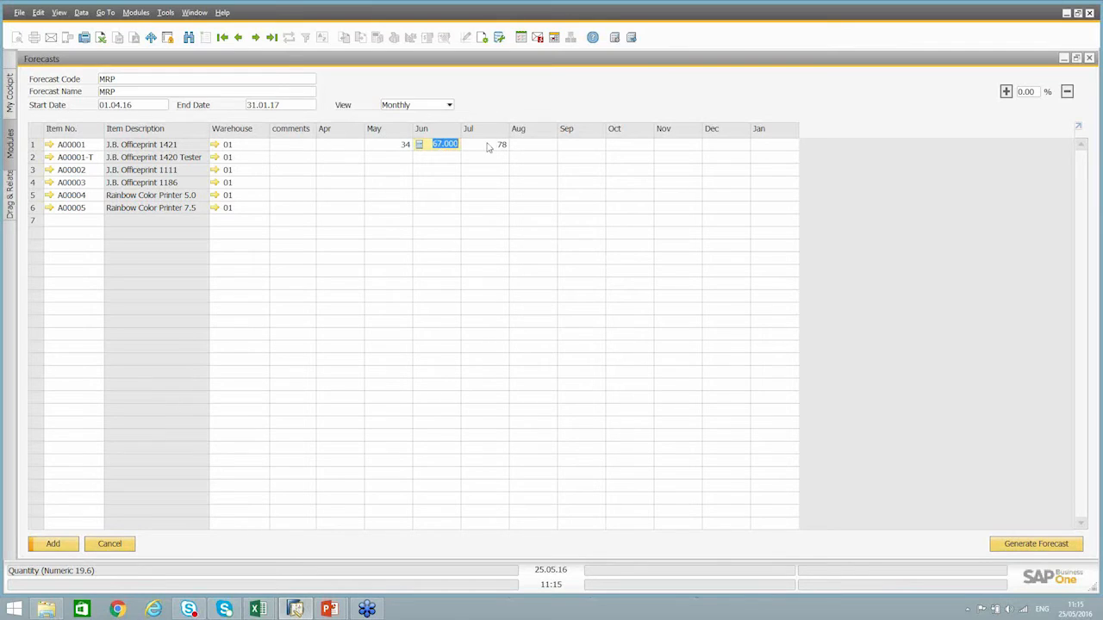
{"action": "left_click", "coordinate": [487, 146]}
{"action": "key", "text": "Delete"}
{"action": "left_click", "coordinate": [427, 146]}
{"action": "key", "text": "Delete"}
{"action": "left_click", "coordinate": [404, 148]}
{"action": "key", "text": "Delete"}
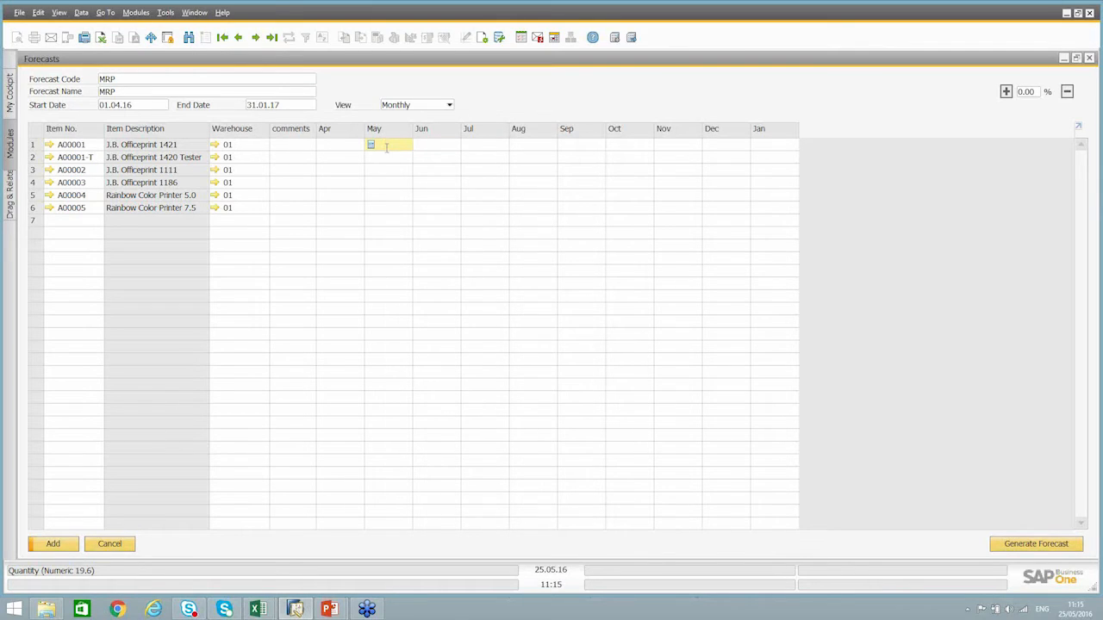
{"action": "left_click", "coordinate": [341, 148]}
{"action": "left_click", "coordinate": [378, 146]}
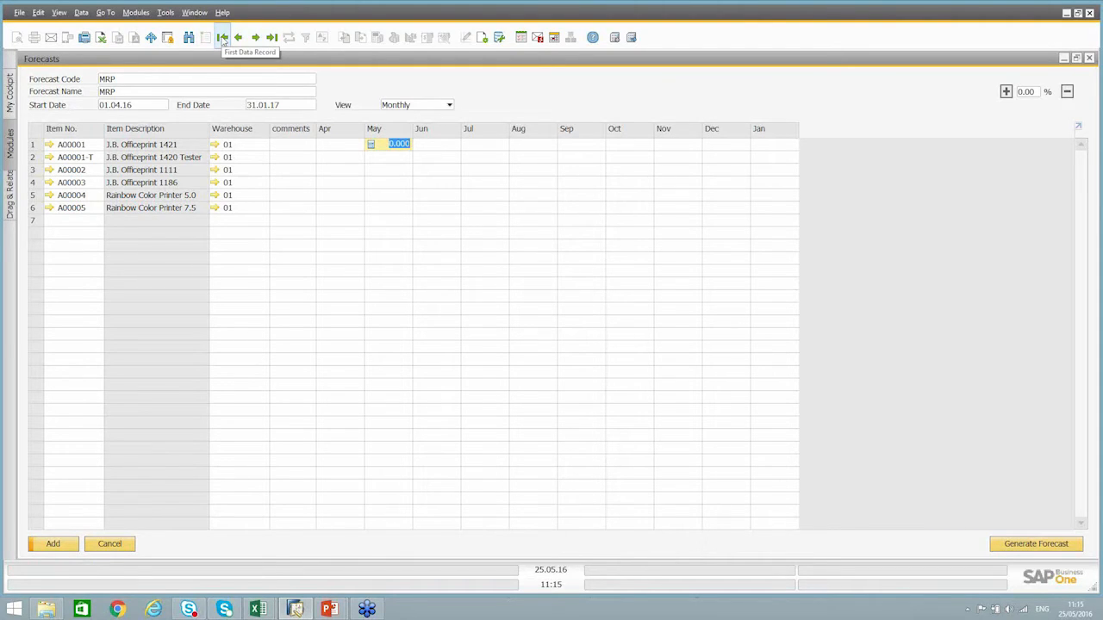
Open the first saved forecast, discarding the unsaved one, and copy its entire item table
{"action": "left_click", "coordinate": [223, 37]}
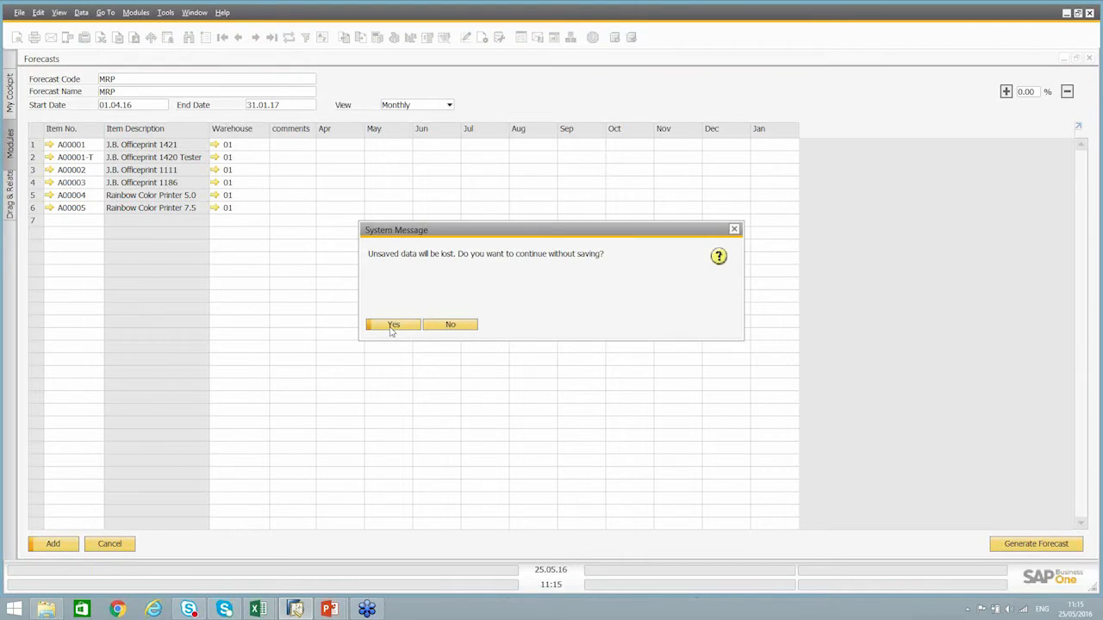
{"action": "left_click", "coordinate": [392, 327]}
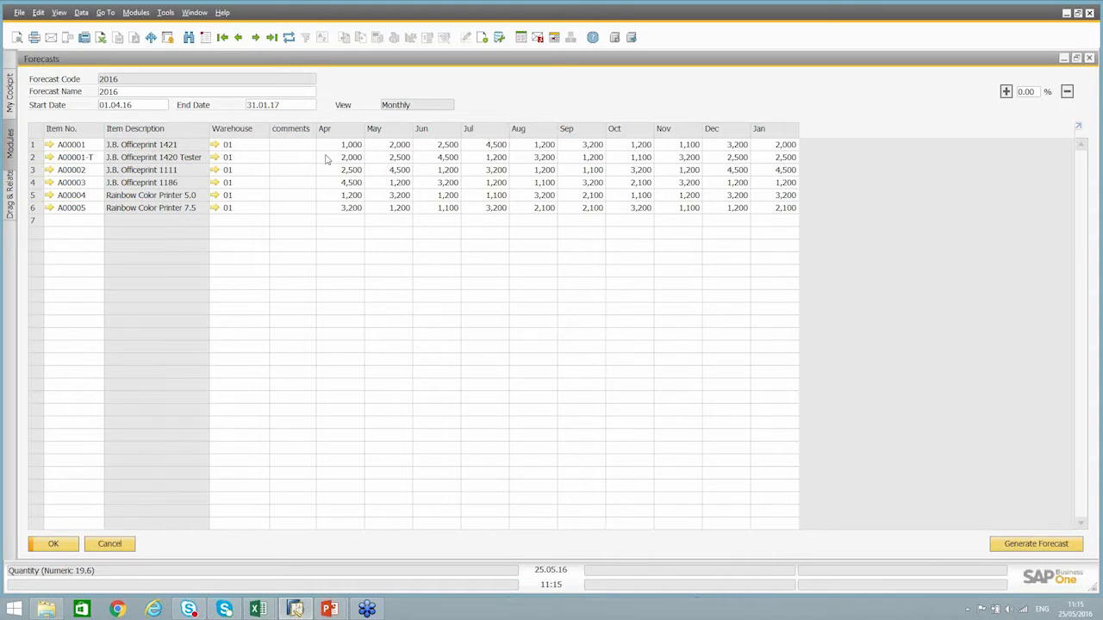
{"action": "right_click", "coordinate": [84, 131]}
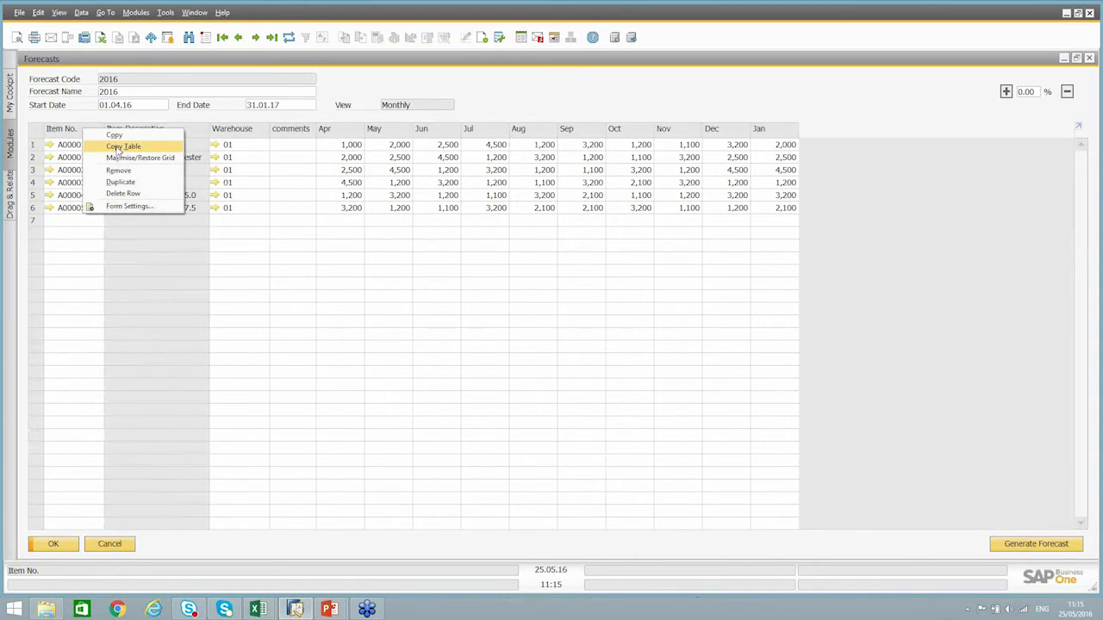
{"action": "left_click", "coordinate": [121, 147]}
{"action": "right_click", "coordinate": [77, 140]}
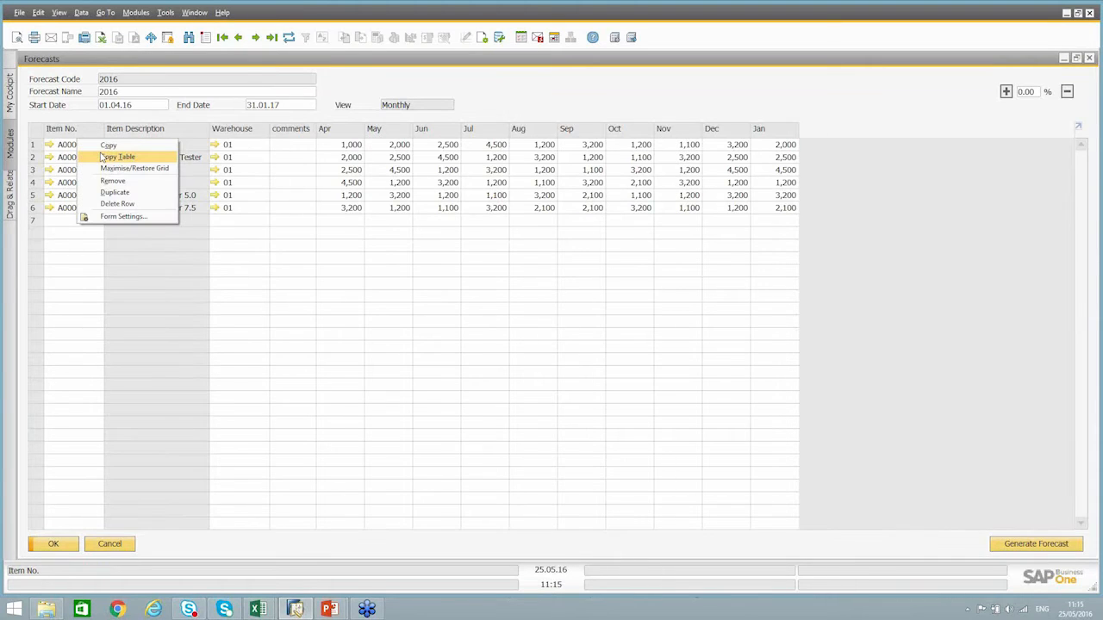
{"action": "left_click", "coordinate": [118, 157]}
{"action": "right_click", "coordinate": [79, 129]}
{"action": "left_click", "coordinate": [117, 146]}
Switch to the Book2 workbook in Excel and paste the copied forecast as text into cell A1 of a new sheet
{"action": "mouse_move", "coordinate": [256, 609]}
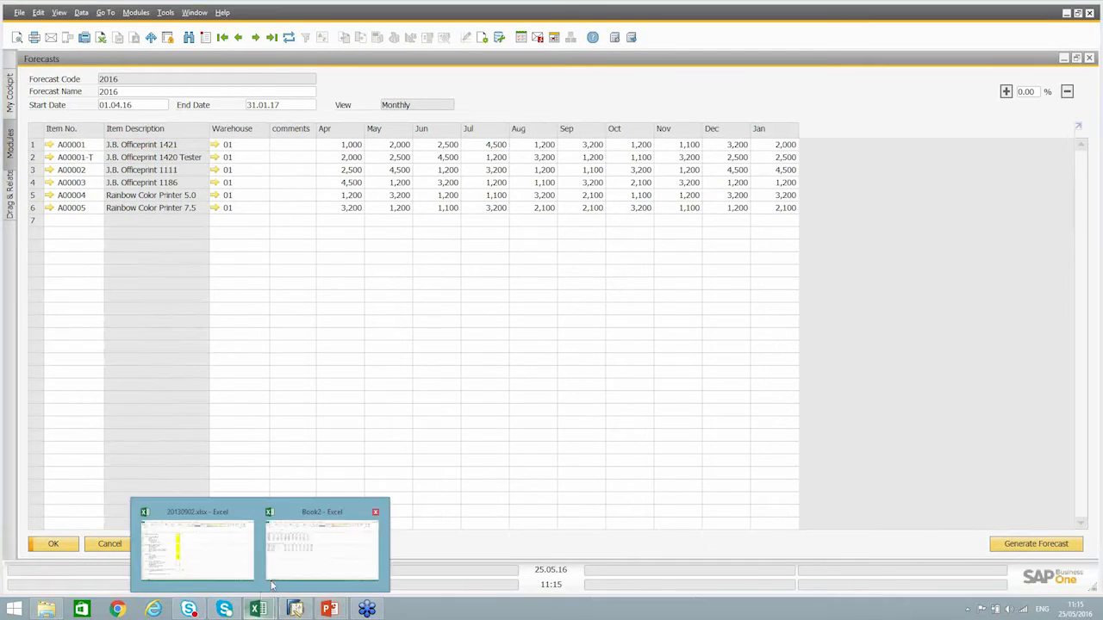
{"action": "left_click", "coordinate": [310, 557]}
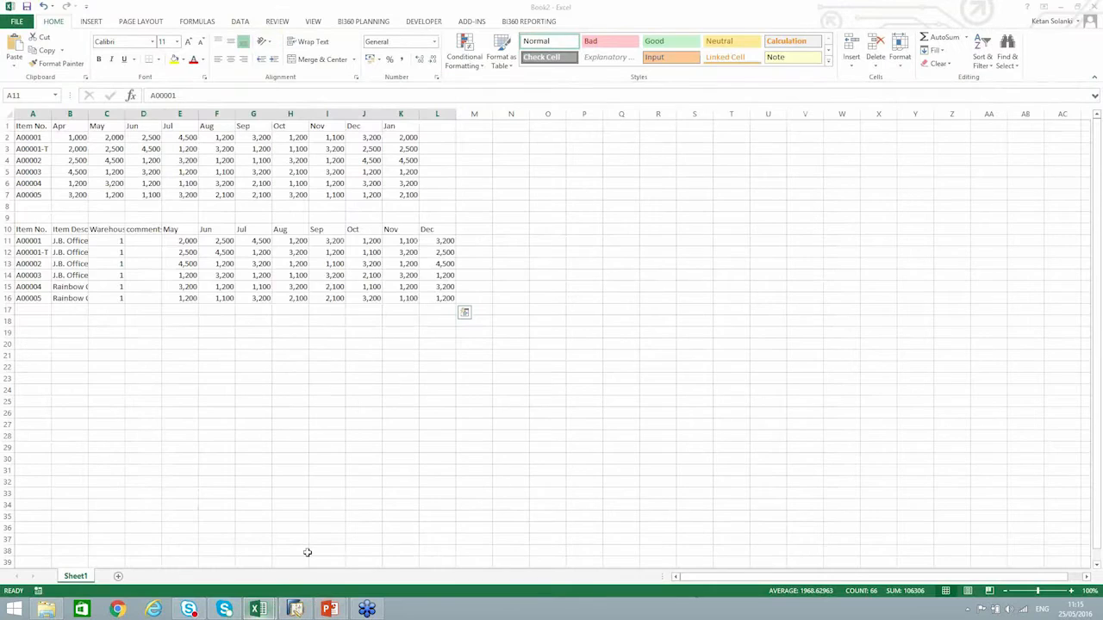
{"action": "left_click", "coordinate": [114, 576]}
{"action": "right_click", "coordinate": [38, 128]}
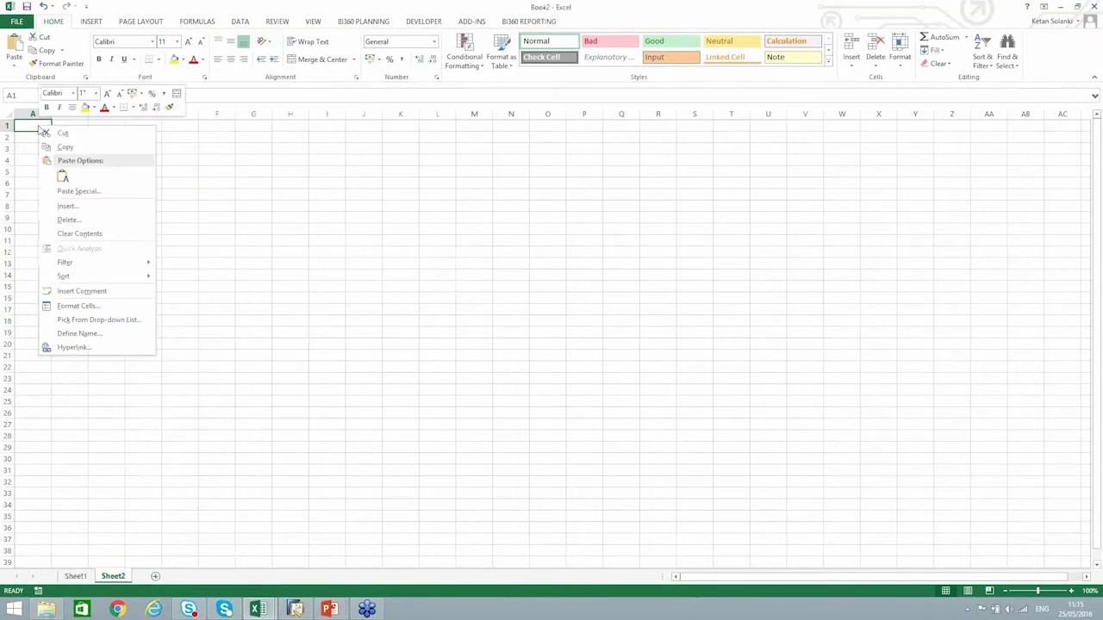
{"action": "left_click", "coordinate": [62, 177]}
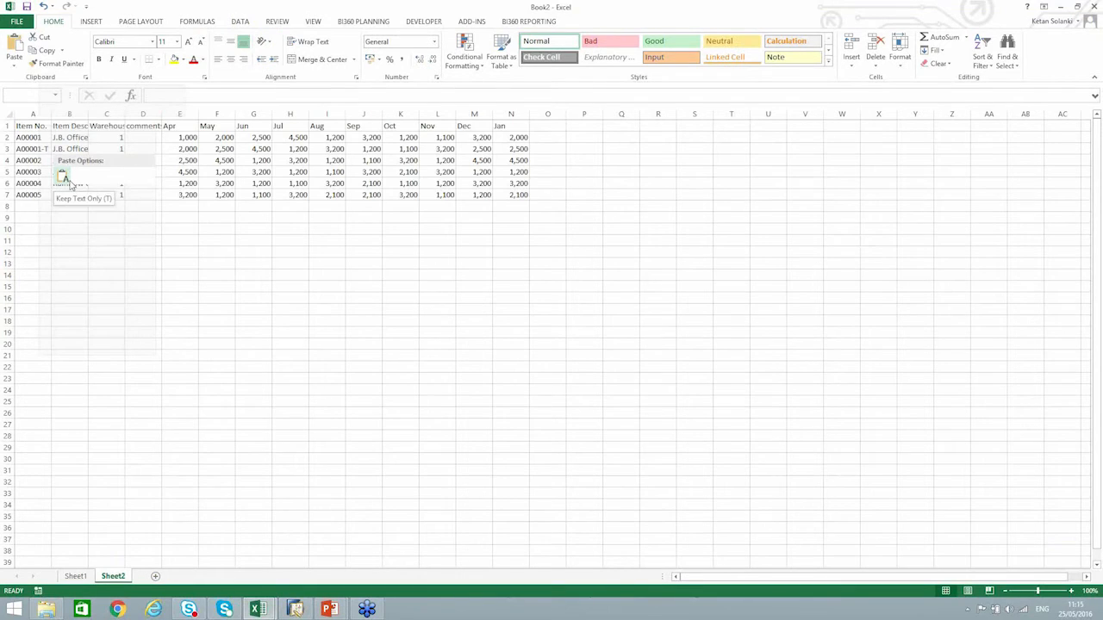
Delete the Item Description, Warehouse and comments columns from the pasted table
{"action": "left_click", "coordinate": [116, 264]}
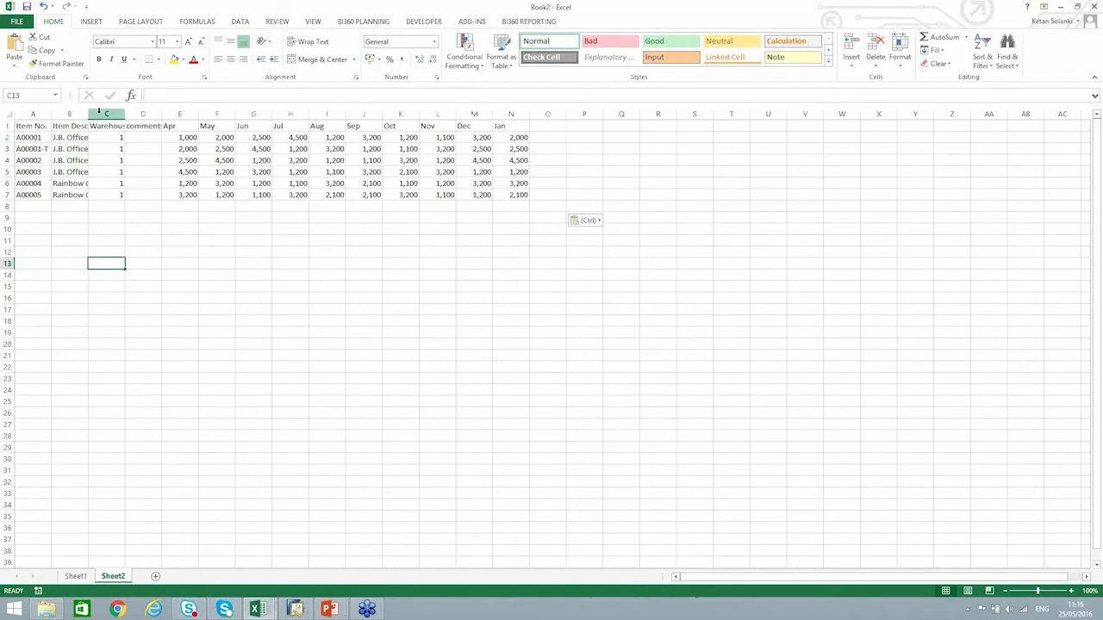
{"action": "left_click_drag", "start_coordinate": [78, 114], "coordinate": [145, 116]}
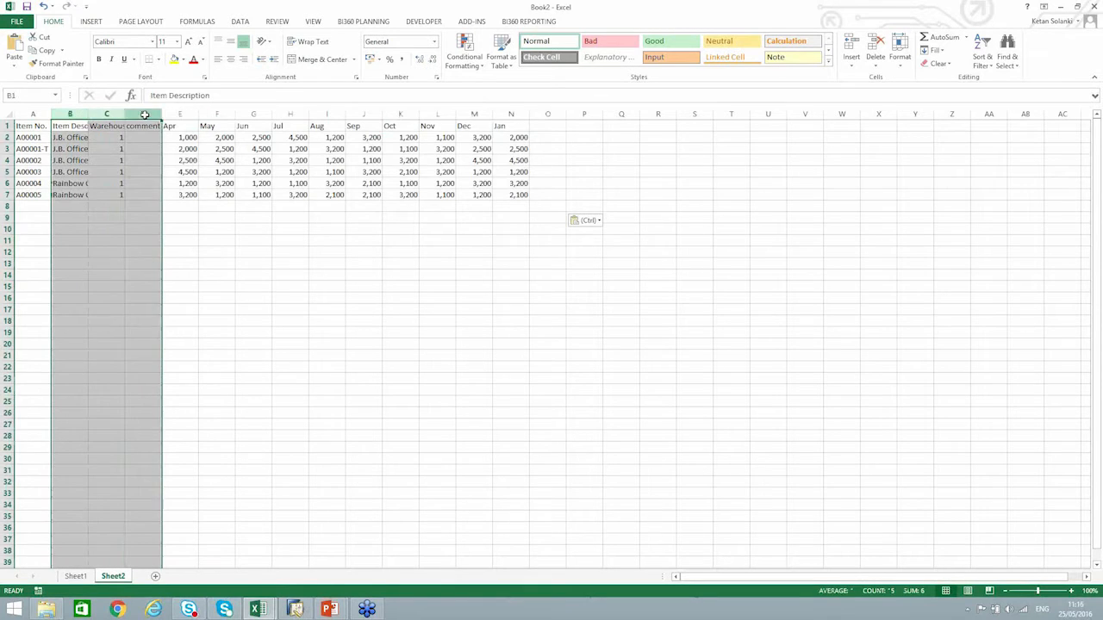
{"action": "right_click", "coordinate": [140, 137]}
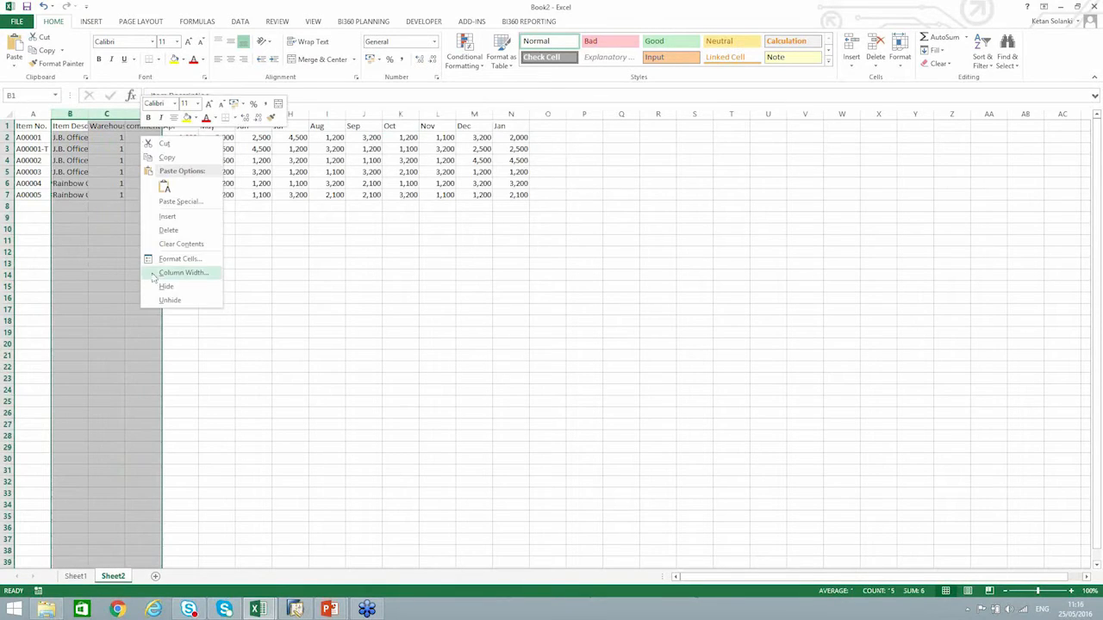
{"action": "left_click", "coordinate": [163, 227]}
Set the April quantities to 1230 for item A00001 and 4356 for item A00001-T
{"action": "left_click", "coordinate": [80, 140]}
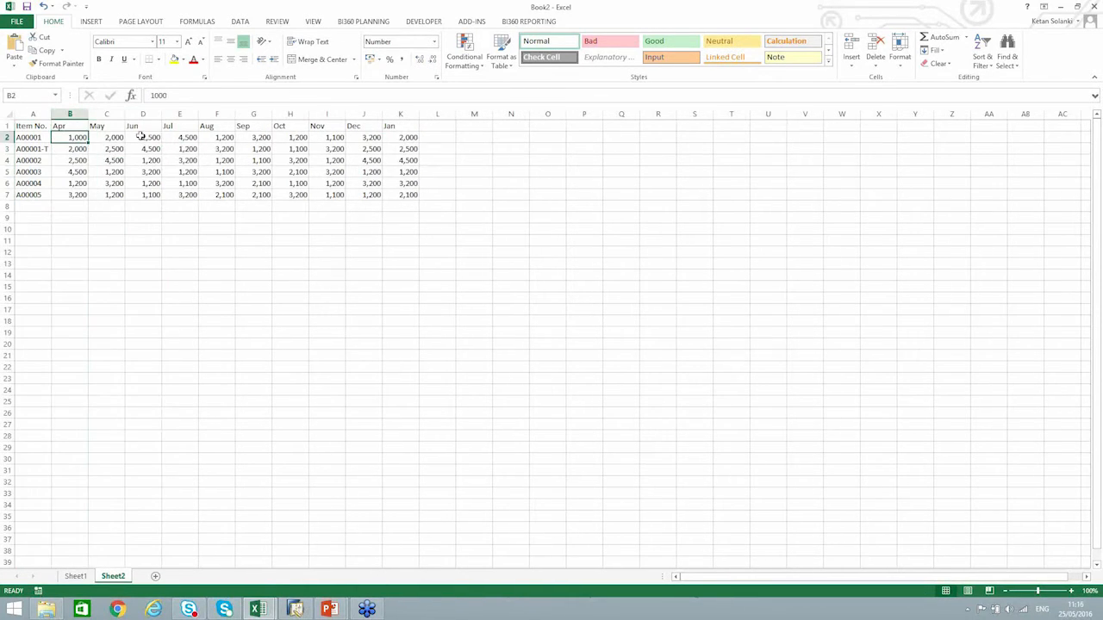
{"action": "type", "text": "1230"}
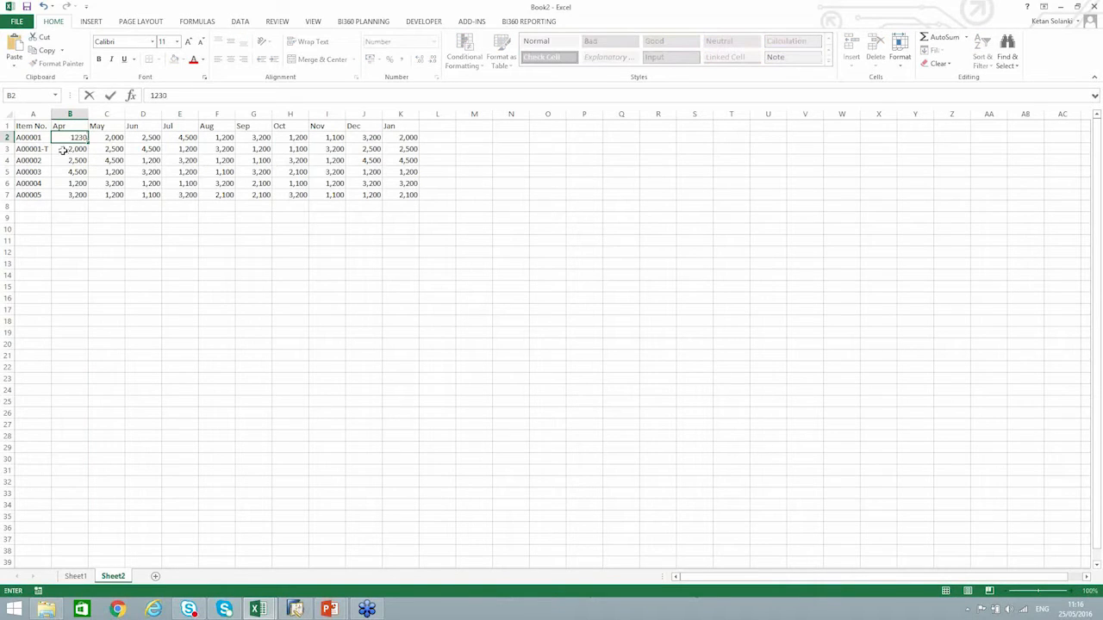
{"action": "left_click", "coordinate": [70, 150]}
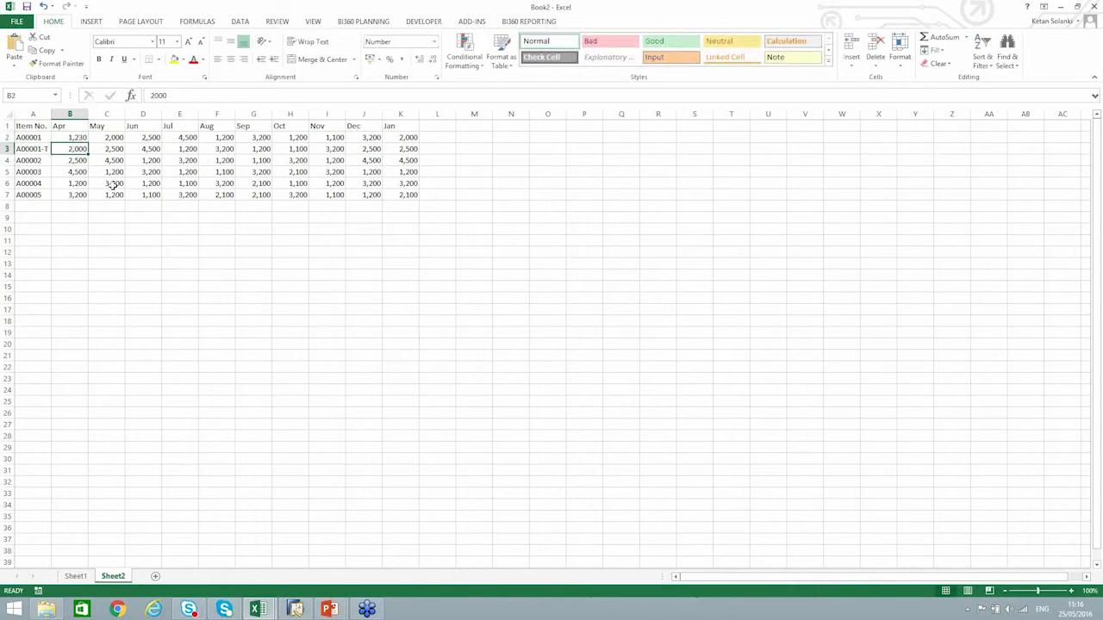
{"action": "type", "text": "4356"}
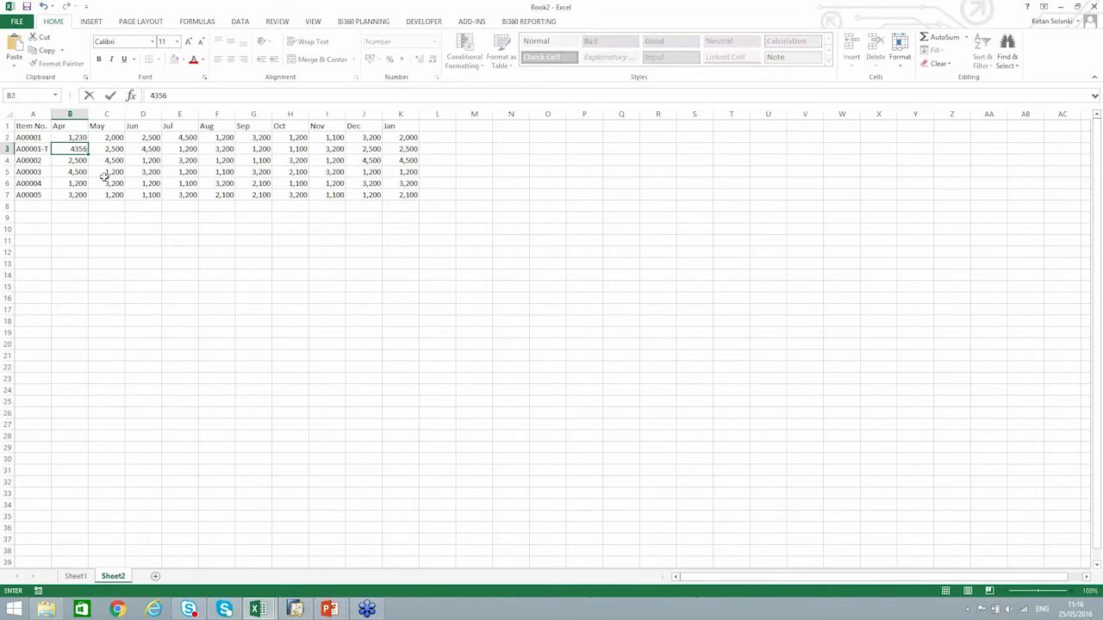
{"action": "left_click", "coordinate": [110, 171]}
Copy the table A1:K7 and paste it, including headers, over the 2016 forecast lines in SAP Business One from line 1
{"action": "left_click_drag", "start_coordinate": [33, 125], "coordinate": [404, 195]}
{"action": "right_click", "coordinate": [405, 195]}
{"action": "left_click", "coordinate": [429, 214]}
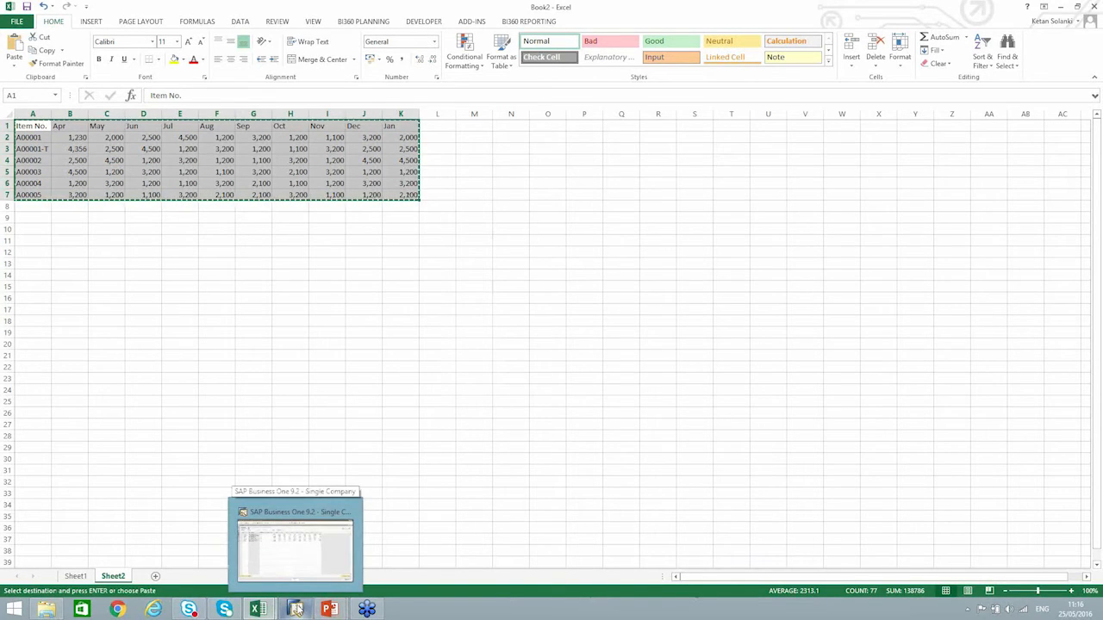
{"action": "left_click", "coordinate": [294, 609]}
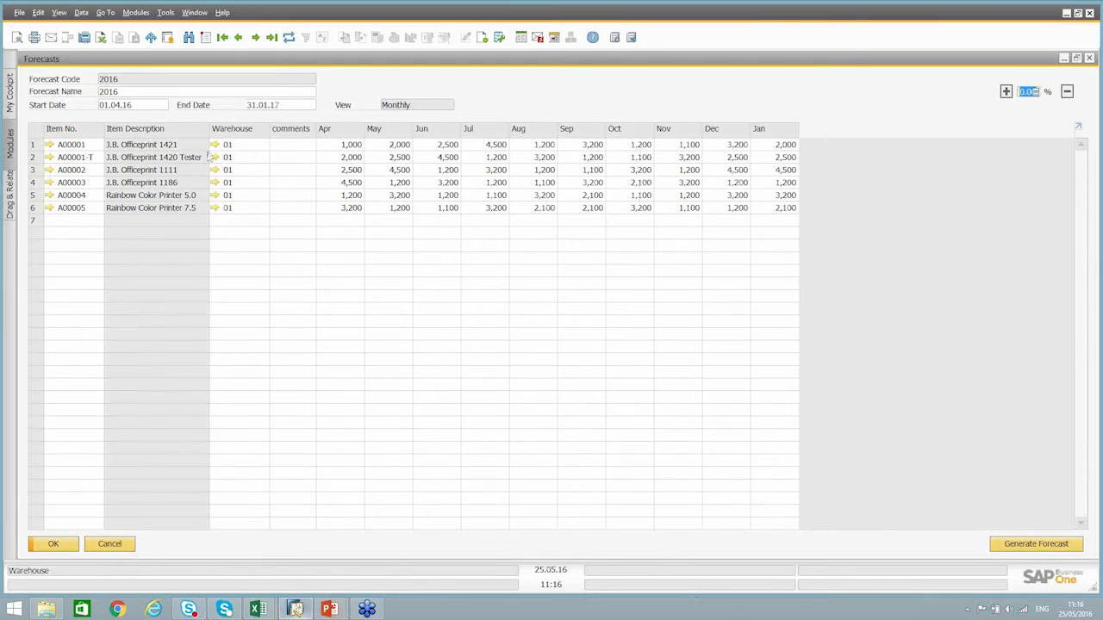
{"action": "right_click", "coordinate": [83, 144]}
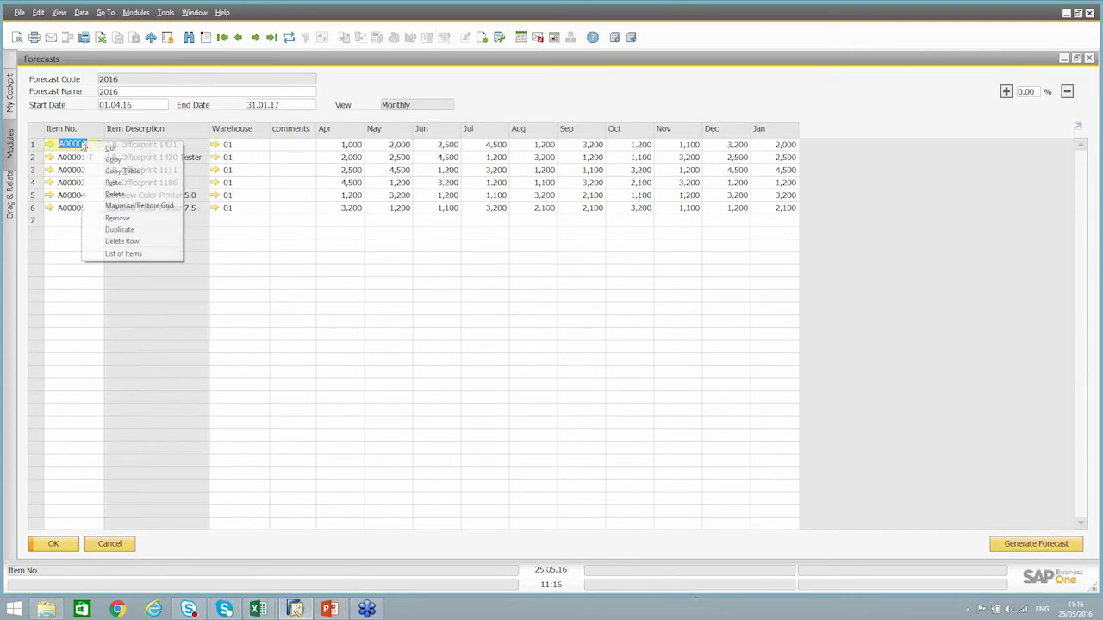
{"action": "left_click", "coordinate": [132, 185]}
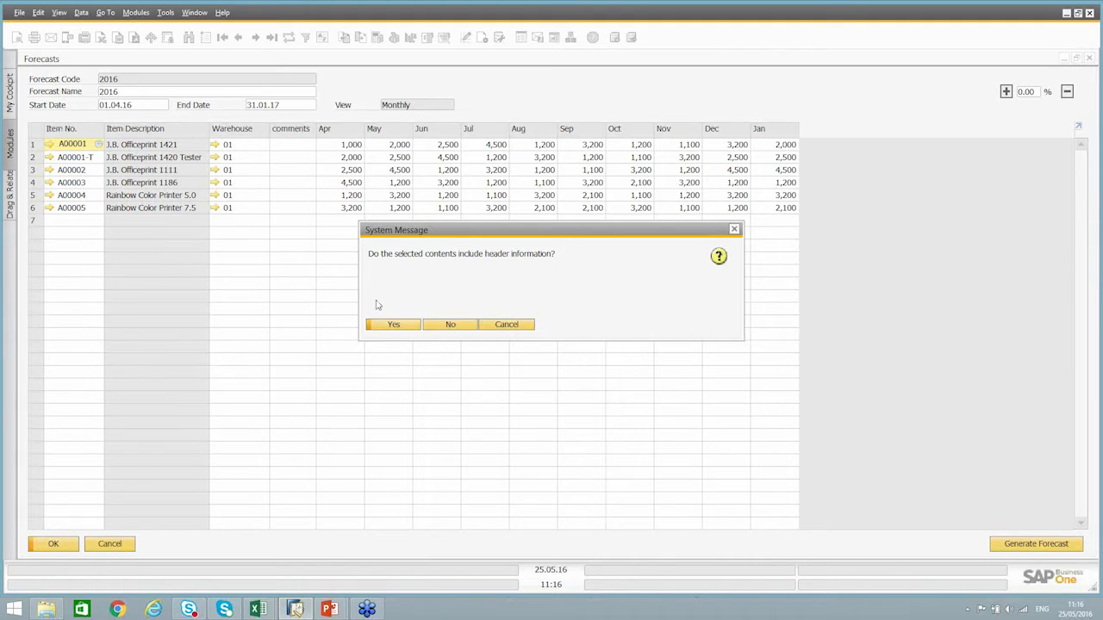
{"action": "left_click", "coordinate": [393, 326]}
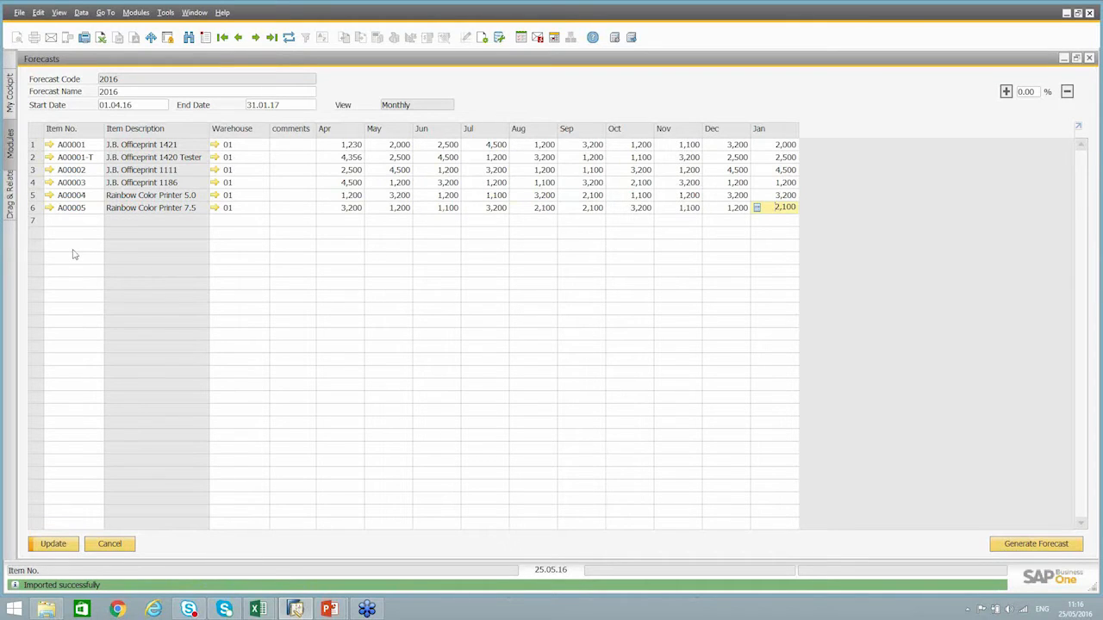
Paste the copied table with its headers again as additional forecast lines starting at line 7
{"action": "right_click", "coordinate": [69, 221]}
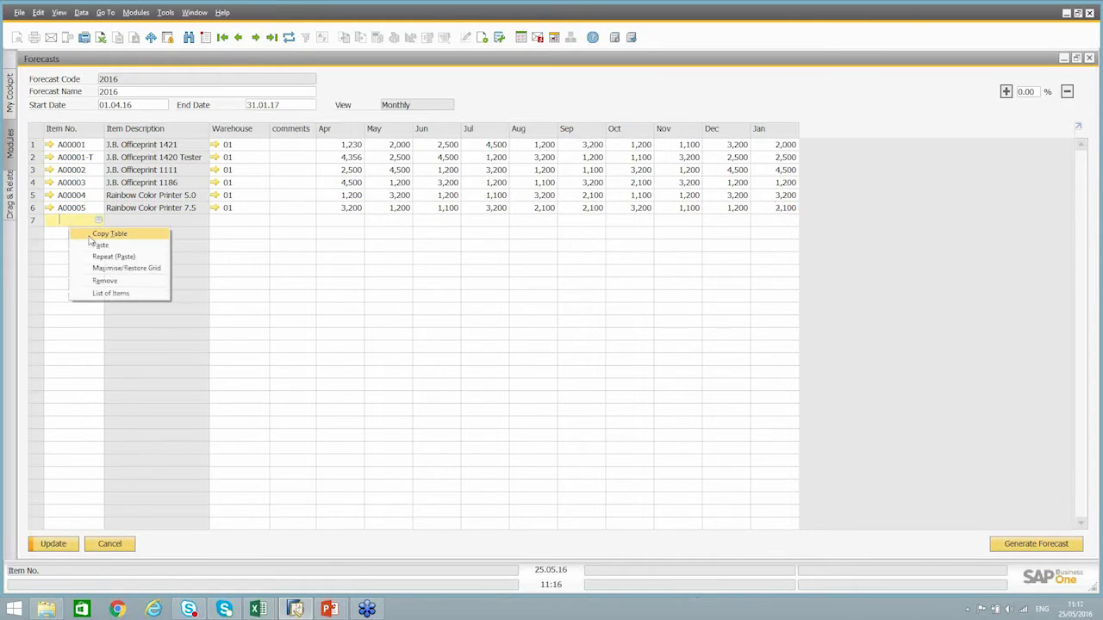
{"action": "left_click", "coordinate": [100, 244]}
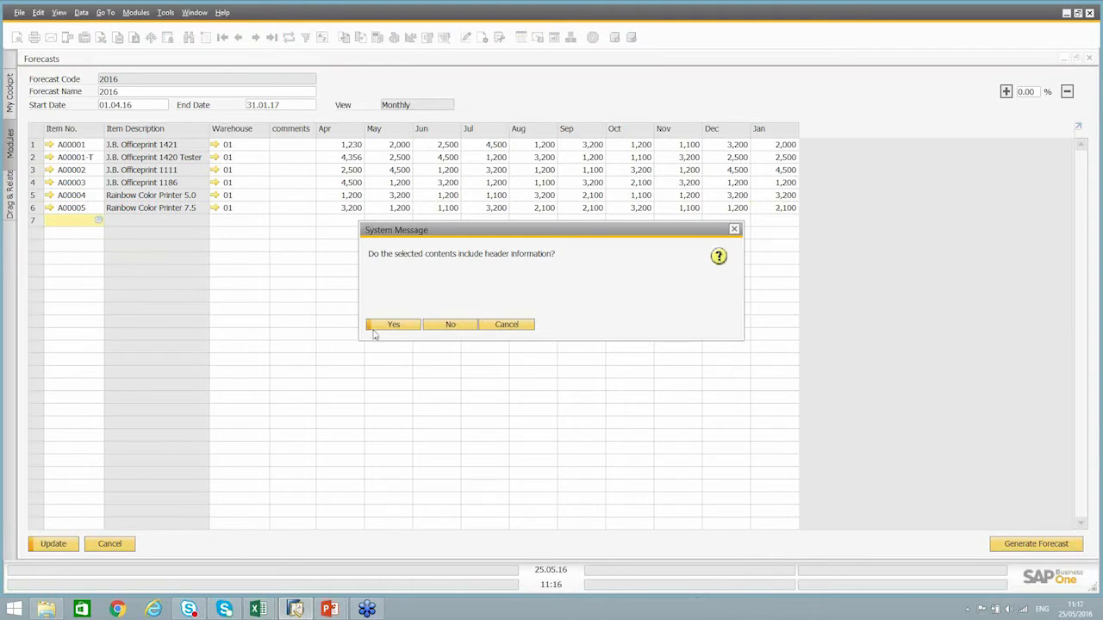
{"action": "left_click", "coordinate": [382, 326]}
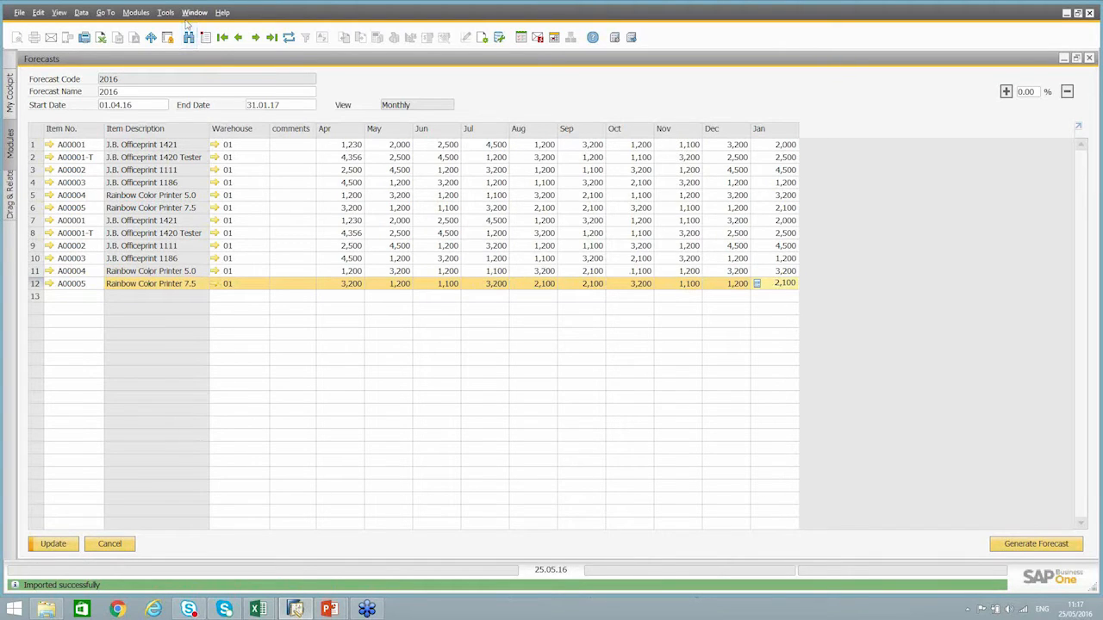
Discard the unsaved changes, start a new blank forecast and open the Generate Forecasts setup
{"action": "left_click", "coordinate": [384, 326]}
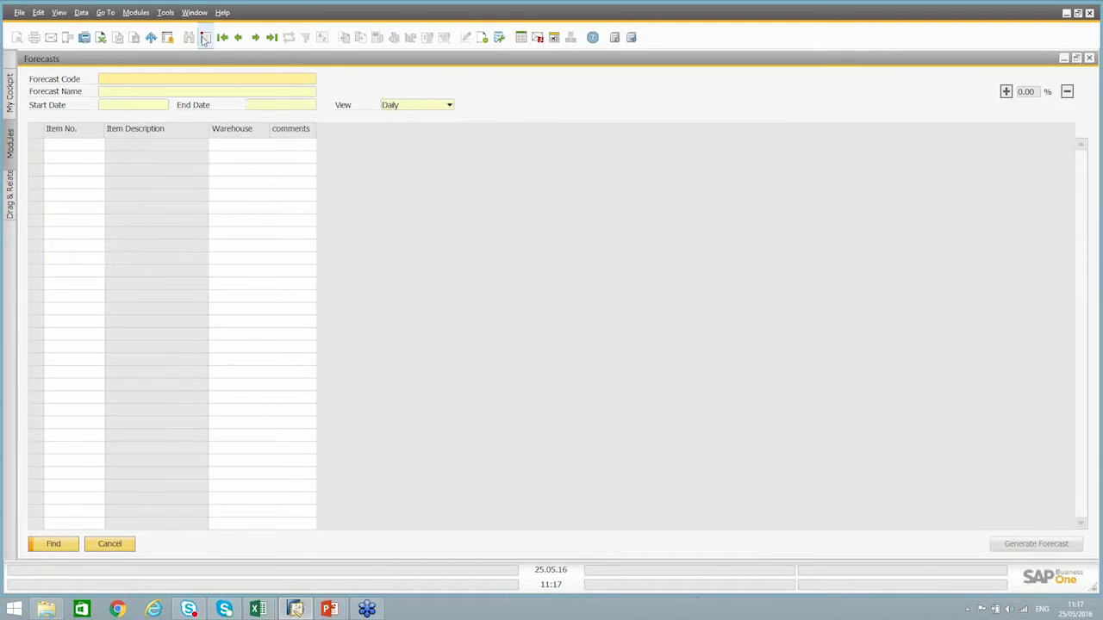
{"action": "left_click", "coordinate": [204, 39]}
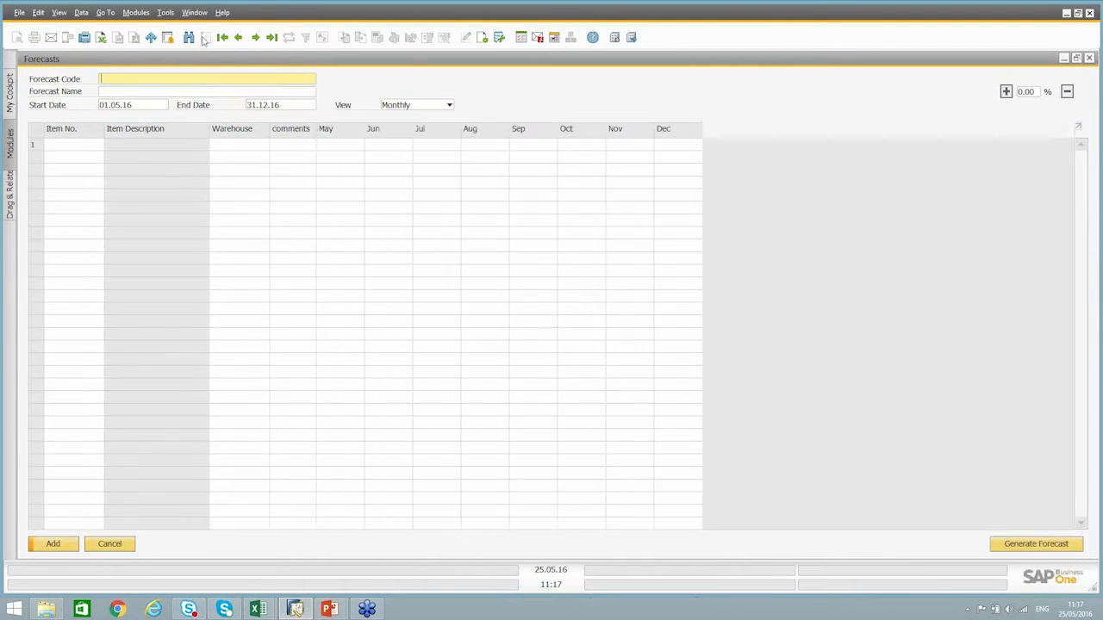
{"action": "left_click", "coordinate": [1011, 545]}
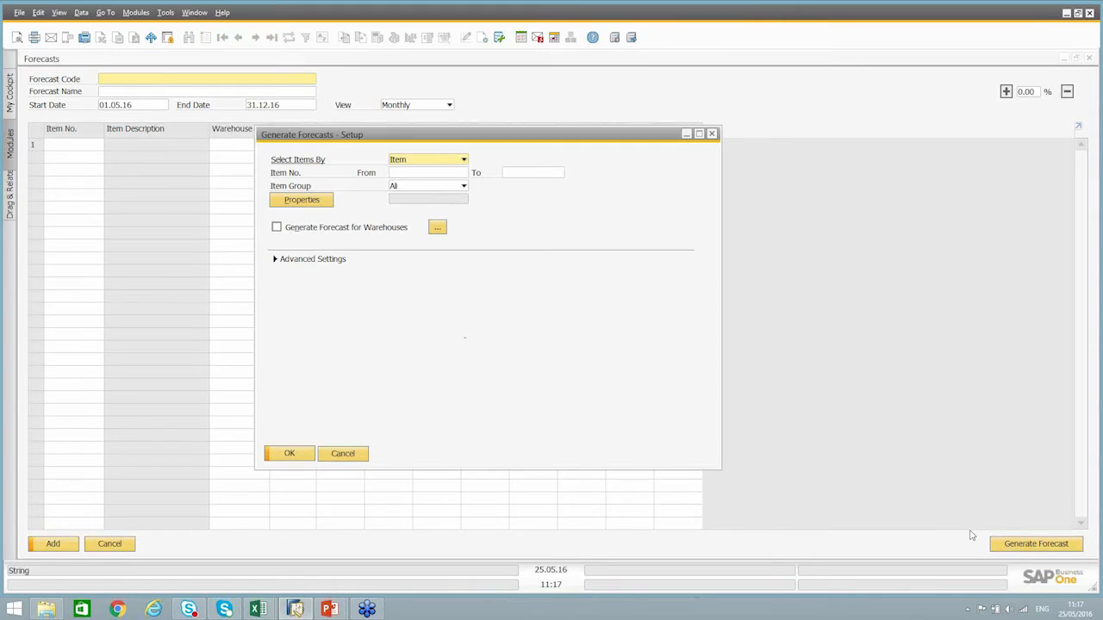
Review the Preferred Supplier and Default Warehouse criteria for selecting items, and restore the selection by Item
{"action": "left_click", "coordinate": [398, 173]}
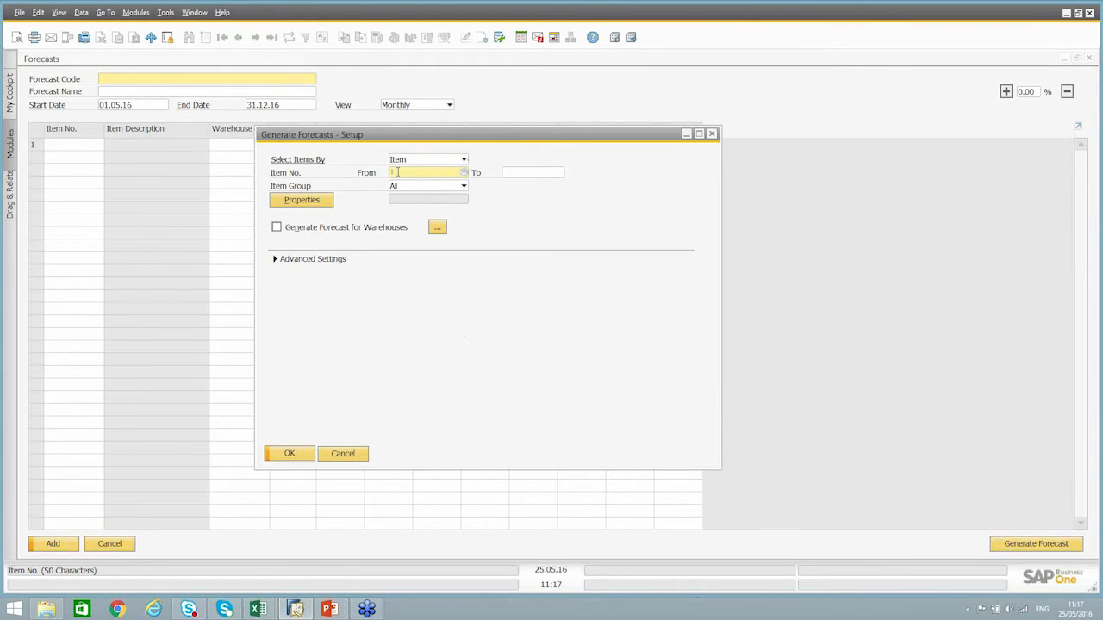
{"action": "left_click", "coordinate": [413, 160]}
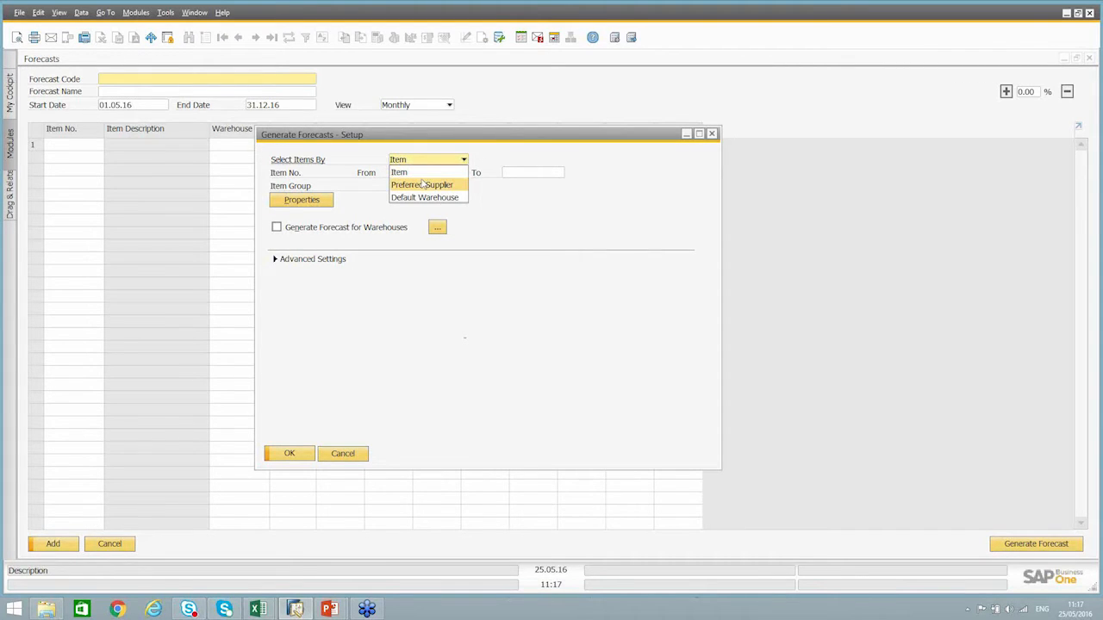
{"action": "left_click", "coordinate": [422, 186]}
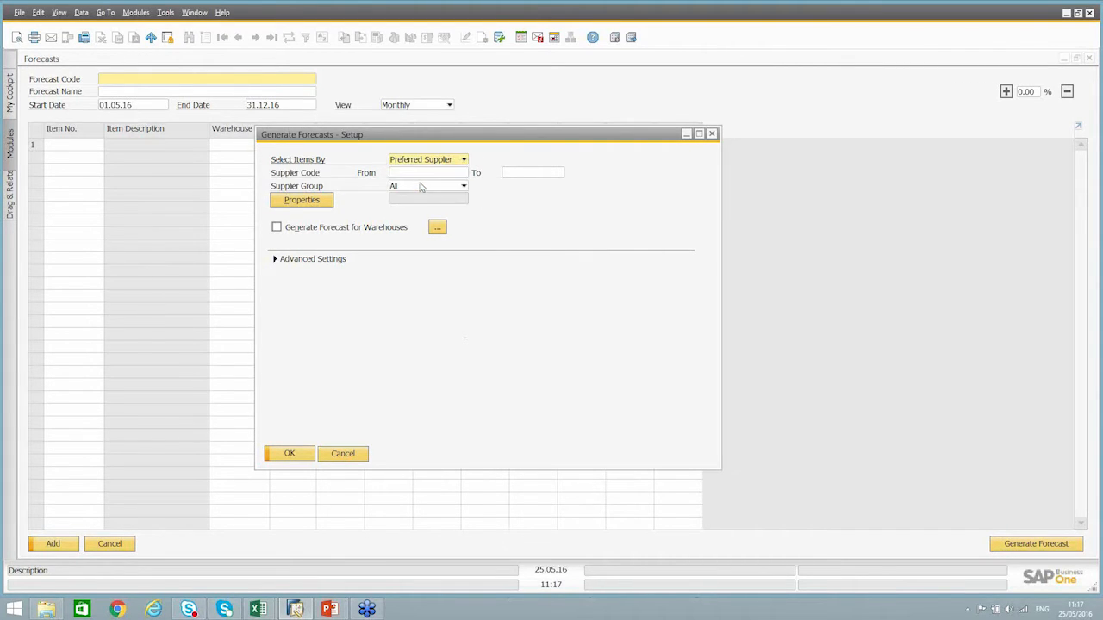
{"action": "left_click", "coordinate": [423, 174]}
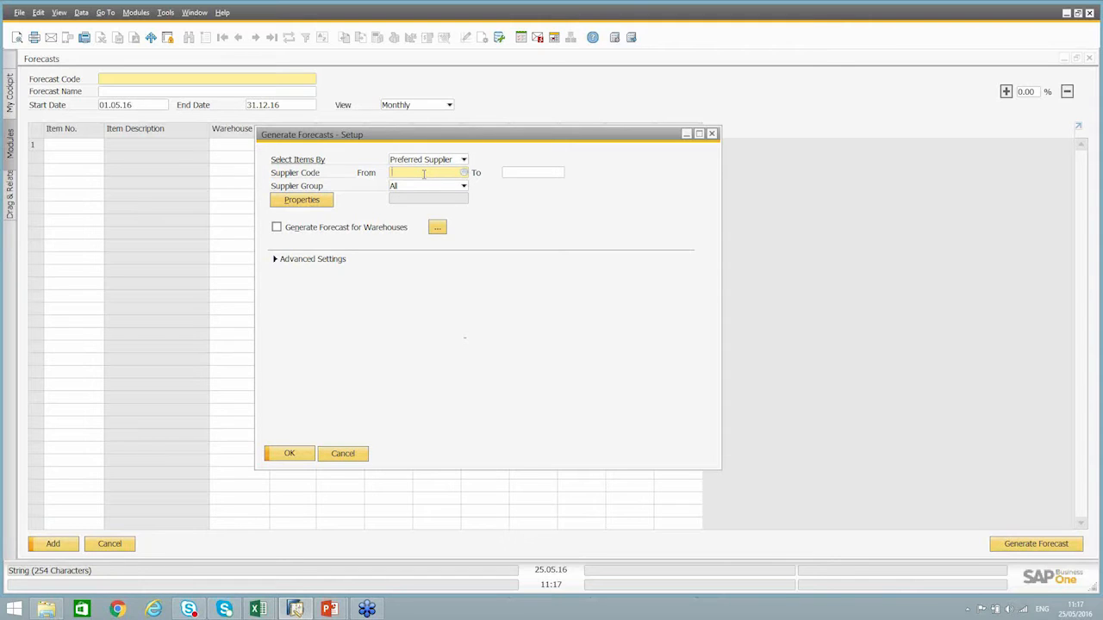
{"action": "left_click", "coordinate": [433, 162]}
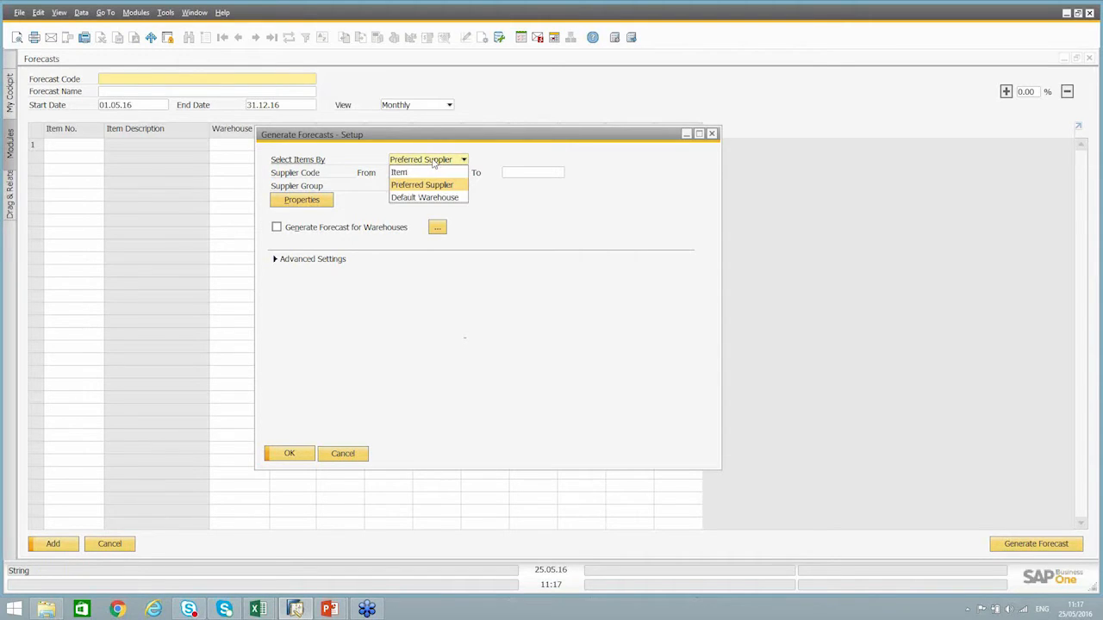
{"action": "left_click", "coordinate": [412, 171]}
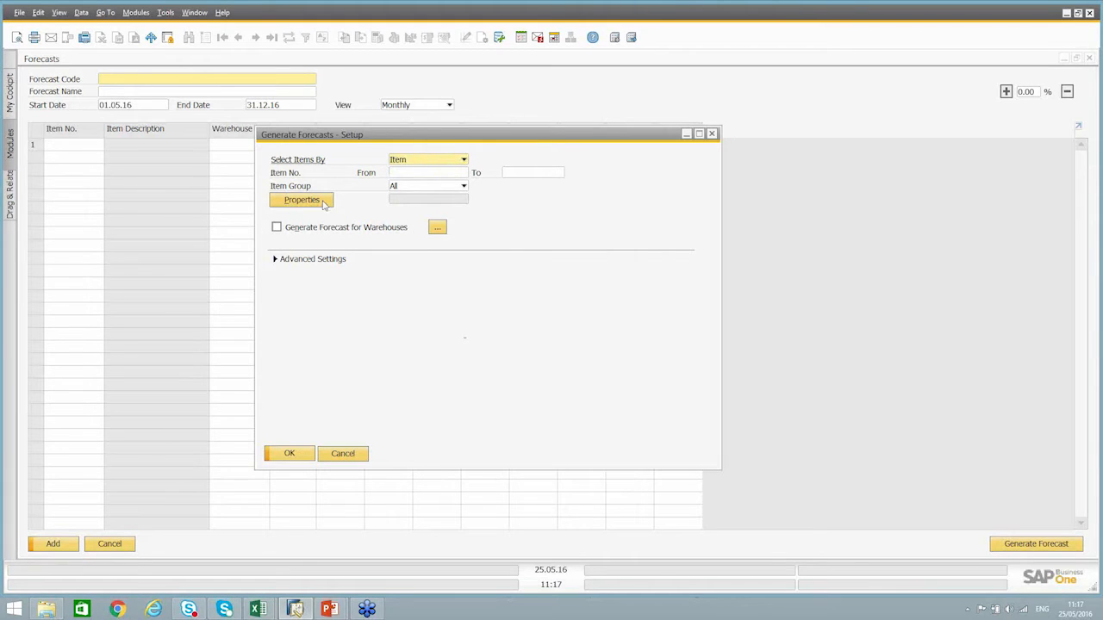
{"action": "left_click", "coordinate": [398, 160]}
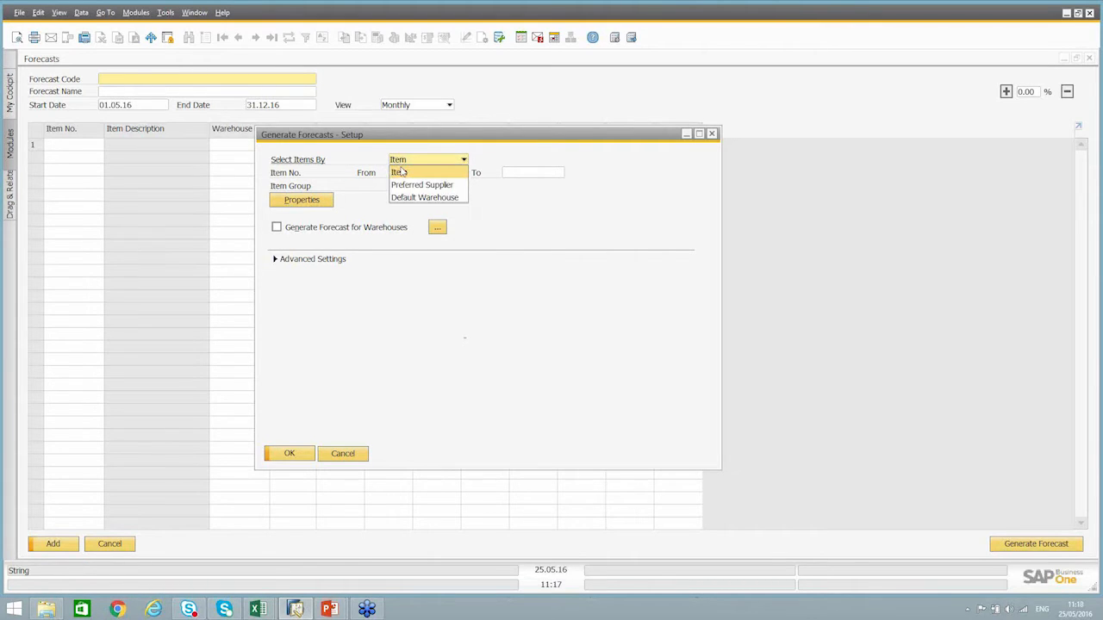
{"action": "left_click", "coordinate": [405, 197]}
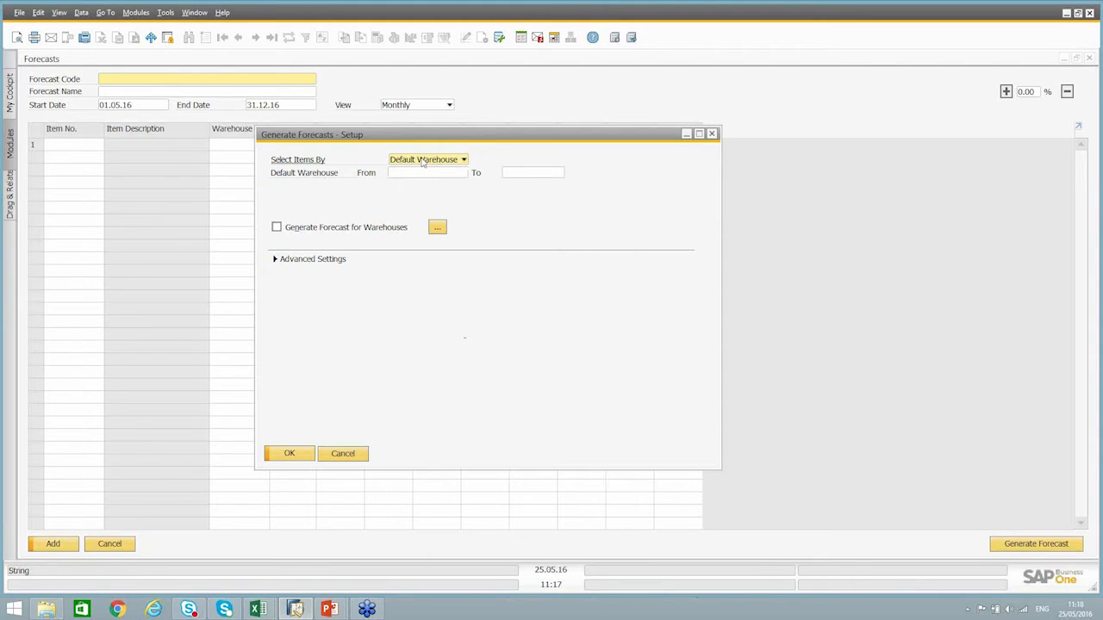
{"action": "left_click", "coordinate": [423, 161]}
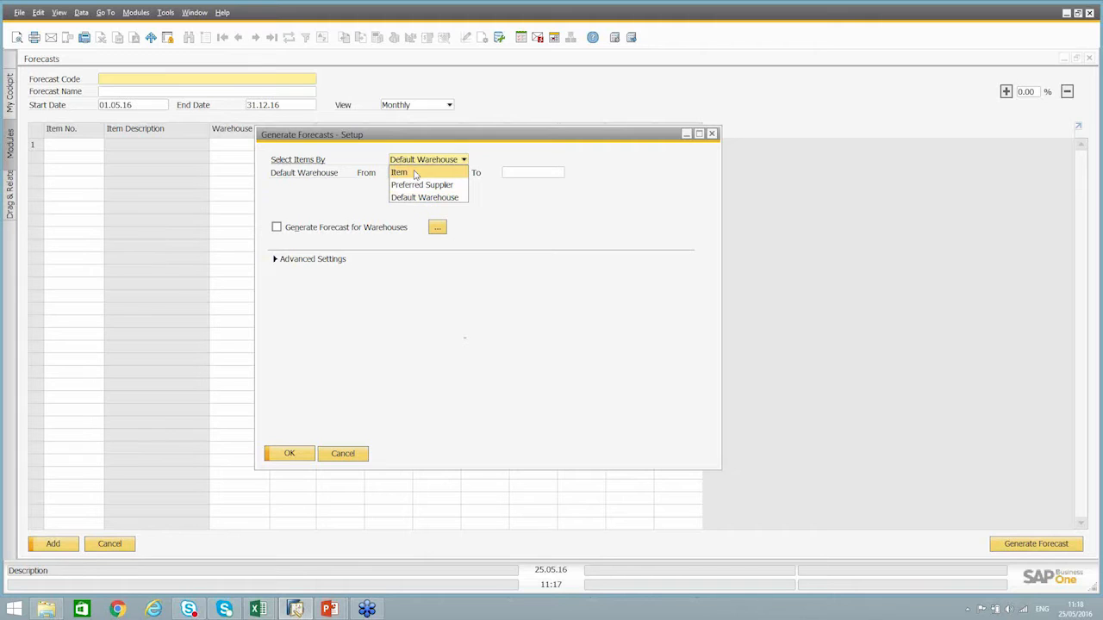
{"action": "left_click", "coordinate": [415, 173]}
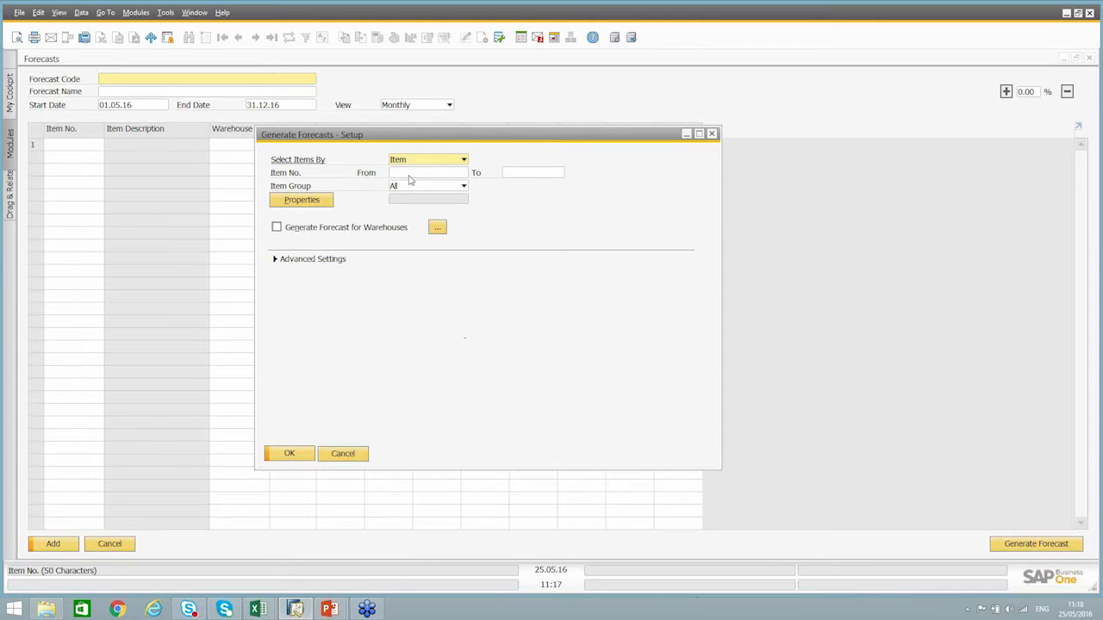
Set the item number range for forecast generation from A00001 to A00005
{"action": "left_click", "coordinate": [410, 174]}
{"action": "key", "text": "Tab"}
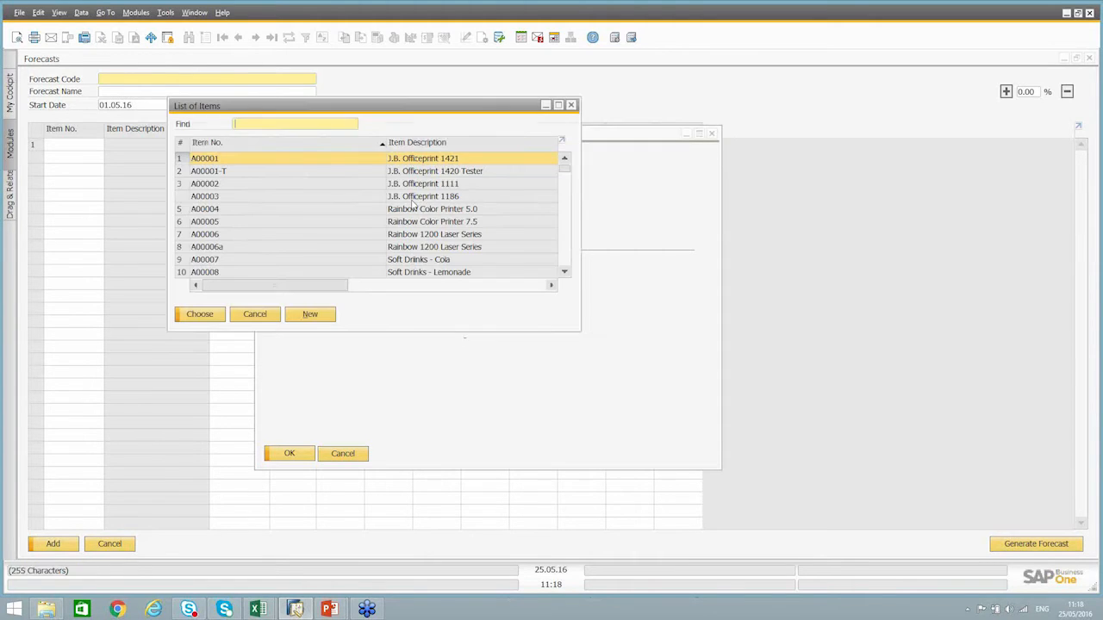
{"action": "double_click", "coordinate": [346, 161]}
{"action": "left_click", "coordinate": [557, 175]}
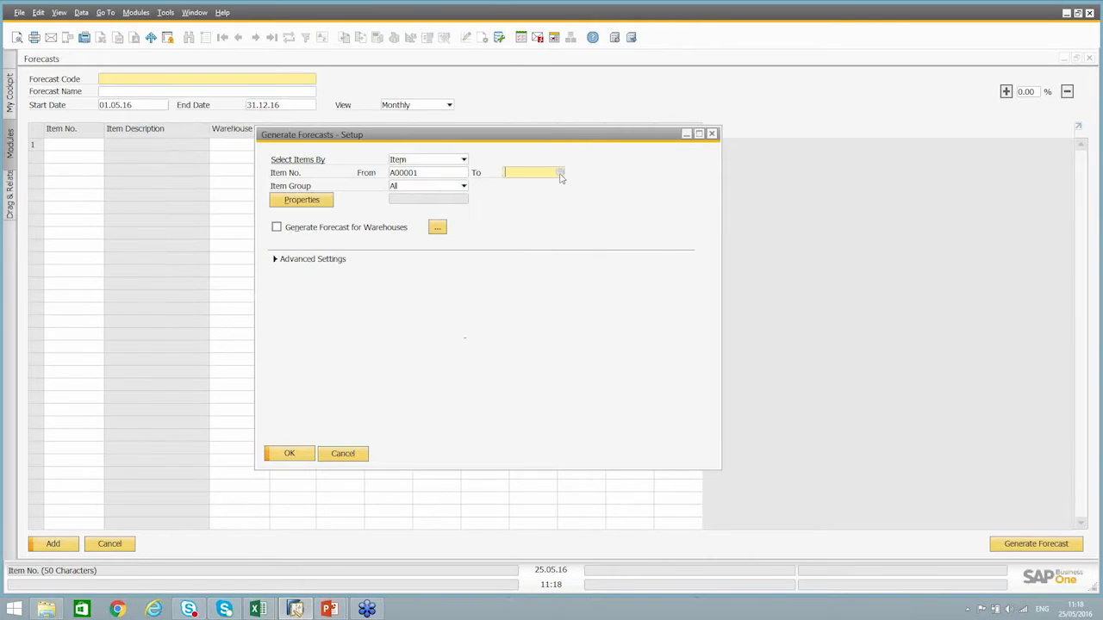
{"action": "key", "text": "Tab"}
{"action": "double_click", "coordinate": [219, 224]}
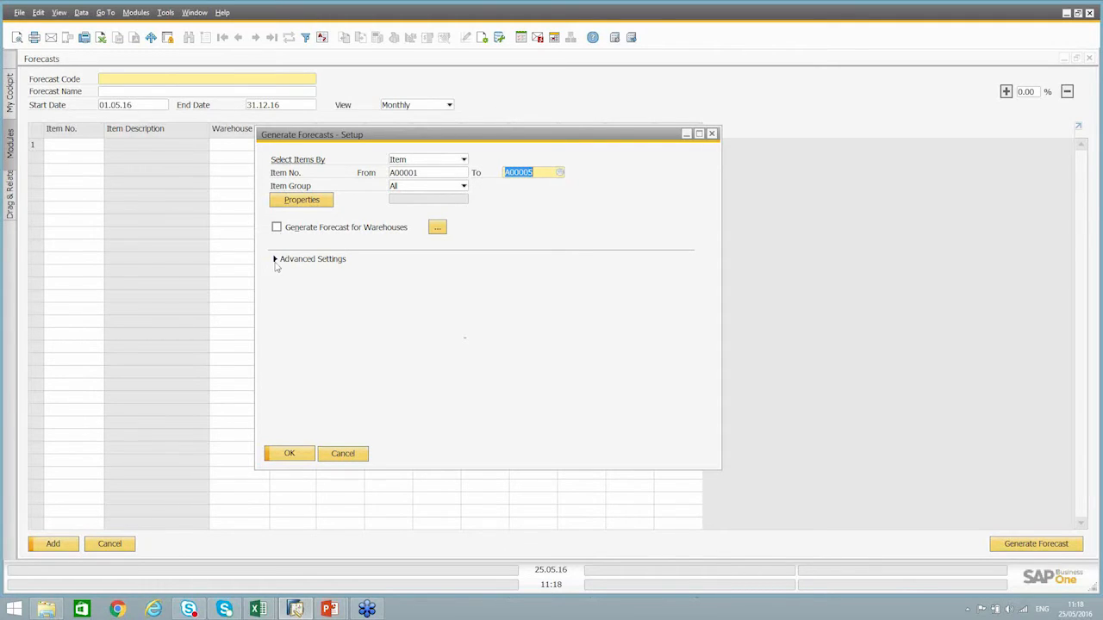
Expand the advanced settings, base the forecast on sales history and review the calculation methods, keeping Simple Average
{"action": "left_click", "coordinate": [275, 260]}
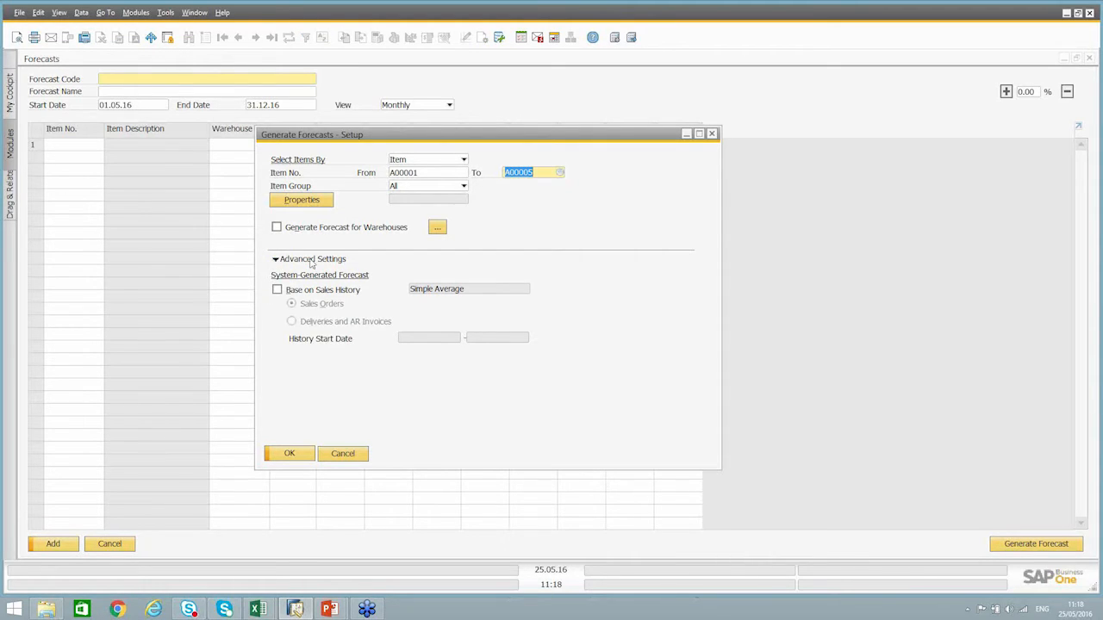
{"action": "left_click", "coordinate": [276, 290]}
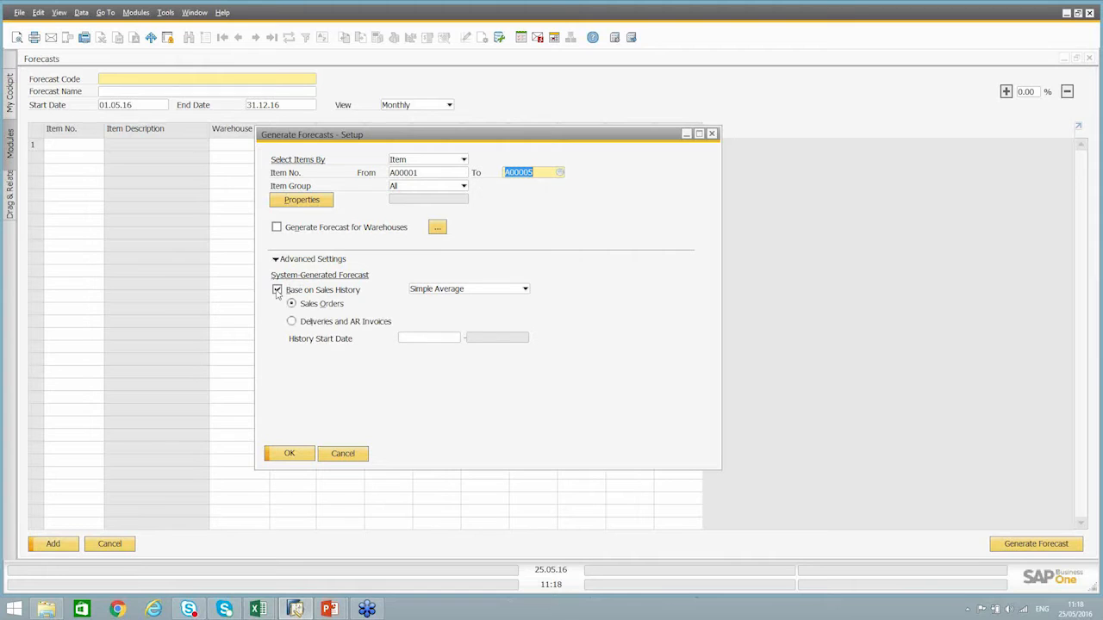
{"action": "left_click", "coordinate": [441, 292]}
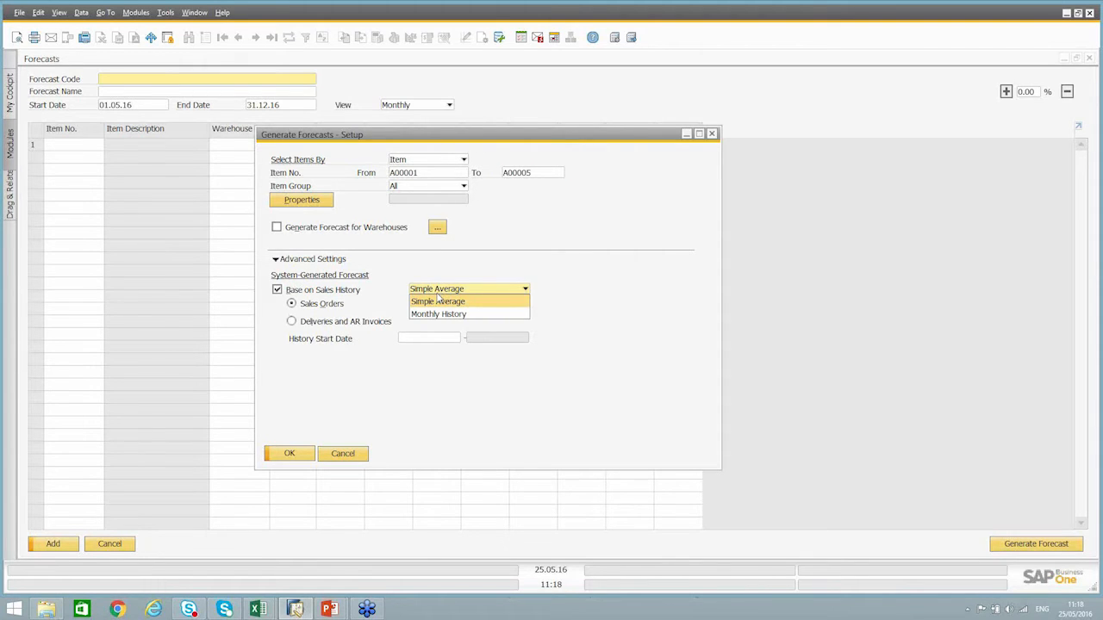
{"action": "left_click", "coordinate": [441, 292]}
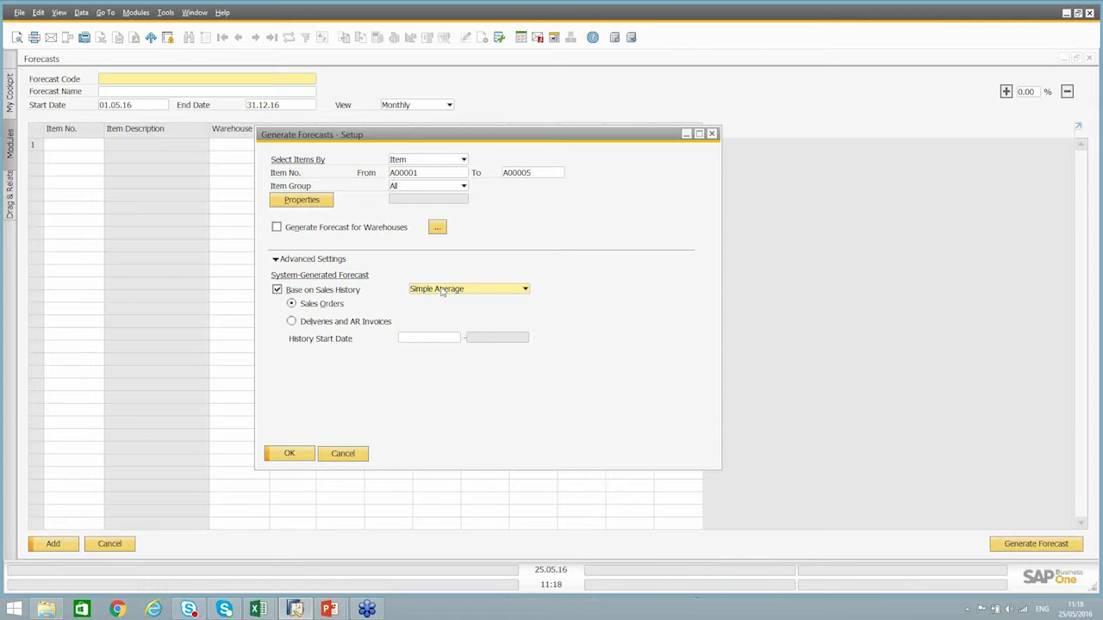
{"action": "left_click", "coordinate": [441, 291]}
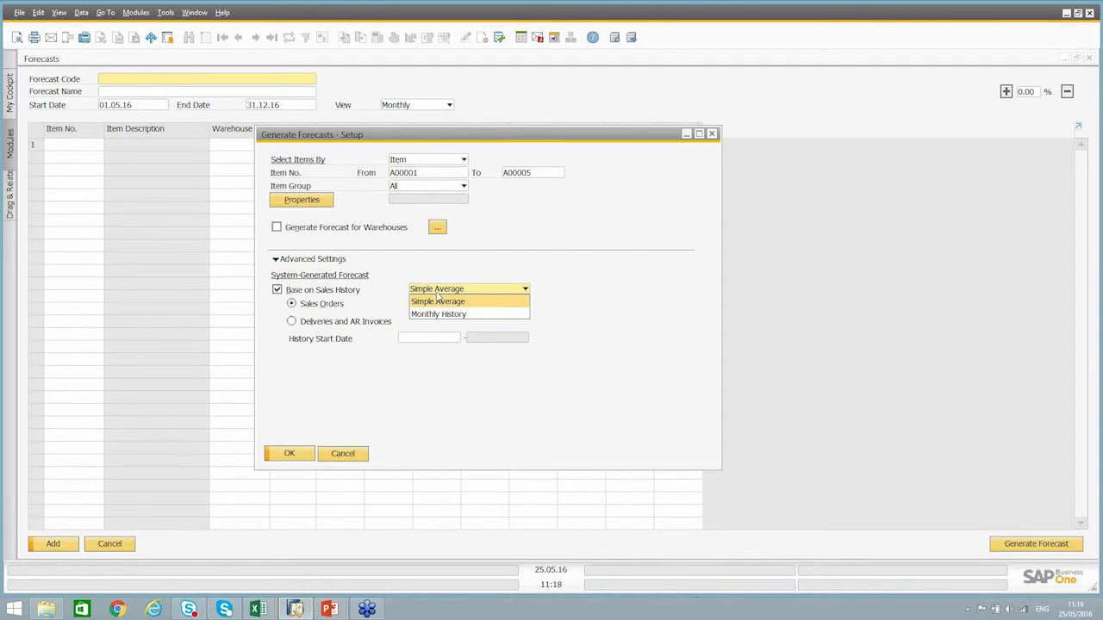
{"action": "left_click", "coordinate": [455, 265]}
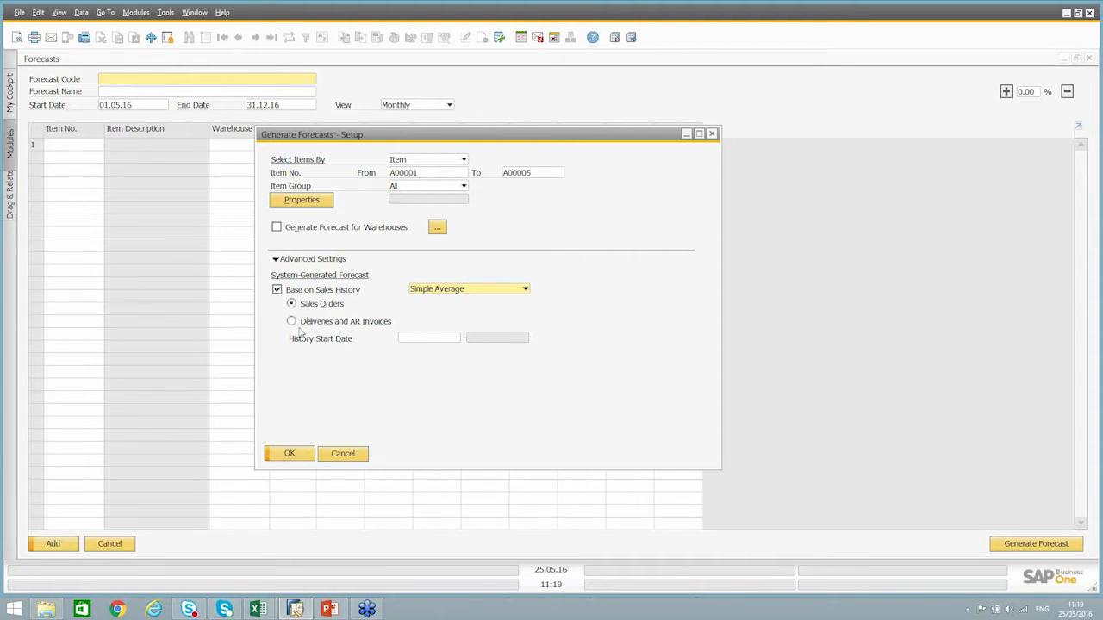
Set the history start date to 01.10.15 and generate the simple-average forecast from sales orders
{"action": "left_click", "coordinate": [405, 338]}
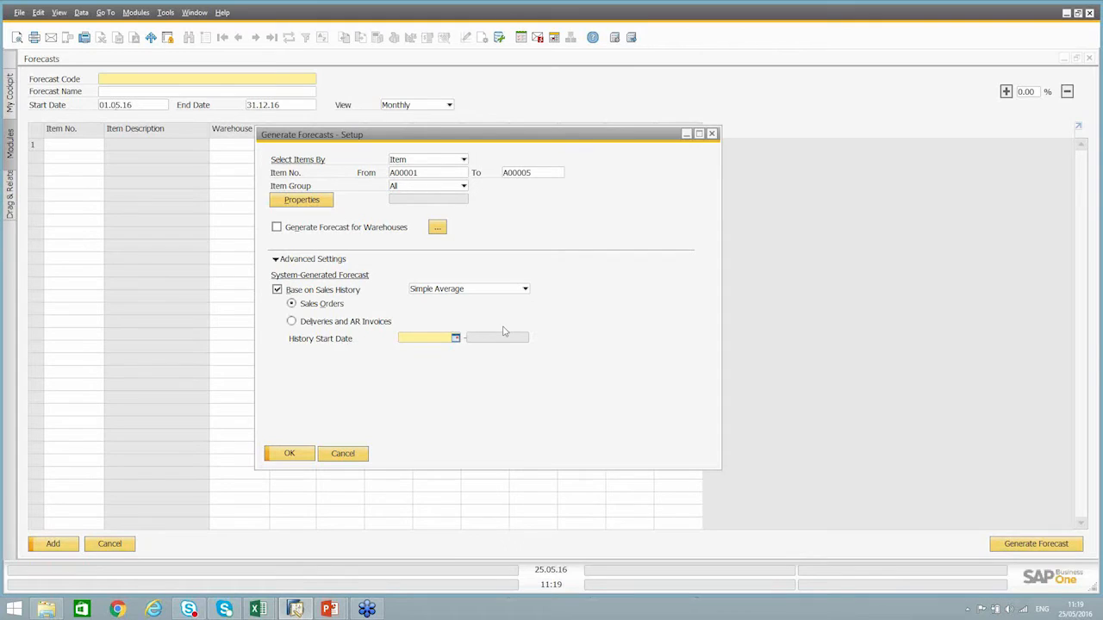
{"action": "type", "text": "011015"}
{"action": "key", "text": "Tab"}
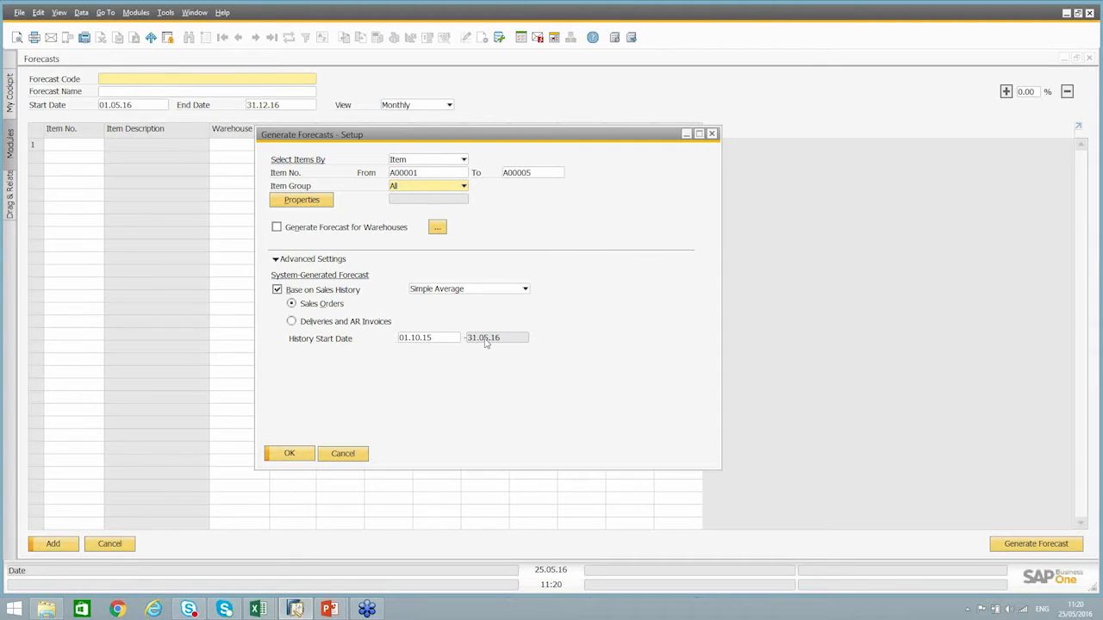
{"action": "left_click", "coordinate": [290, 453]}
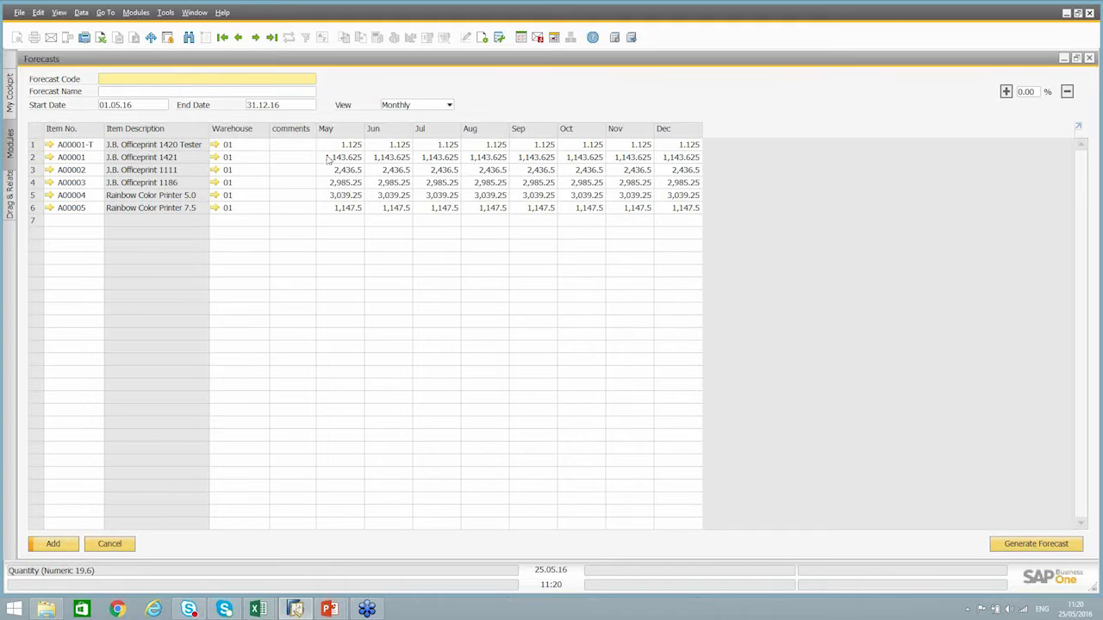
Discard the generated simple-average forecast, start a new blank one and reopen the Generate Forecasts setup
{"action": "left_click", "coordinate": [189, 37]}
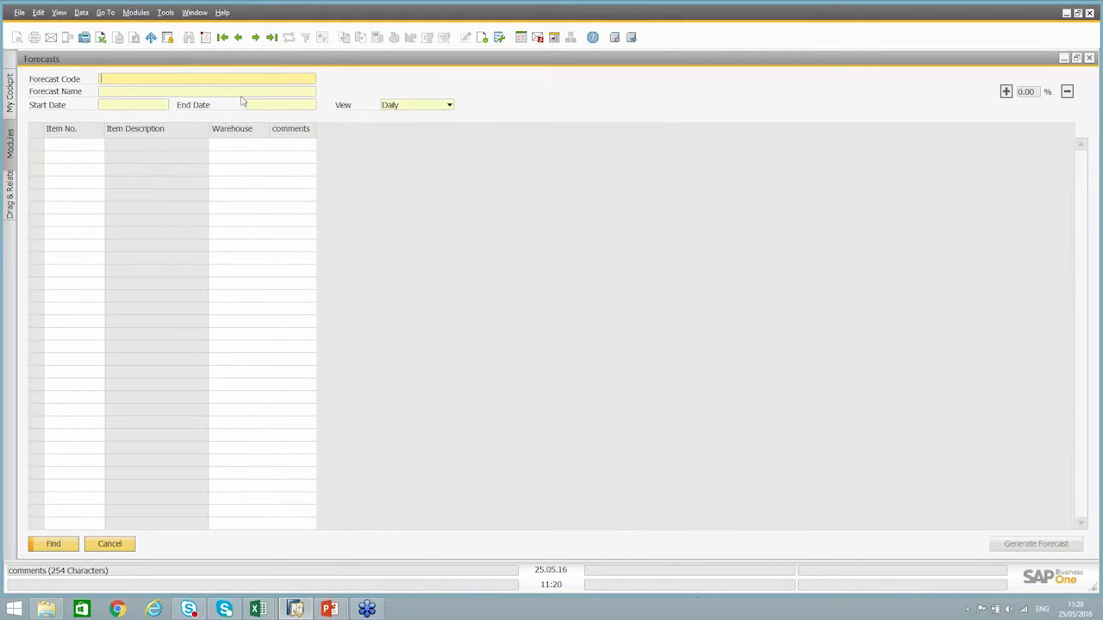
{"action": "left_click", "coordinate": [205, 37]}
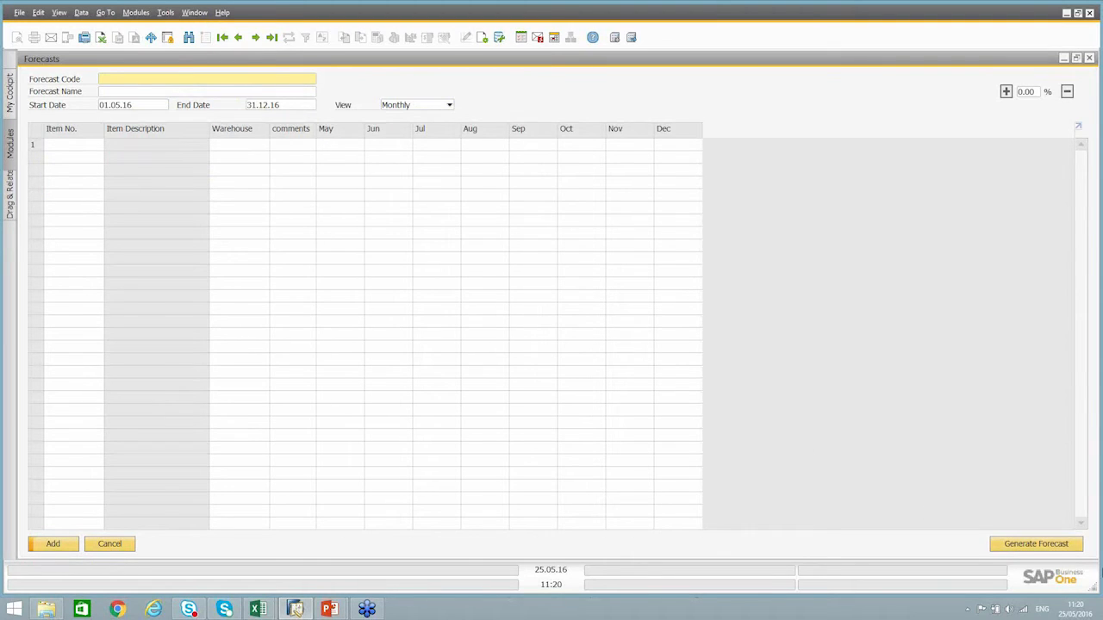
{"action": "left_click", "coordinate": [1056, 546]}
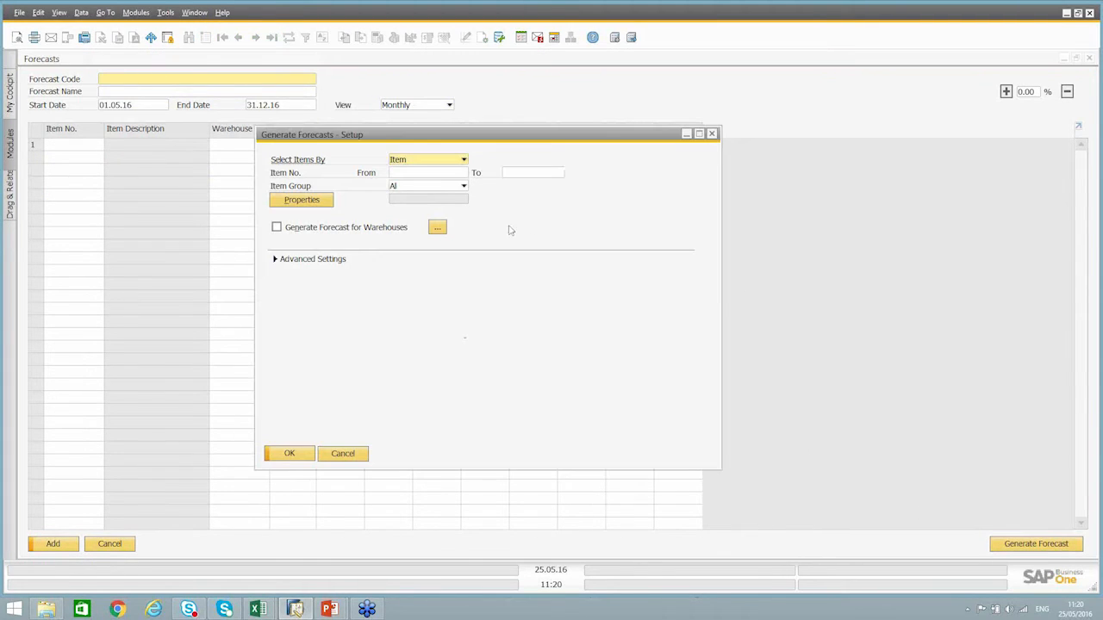
Choose item A00001 as the start and A00005 as the end of the item range for the new forecast
{"action": "left_click", "coordinate": [447, 171]}
{"action": "type", "text": "*"}
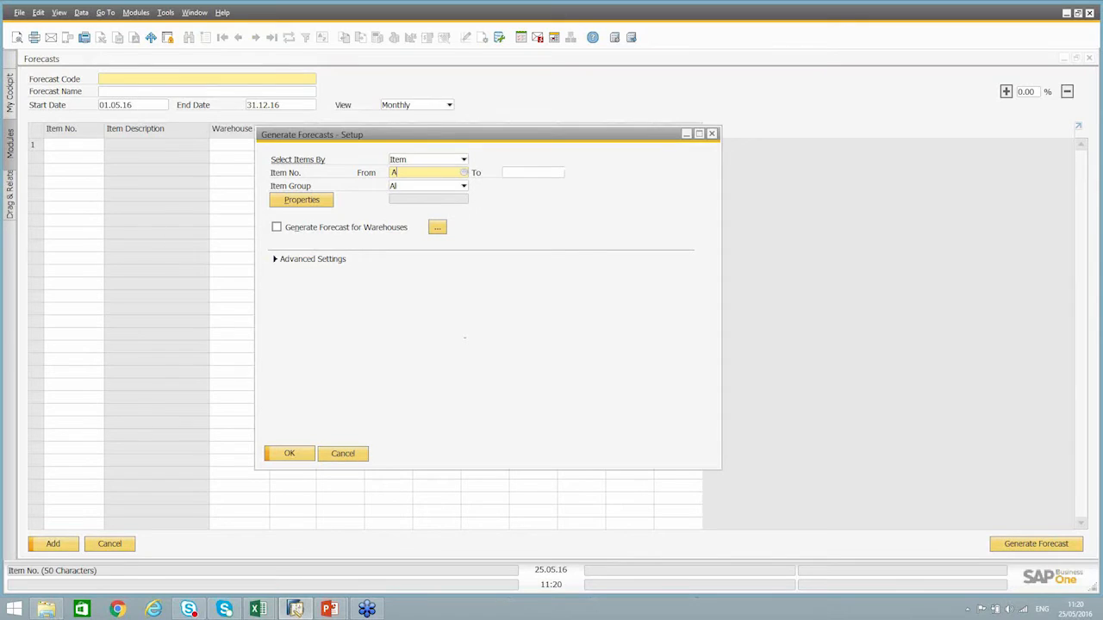
{"action": "key", "text": "Tab"}
{"action": "key", "text": "Return"}
{"action": "key", "text": "Tab"}
{"action": "type", "text": "*"}
{"action": "key", "text": "Tab"}
{"action": "key", "text": "Down"}
{"action": "key", "text": "Down"}
{"action": "key", "text": "Down"}
{"action": "key", "text": "Down"}
{"action": "key", "text": "Down"}
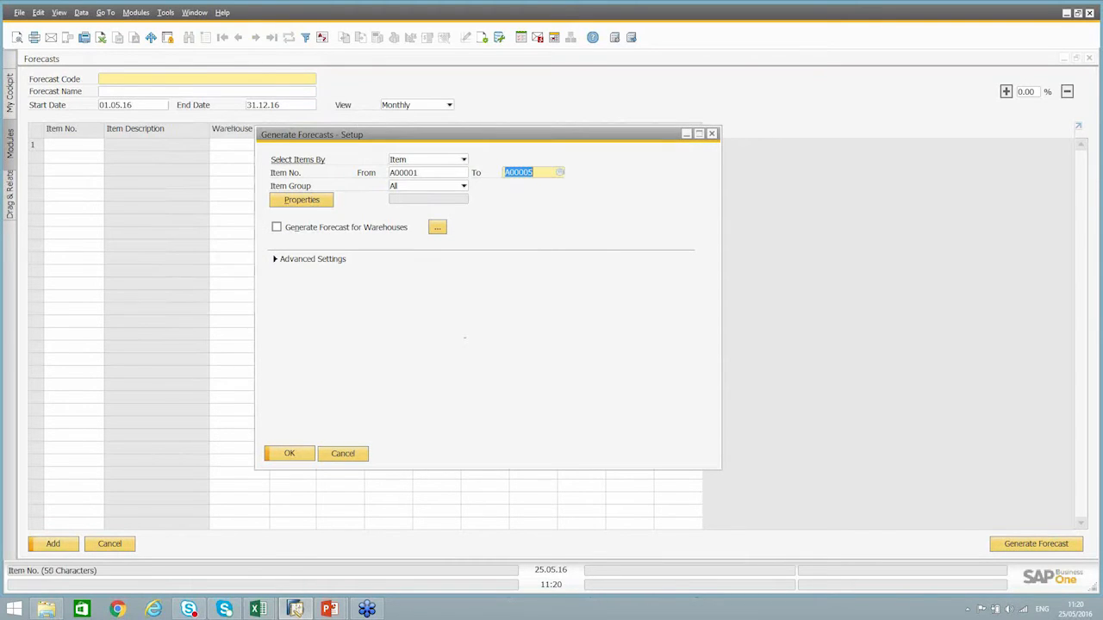
Base the system-generated forecast on sales history using the Monthly History method
{"action": "left_click", "coordinate": [280, 260]}
{"action": "left_click", "coordinate": [277, 290]}
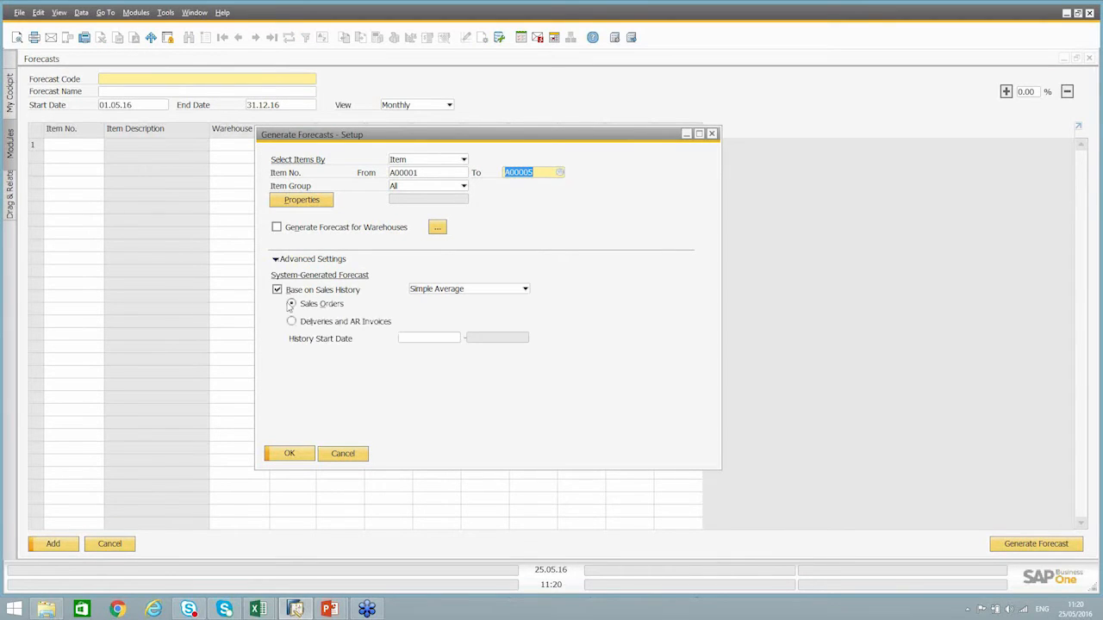
{"action": "left_click", "coordinate": [488, 290]}
{"action": "left_click", "coordinate": [441, 313]}
Set the history start date to 01.10.15 and generate the monthly-history forecast
{"action": "left_click", "coordinate": [416, 337]}
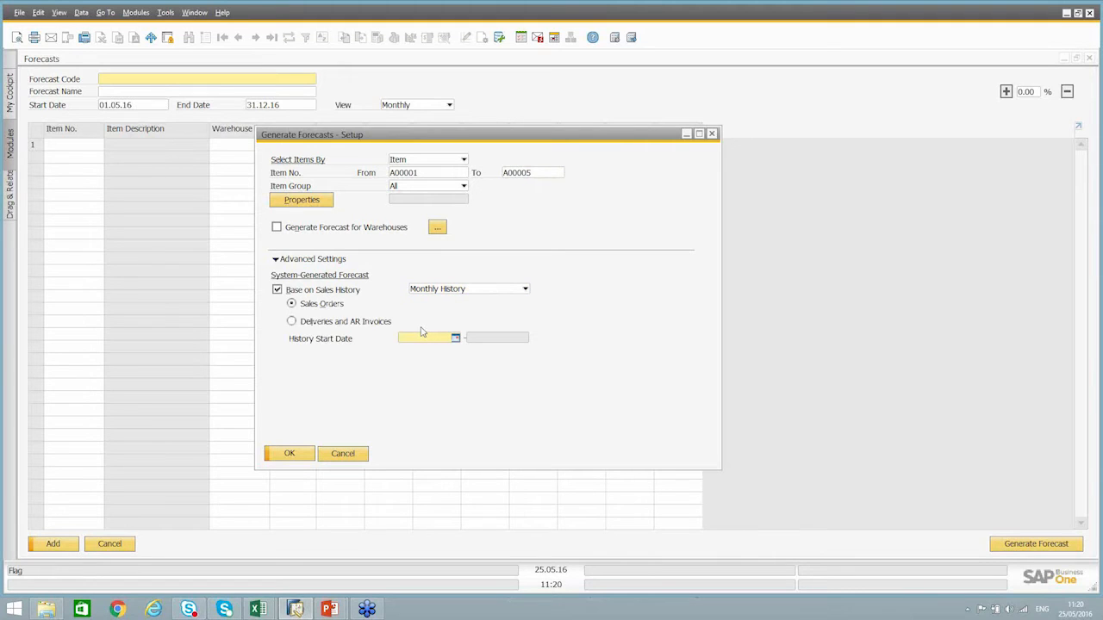
{"action": "type", "text": "01.10.15"}
{"action": "key", "text": "Tab"}
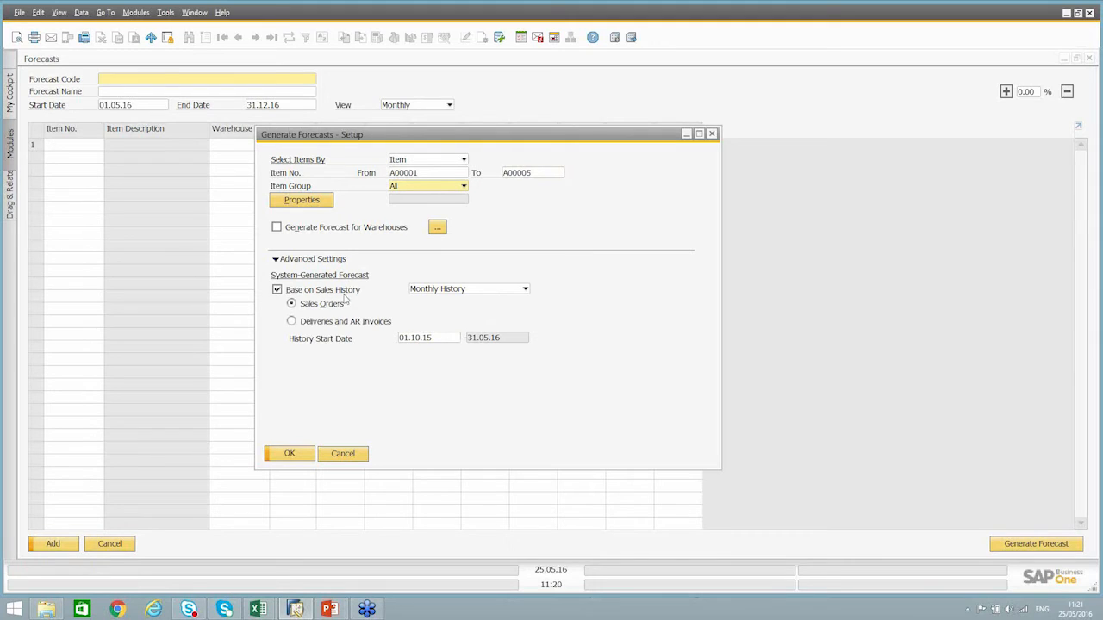
{"action": "left_click", "coordinate": [286, 454]}
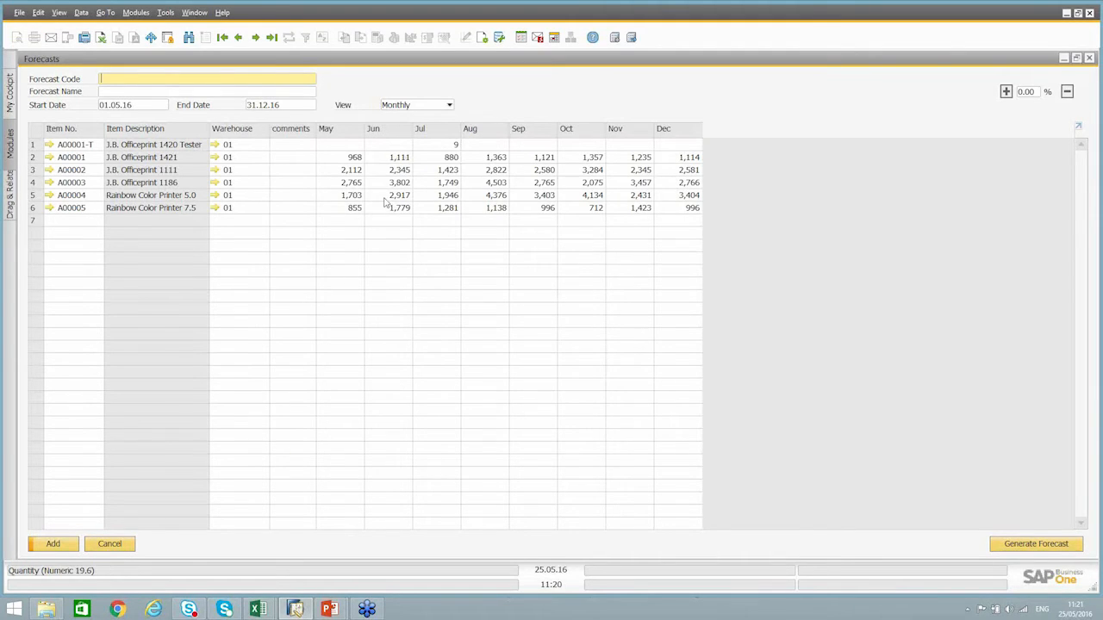
Examine the generated May quantities for items A00001 through A00004
{"action": "left_click", "coordinate": [342, 157]}
{"action": "key", "text": "Down"}
{"action": "key", "text": "Down"}
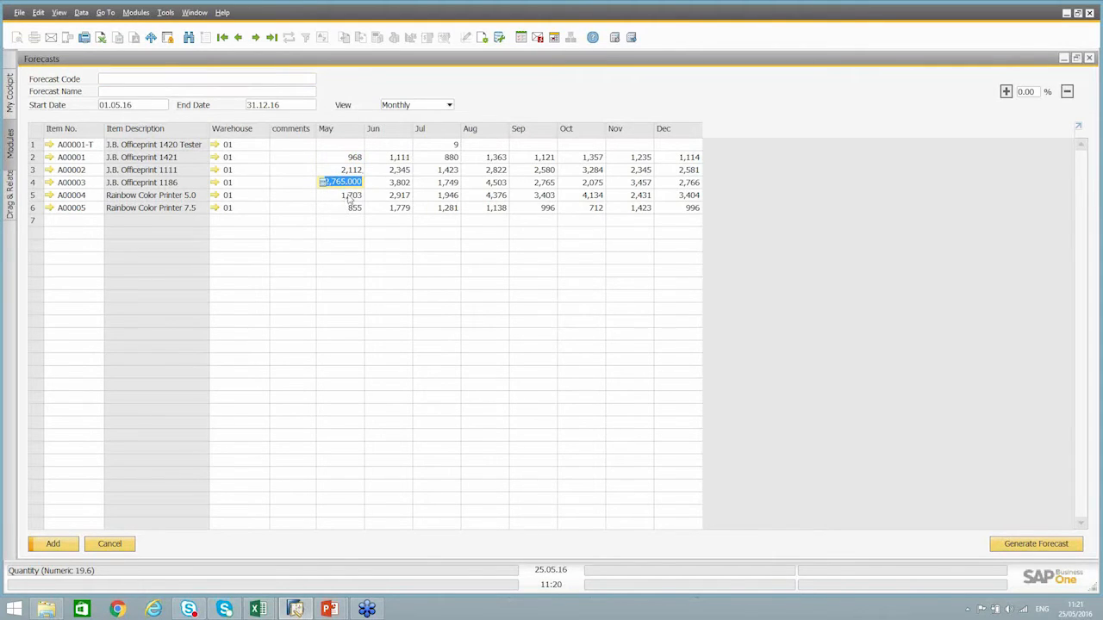
{"action": "key", "text": "Down"}
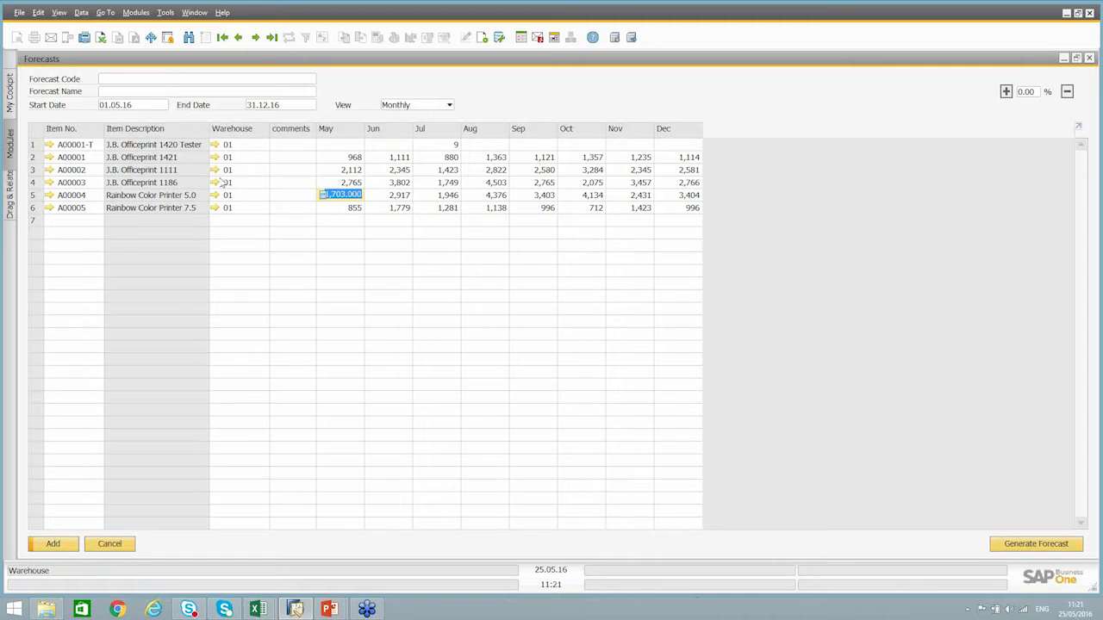
Increase the forecast quantities of items A00001 and A00004 by 10% and discard the unsaved forecast
{"action": "left_click", "coordinate": [34, 158]}
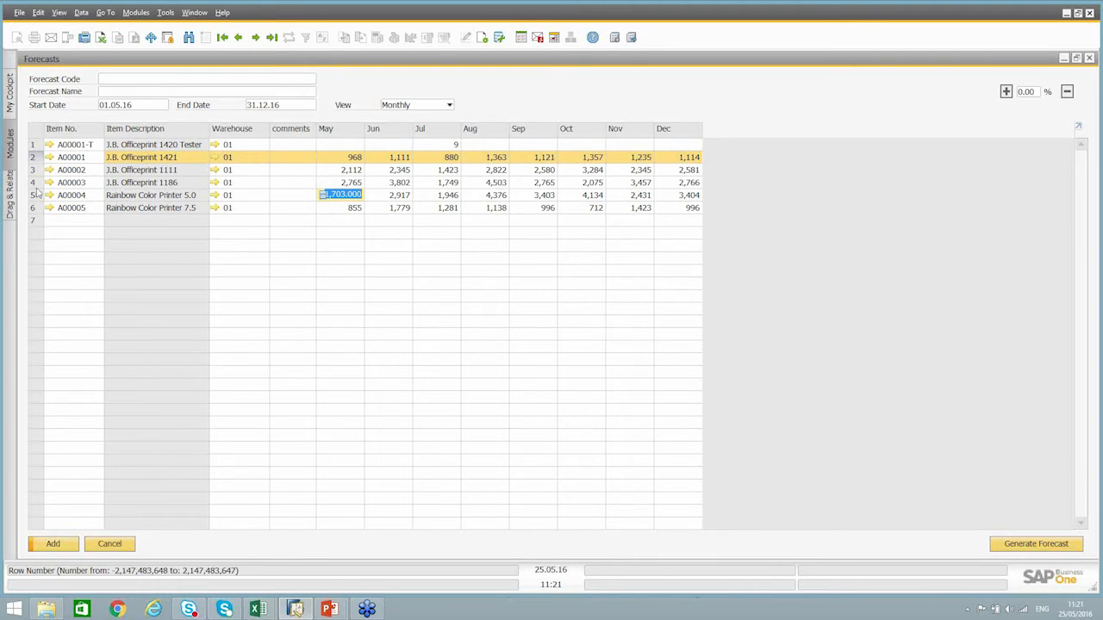
{"action": "left_click", "coordinate": [31, 196], "text": "ctrl"}
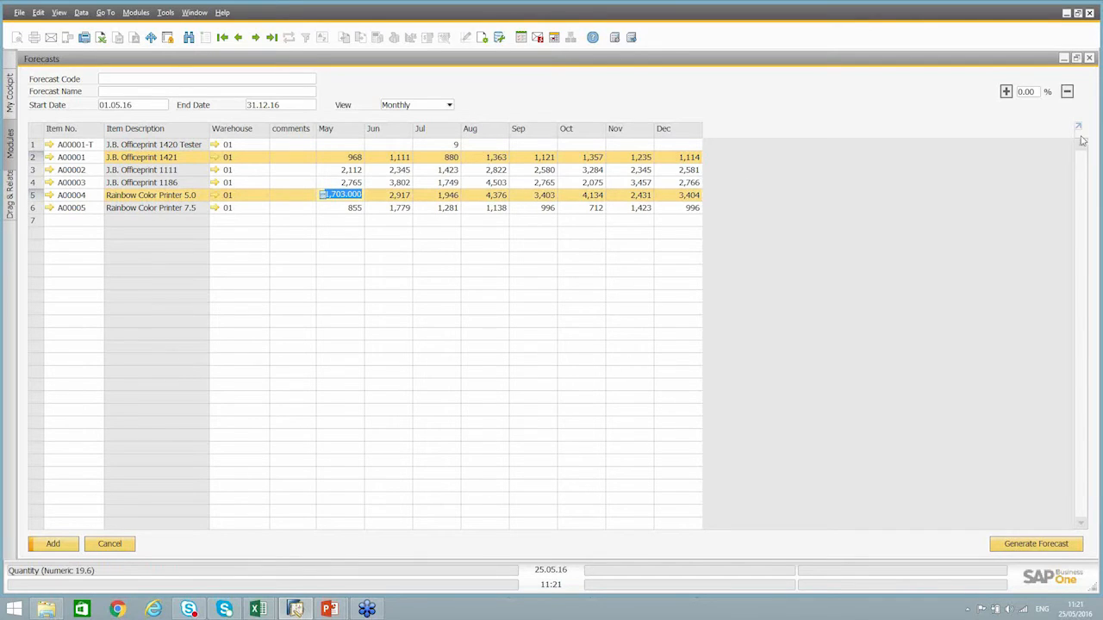
{"action": "left_click", "coordinate": [1027, 93]}
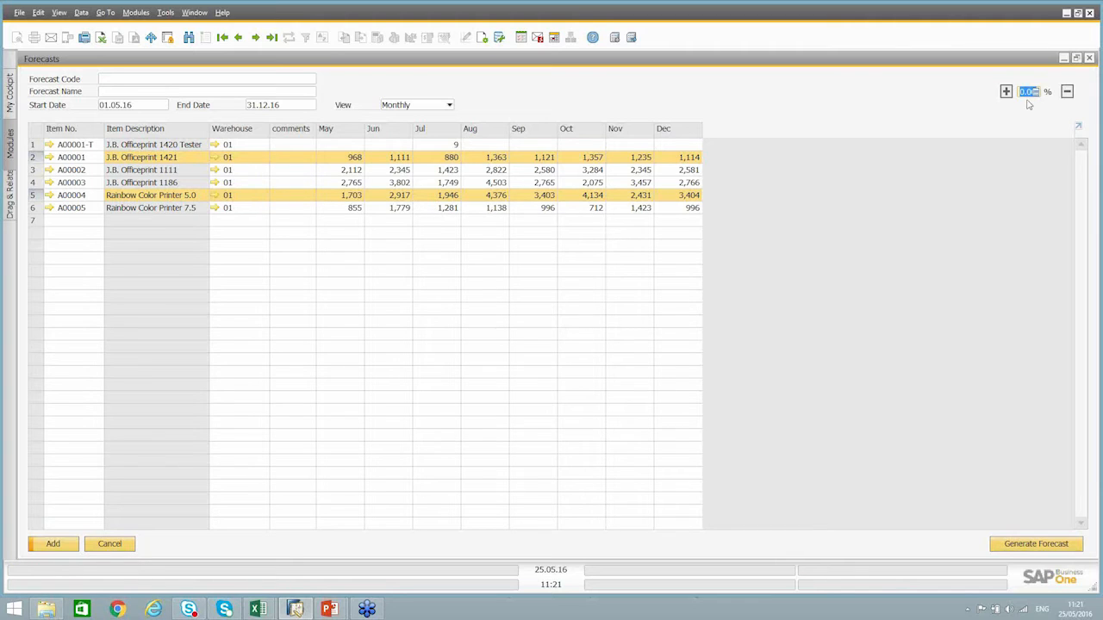
{"action": "key", "text": "ctrl"}
{"action": "key", "text": "ctrl"}
{"action": "type", "text": "10"}
{"action": "left_click", "coordinate": [1006, 91]}
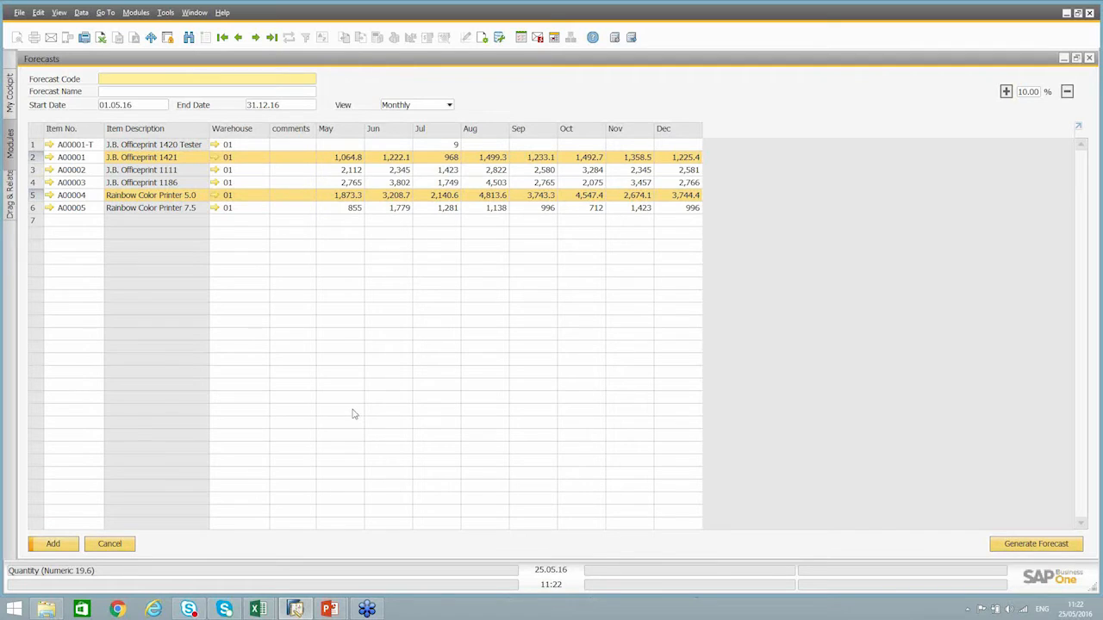
{"action": "left_click", "coordinate": [118, 545]}
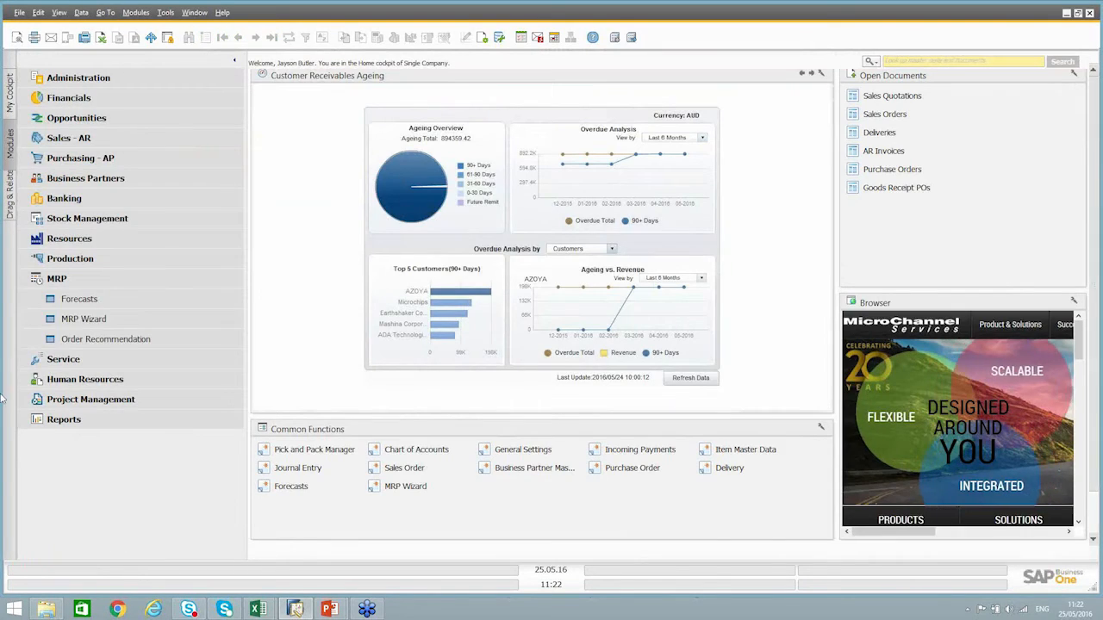
Start the MRP Wizard, compare the 2016, 2016P and 2016W scenarios, and continue with the existing scenario 2016
{"action": "left_click", "coordinate": [125, 318]}
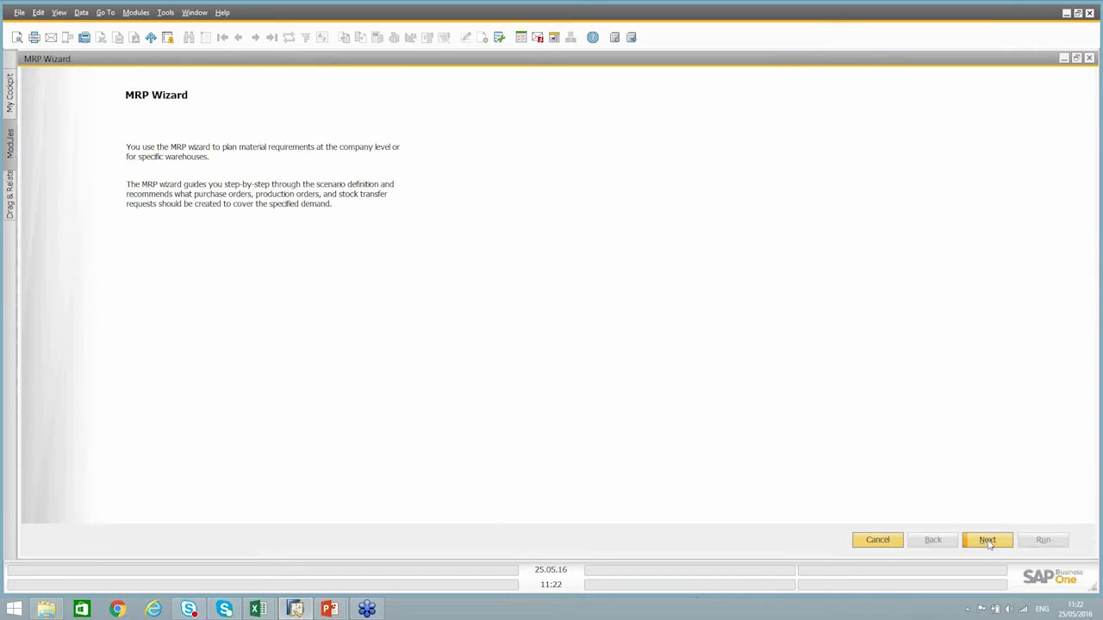
{"action": "left_click", "coordinate": [987, 540]}
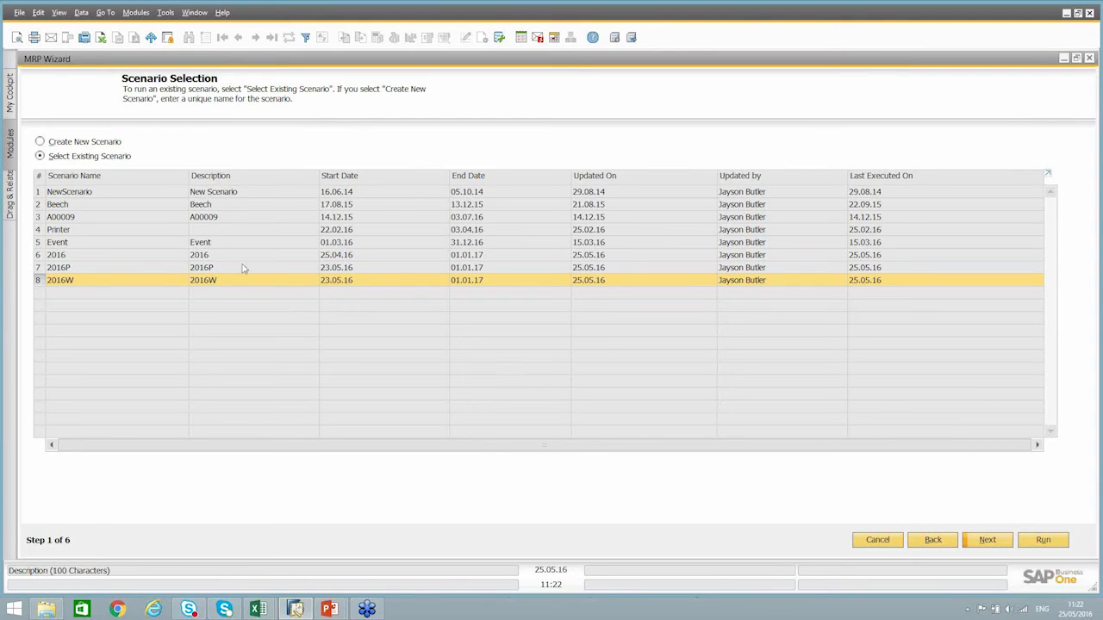
{"action": "left_click", "coordinate": [239, 259]}
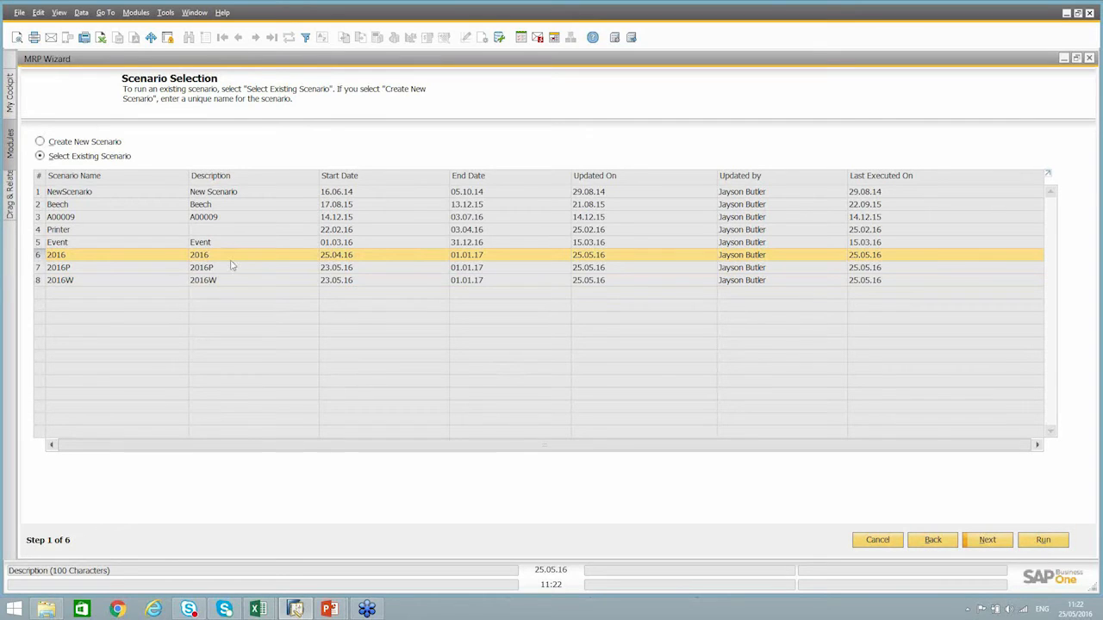
{"action": "left_click", "coordinate": [220, 269]}
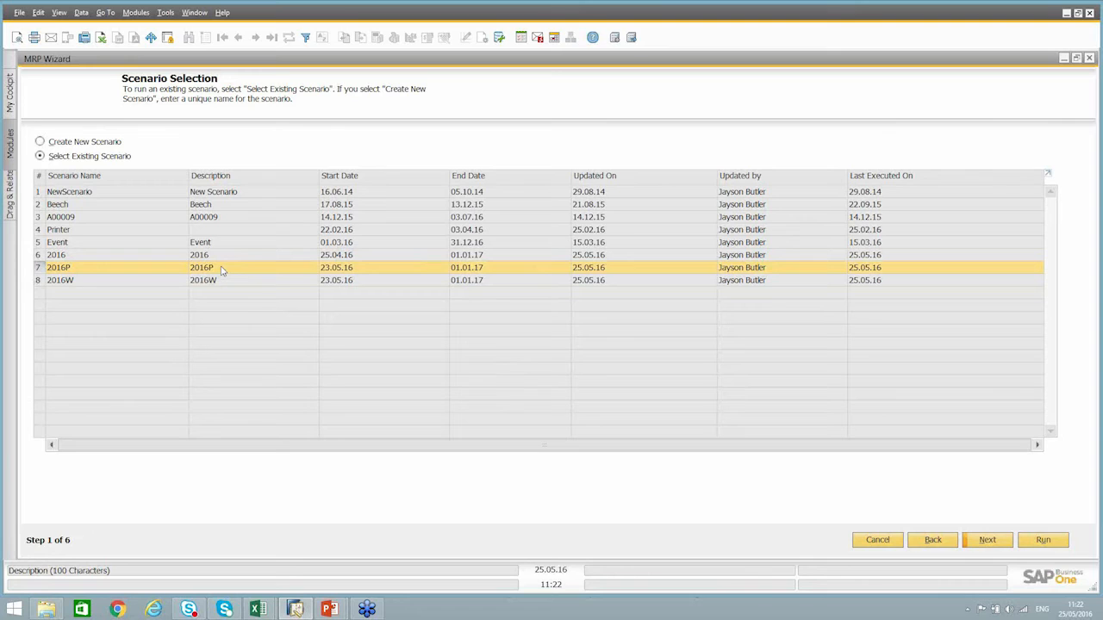
{"action": "left_click", "coordinate": [225, 281]}
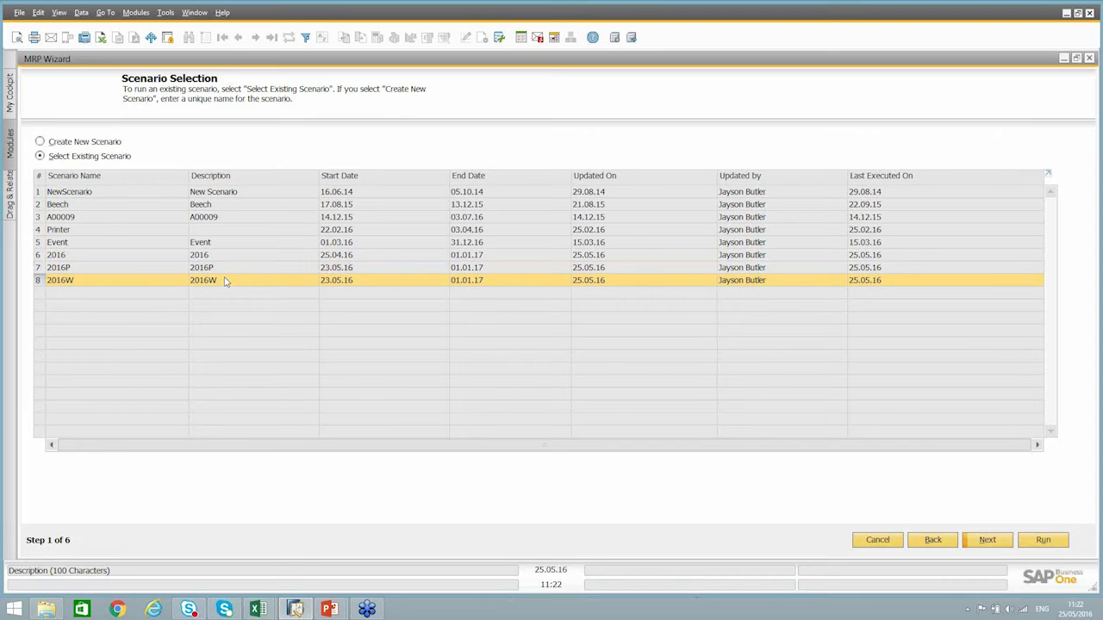
{"action": "left_click", "coordinate": [229, 259]}
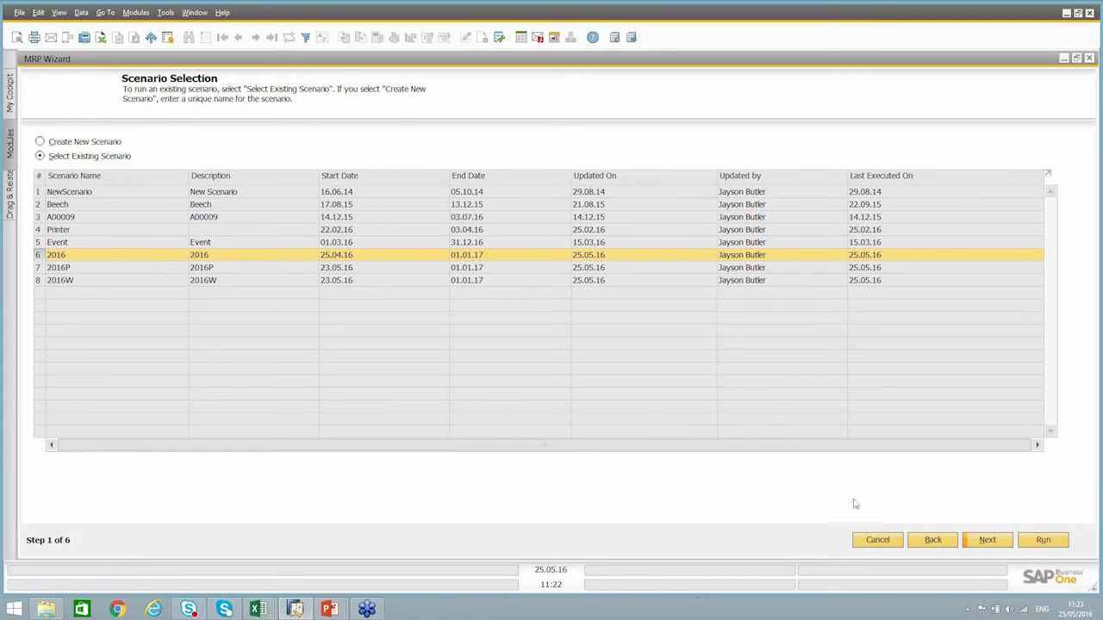
{"action": "left_click", "coordinate": [987, 539]}
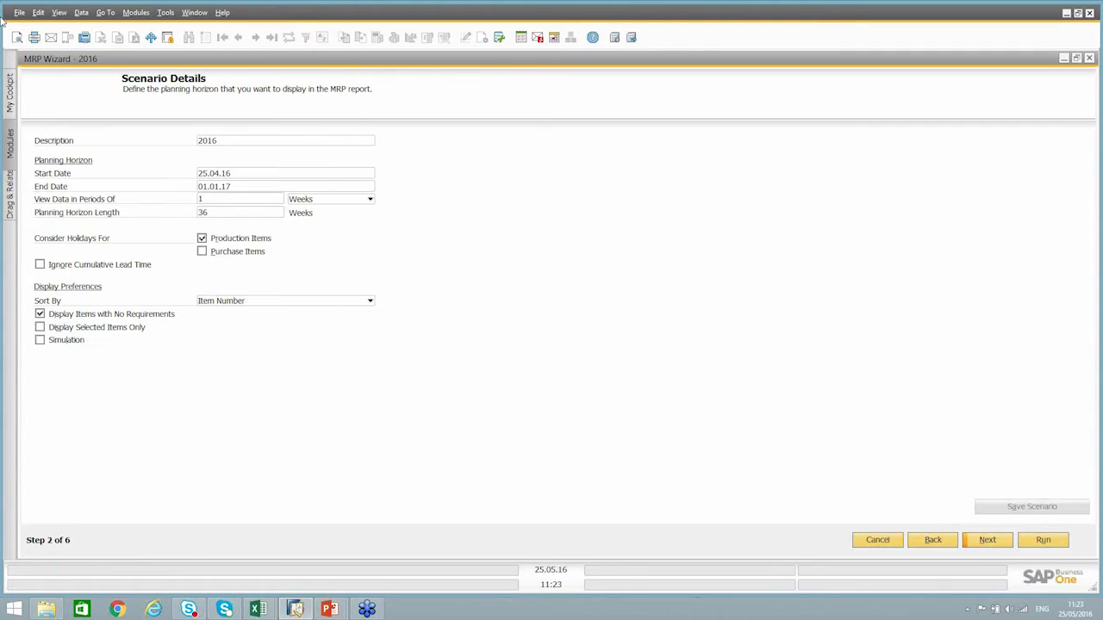
Set the planning horizon start date to 23.05.16 and keep the viewing periods in weeks
{"action": "left_click", "coordinate": [264, 142]}
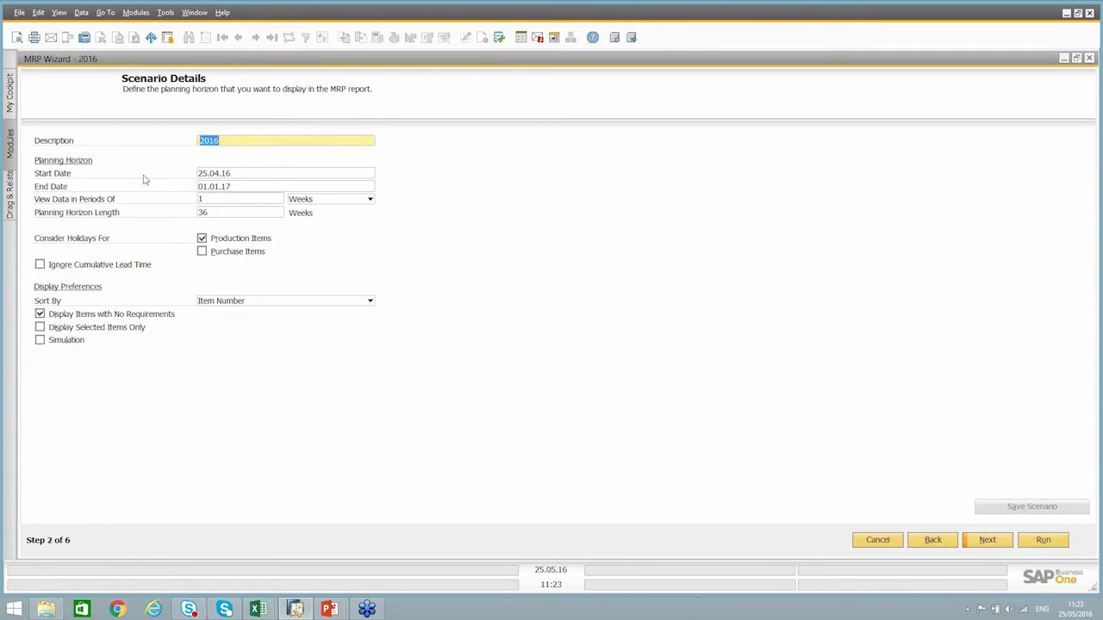
{"action": "left_click", "coordinate": [263, 176]}
{"action": "type", "text": "23.05.16"}
{"action": "key", "text": "Tab"}
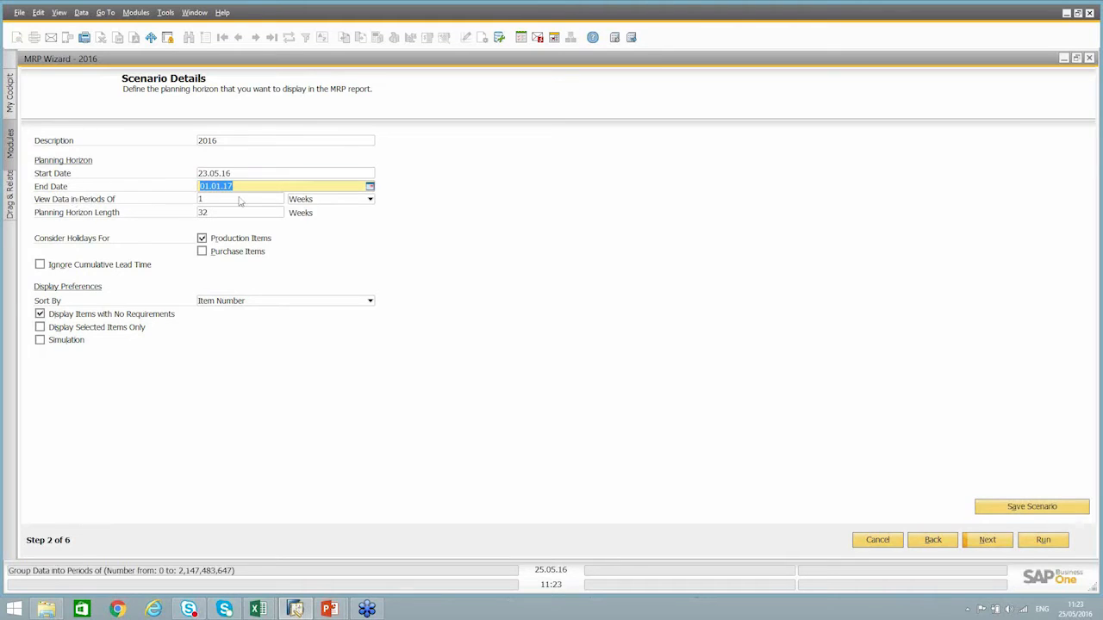
{"action": "left_click", "coordinate": [318, 206]}
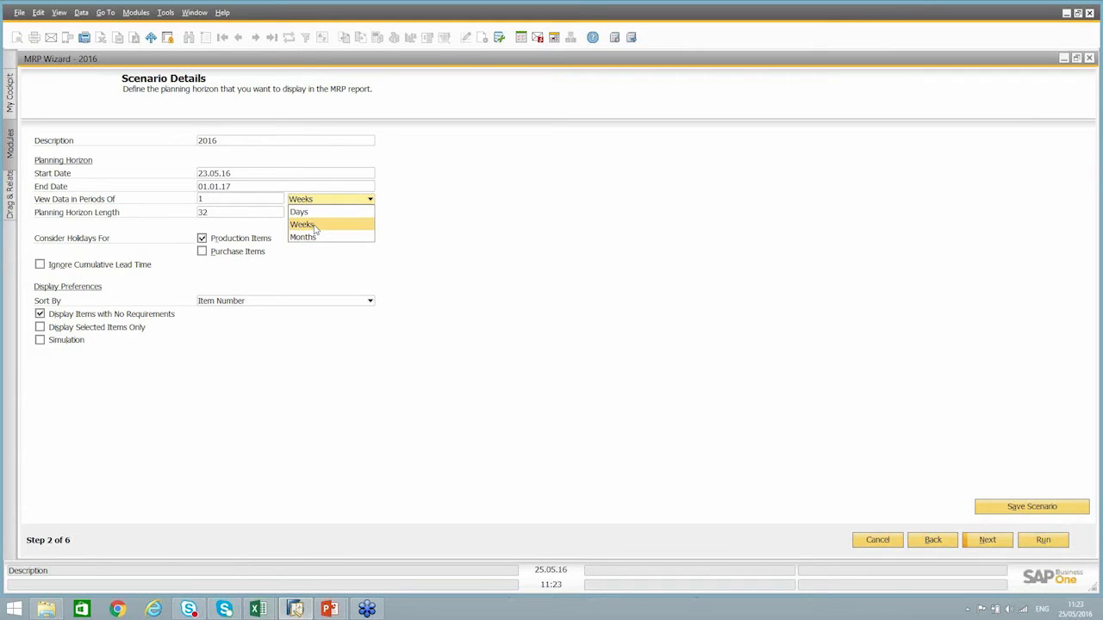
{"action": "left_click", "coordinate": [503, 221]}
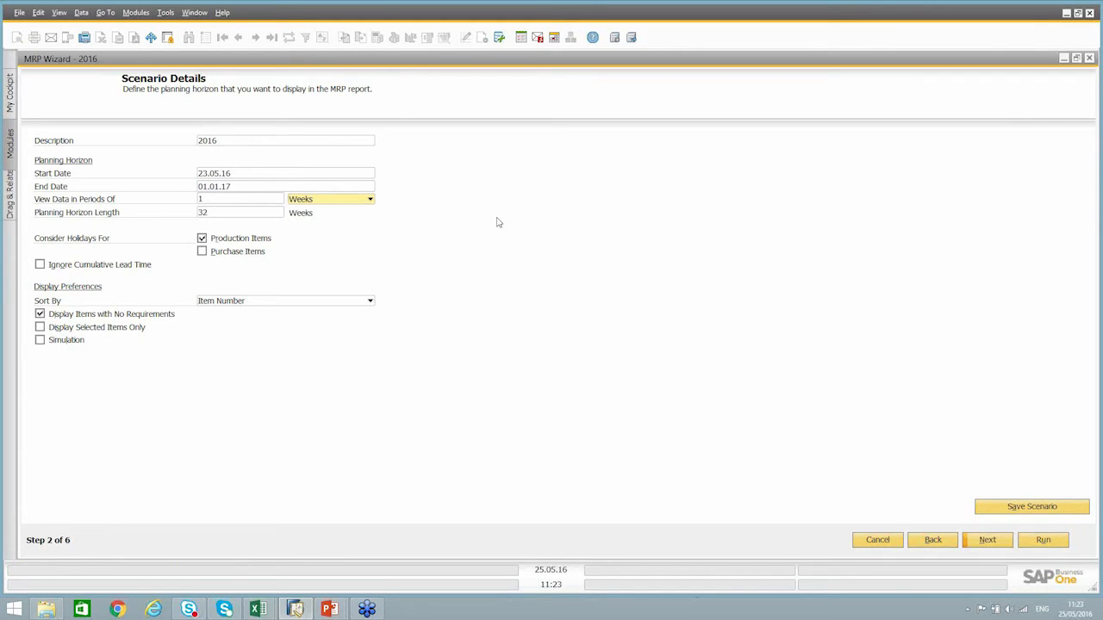
Keep the planning horizon length and the display of items with no requirements, and proceed to item selection
{"action": "left_click", "coordinate": [215, 216]}
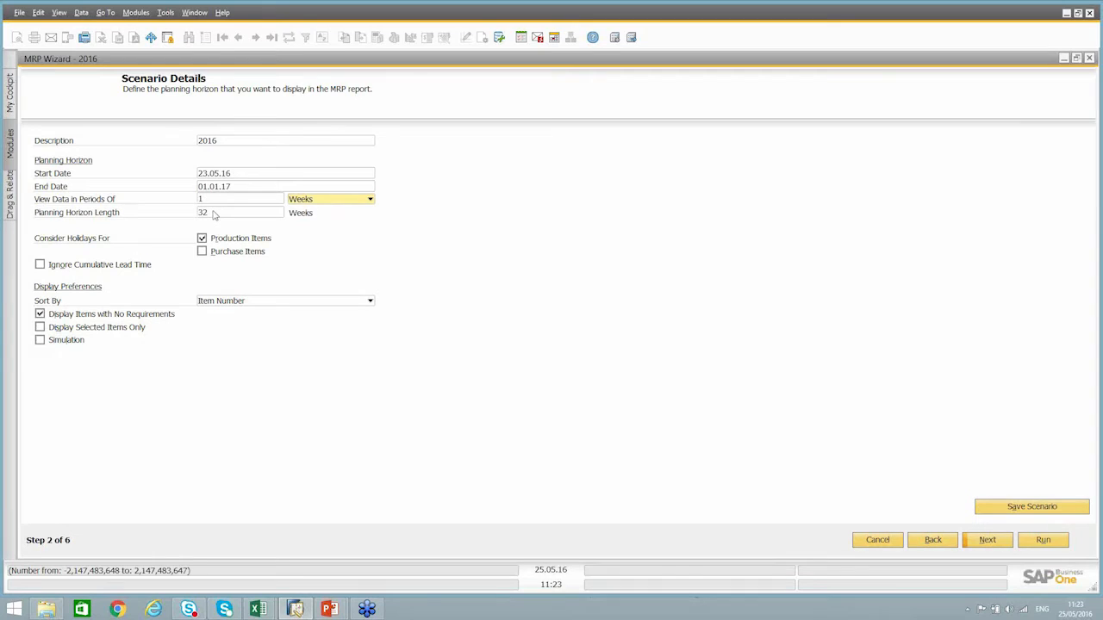
{"action": "double_click", "coordinate": [214, 213]}
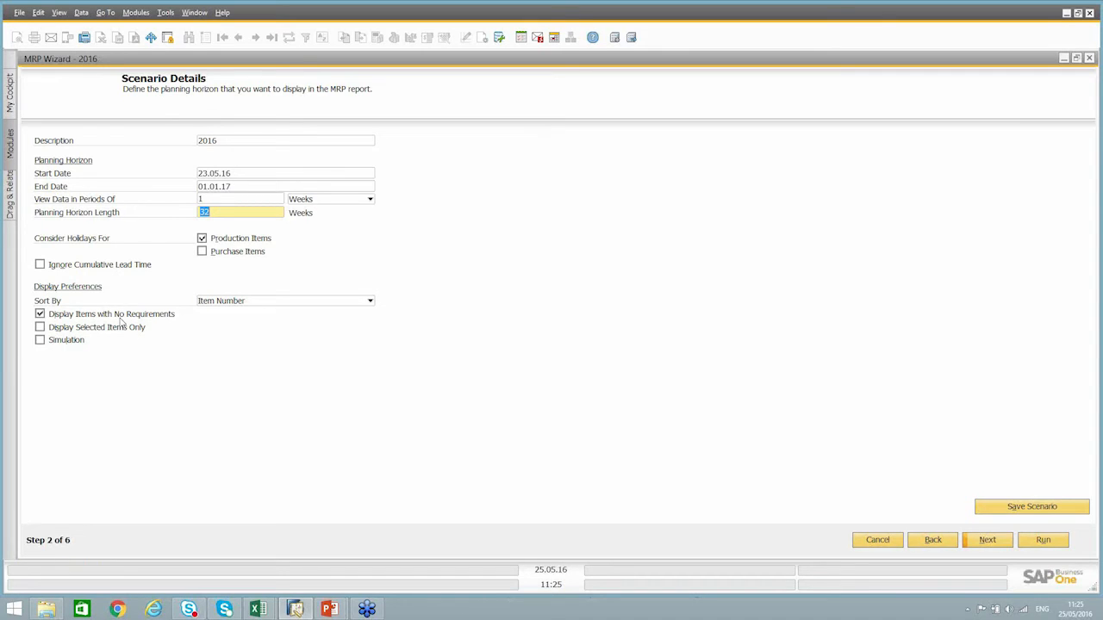
{"action": "left_click", "coordinate": [40, 313]}
{"action": "left_click", "coordinate": [40, 314]}
{"action": "left_click", "coordinate": [987, 541]}
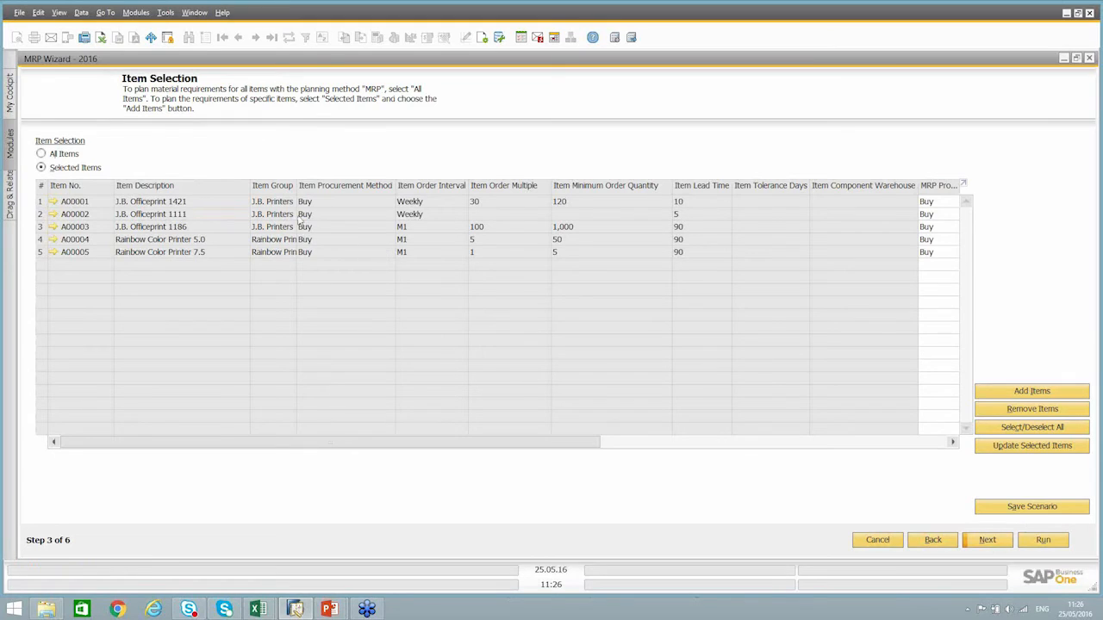
Clear the scenario's item list and add items A00001 to A00005 from all groups, without expanded selection criteria
{"action": "left_click", "coordinate": [62, 157]}
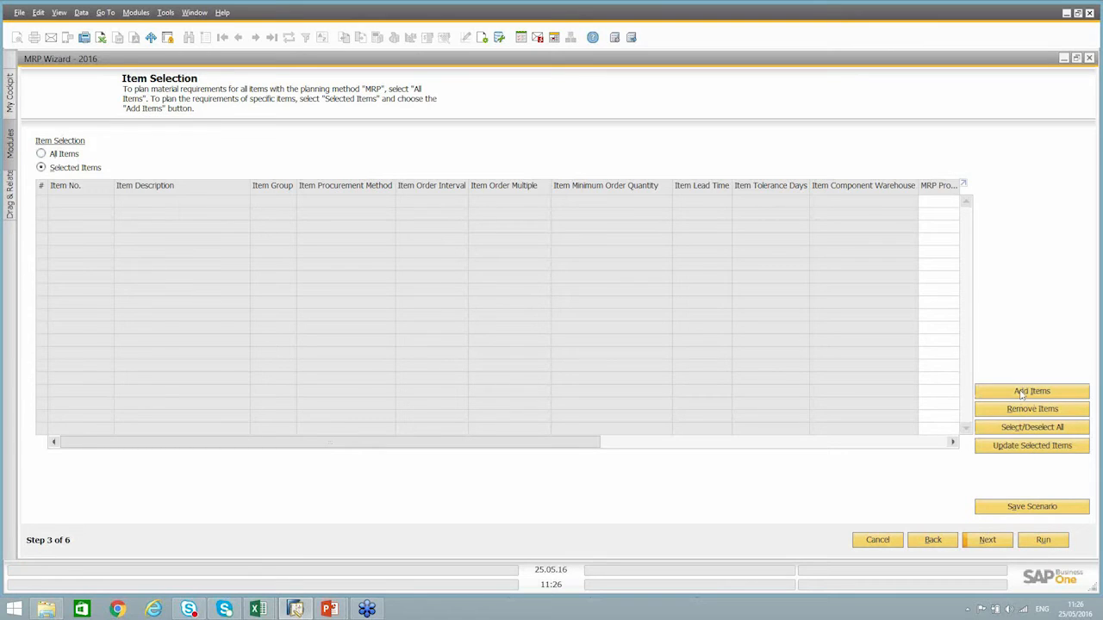
{"action": "left_click", "coordinate": [1022, 392]}
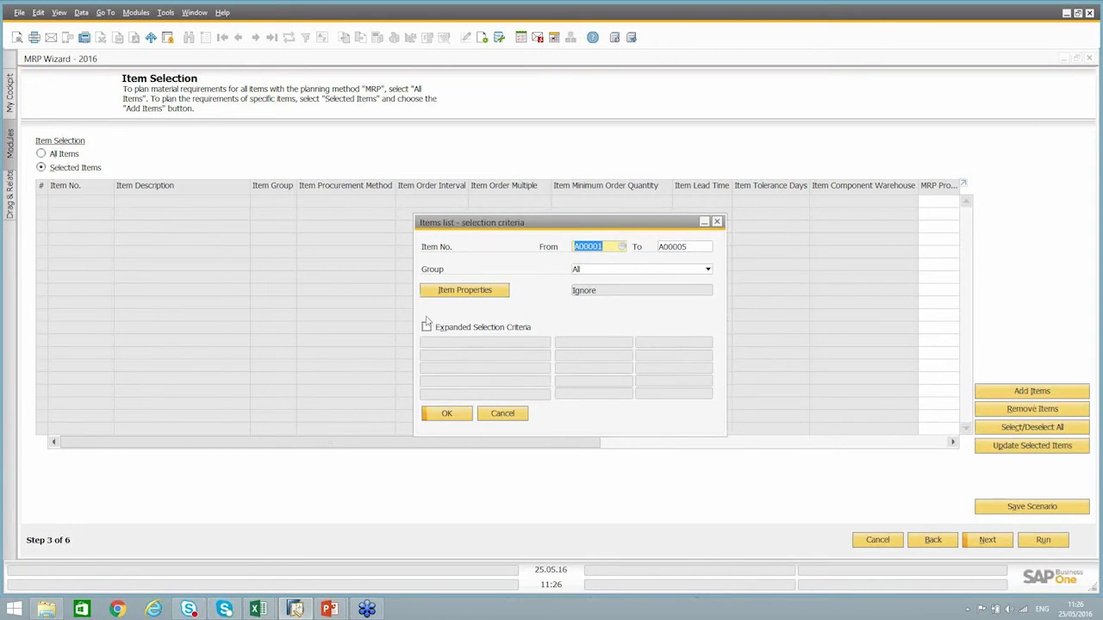
{"action": "left_click", "coordinate": [593, 270]}
{"action": "left_click", "coordinate": [592, 272]}
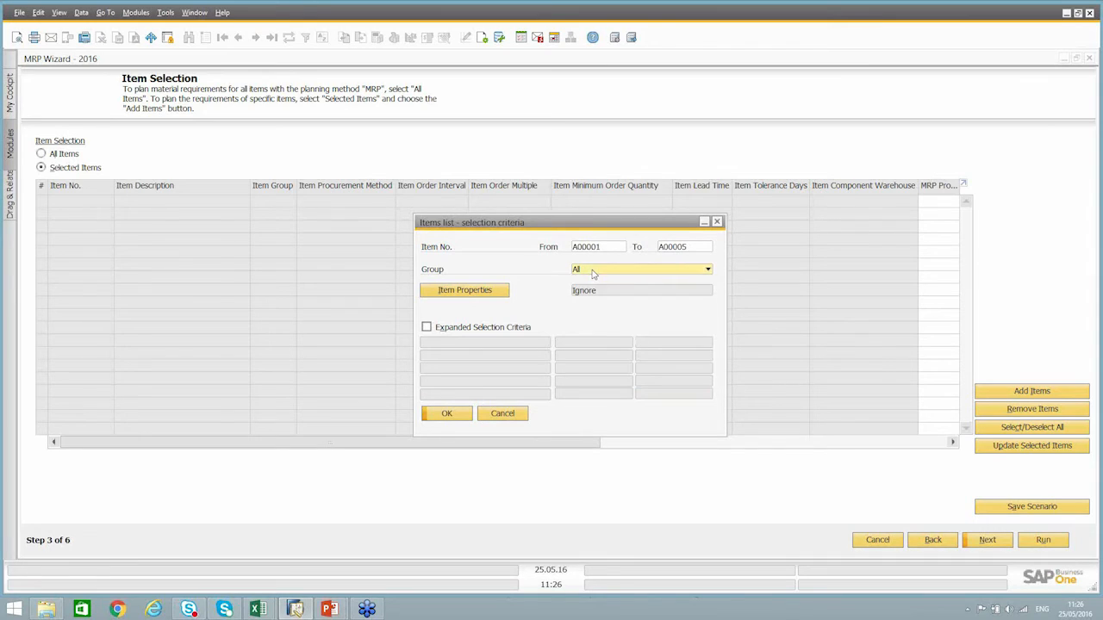
{"action": "left_click", "coordinate": [427, 328]}
{"action": "left_click", "coordinate": [455, 346]}
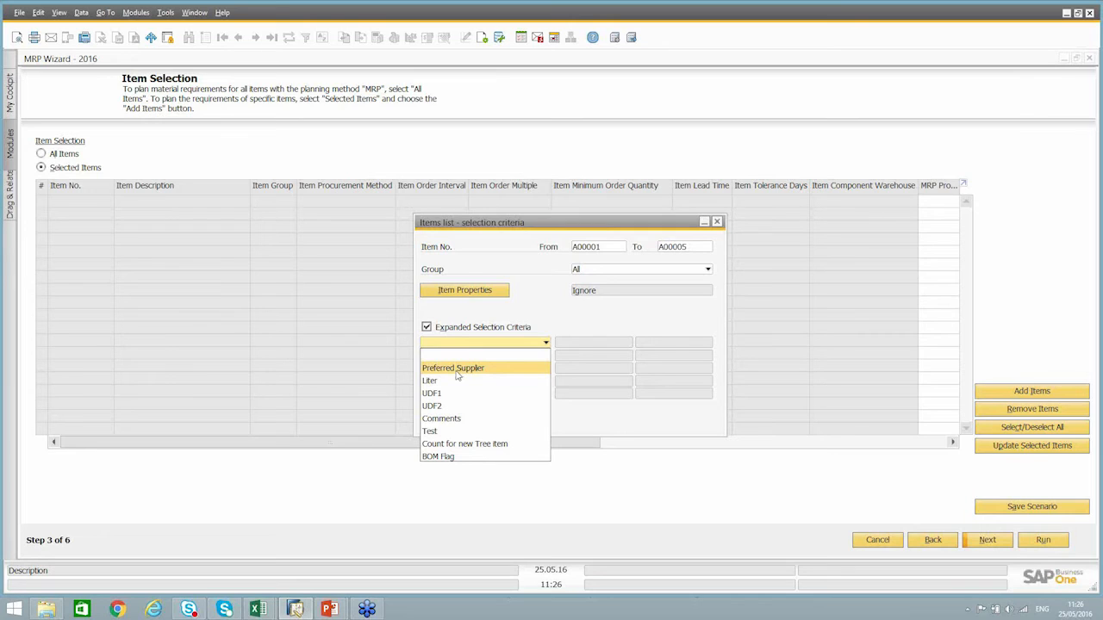
{"action": "left_click", "coordinate": [426, 329]}
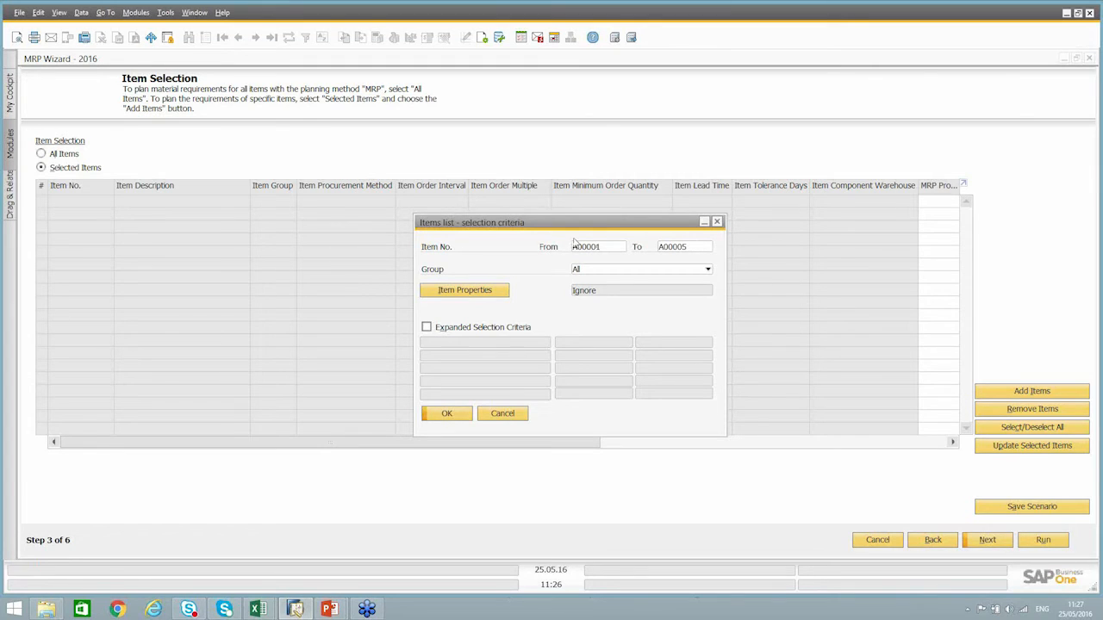
{"action": "left_click", "coordinate": [462, 414]}
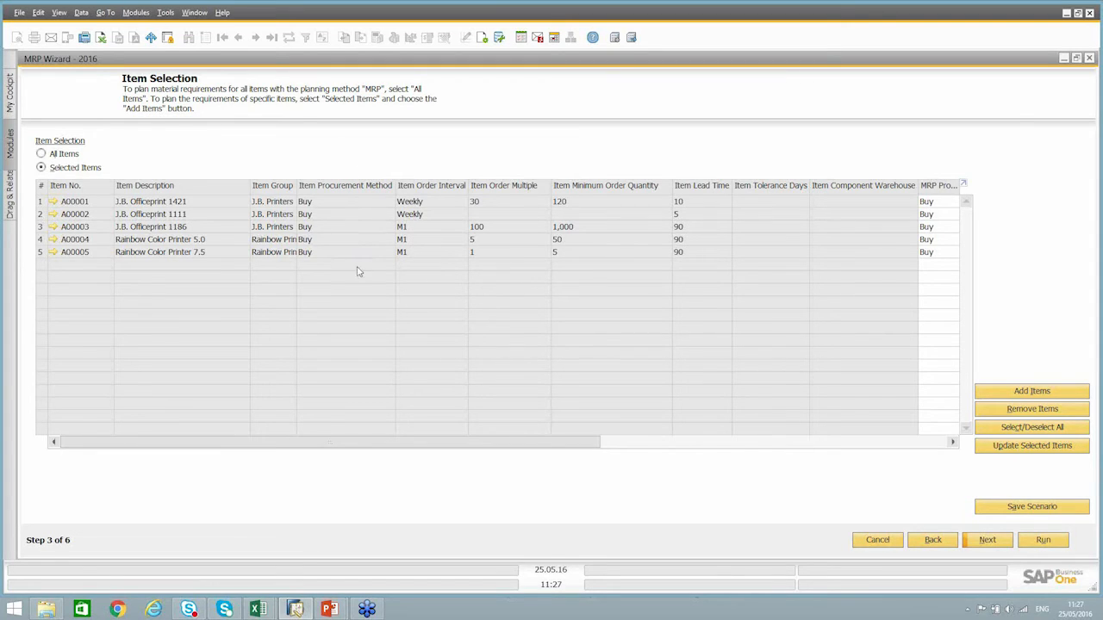
Compare the items' default procurement, order interval, multiple, minimum quantity and lead time with the scenario's MRP columns
{"action": "left_click", "coordinate": [421, 208]}
{"action": "left_click_drag", "start_coordinate": [546, 443], "coordinate": [907, 456]}
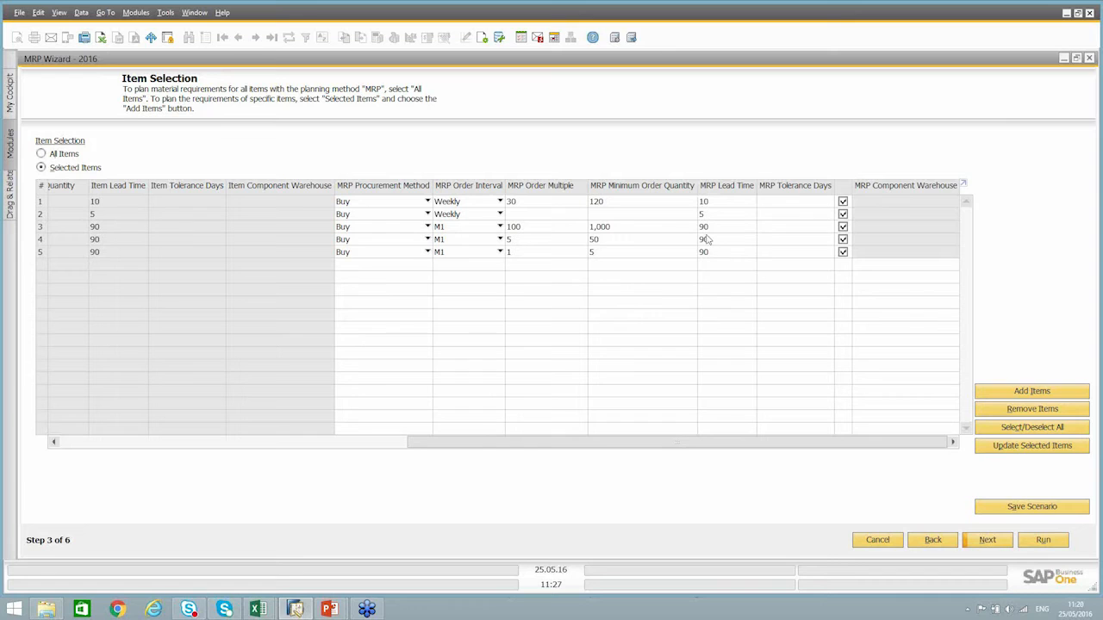
{"action": "right_click", "coordinate": [621, 188]}
{"action": "left_click", "coordinate": [651, 204]}
{"action": "left_click_drag", "start_coordinate": [610, 444], "coordinate": [72, 357]}
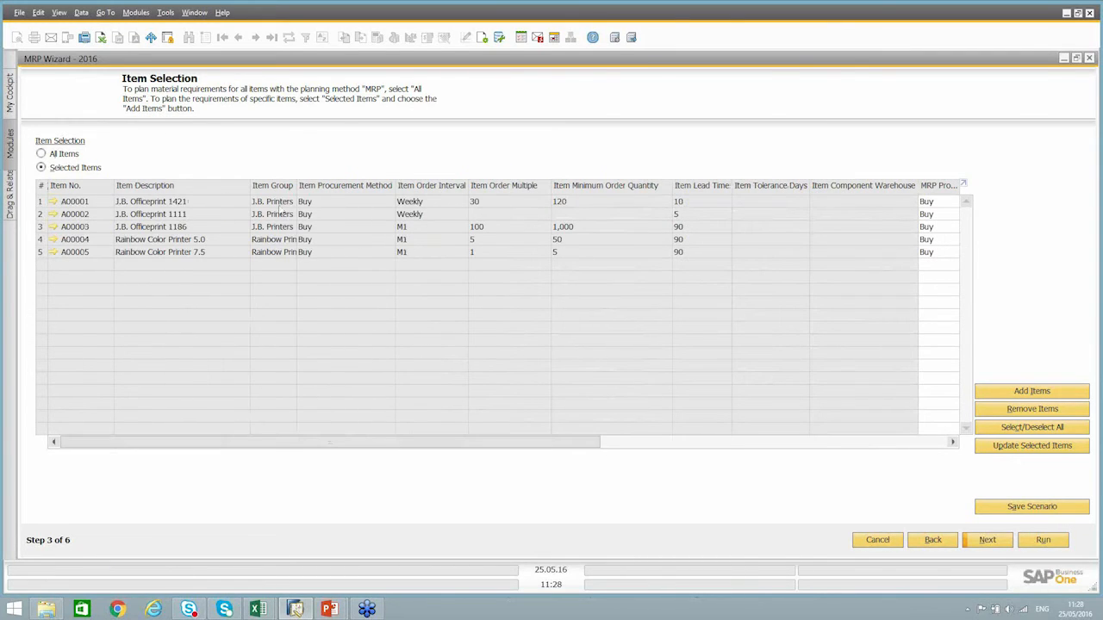
{"action": "left_click_drag", "start_coordinate": [542, 453], "coordinate": [884, 315]}
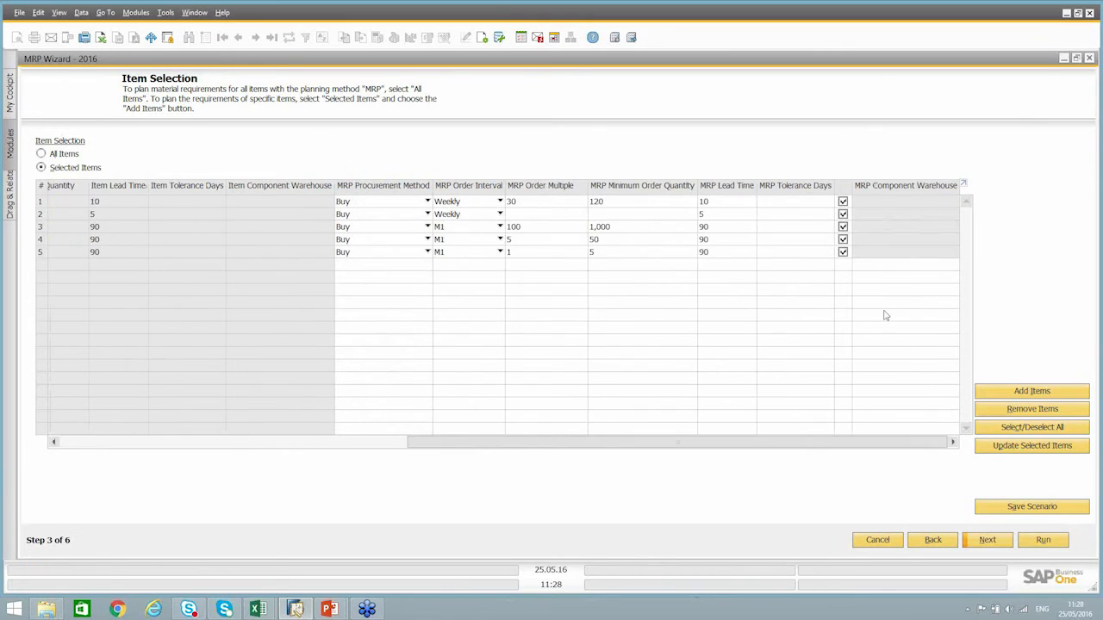
Toggle the check marks beside the MRP tolerance days for items A00001 and A00002 off and on, and proceed to stock data sources
{"action": "left_click", "coordinate": [843, 202]}
{"action": "left_click", "coordinate": [842, 214]}
{"action": "left_click", "coordinate": [842, 202]}
{"action": "left_click", "coordinate": [843, 215]}
{"action": "left_click", "coordinate": [987, 541]}
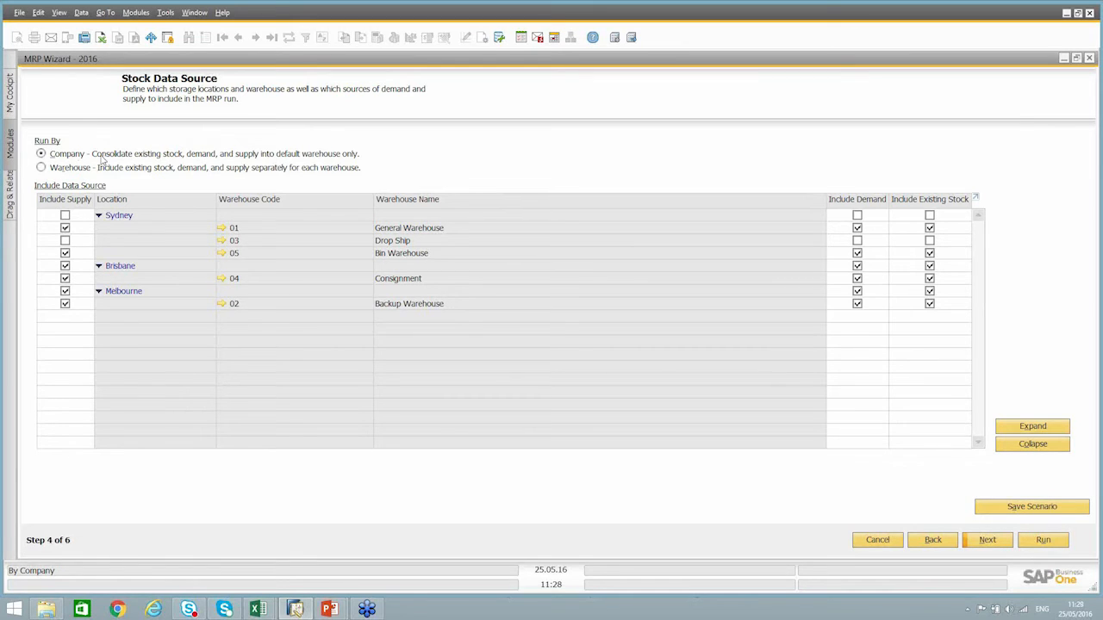
Try running the plan by warehouse, return to running it by company, and proceed to document data sources
{"action": "left_click", "coordinate": [40, 168]}
{"action": "left_click", "coordinate": [41, 153]}
{"action": "left_click", "coordinate": [987, 541]}
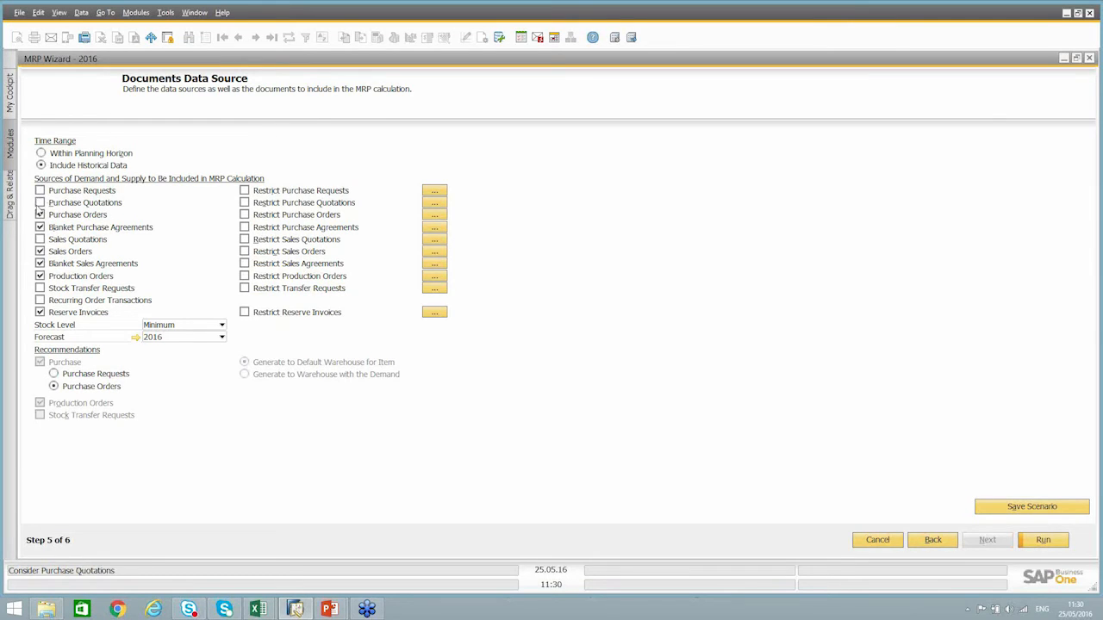
Review the stock level options and leave the stock level blank, with purchase orders included in the MRP calculation
{"action": "left_click", "coordinate": [39, 213]}
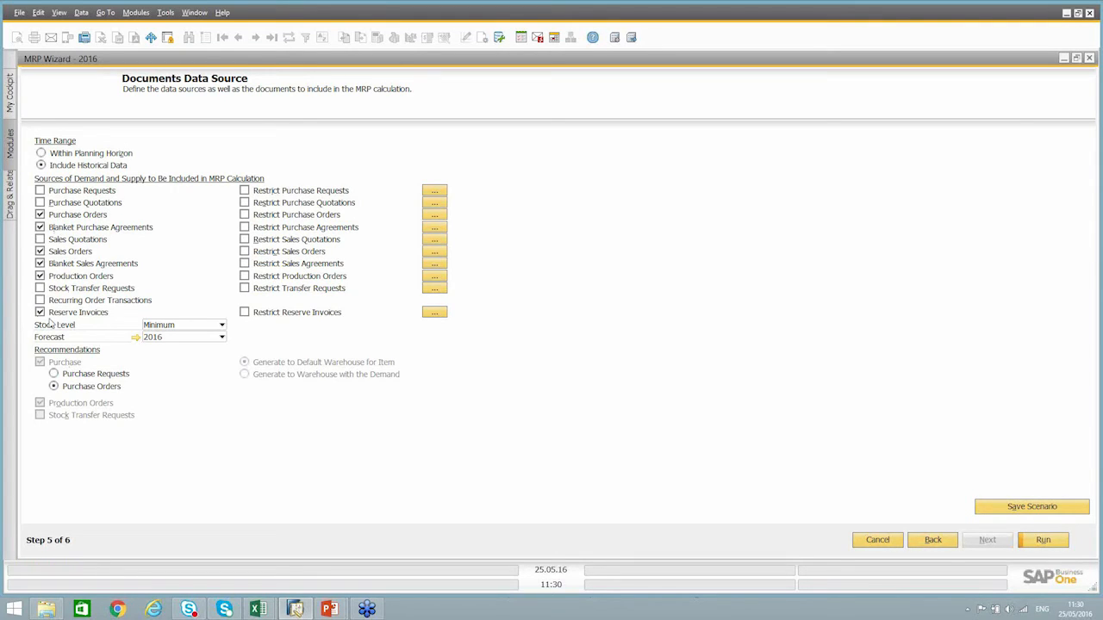
{"action": "left_click", "coordinate": [167, 326]}
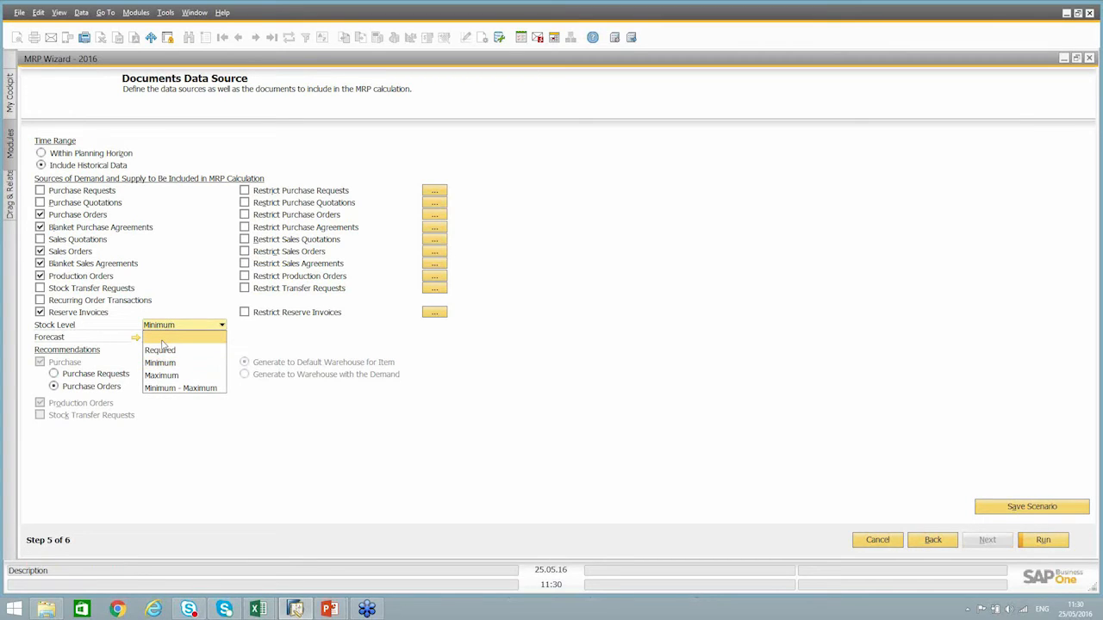
{"action": "left_click", "coordinate": [162, 340]}
{"action": "left_click", "coordinate": [166, 328]}
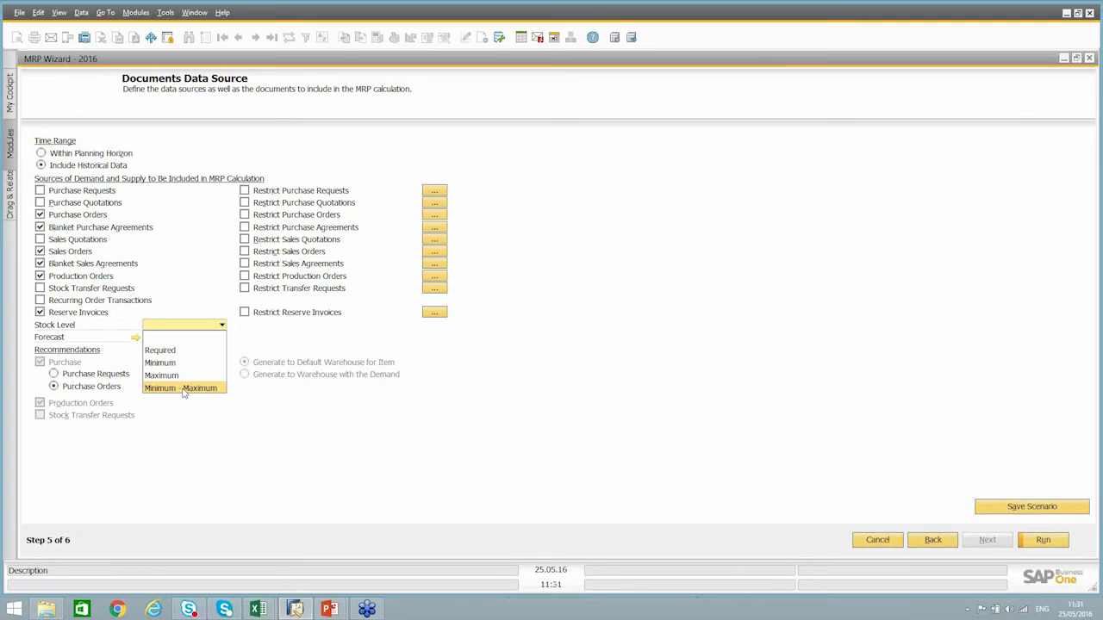
{"action": "left_click", "coordinate": [191, 337]}
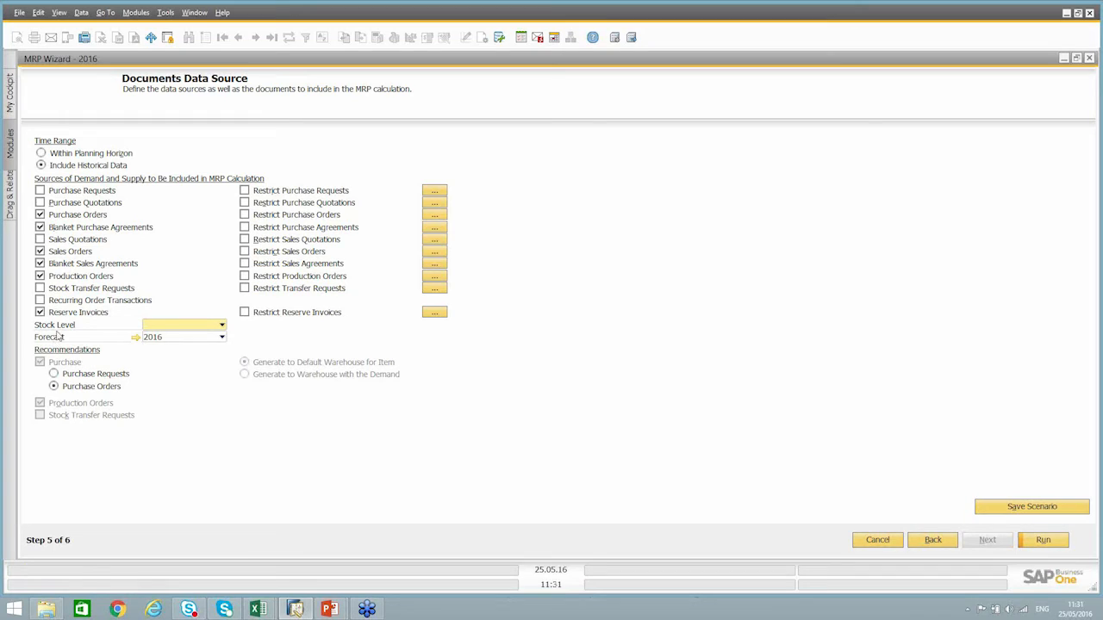
Review the forecast choices, keep forecast 2016 as the source, and check the purchase recommendation type
{"action": "left_click", "coordinate": [175, 338]}
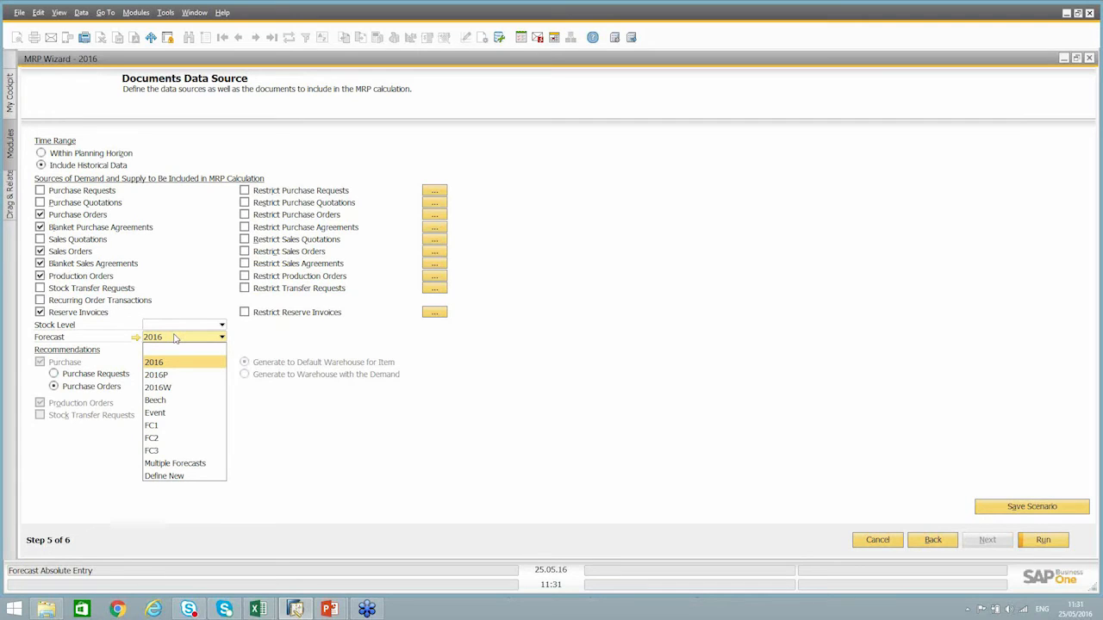
{"action": "left_click", "coordinate": [175, 338]}
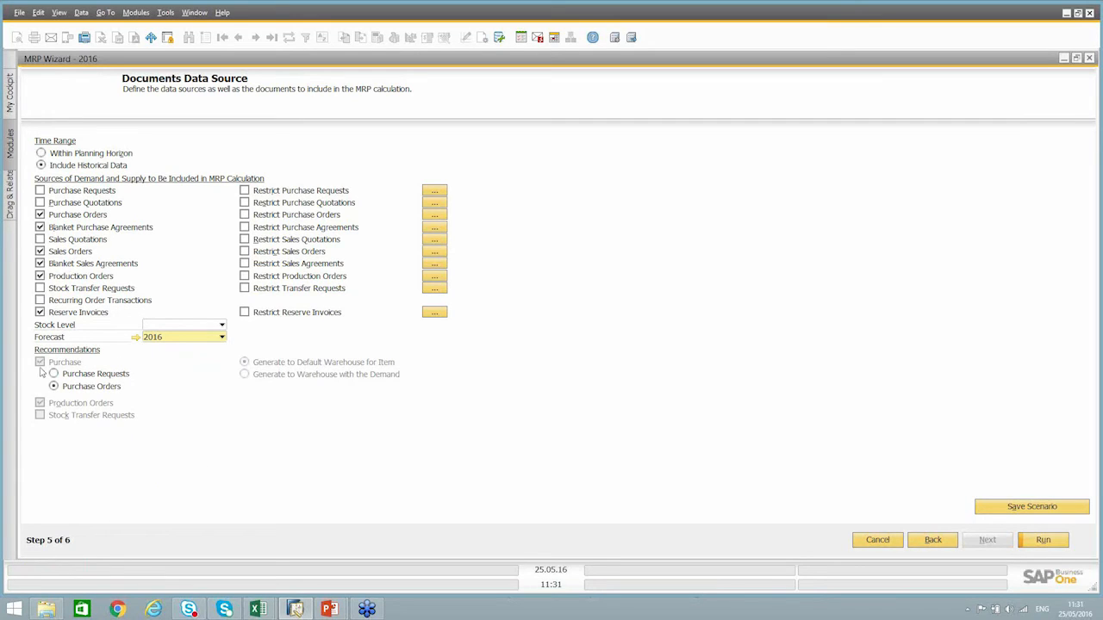
{"action": "left_click", "coordinate": [54, 373]}
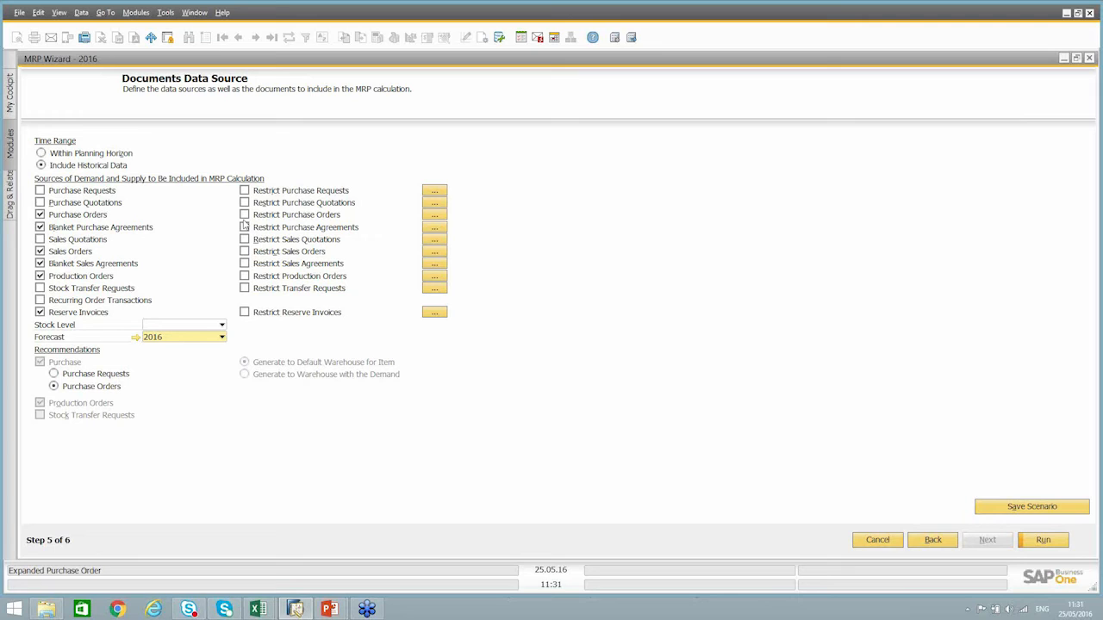
Try restricting the purchase orders in the MRP calculation to only the first listed document, and discard the selection
{"action": "left_click", "coordinate": [434, 216]}
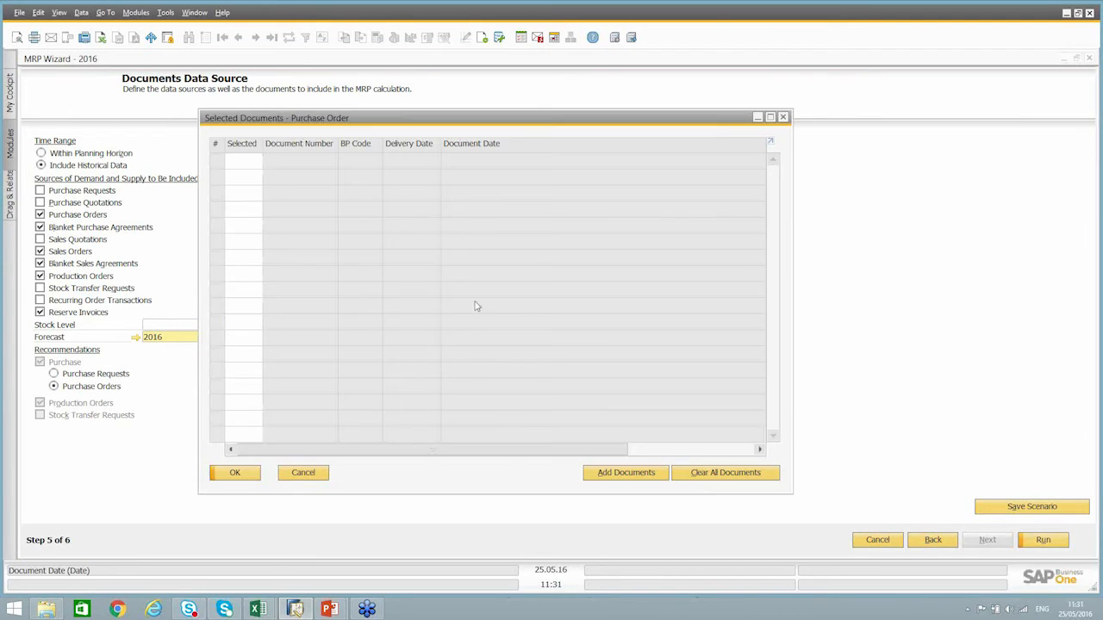
{"action": "left_click", "coordinate": [594, 477]}
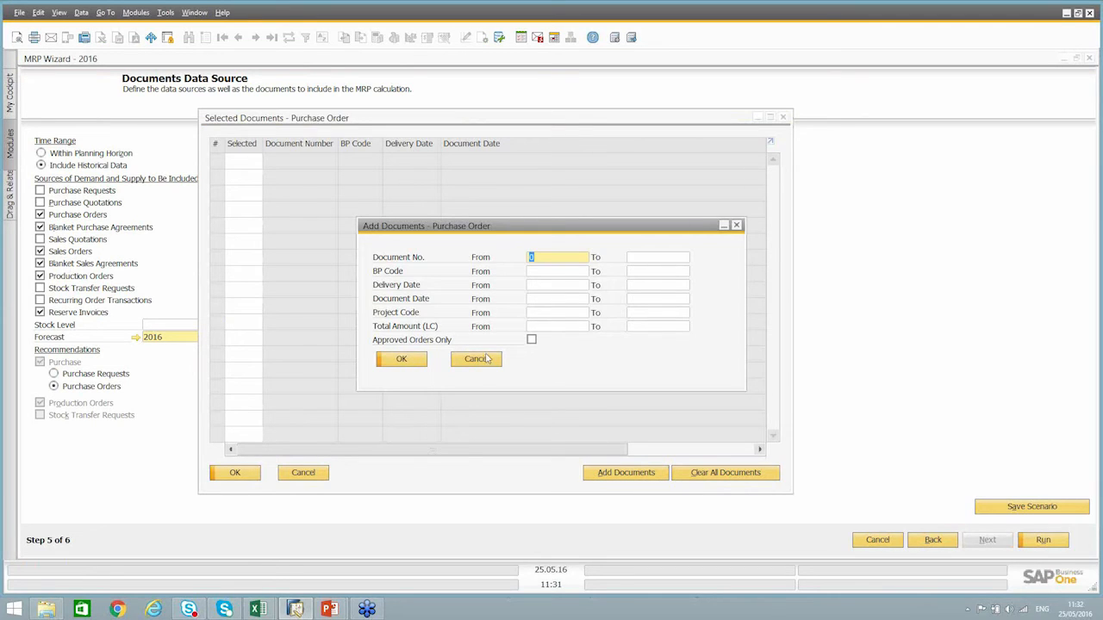
{"action": "left_click", "coordinate": [413, 354]}
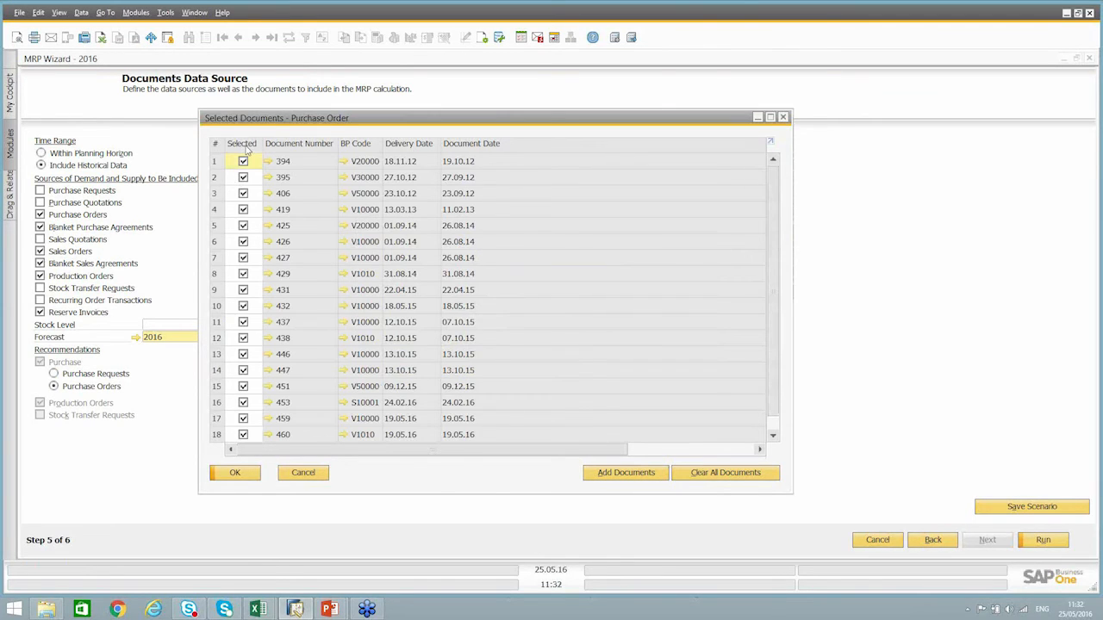
{"action": "double_click", "coordinate": [242, 145]}
{"action": "left_click", "coordinate": [243, 161]}
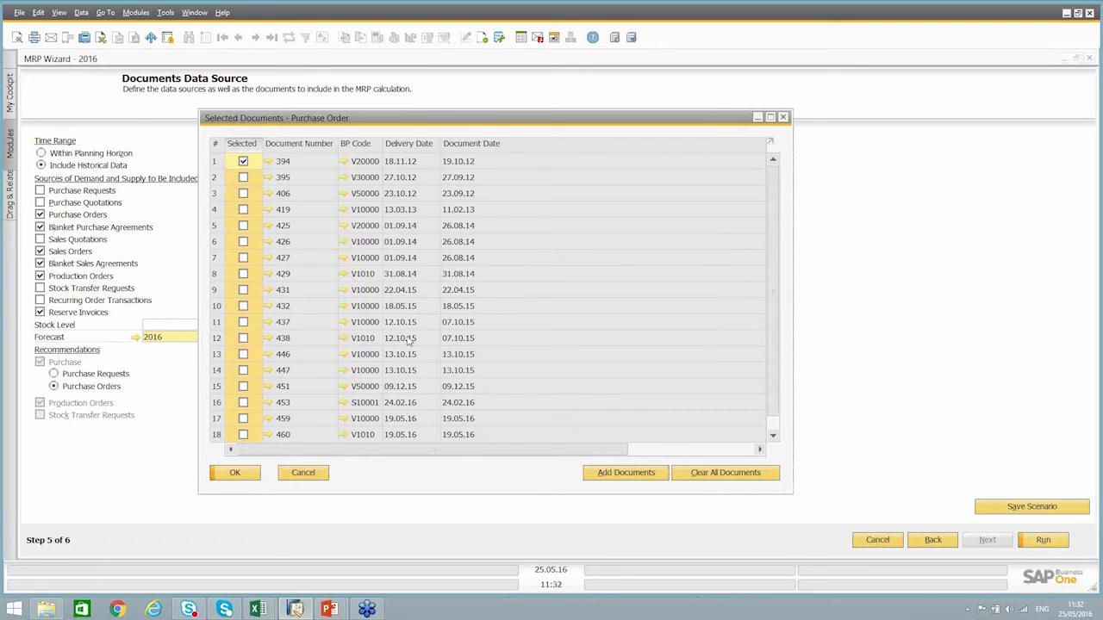
{"action": "left_click", "coordinate": [311, 477]}
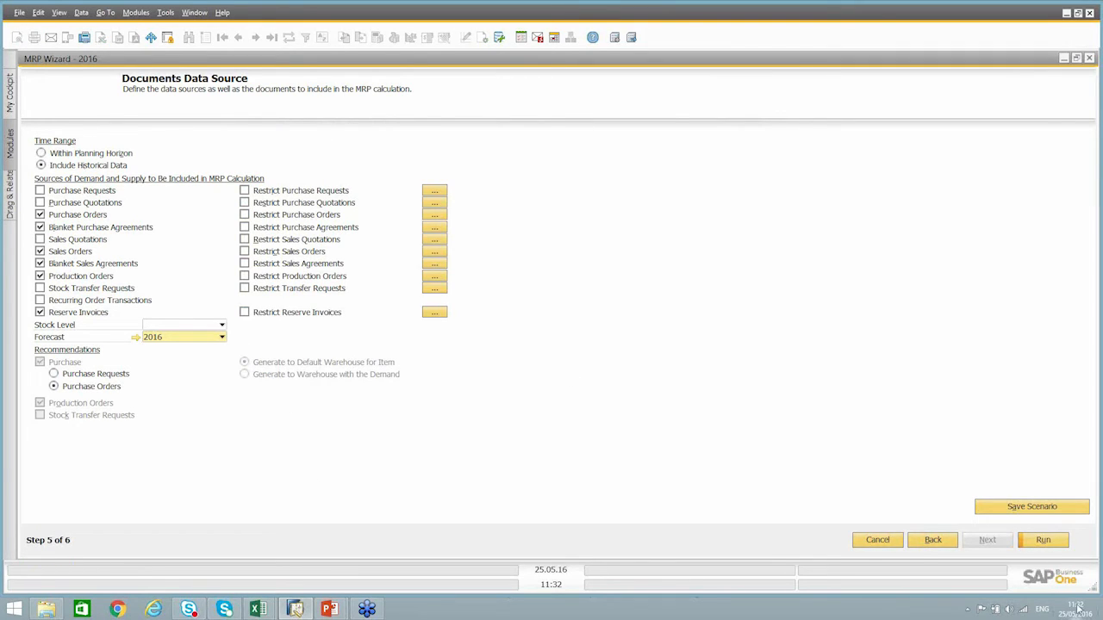
Run the 2016 MRP scenario and toggle the filter for possible problem items on and off in the results
{"action": "left_click", "coordinate": [1058, 541]}
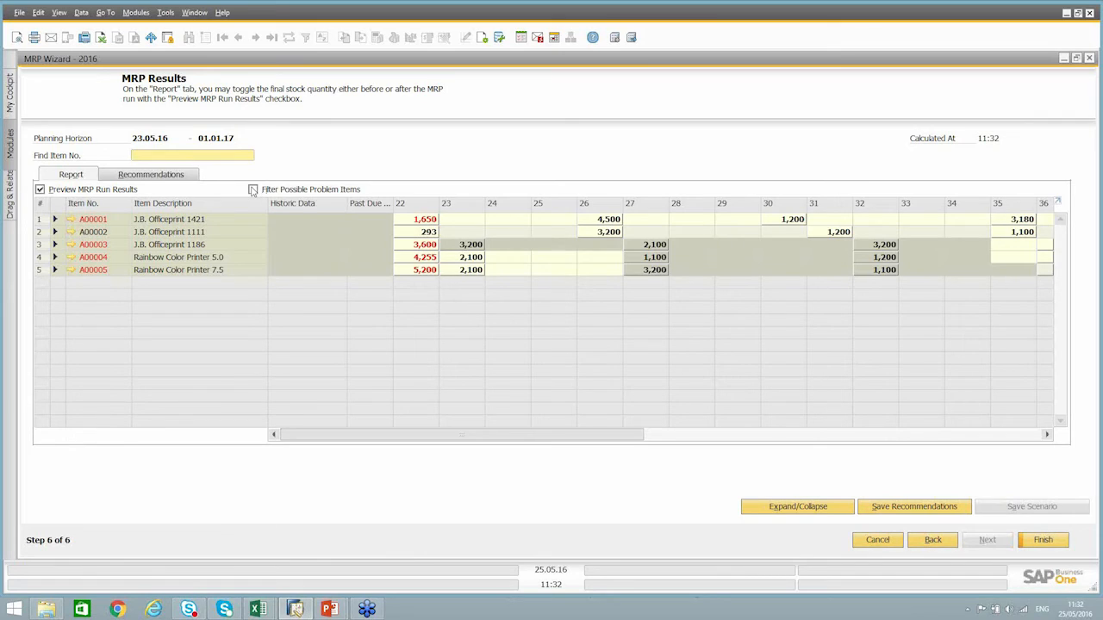
{"action": "left_click", "coordinate": [252, 190]}
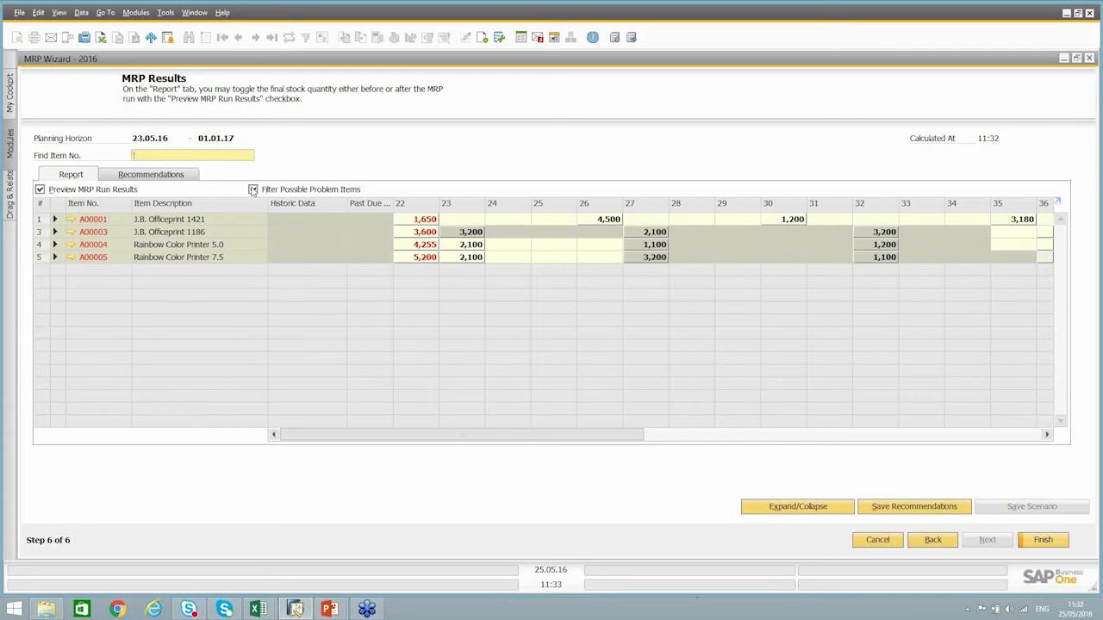
{"action": "left_click", "coordinate": [253, 190]}
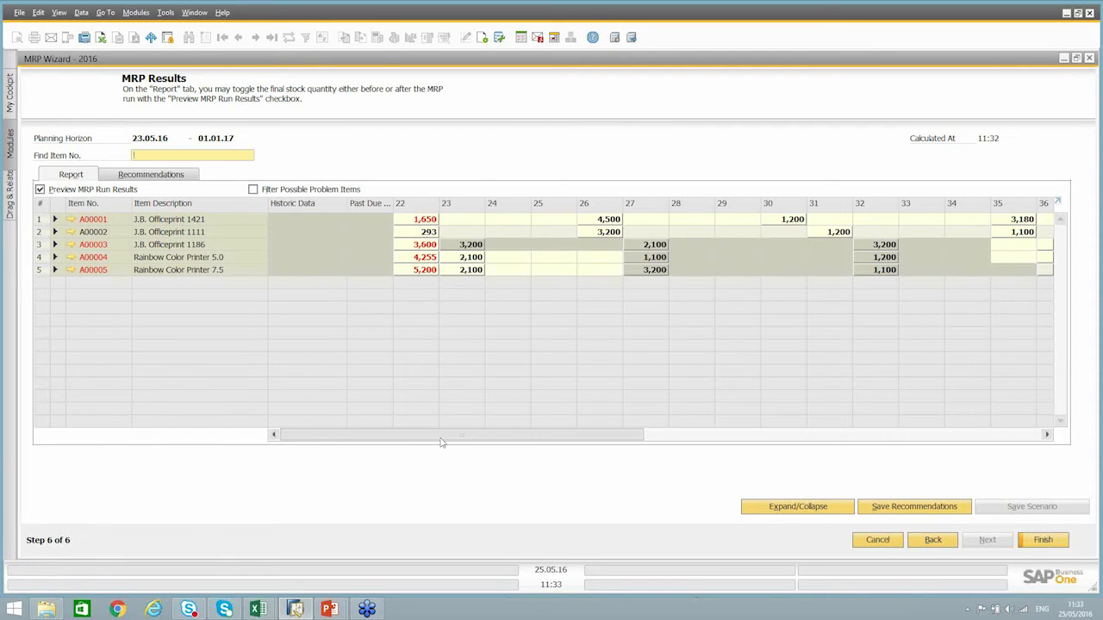
Examine the recommended quantities for each item across the weekly columns of the MRP report
{"action": "left_click_drag", "start_coordinate": [440, 439], "coordinate": [375, 433]}
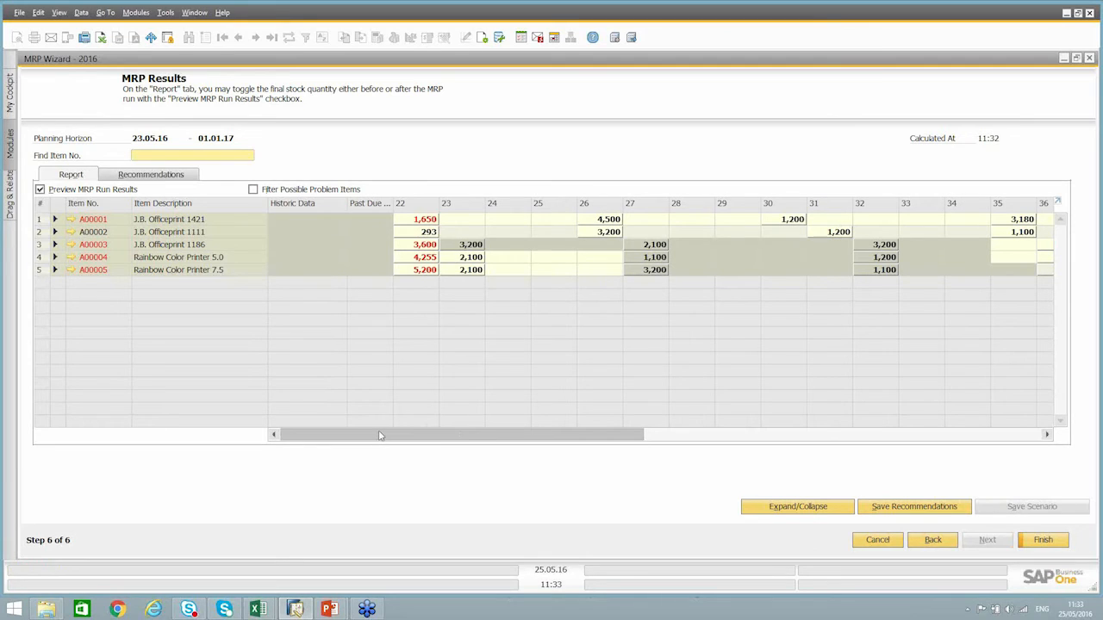
{"action": "left_click_drag", "start_coordinate": [379, 435], "coordinate": [351, 413]}
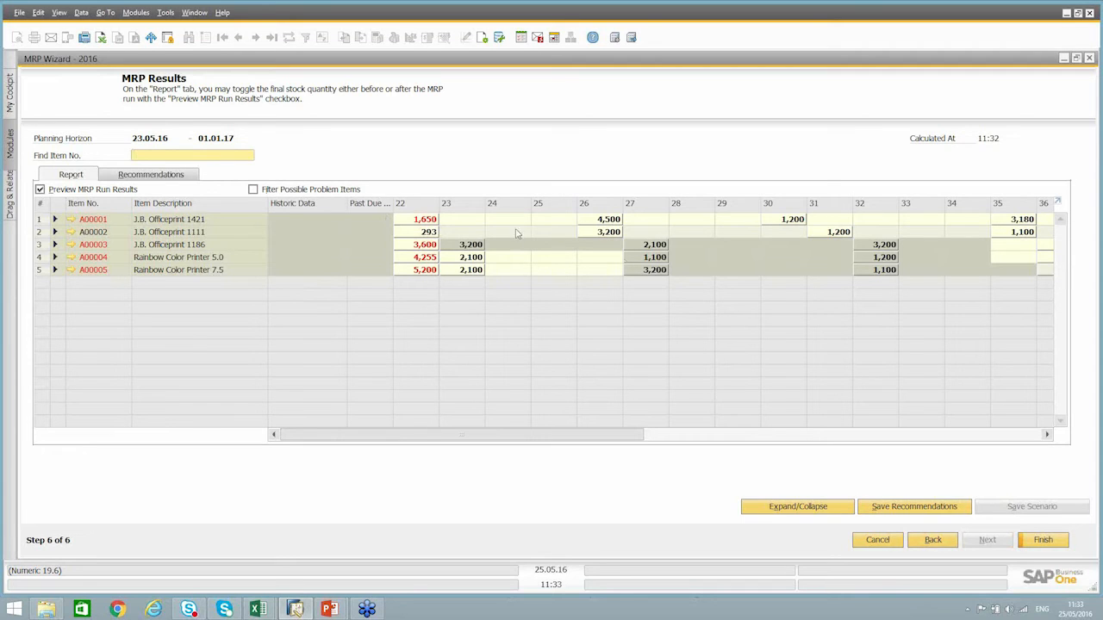
{"action": "left_click_drag", "start_coordinate": [510, 436], "coordinate": [438, 451]}
{"action": "left_click_drag", "start_coordinate": [511, 437], "coordinate": [410, 474]}
{"action": "left_click_drag", "start_coordinate": [581, 439], "coordinate": [581, 439]}
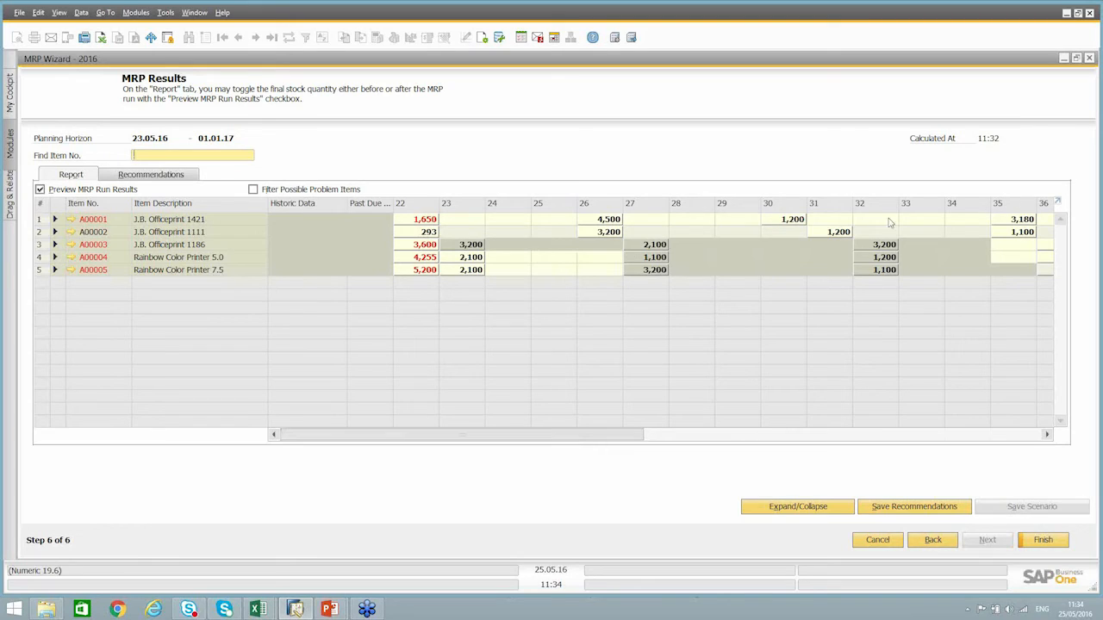
Check the lead time in item A00003's planning data against its weekly results, and return to the MRP report
{"action": "left_click", "coordinate": [993, 246]}
{"action": "left_click", "coordinate": [992, 247]}
{"action": "left_click", "coordinate": [70, 246]}
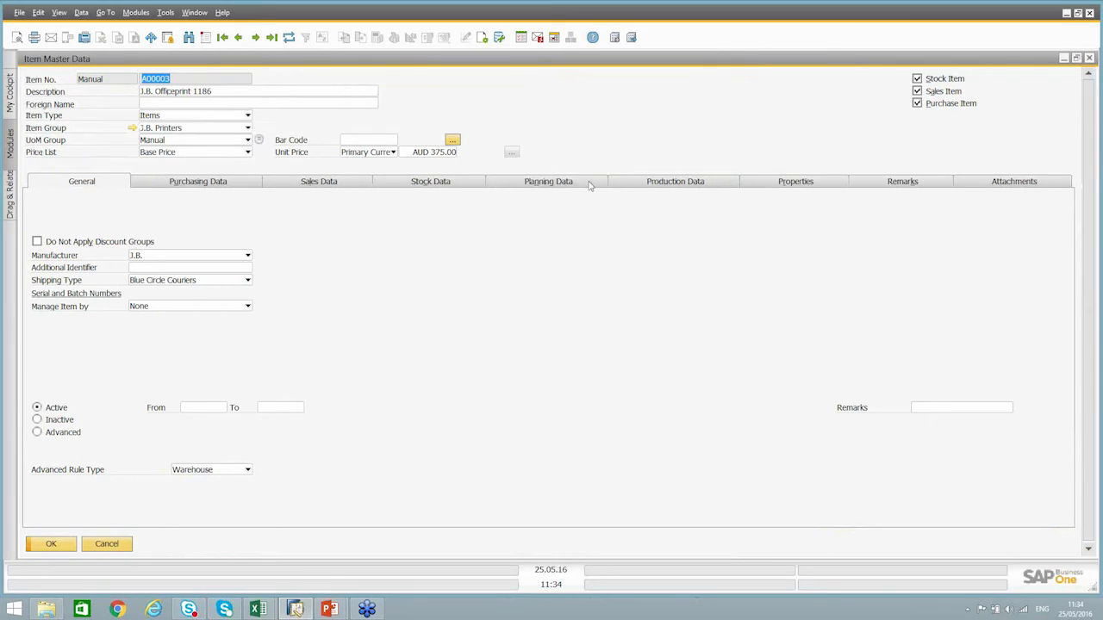
{"action": "left_click", "coordinate": [587, 186]}
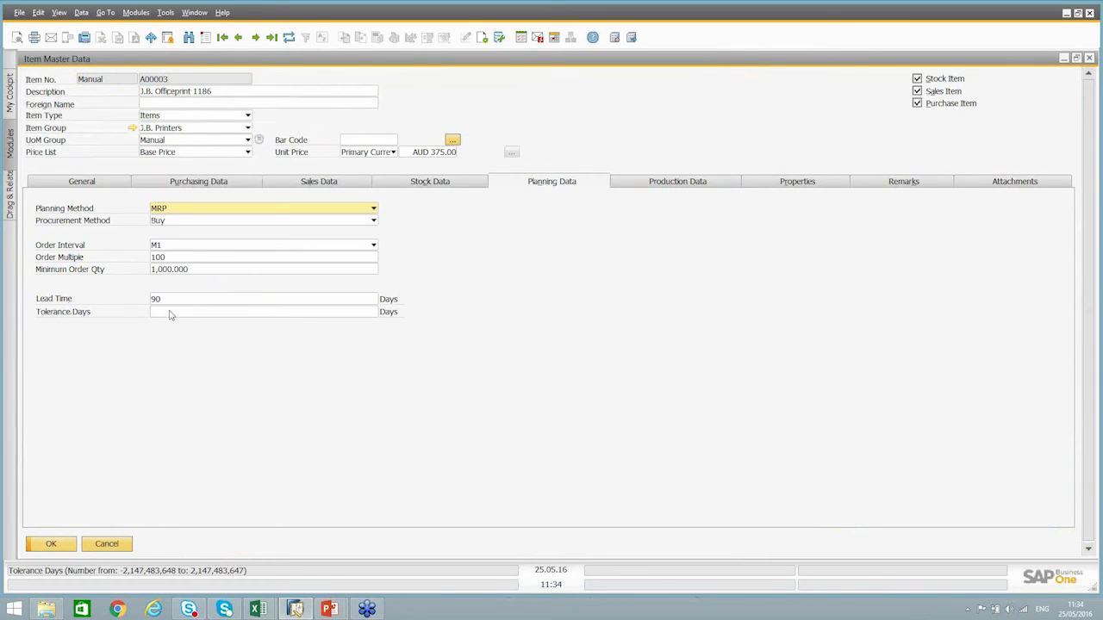
{"action": "left_click", "coordinate": [173, 296]}
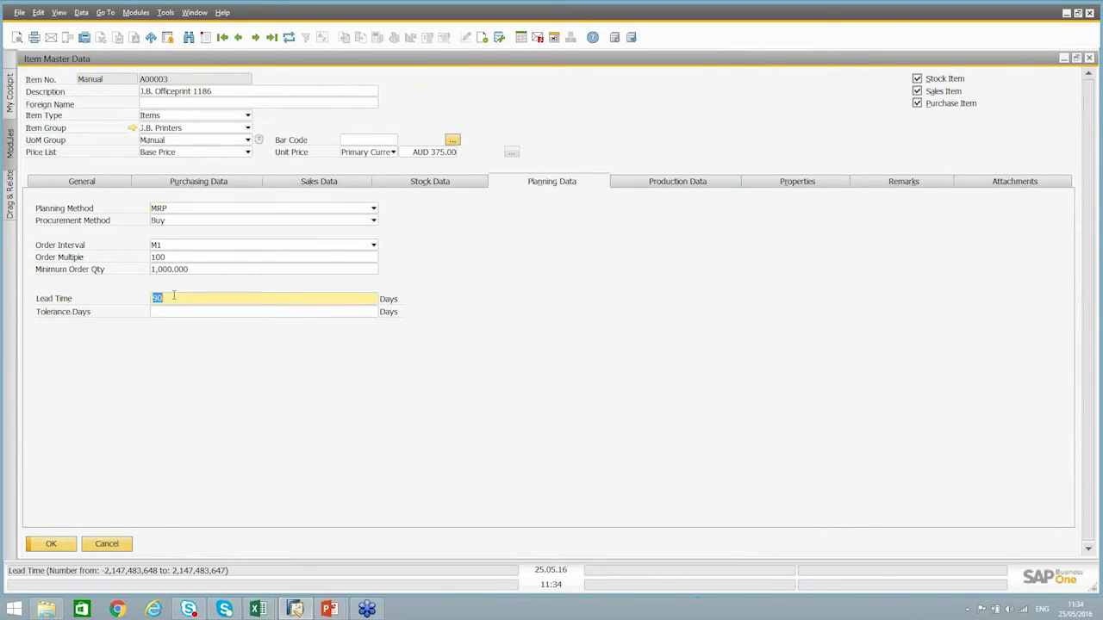
{"action": "key", "text": "Escape"}
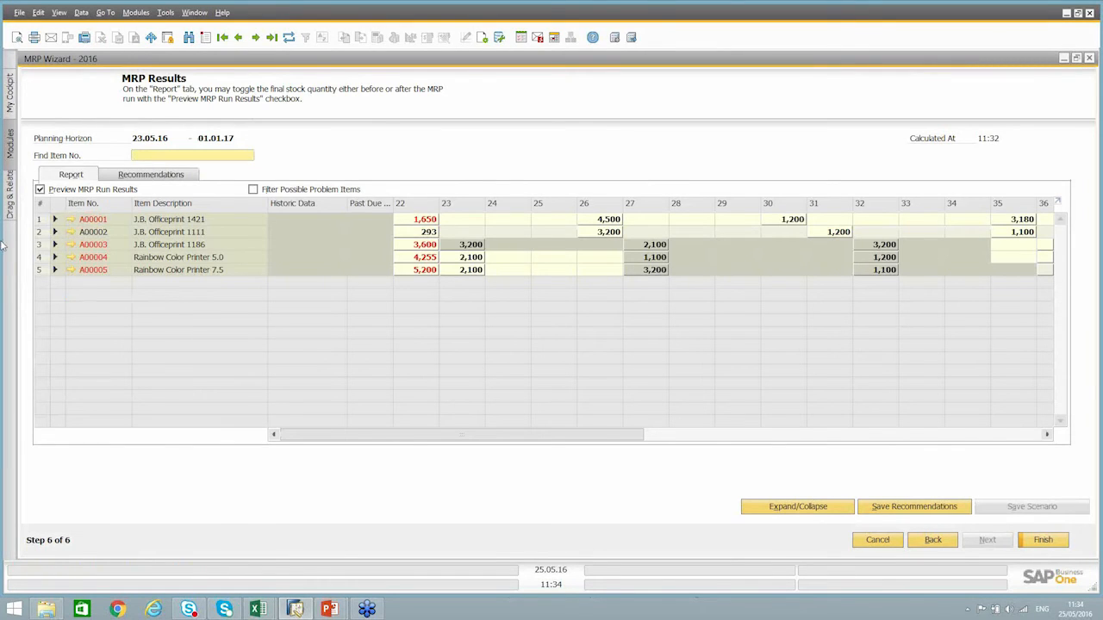
Expand item A00001's MRP results and check its stock by warehouse in the item master data
{"action": "left_click", "coordinate": [56, 221]}
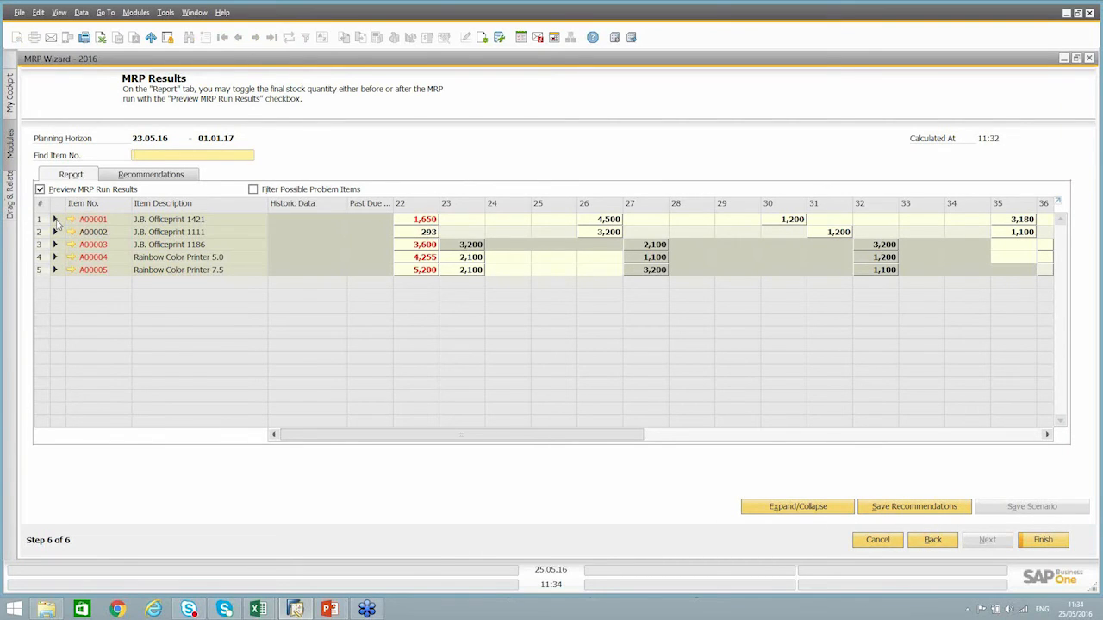
{"action": "left_click", "coordinate": [55, 220]}
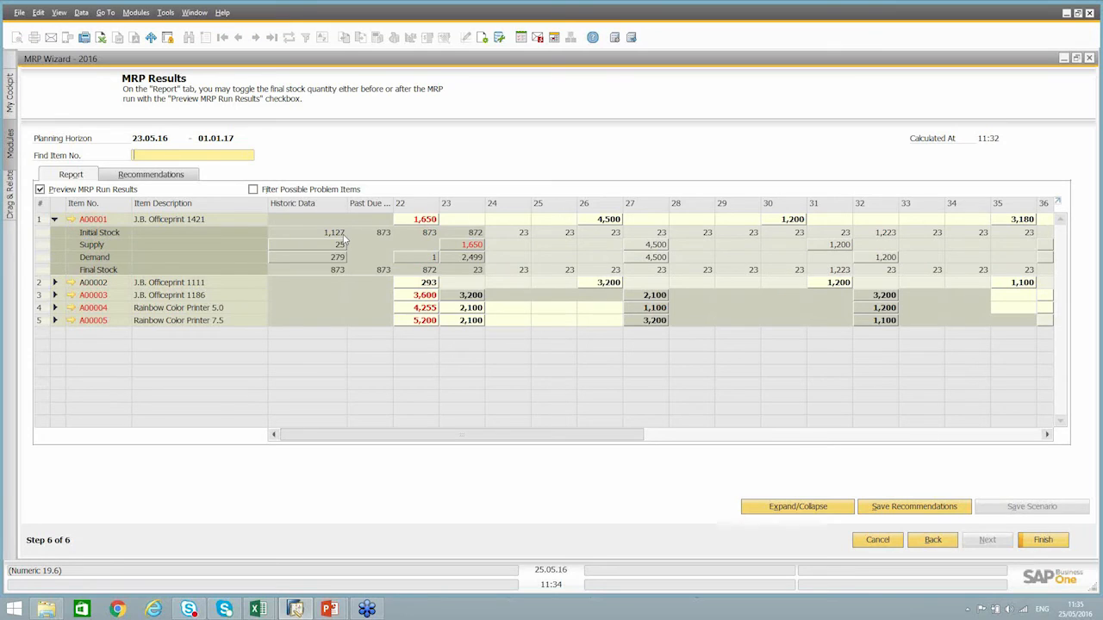
{"action": "left_click", "coordinate": [72, 220]}
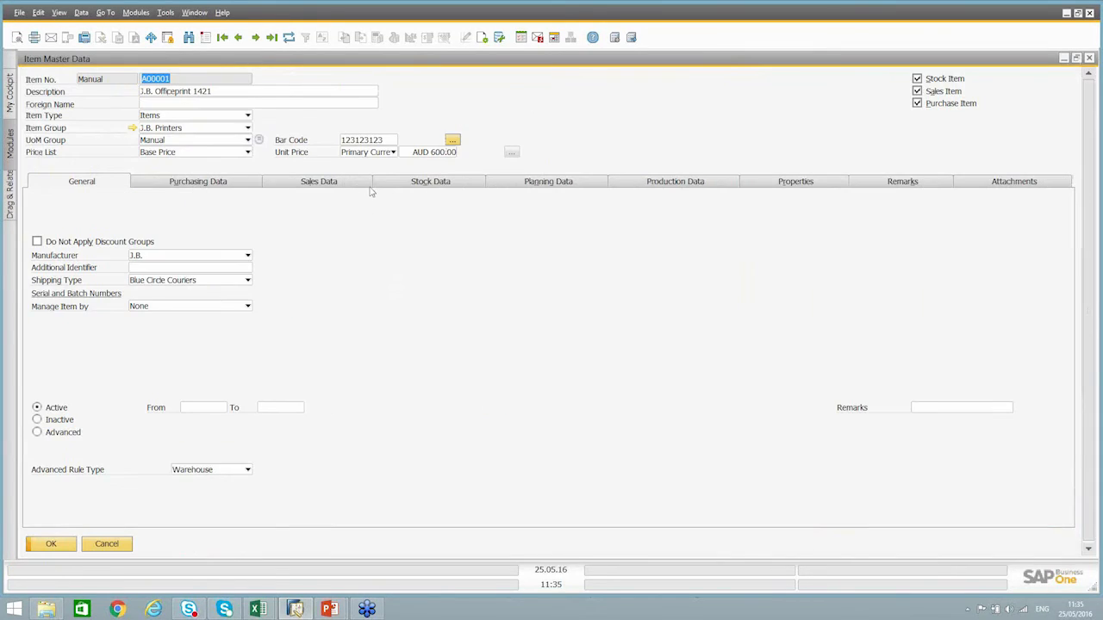
{"action": "left_click", "coordinate": [435, 184]}
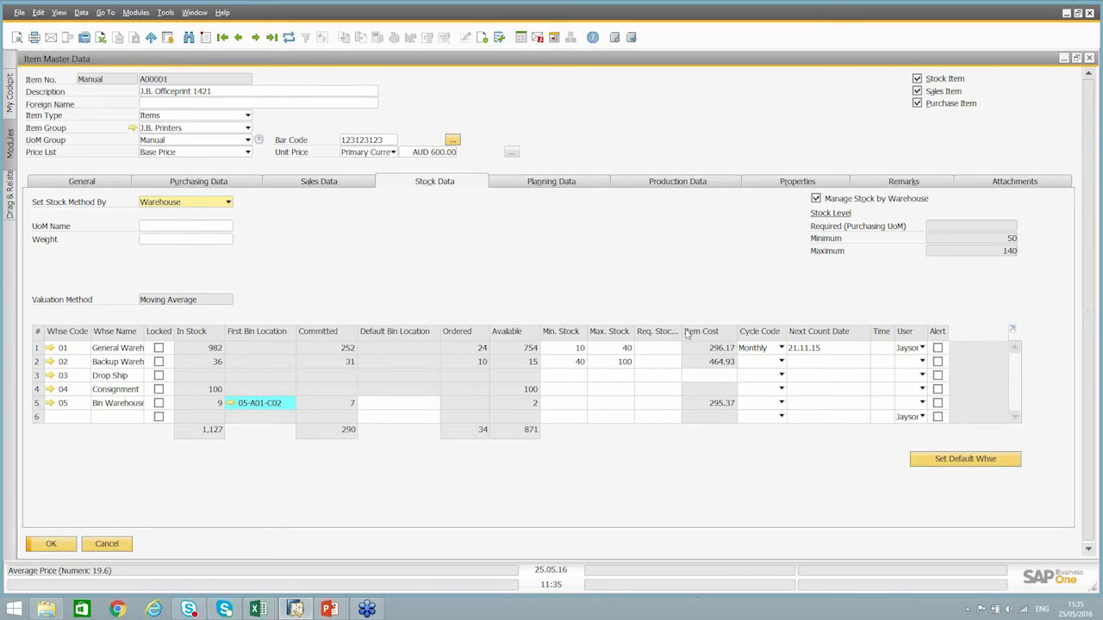
Review the lead time and minimum order quantity in item A00001's planning data, and return to the MRP results
{"action": "left_click", "coordinate": [580, 183]}
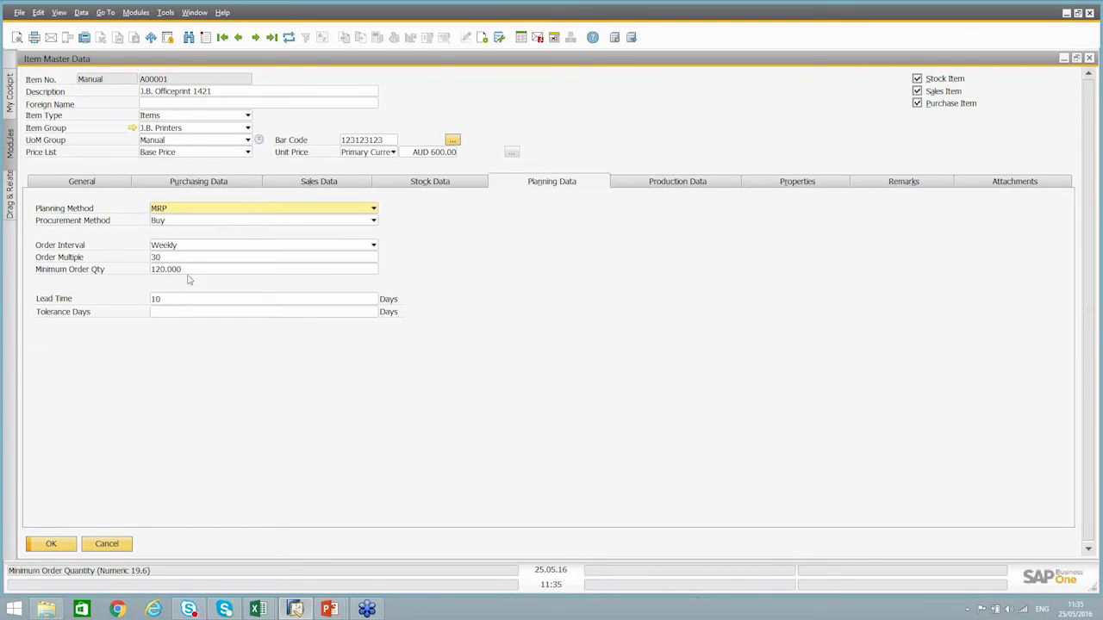
{"action": "left_click", "coordinate": [177, 301]}
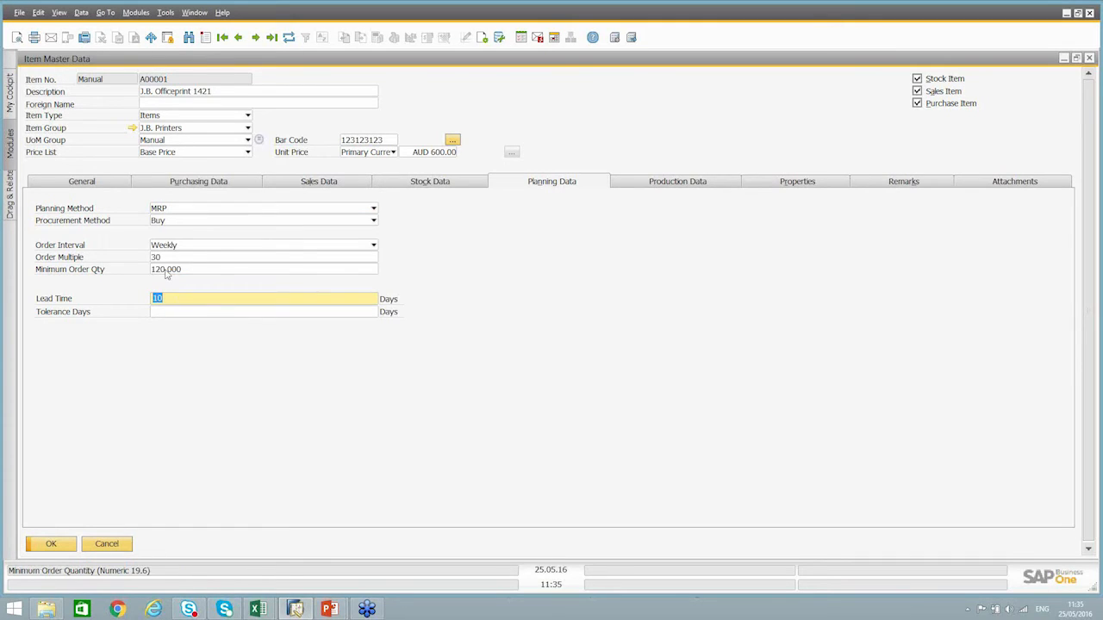
{"action": "left_click", "coordinate": [151, 273]}
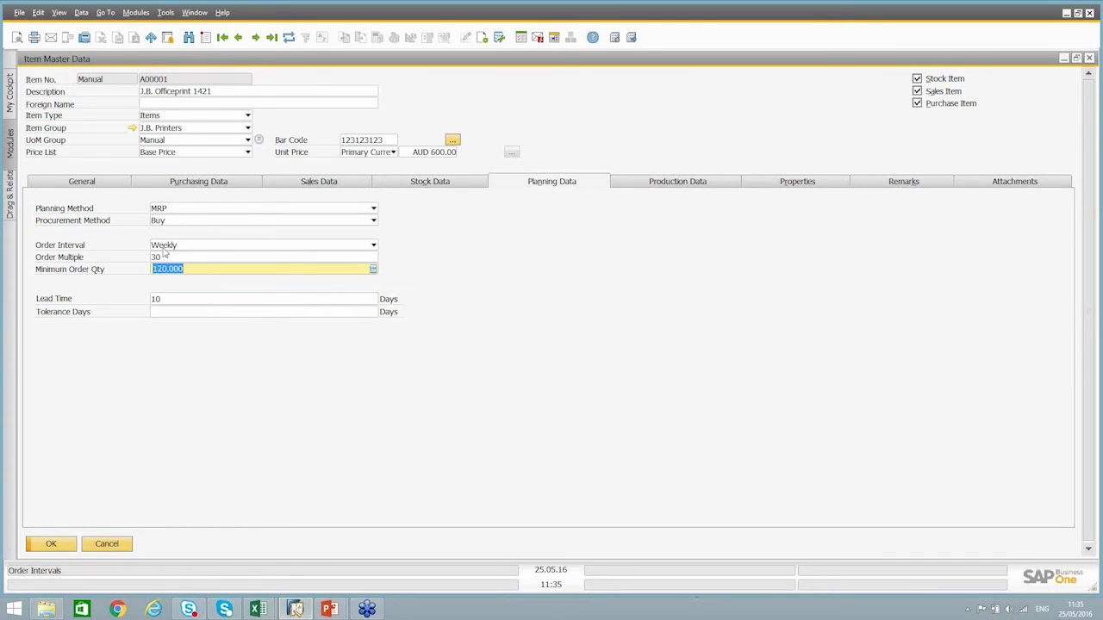
{"action": "key", "text": "Escape"}
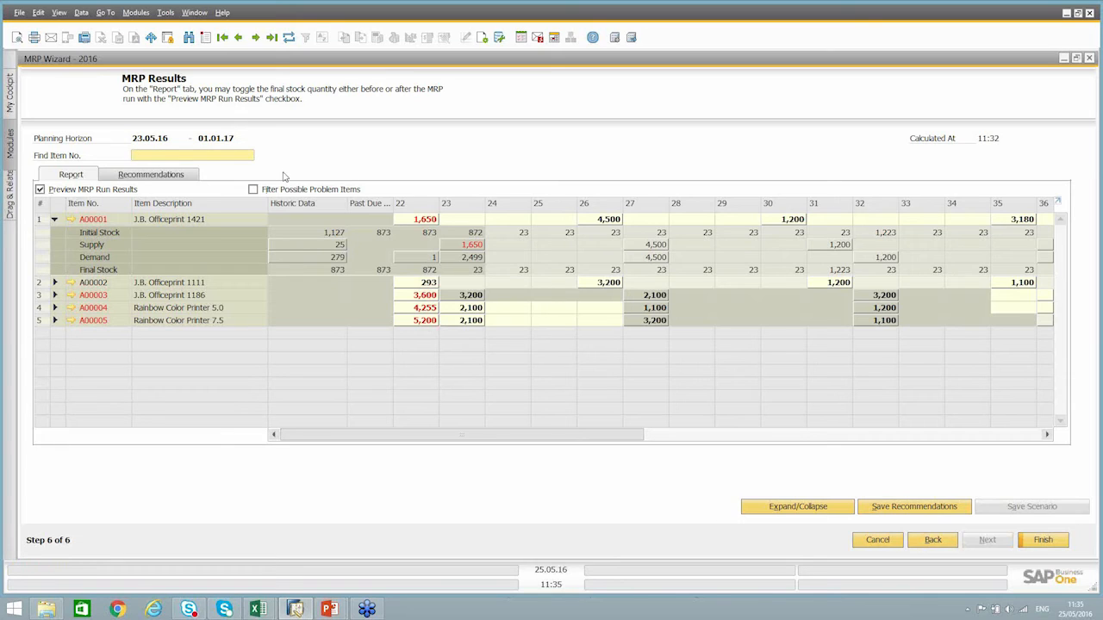
Inspect the source documents behind item A00001's historic supply and close the pegging information
{"action": "left_click", "coordinate": [338, 247]}
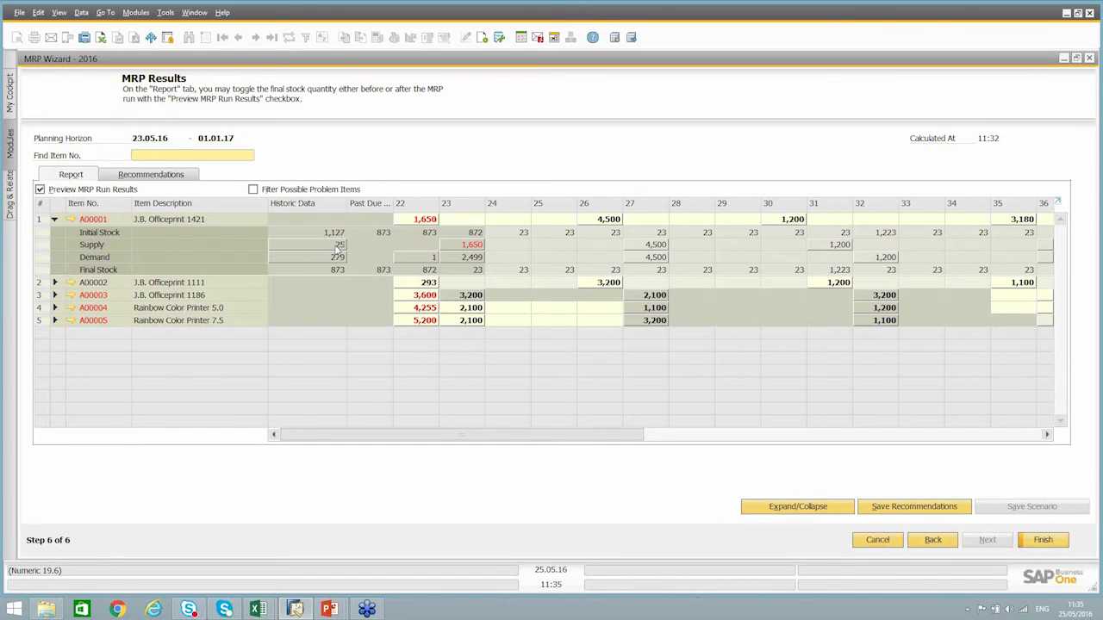
{"action": "double_click", "coordinate": [338, 246]}
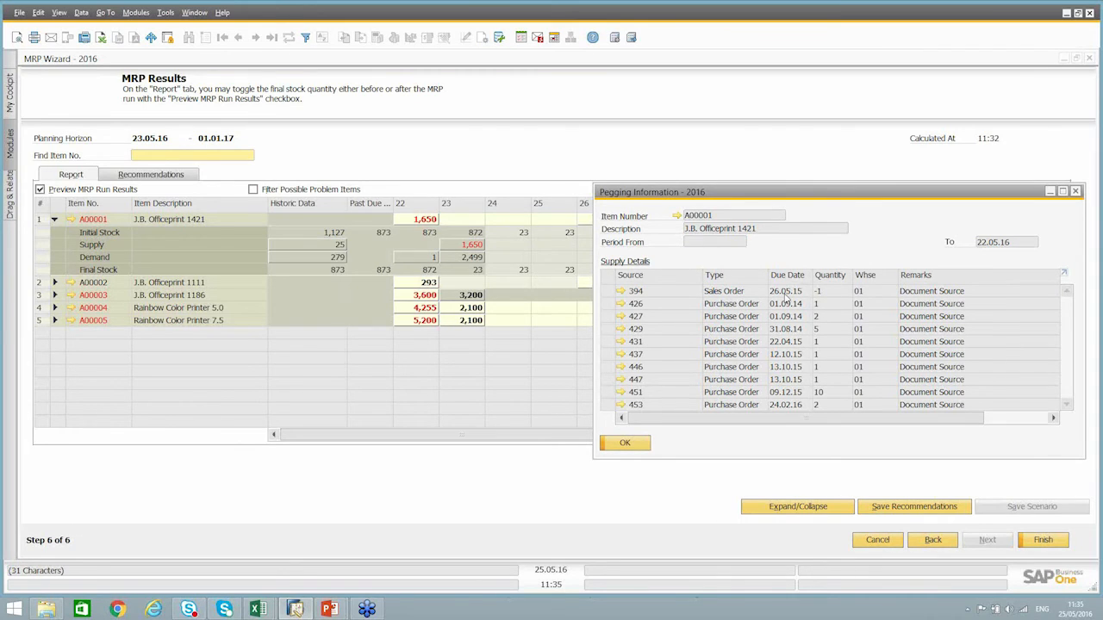
{"action": "left_click", "coordinate": [640, 448]}
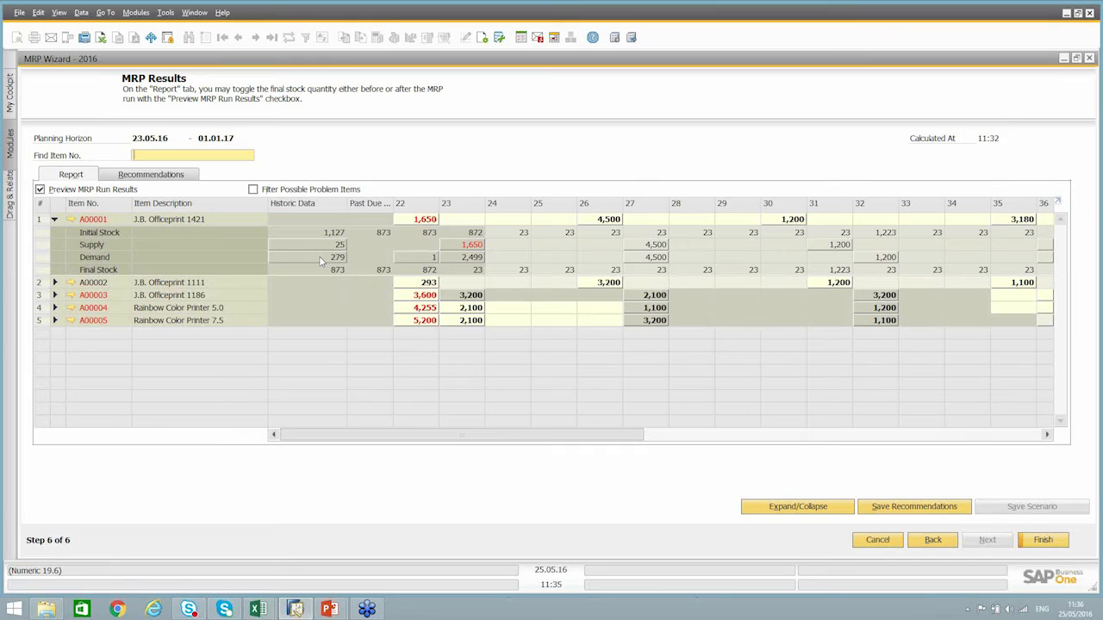
Inspect the pegging information for item A00001's historic demand and its week 22 demand
{"action": "double_click", "coordinate": [321, 258]}
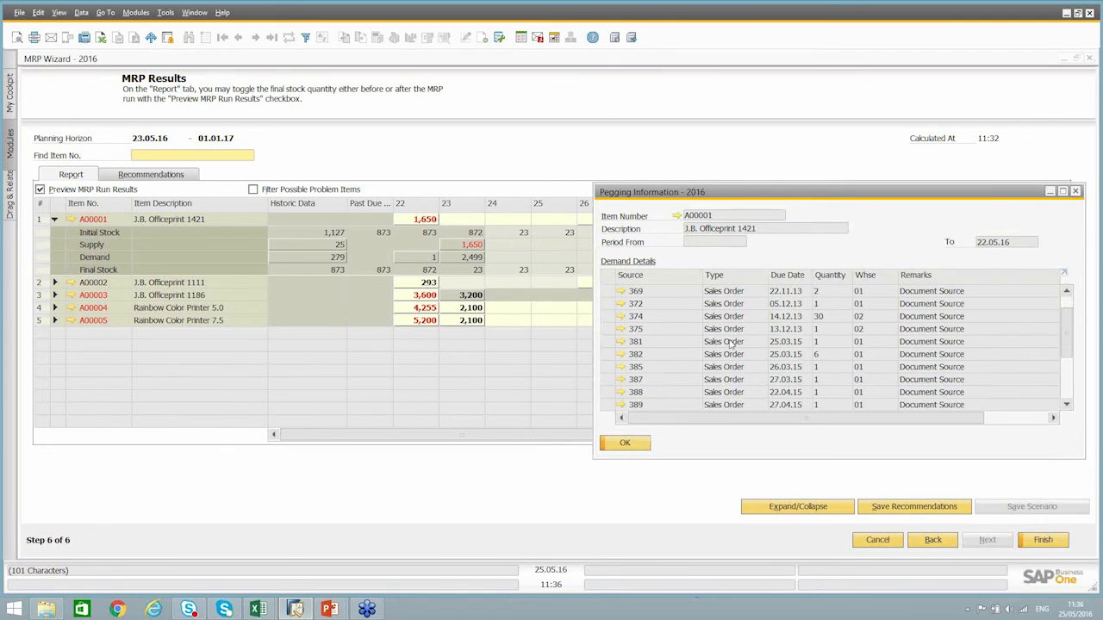
{"action": "scroll", "coordinate": [733, 343], "scroll_direction": "down", "scroll_amount": 3}
{"action": "scroll", "coordinate": [731, 348], "scroll_direction": "up", "scroll_amount": 3}
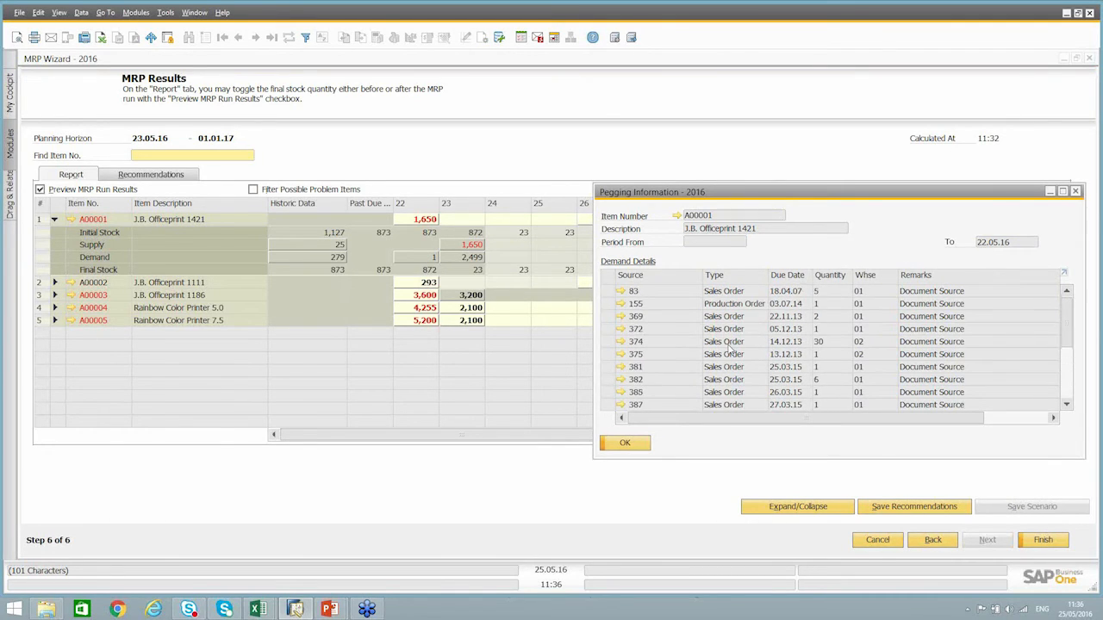
{"action": "scroll", "coordinate": [730, 348], "scroll_direction": "down", "scroll_amount": 3}
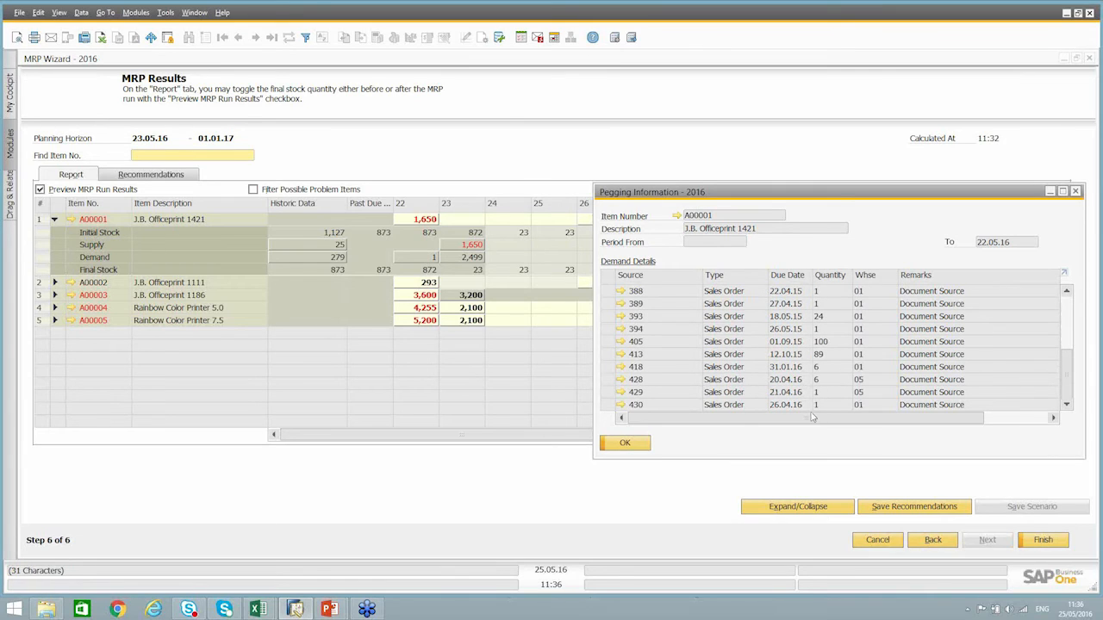
{"action": "left_click", "coordinate": [642, 447]}
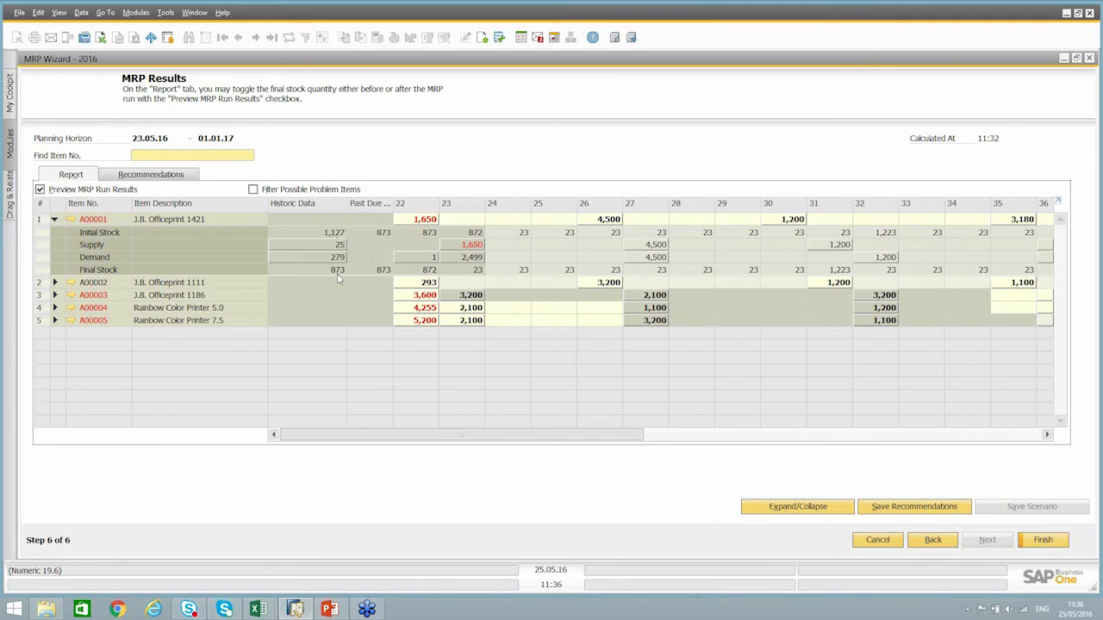
{"action": "double_click", "coordinate": [416, 259]}
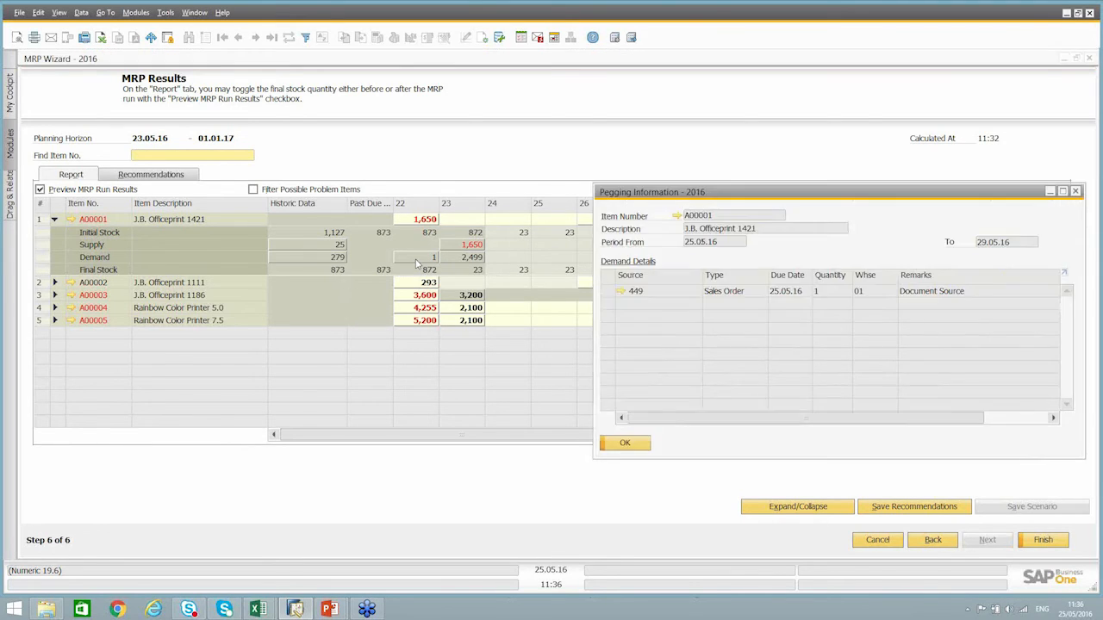
{"action": "left_click", "coordinate": [625, 443]}
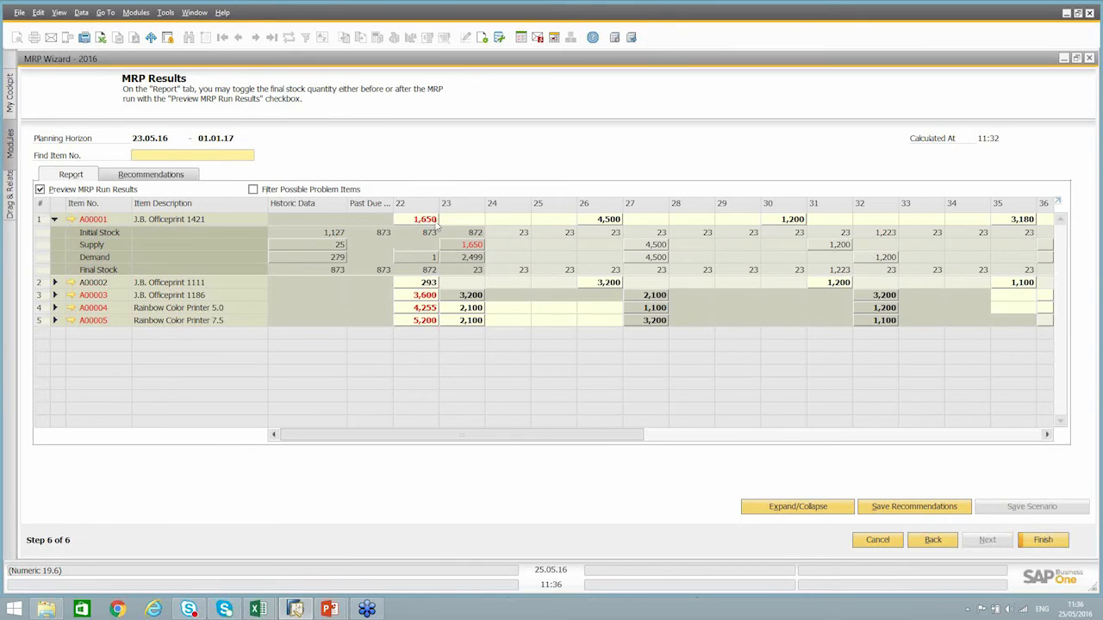
Inspect the pegging information for item A00001's week 23 supply and week 23 demand
{"action": "double_click", "coordinate": [473, 248]}
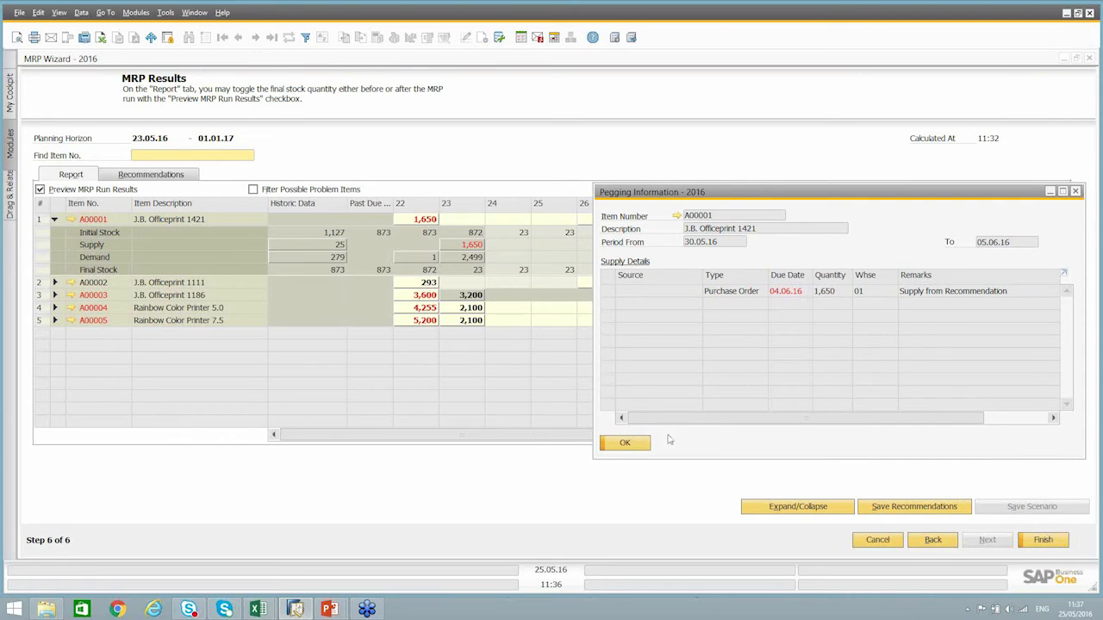
{"action": "left_click", "coordinate": [617, 446]}
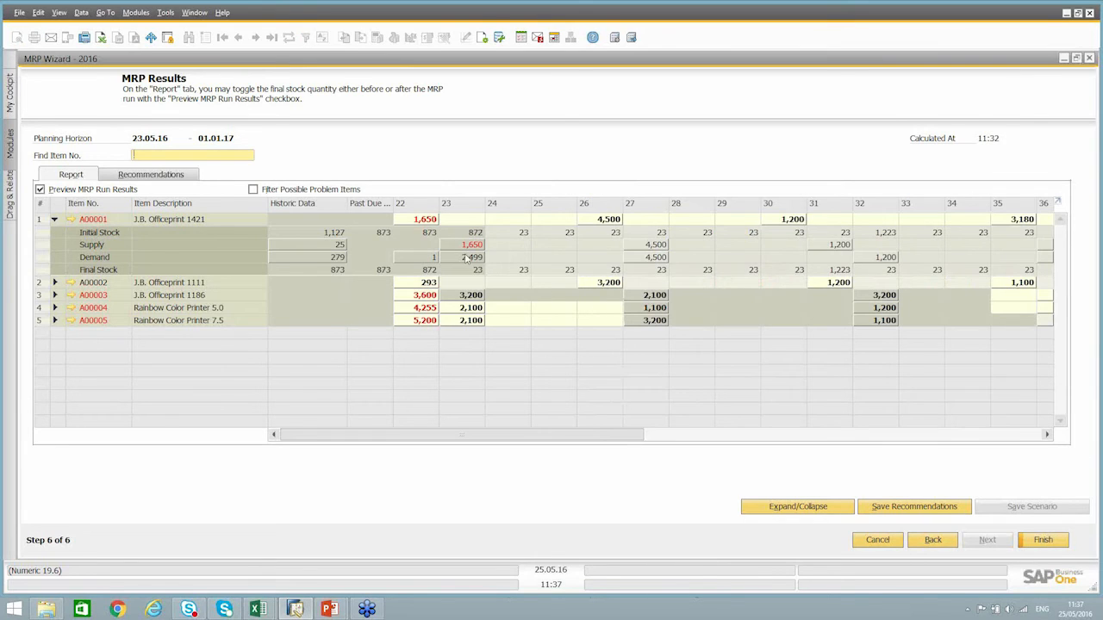
{"action": "double_click", "coordinate": [470, 258]}
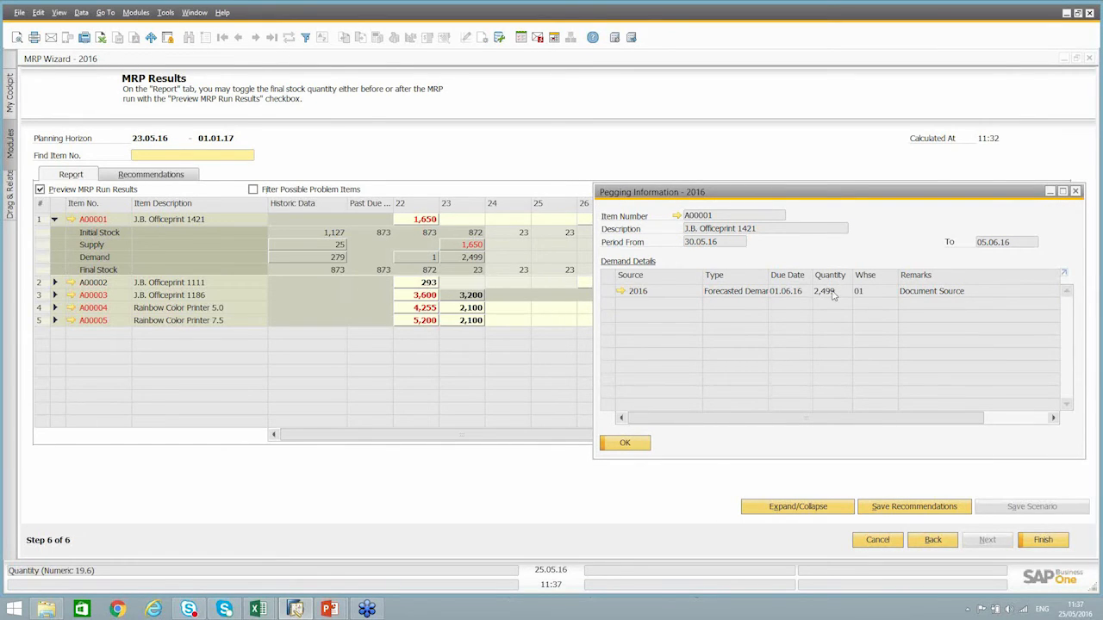
{"action": "left_click", "coordinate": [629, 454]}
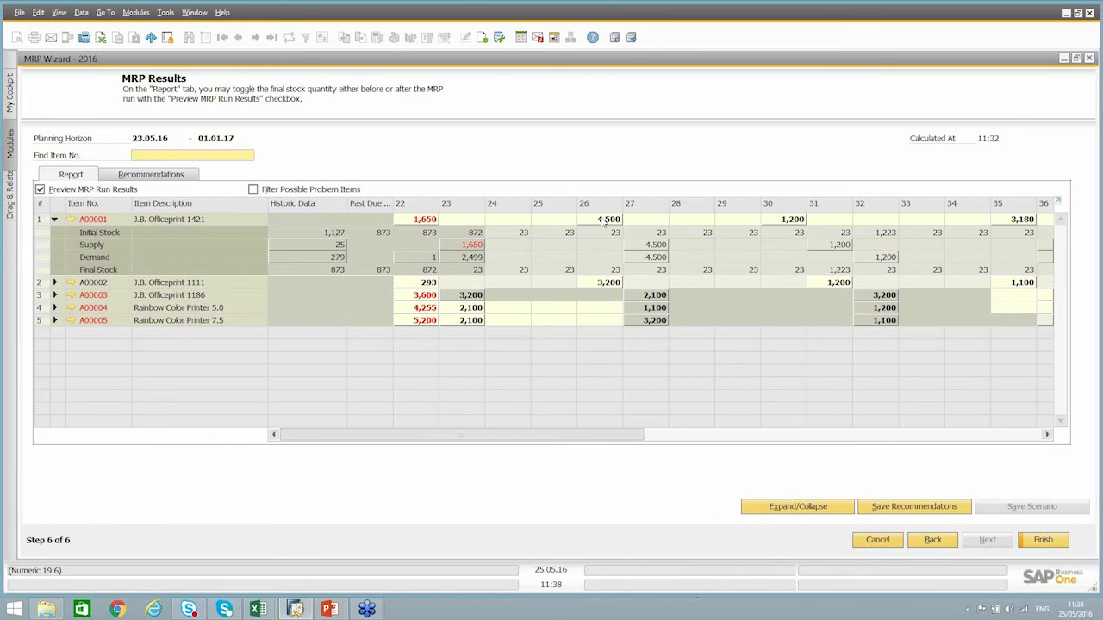
Inspect item A00001's week 27 demand and its source forecast, and return to the MRP results
{"action": "double_click", "coordinate": [650, 261]}
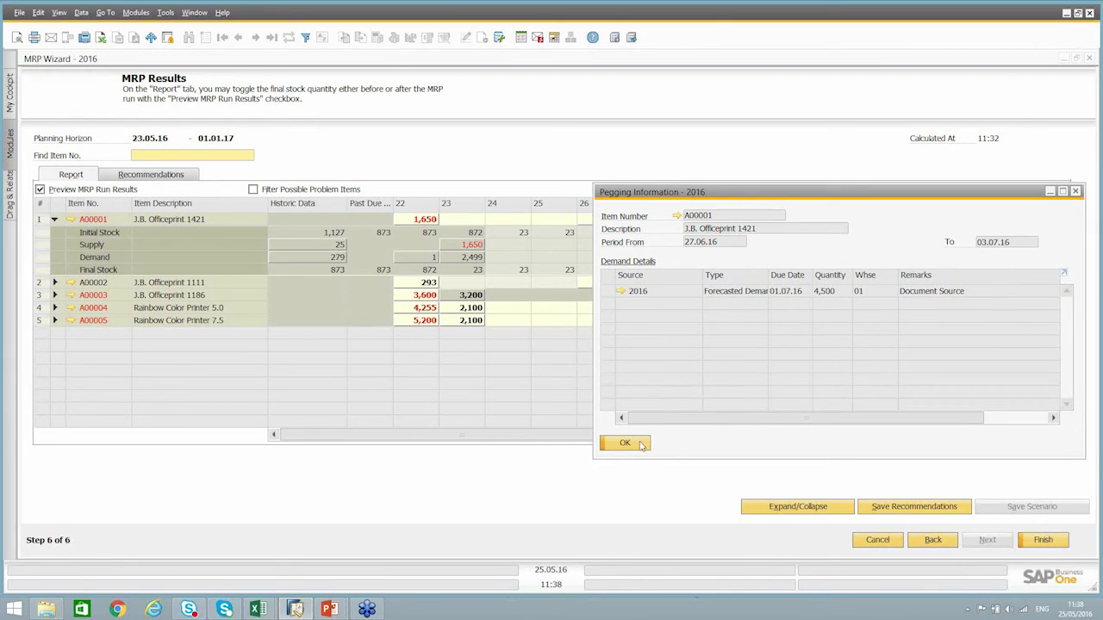
{"action": "left_click", "coordinate": [619, 293]}
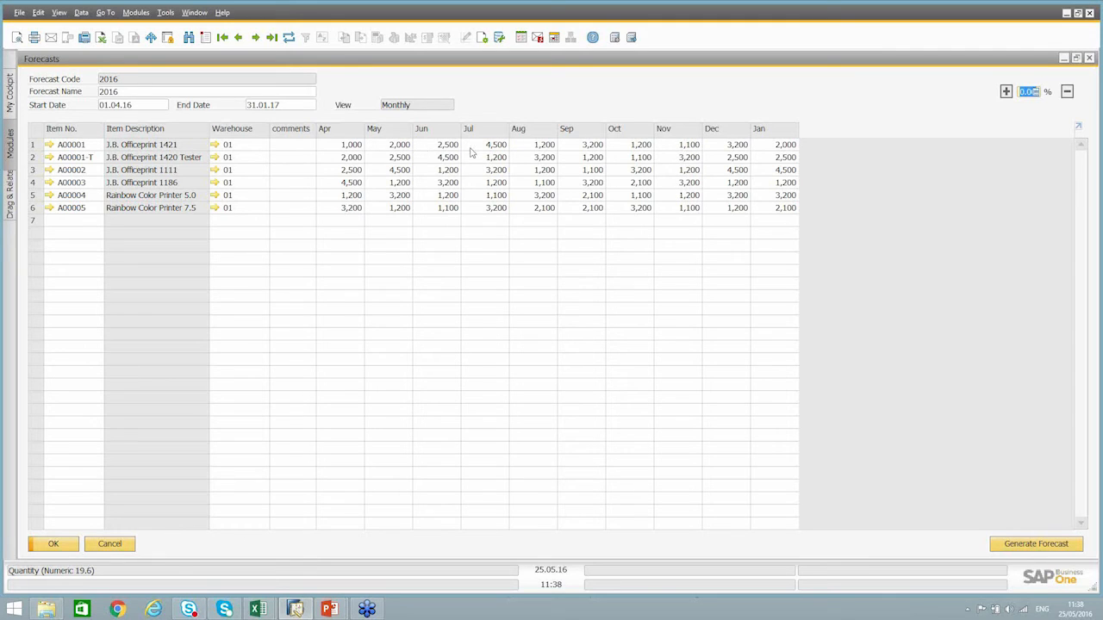
{"action": "key", "text": "Escape"}
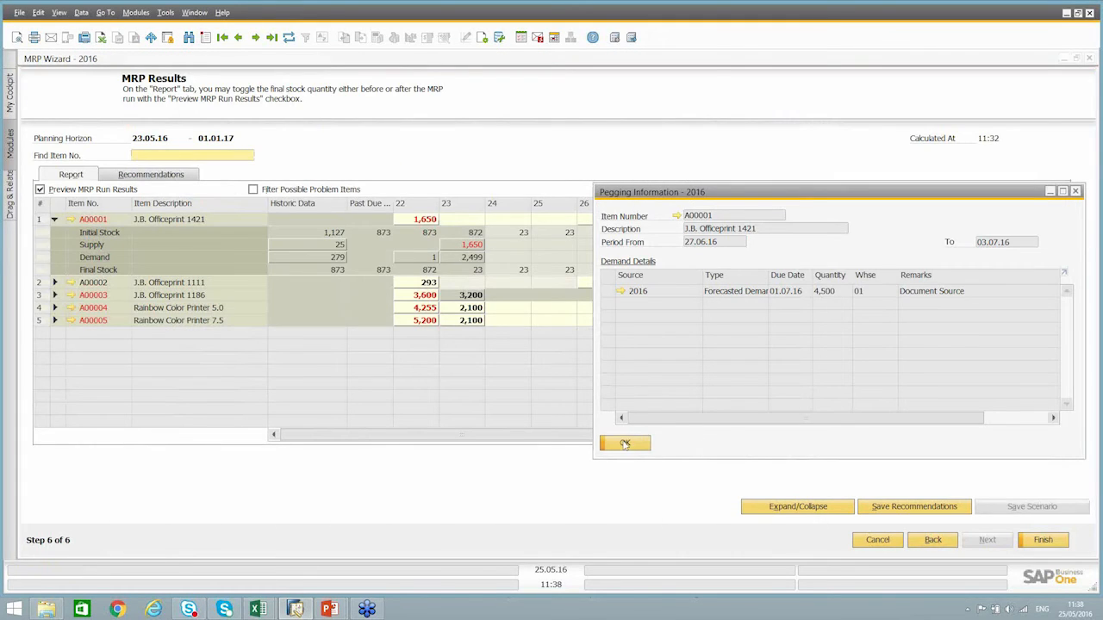
{"action": "left_click", "coordinate": [626, 444]}
{"action": "left_click", "coordinate": [626, 444]}
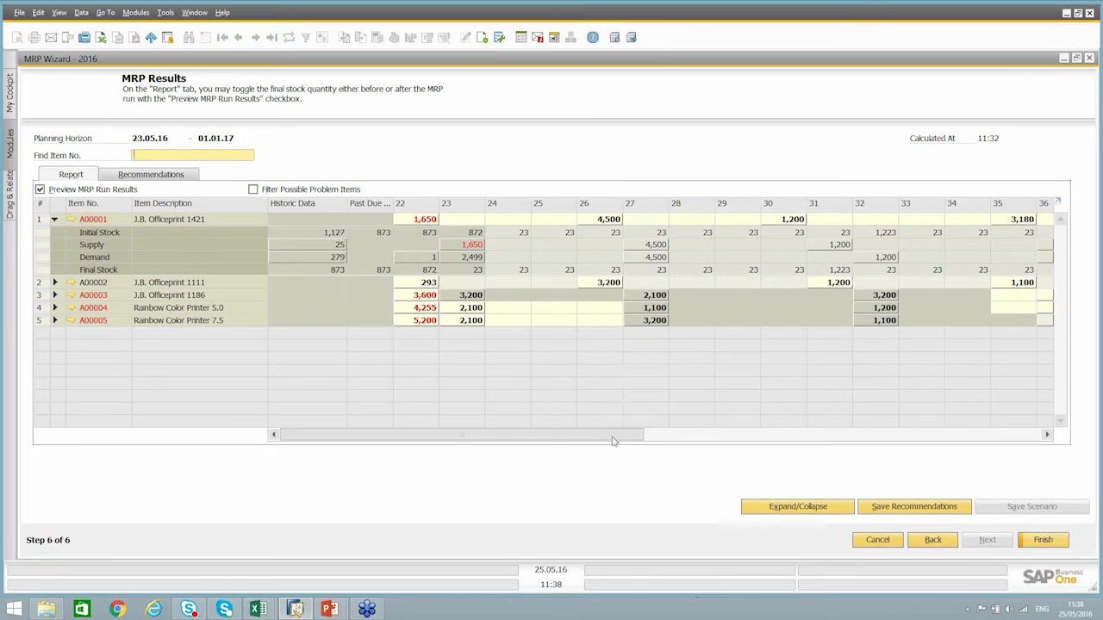
{"action": "left_click_drag", "start_coordinate": [613, 439], "coordinate": [357, 455]}
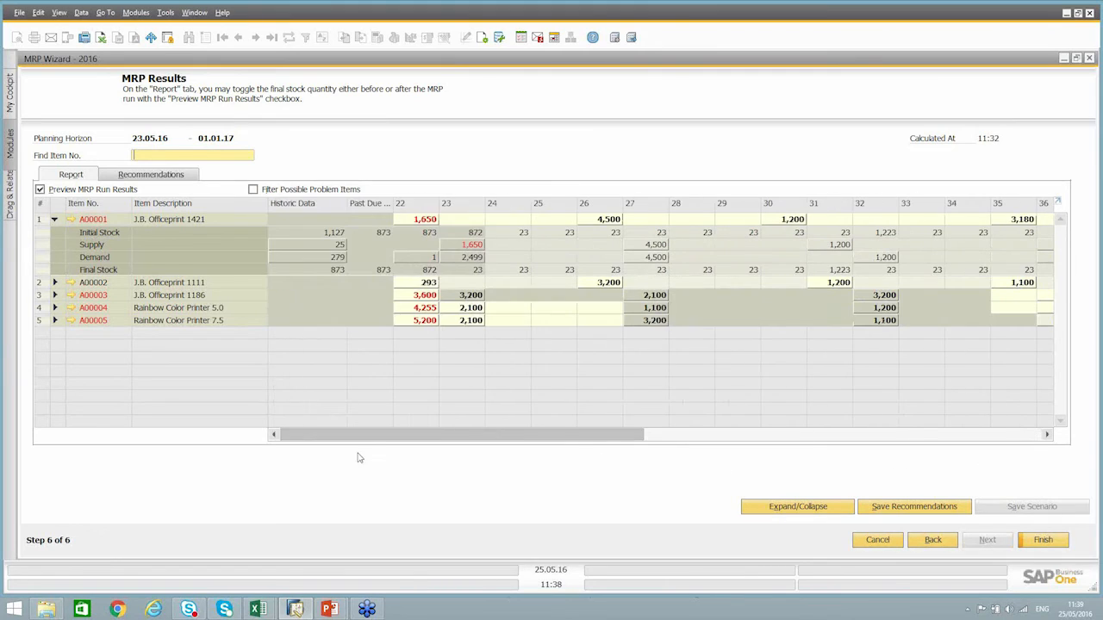
Collapse item A00001 and review the recommendations sorted by due date and by exception, with the exceptions listed first
{"action": "left_click", "coordinate": [54, 220]}
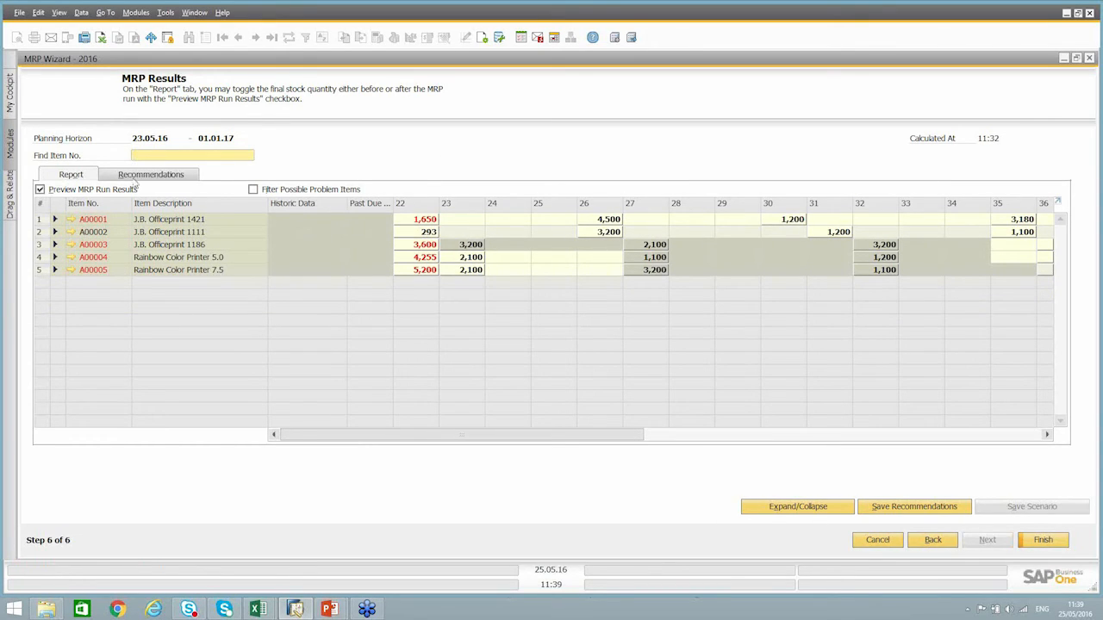
{"action": "left_click", "coordinate": [134, 176]}
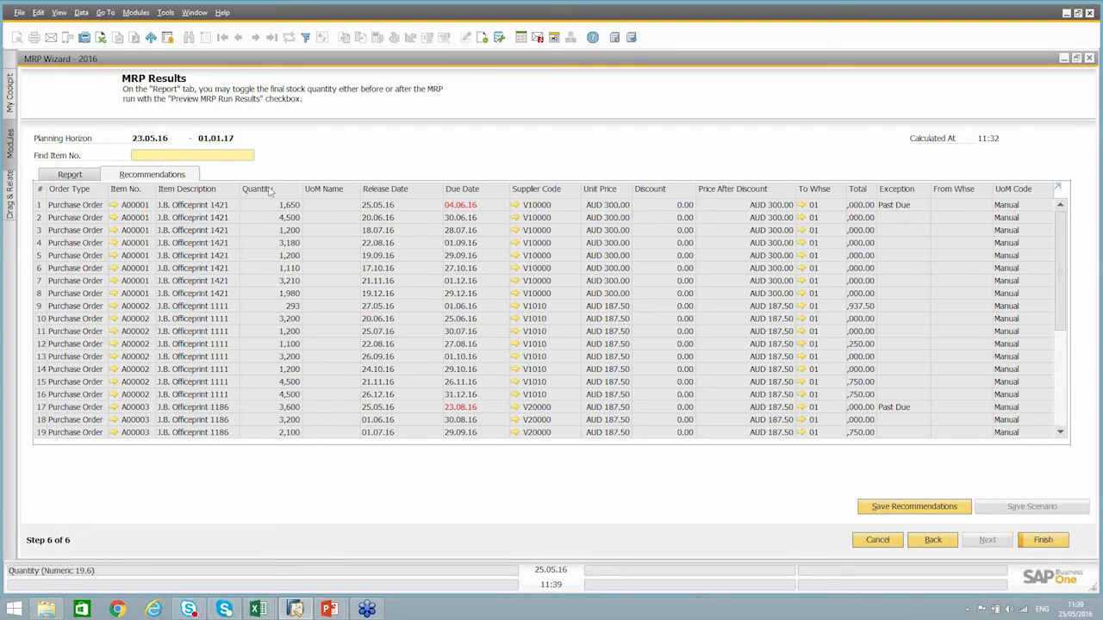
{"action": "left_click", "coordinate": [461, 188]}
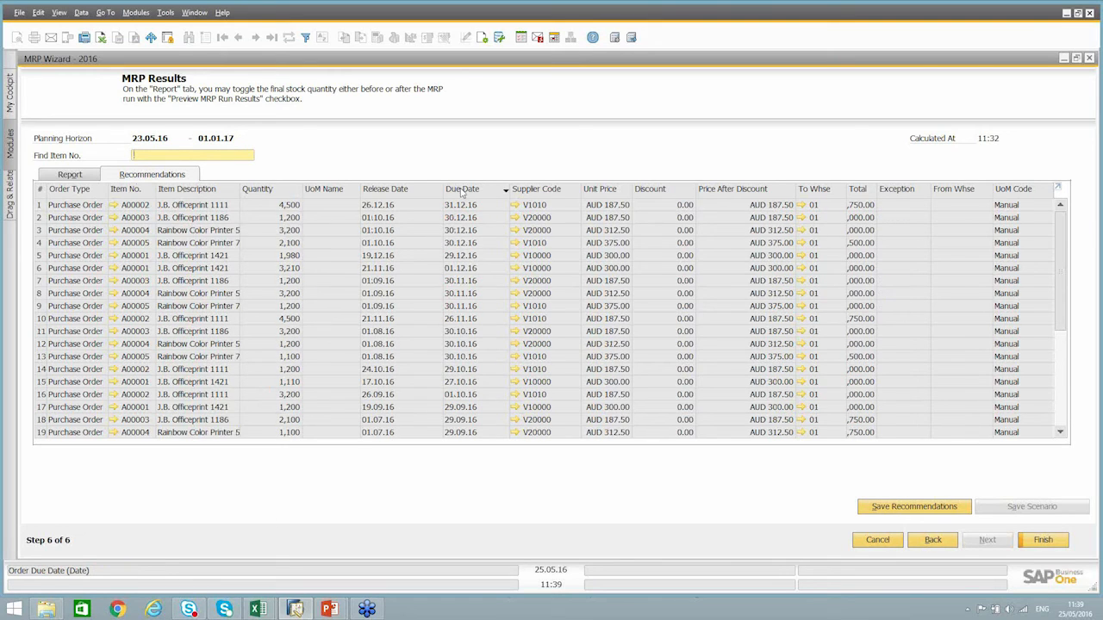
{"action": "left_click", "coordinate": [898, 195]}
{"action": "left_click", "coordinate": [901, 197]}
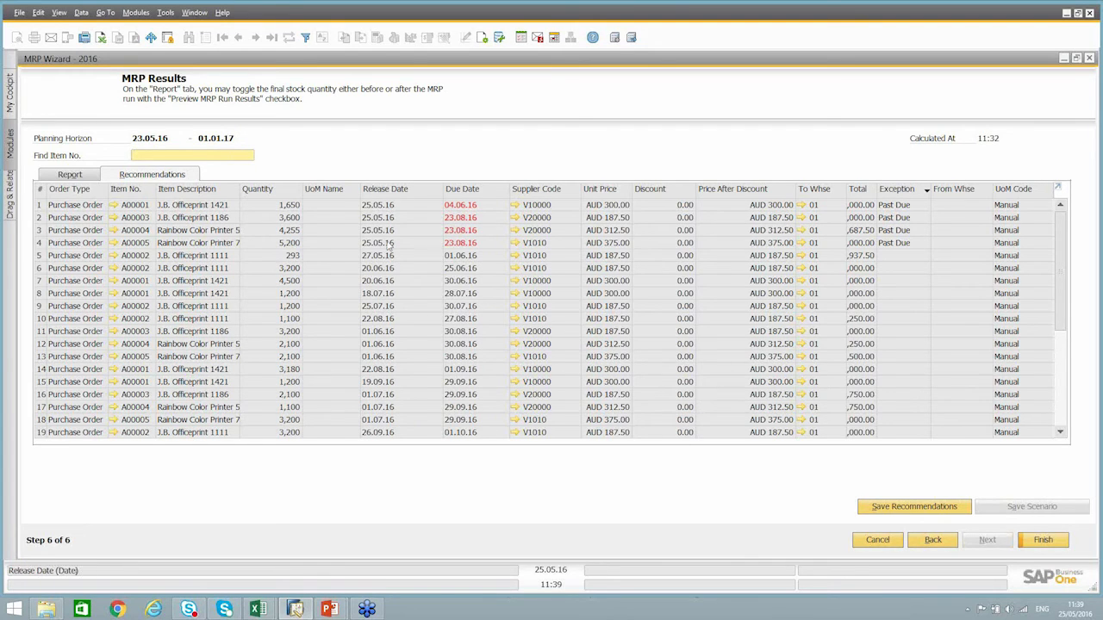
Save the recommendations from the MRP report, replacing the scenario's previous recommendations
{"action": "left_click", "coordinate": [71, 175]}
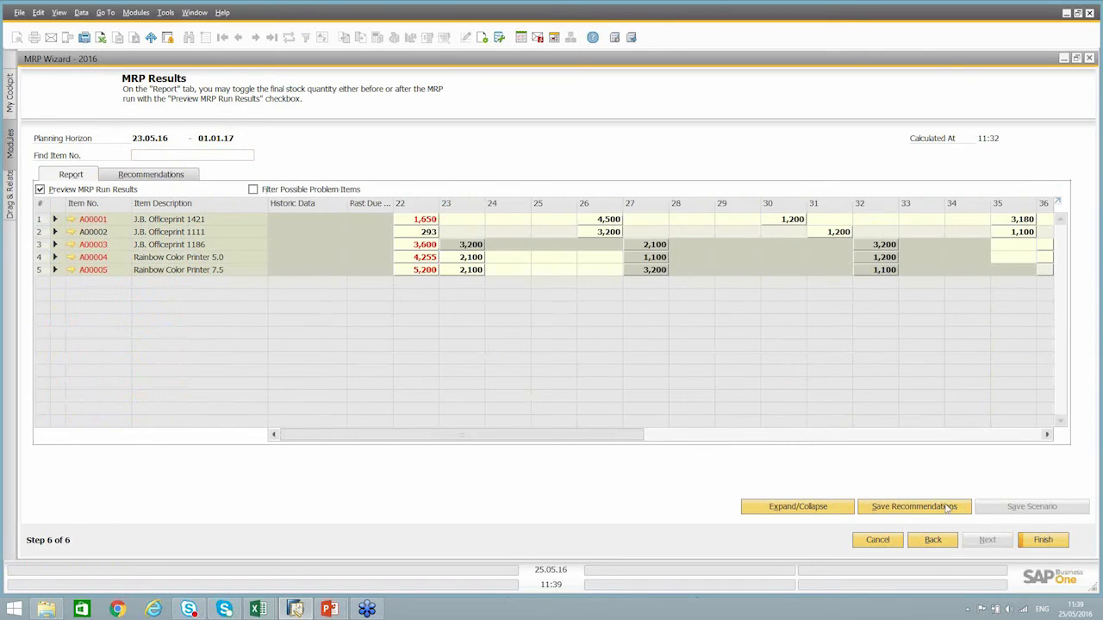
{"action": "left_click", "coordinate": [947, 507]}
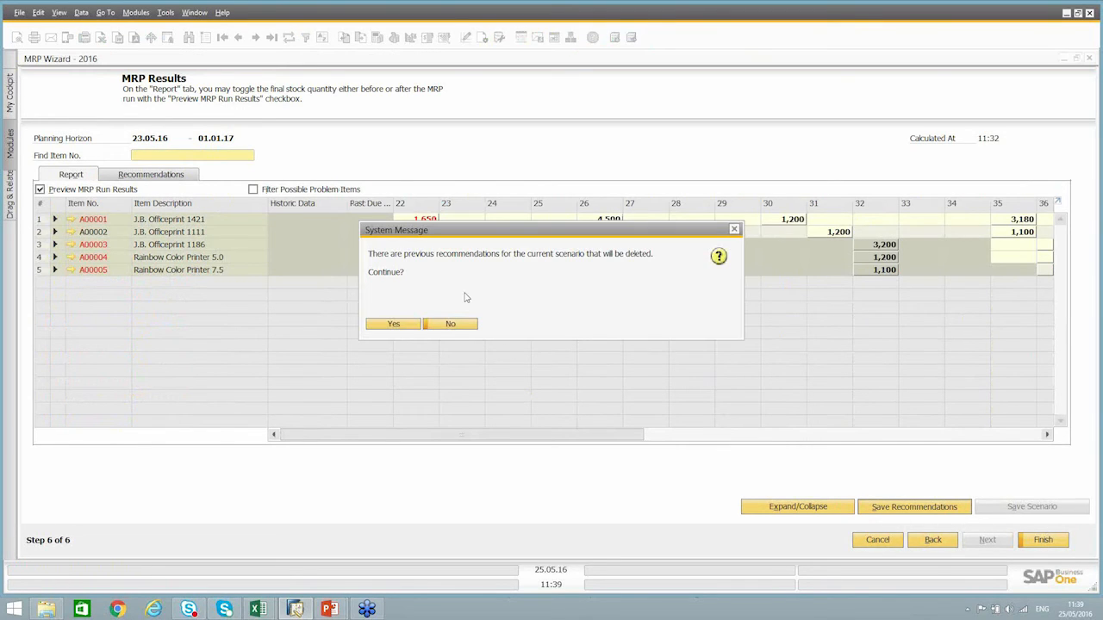
{"action": "left_click", "coordinate": [393, 325]}
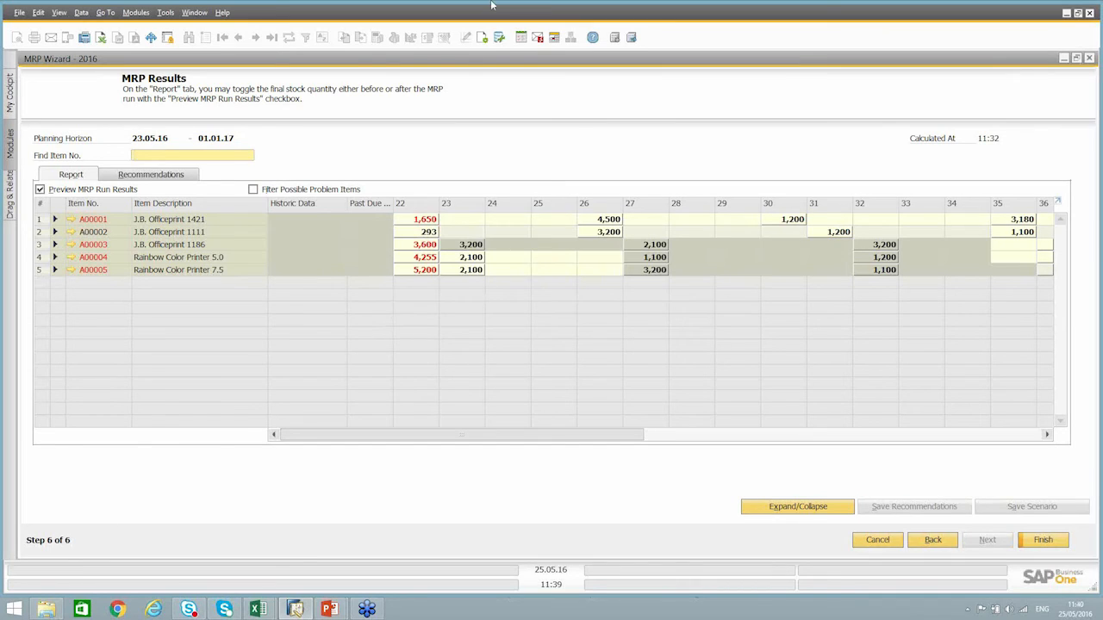
Restore the MRP wizard to a smaller window and open the order recommendation criteria with scenario 2016
{"action": "right_click", "coordinate": [360, 161]}
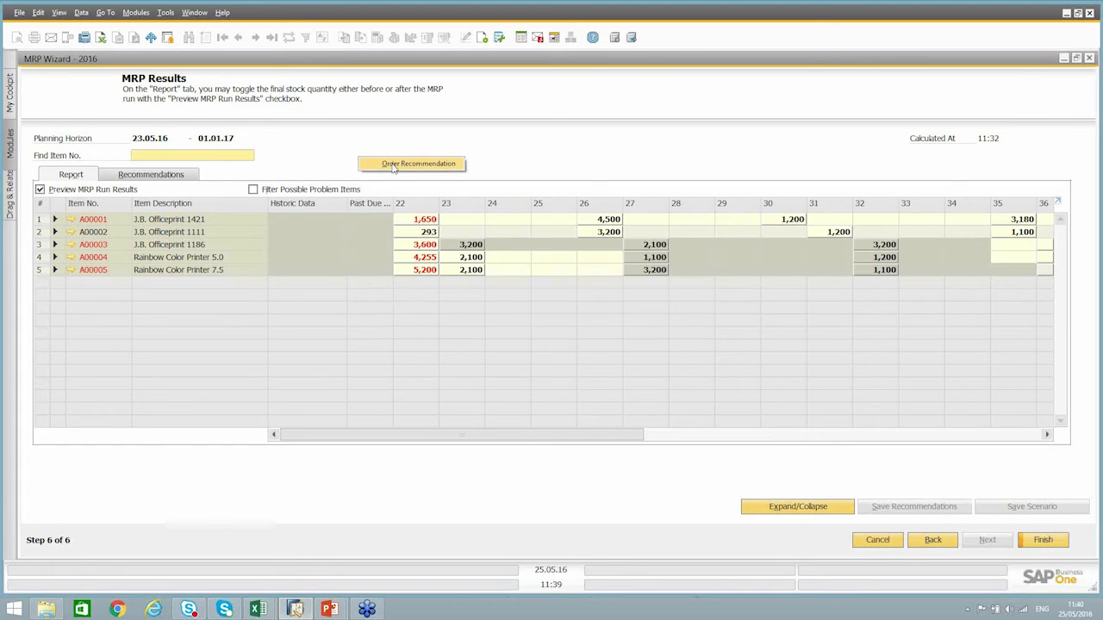
{"action": "left_click", "coordinate": [384, 117]}
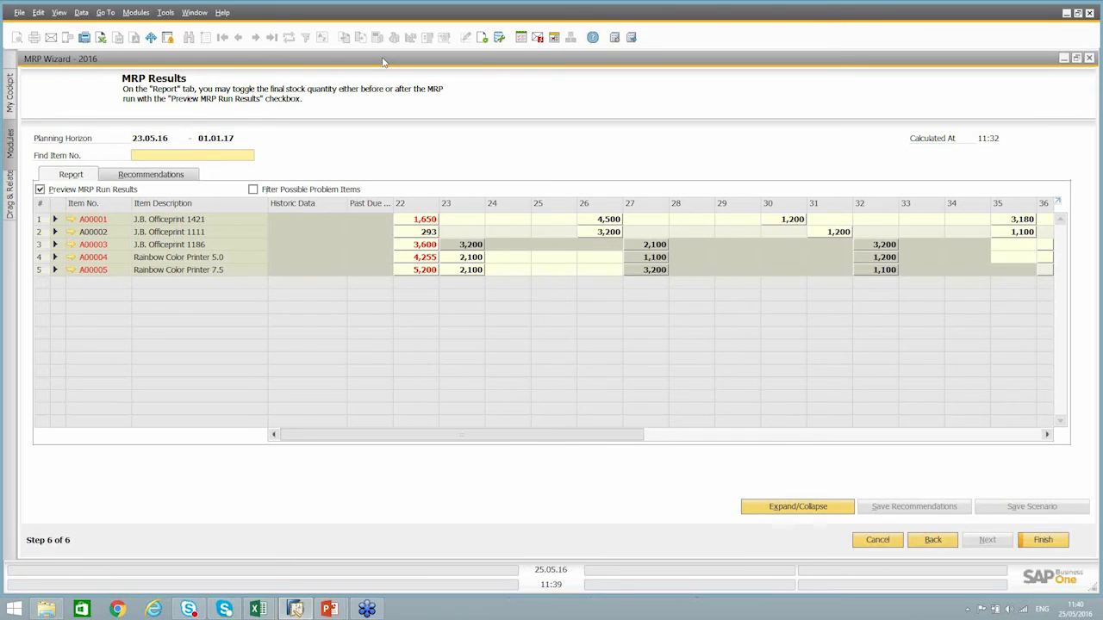
{"action": "double_click", "coordinate": [384, 60]}
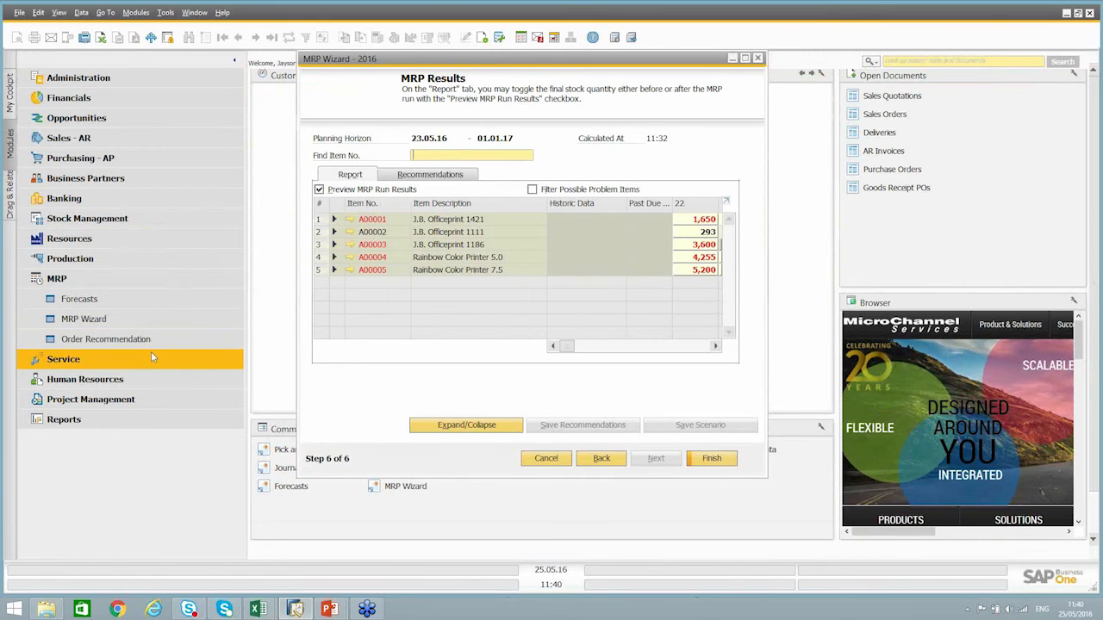
{"action": "left_click", "coordinate": [86, 339]}
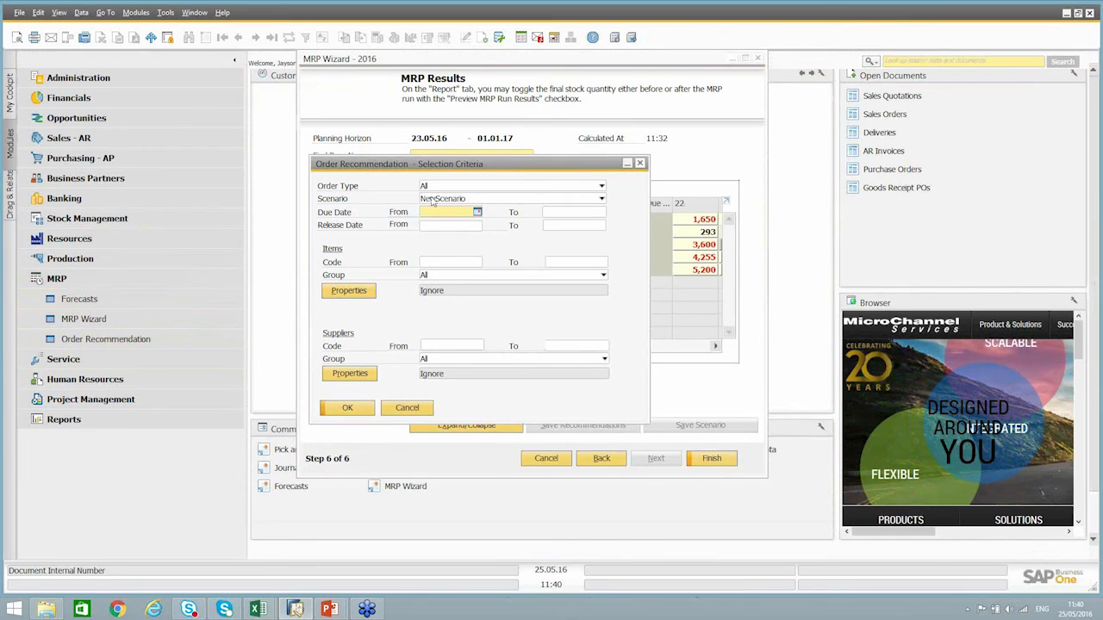
{"action": "left_click", "coordinate": [432, 200]}
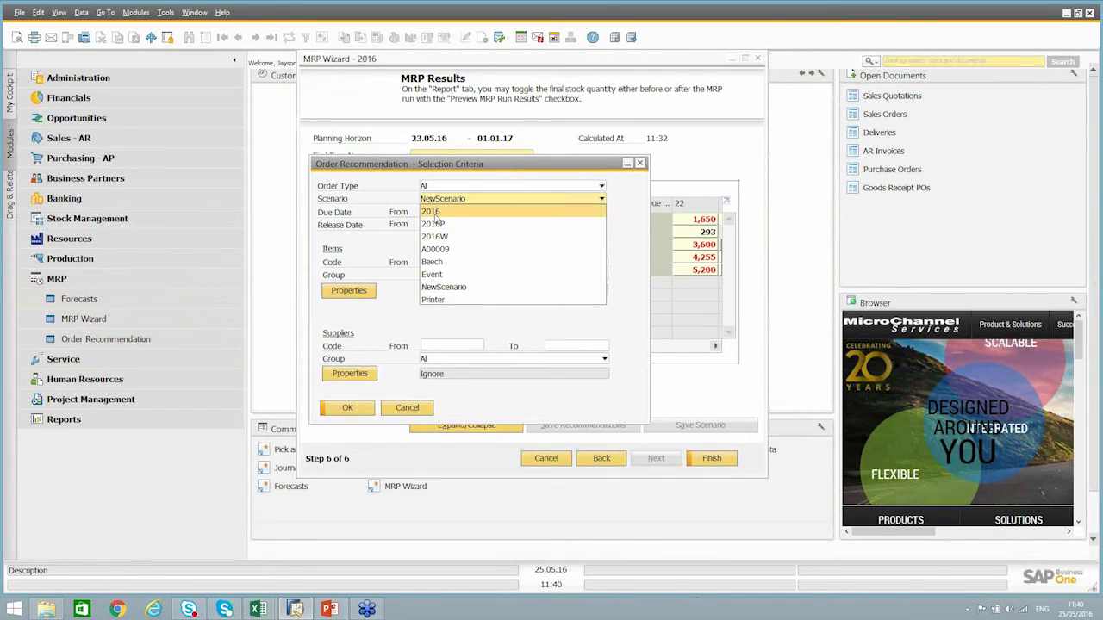
{"action": "left_click", "coordinate": [435, 213]}
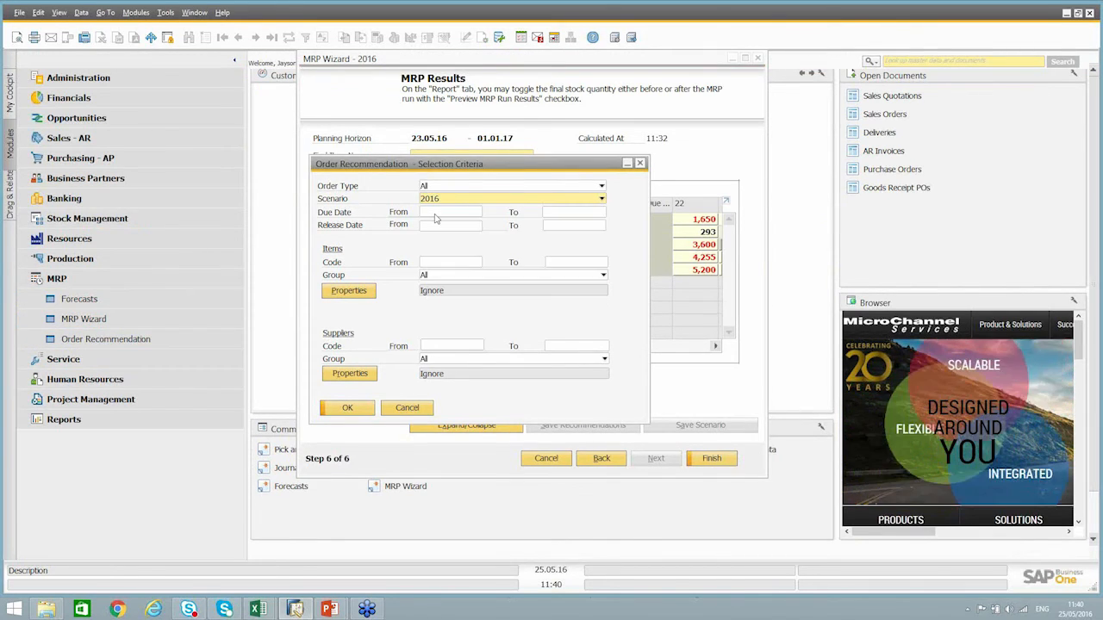
List the order recommendations due from 01.05.16 to 30.06.16, and close the list and its selection criteria
{"action": "left_click", "coordinate": [439, 211]}
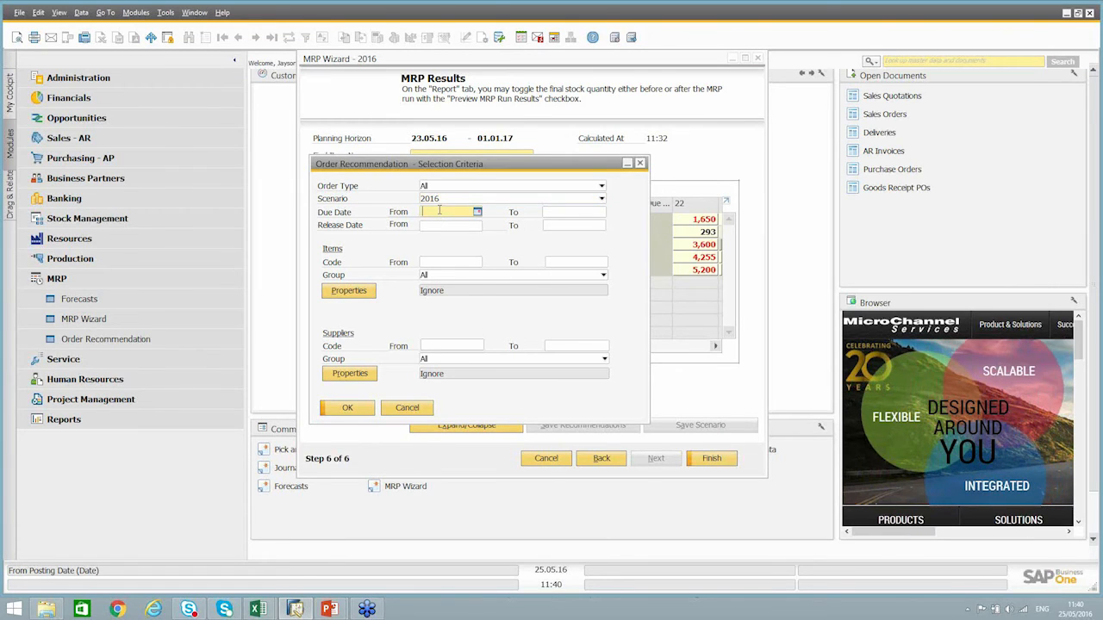
{"action": "type", "text": "01"}
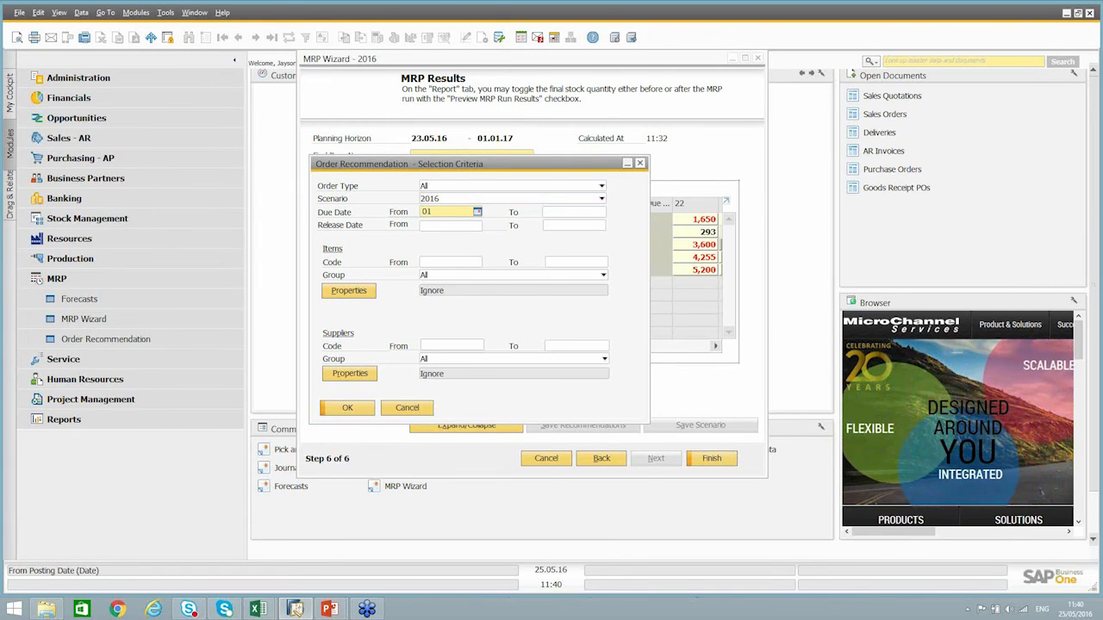
{"action": "key", "text": "Tab"}
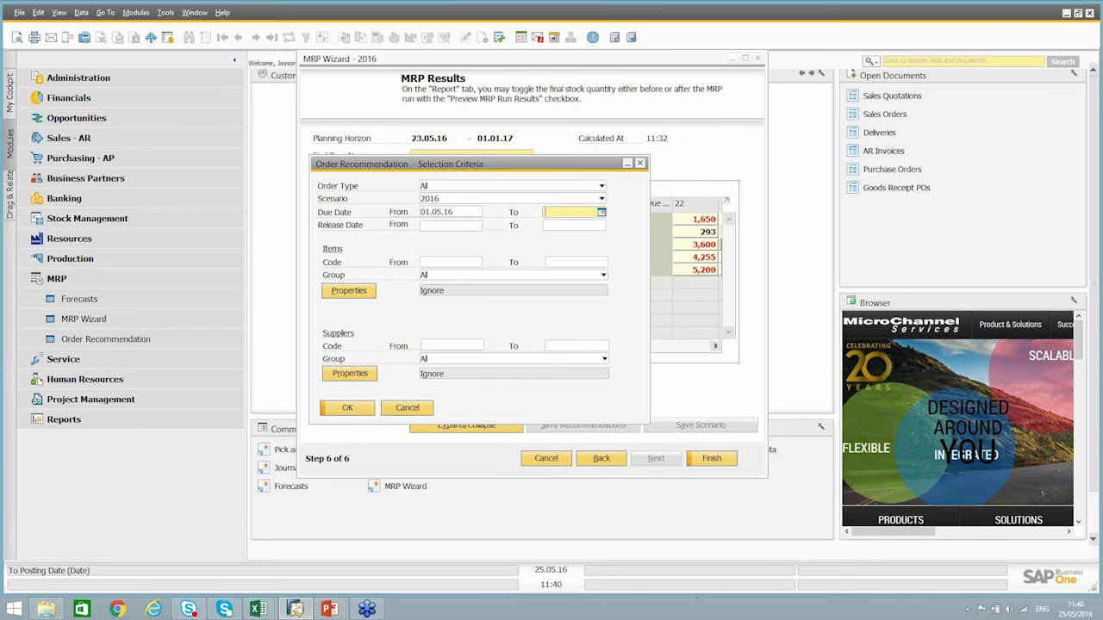
{"action": "type", "text": "3"}
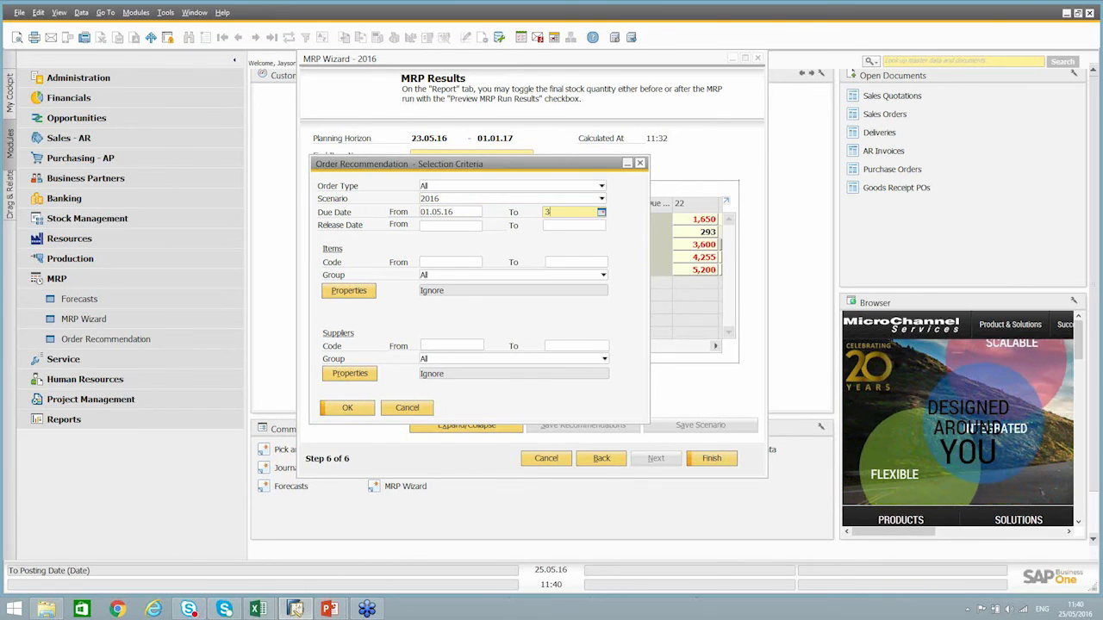
{"action": "type", "text": "00"}
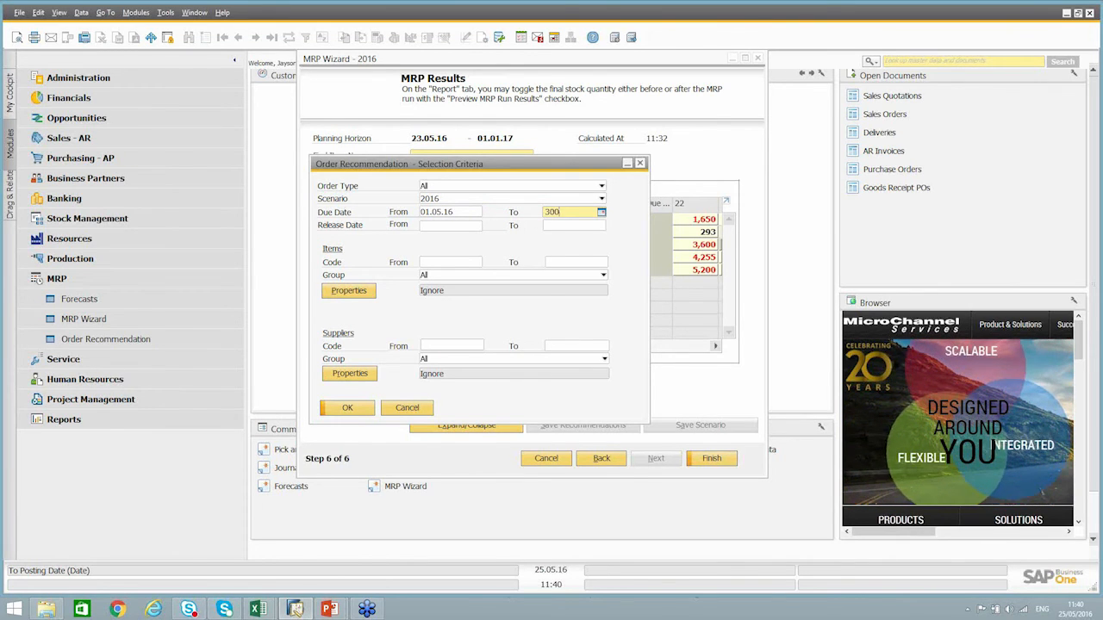
{"action": "key", "text": "Tab"}
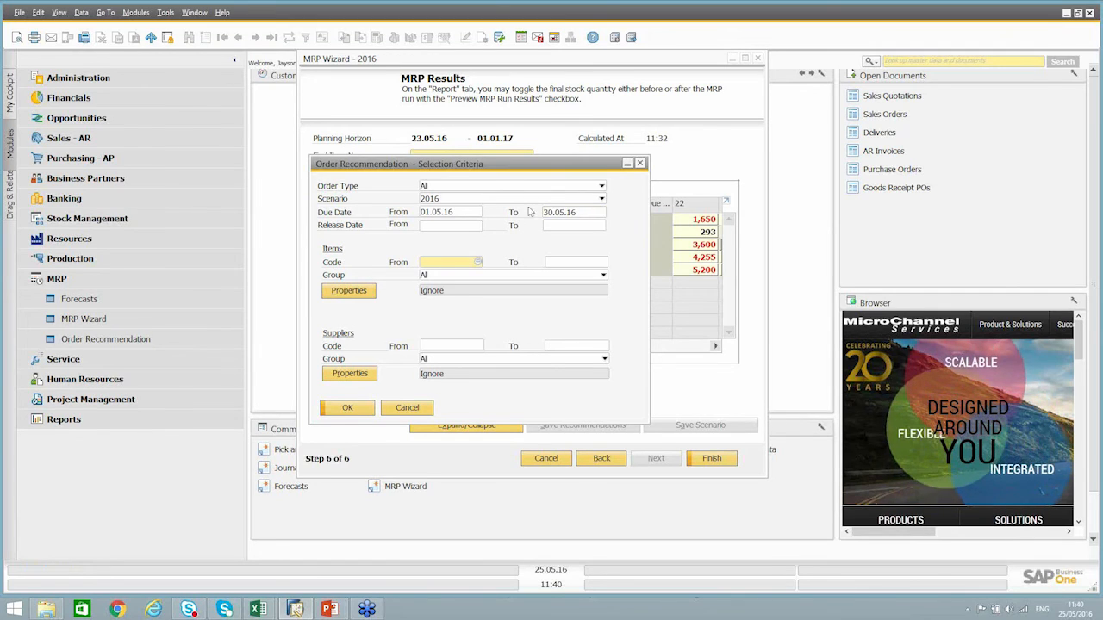
{"action": "left_click", "coordinate": [573, 212]}
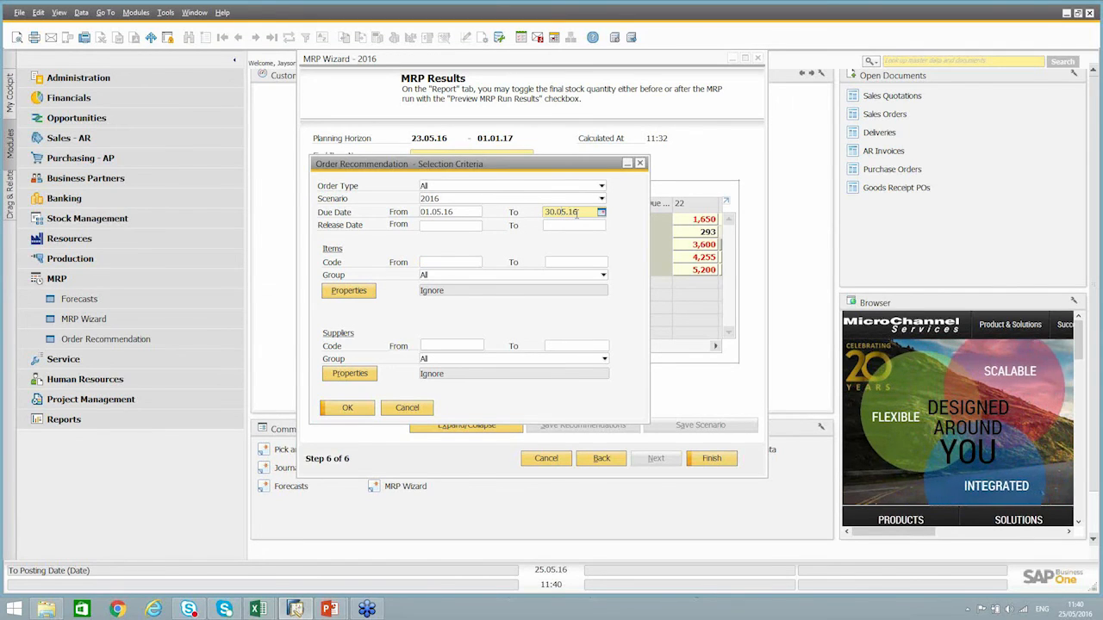
{"action": "key", "text": "Left"}
{"action": "key", "text": "Left"}
{"action": "key", "text": "Left"}
{"action": "key", "text": "BackSpace"}
{"action": "type", "text": "6"}
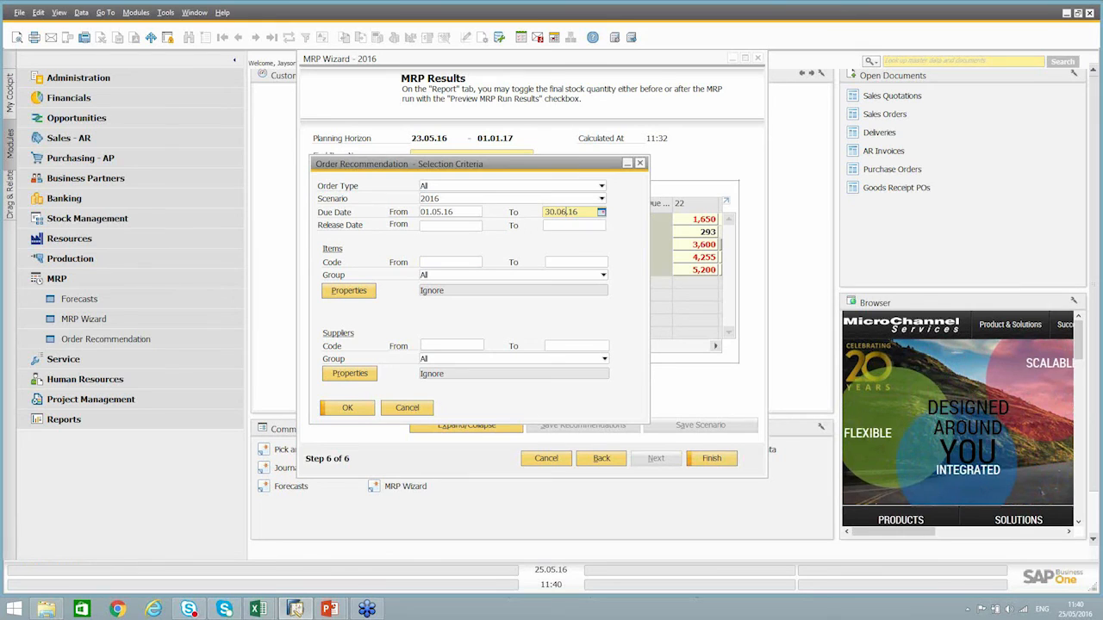
{"action": "left_click", "coordinate": [347, 408]}
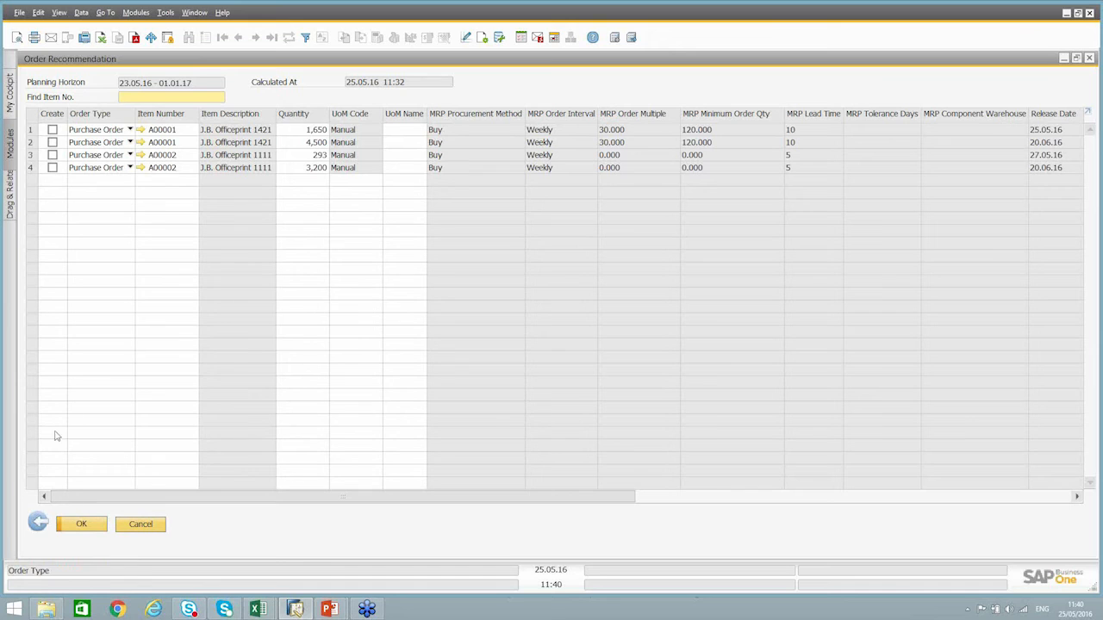
{"action": "left_click", "coordinate": [36, 523]}
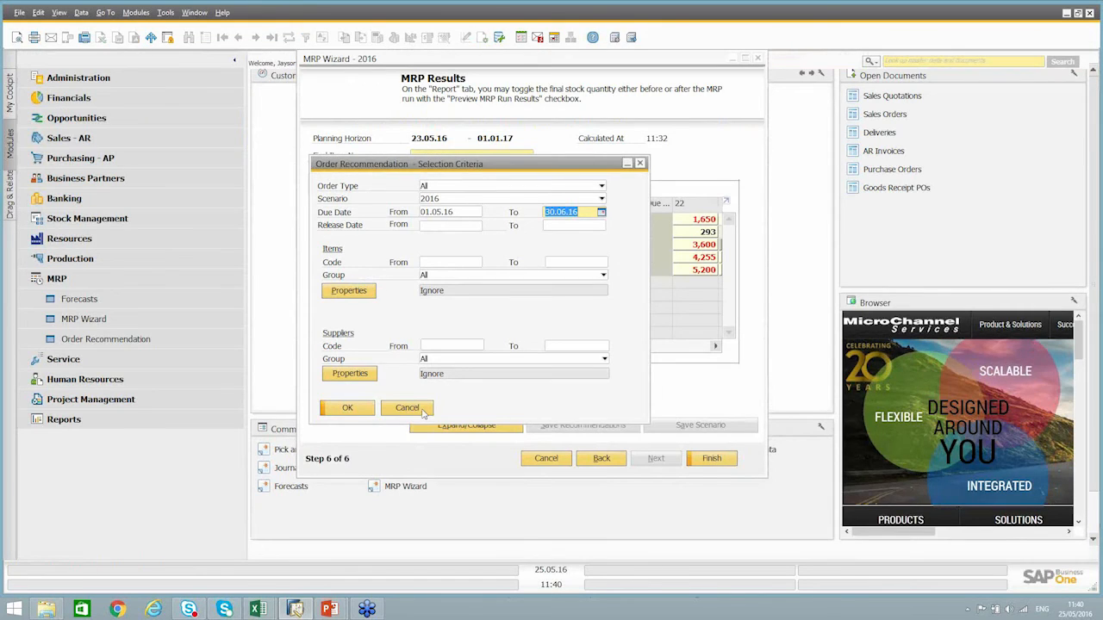
{"action": "left_click", "coordinate": [421, 411]}
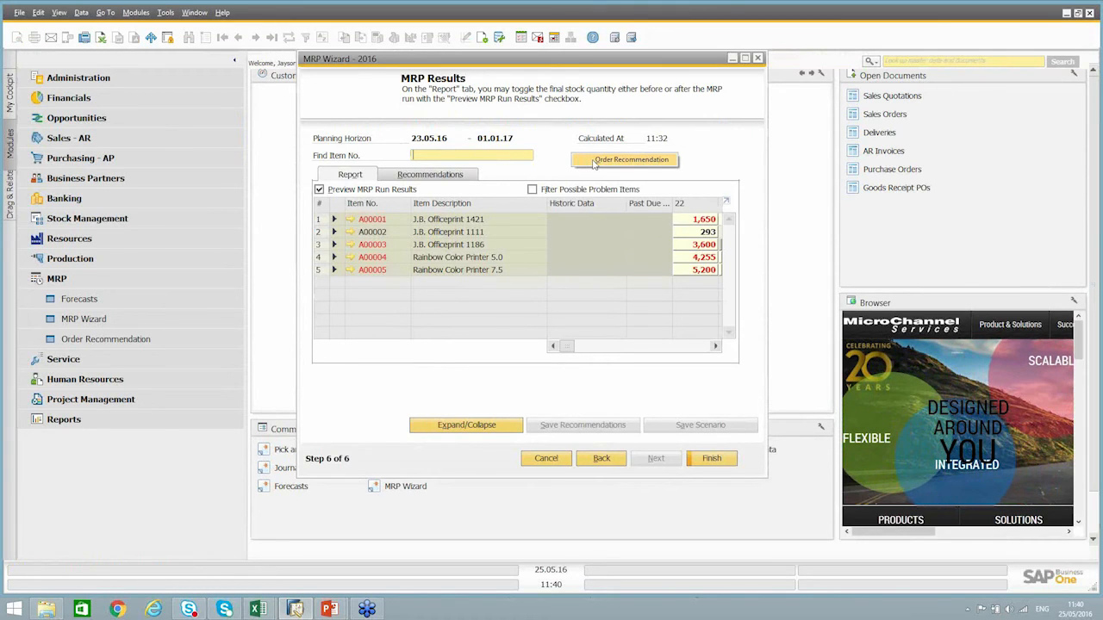
Open the order recommendations from the MRP results and view the table's filter fields without applying a filter
{"action": "left_click", "coordinate": [593, 162]}
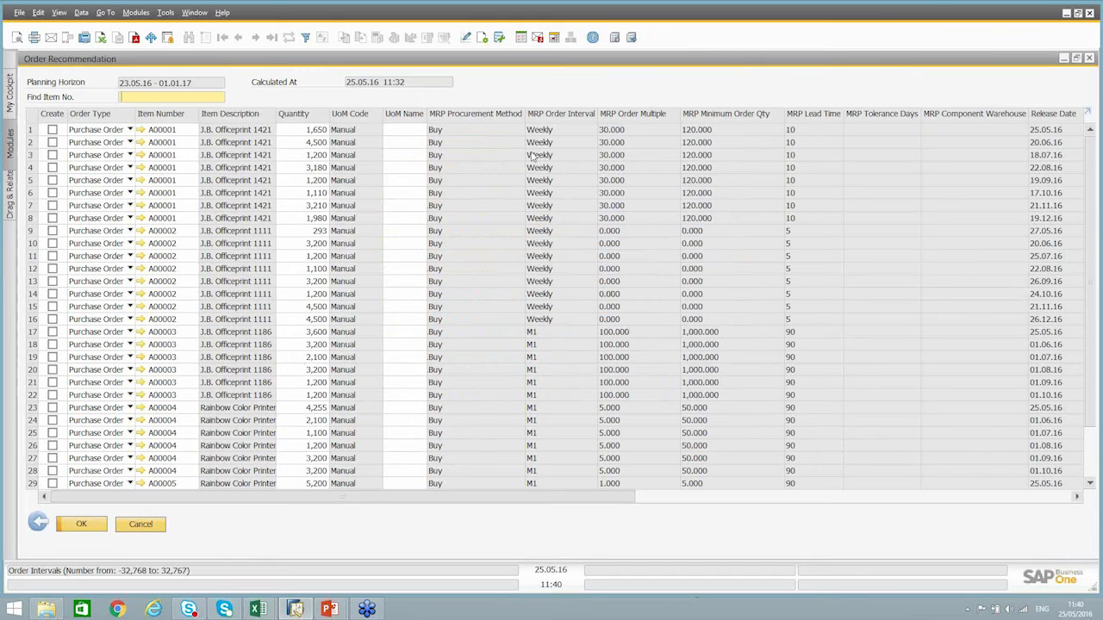
{"action": "left_click", "coordinate": [306, 38]}
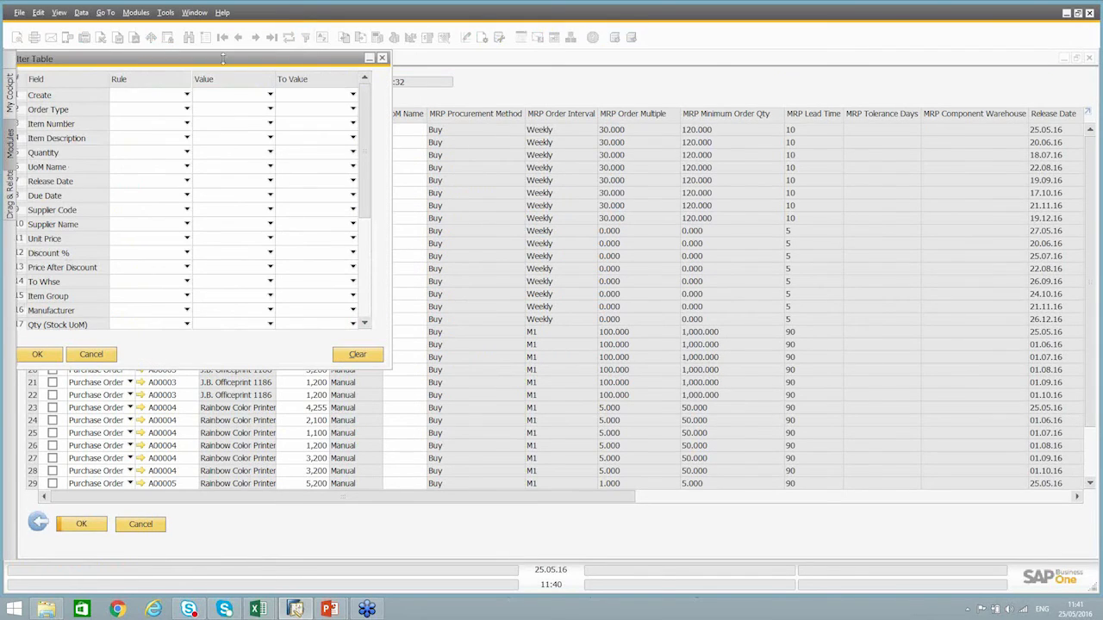
{"action": "left_click_drag", "start_coordinate": [222, 58], "coordinate": [372, 110]}
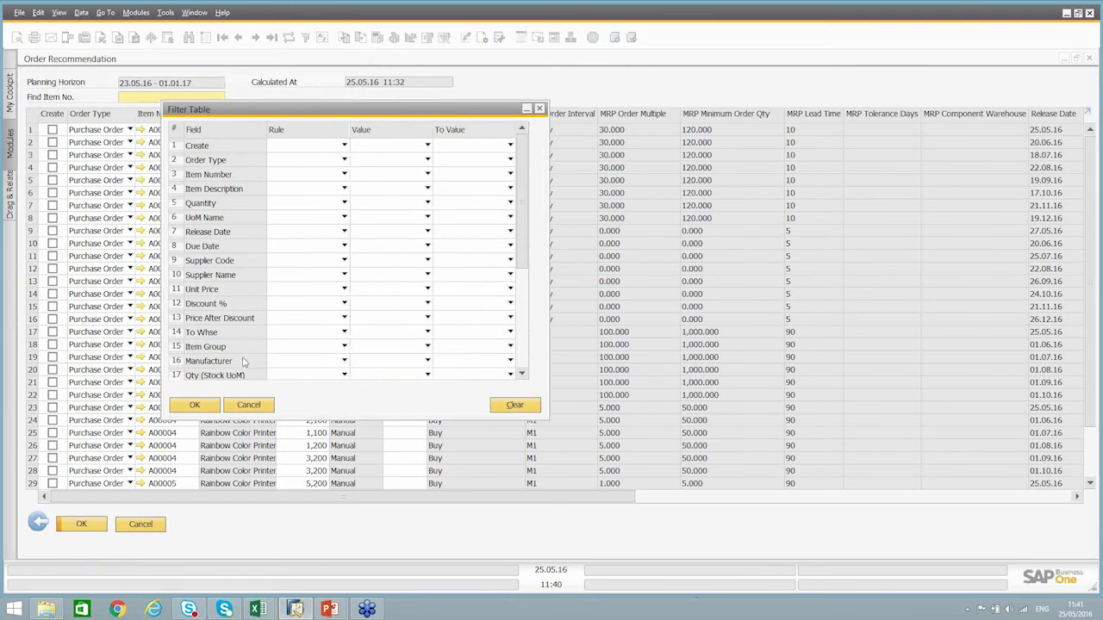
{"action": "left_click", "coordinate": [256, 408]}
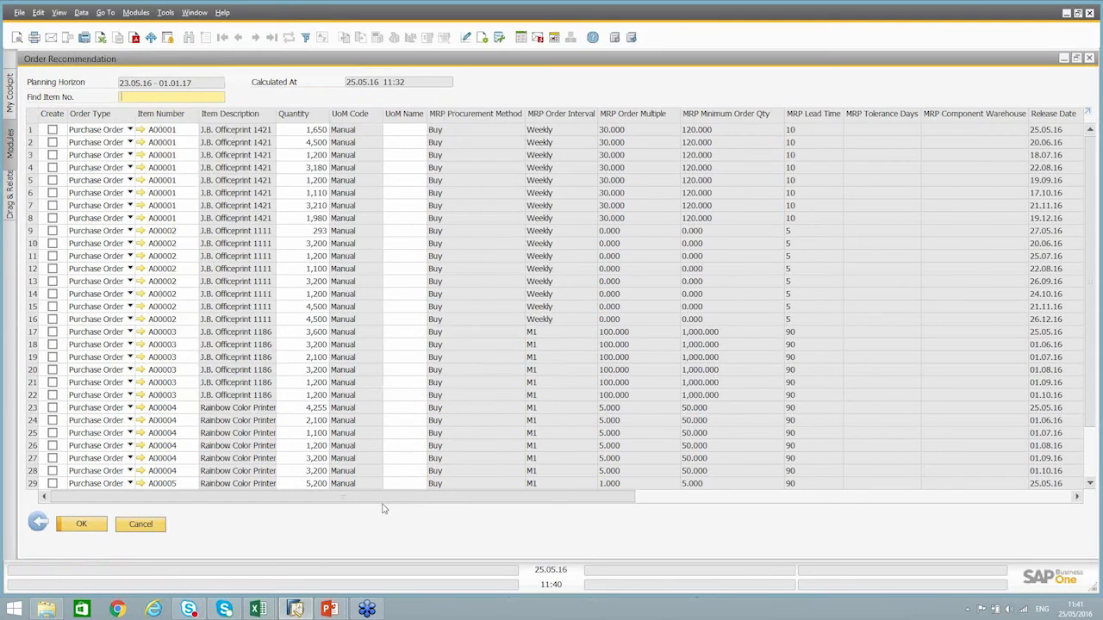
Sort the order recommendations by due date and by supplier code
{"action": "left_click_drag", "start_coordinate": [385, 507], "coordinate": [560, 504]}
{"action": "left_click", "coordinate": [807, 142]}
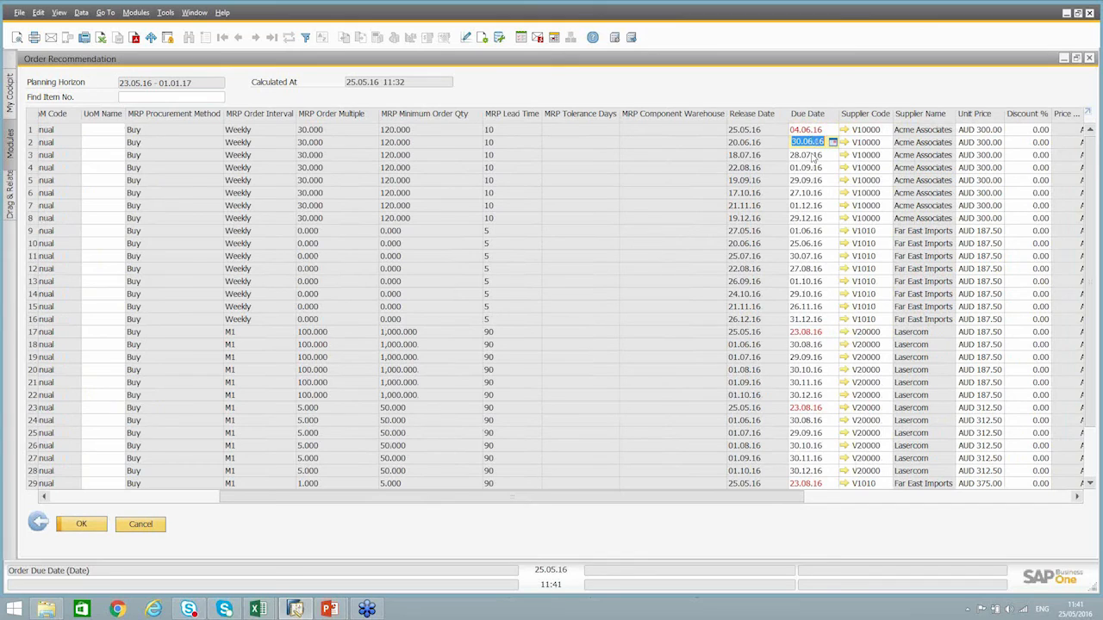
{"action": "left_click", "coordinate": [813, 155]}
{"action": "double_click", "coordinate": [810, 114]}
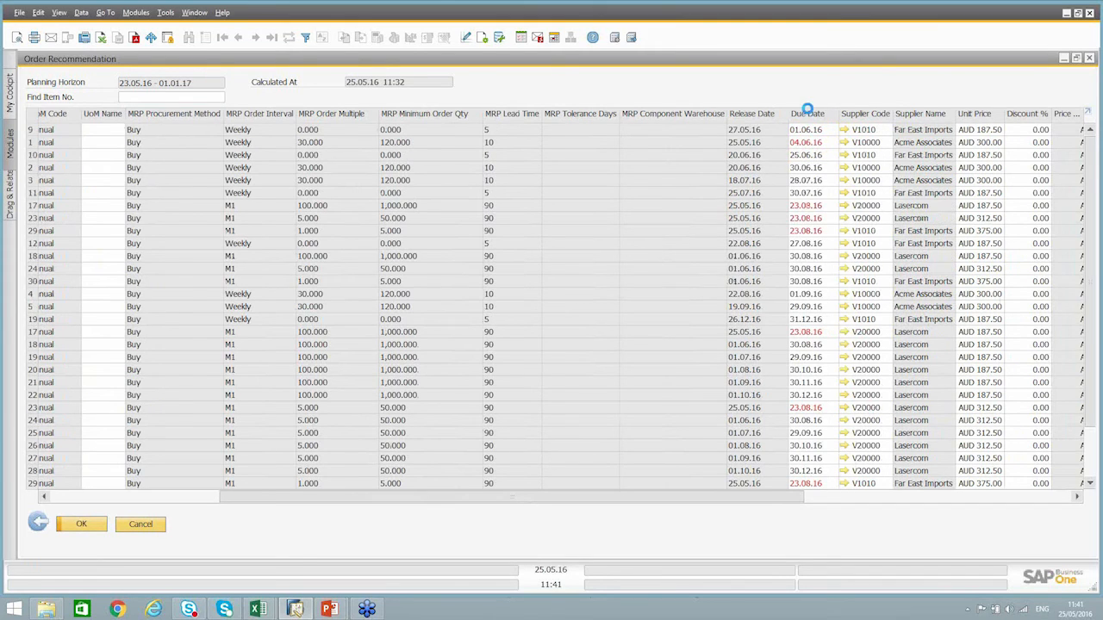
{"action": "double_click", "coordinate": [870, 113]}
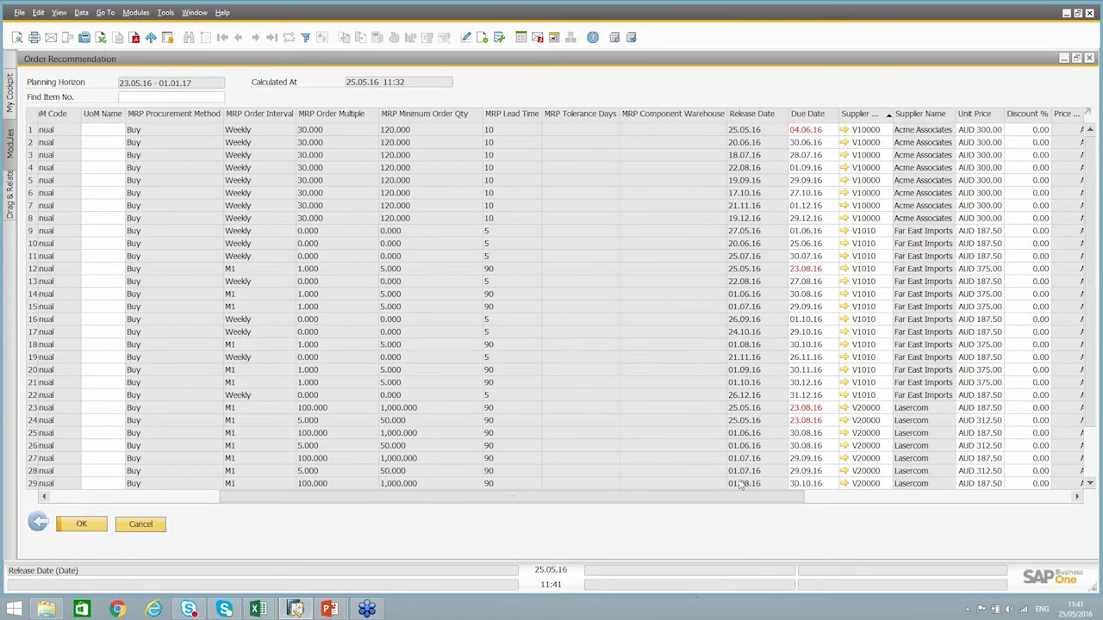
Check the editable quantity of the first A00001 recommendation and sort the list by due date again
{"action": "left_click_drag", "start_coordinate": [726, 507], "coordinate": [382, 497]}
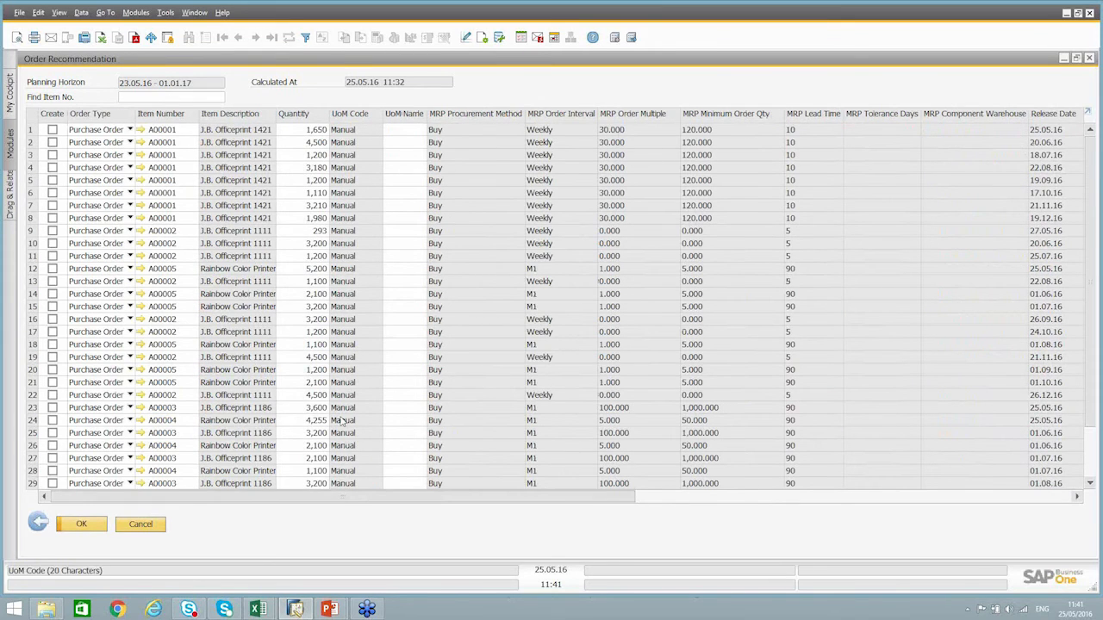
{"action": "left_click", "coordinate": [321, 131]}
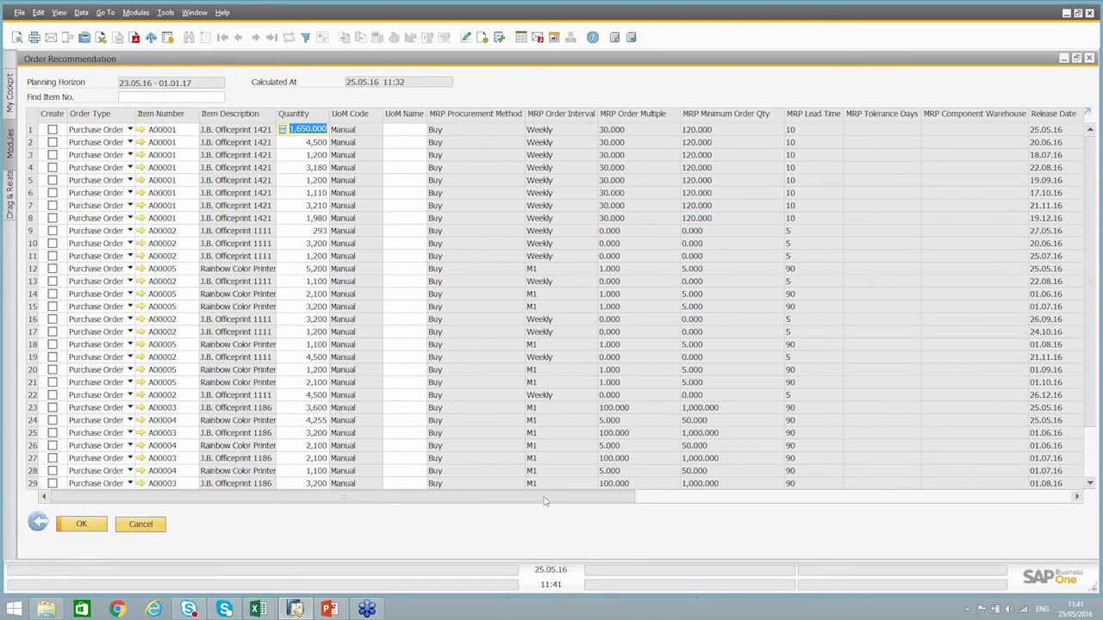
{"action": "left_click_drag", "start_coordinate": [549, 504], "coordinate": [663, 509]}
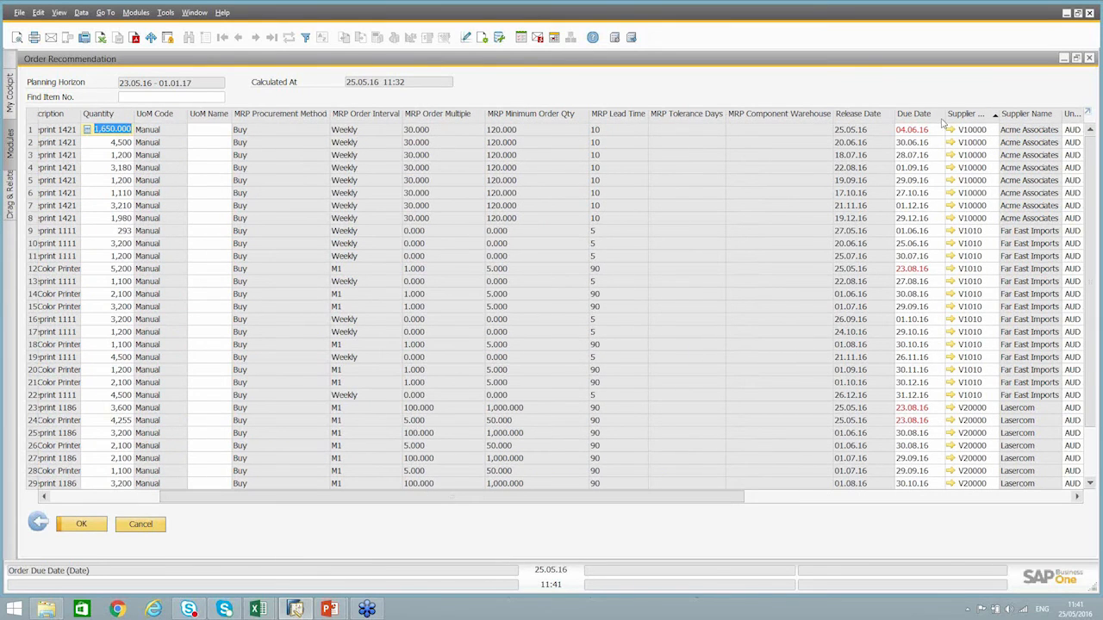
{"action": "left_click", "coordinate": [919, 115]}
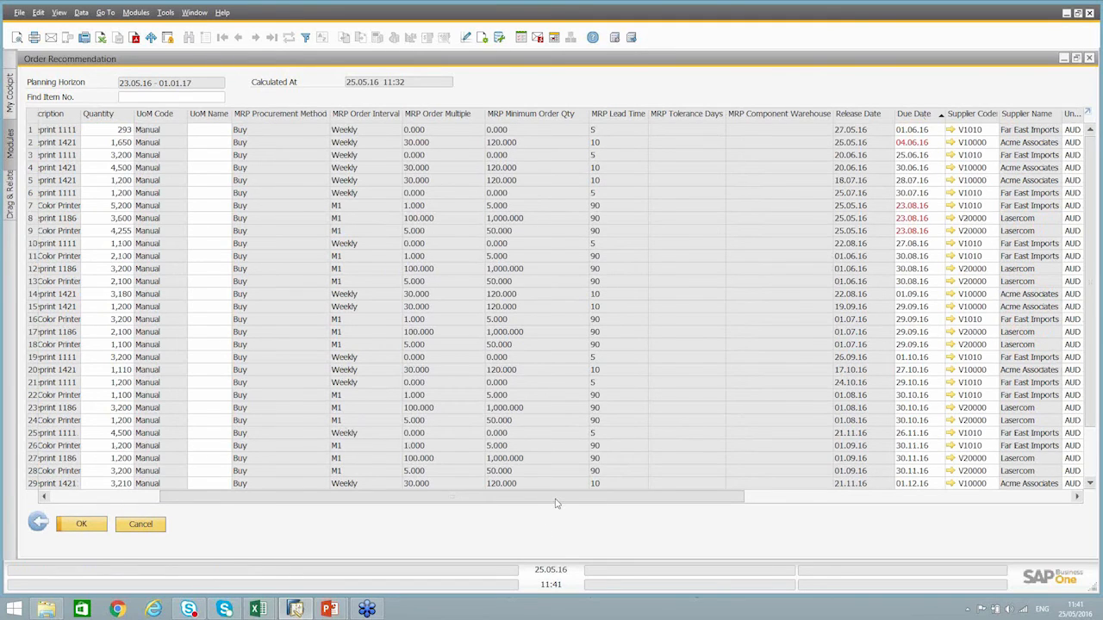
{"action": "left_click_drag", "start_coordinate": [556, 499], "coordinate": [445, 499]}
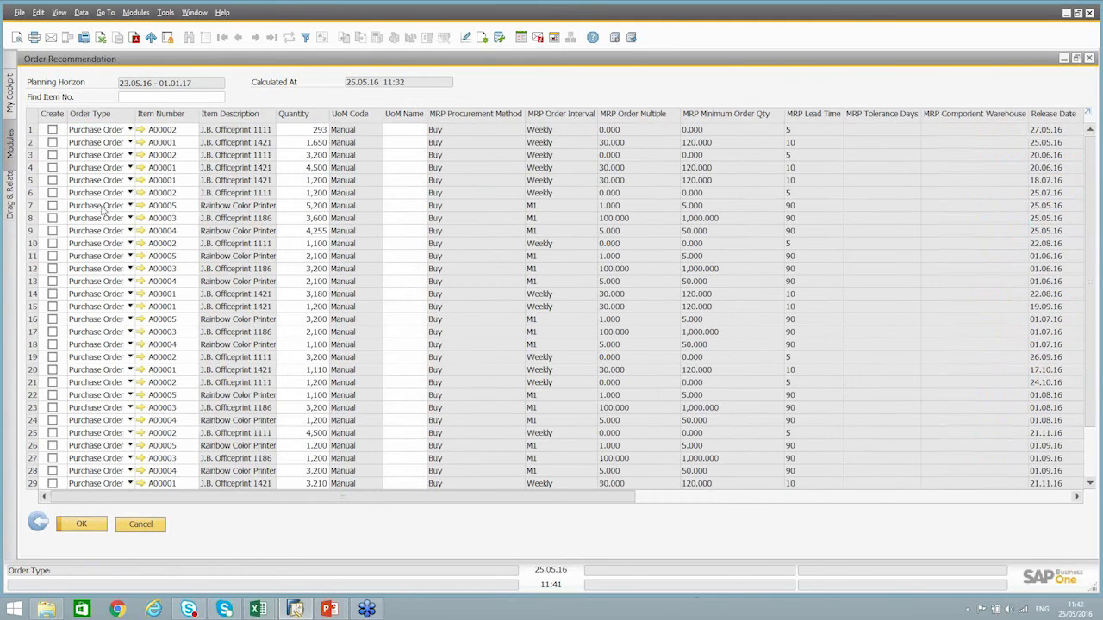
Mark the 5,200 recommendation for A00005 and the 4,255 recommendation for A00004 for creation, and check their supplier codes
{"action": "left_click", "coordinate": [52, 205]}
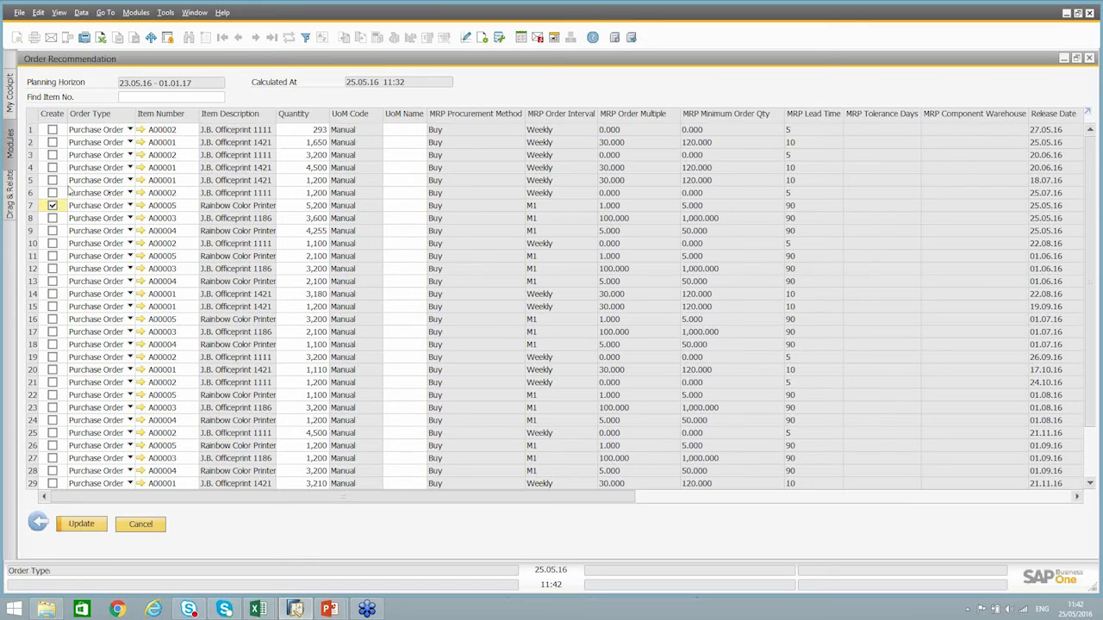
{"action": "left_click", "coordinate": [52, 231]}
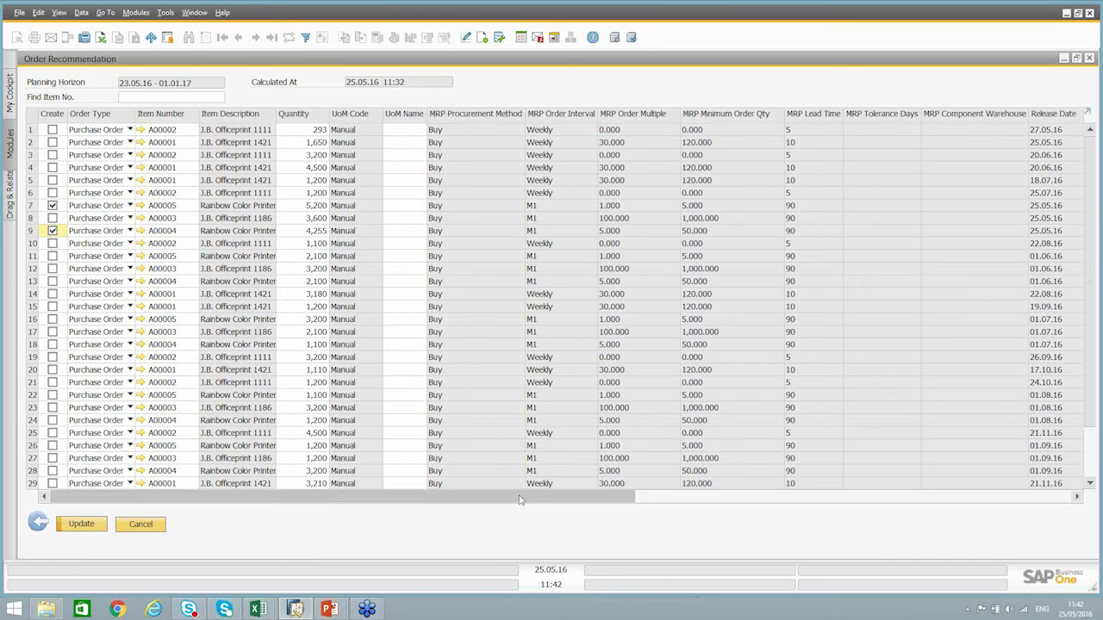
{"action": "left_click_drag", "start_coordinate": [525, 498], "coordinate": [617, 512]}
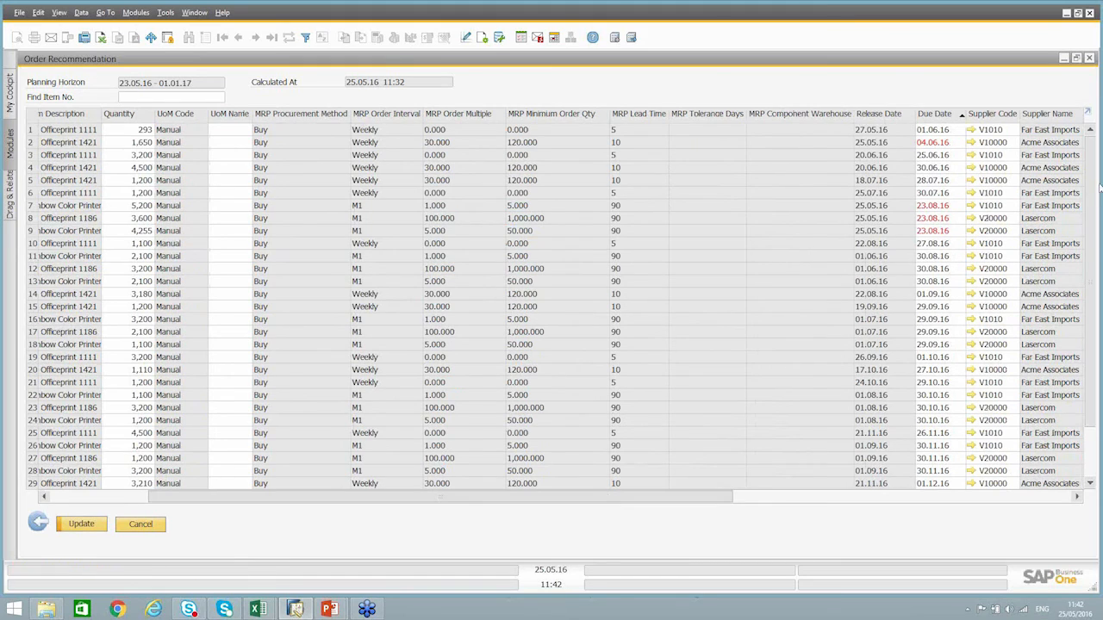
{"action": "left_click", "coordinate": [1008, 207]}
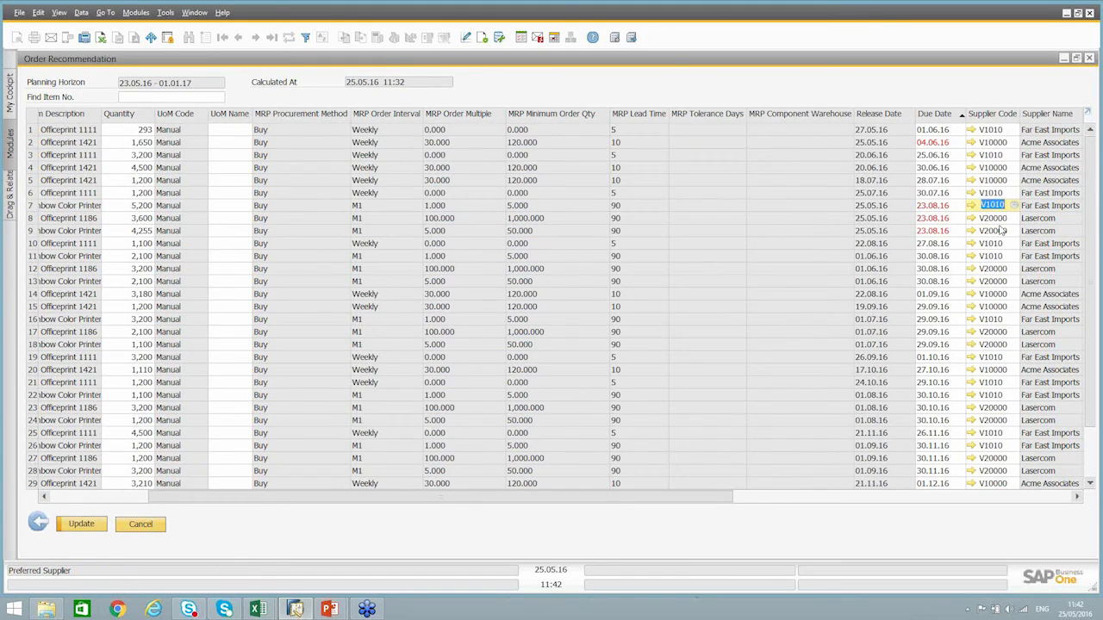
{"action": "left_click", "coordinate": [1004, 230]}
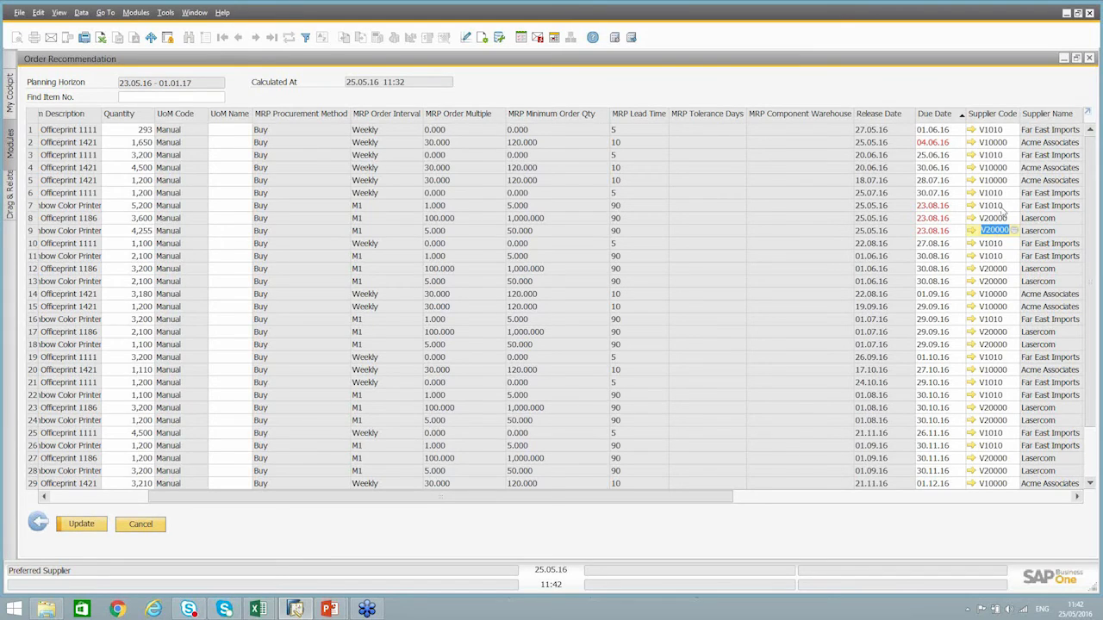
{"action": "left_click", "coordinate": [1002, 206]}
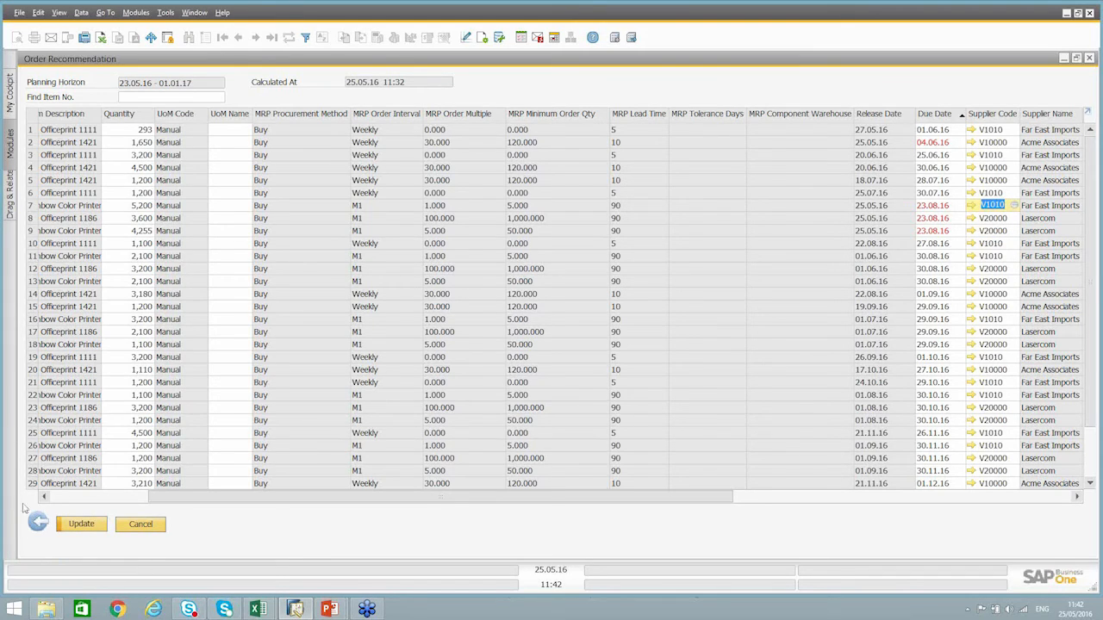
Create the purchase orders from the marked recommendations and dismiss the system message
{"action": "left_click", "coordinate": [85, 498]}
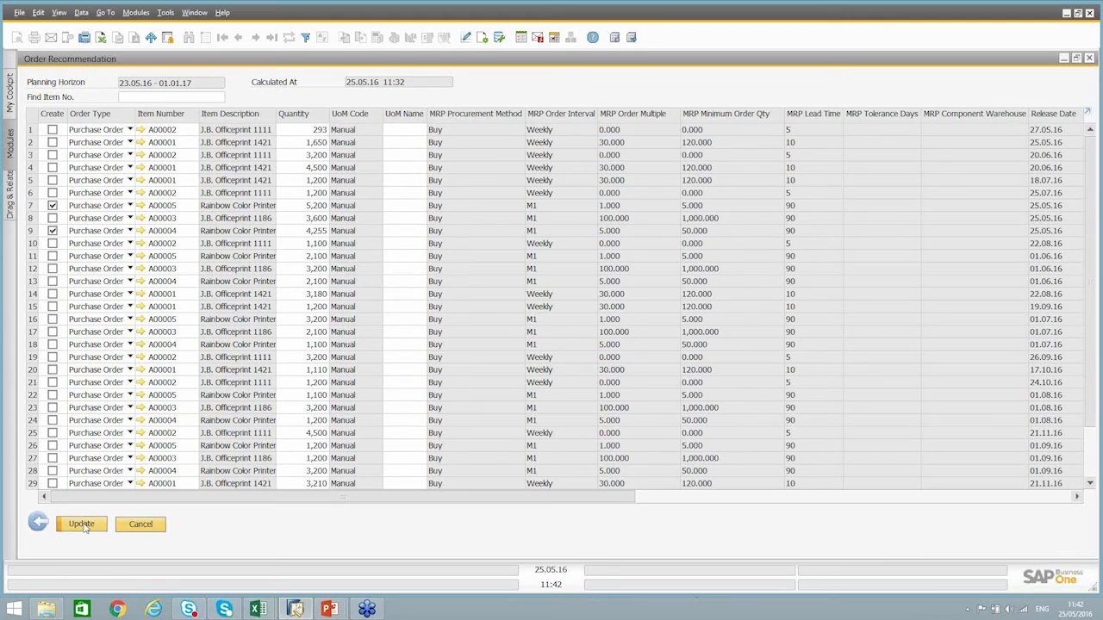
{"action": "left_click", "coordinate": [82, 525]}
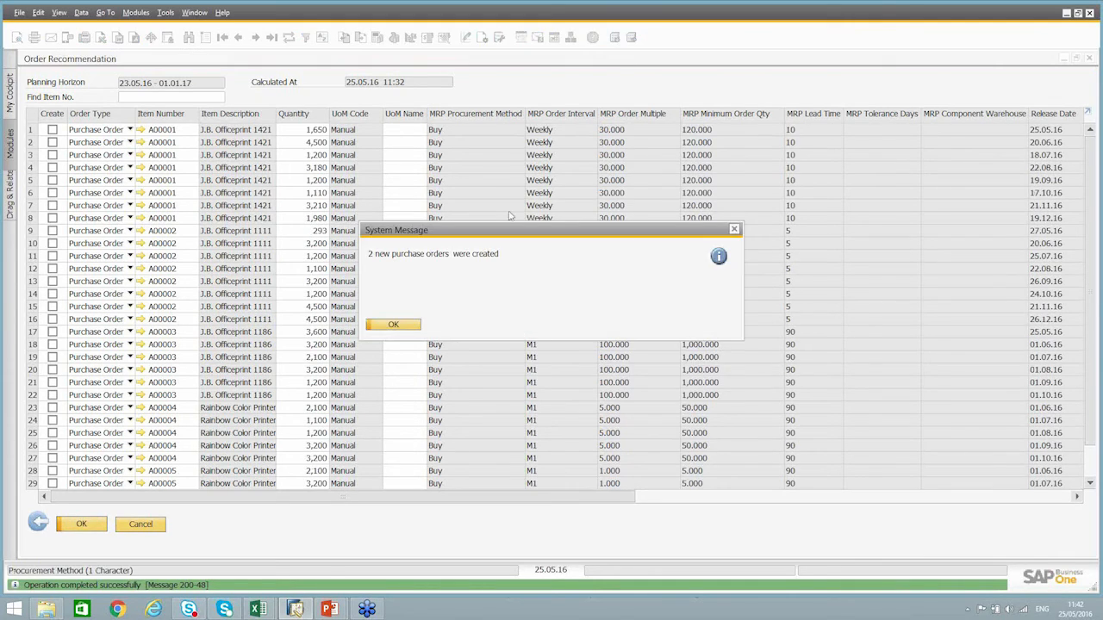
{"action": "left_click", "coordinate": [392, 325]}
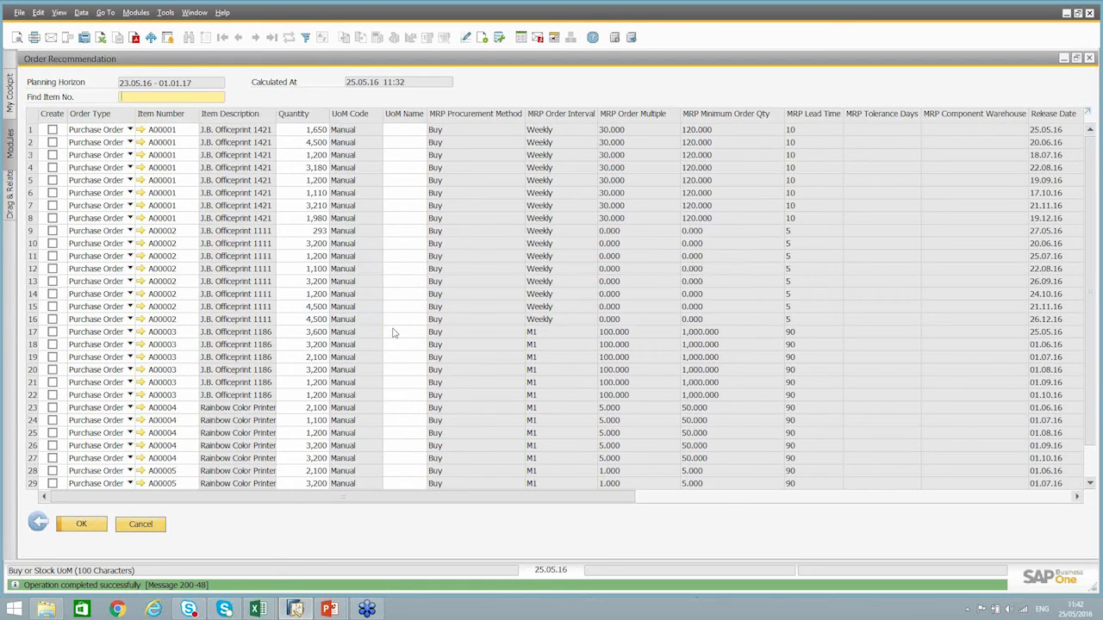
Open the purchase order document, review the last record and its delivery date, and view the record before it
{"action": "left_click", "coordinate": [134, 13]}
{"action": "mouse_move", "coordinate": [209, 80]}
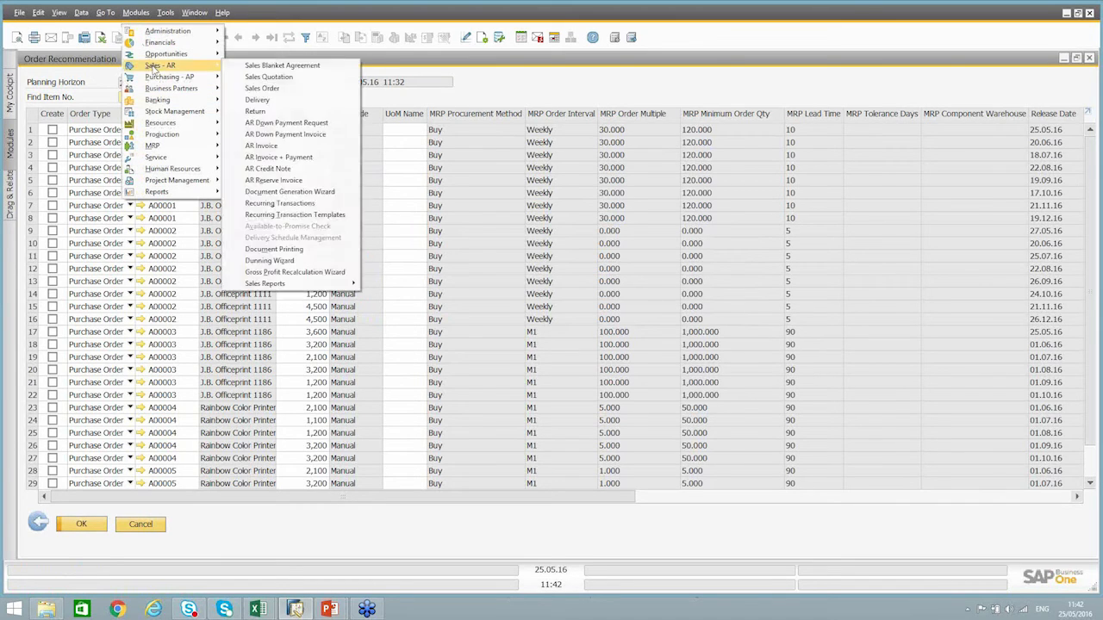
{"action": "left_click", "coordinate": [286, 111]}
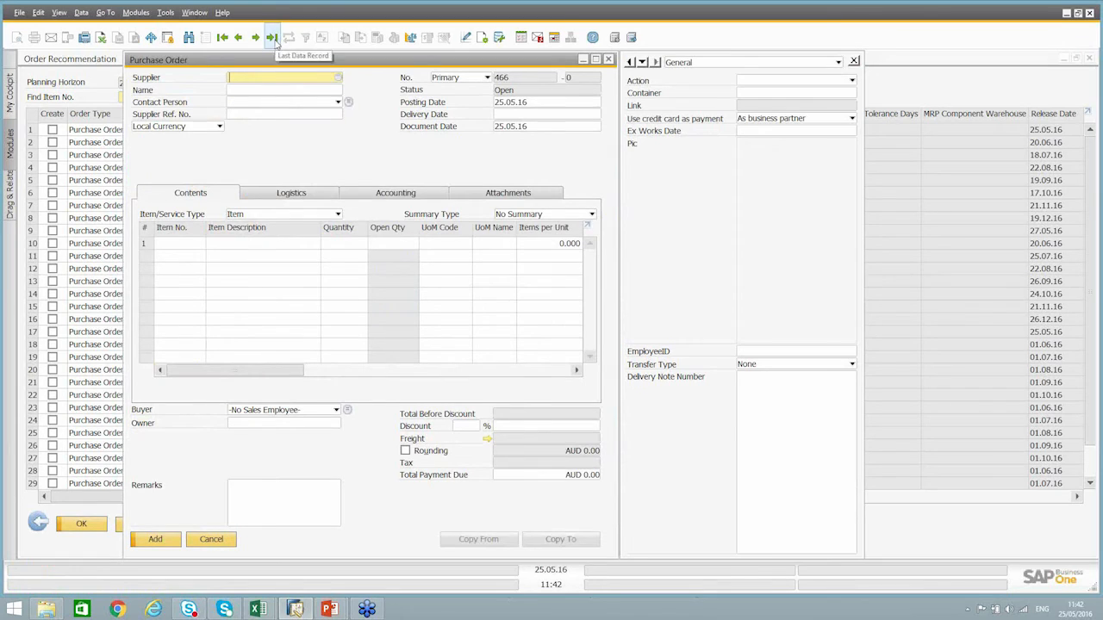
{"action": "left_click", "coordinate": [273, 38]}
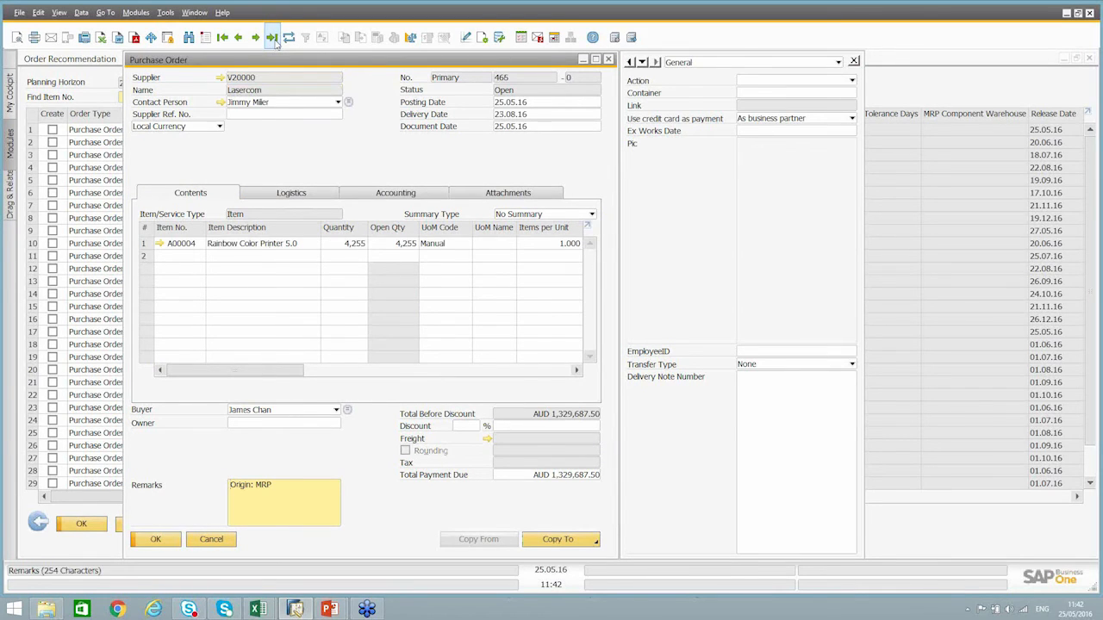
{"action": "left_click", "coordinate": [520, 102]}
{"action": "key", "text": "Tab"}
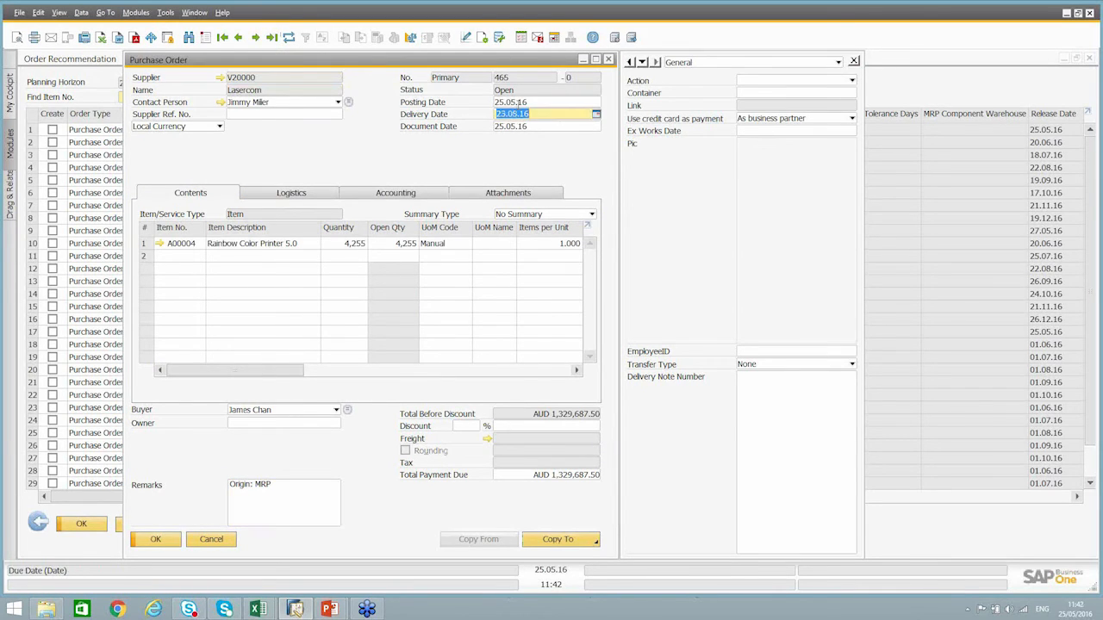
{"action": "left_click", "coordinate": [518, 102]}
{"action": "key", "text": "Tab"}
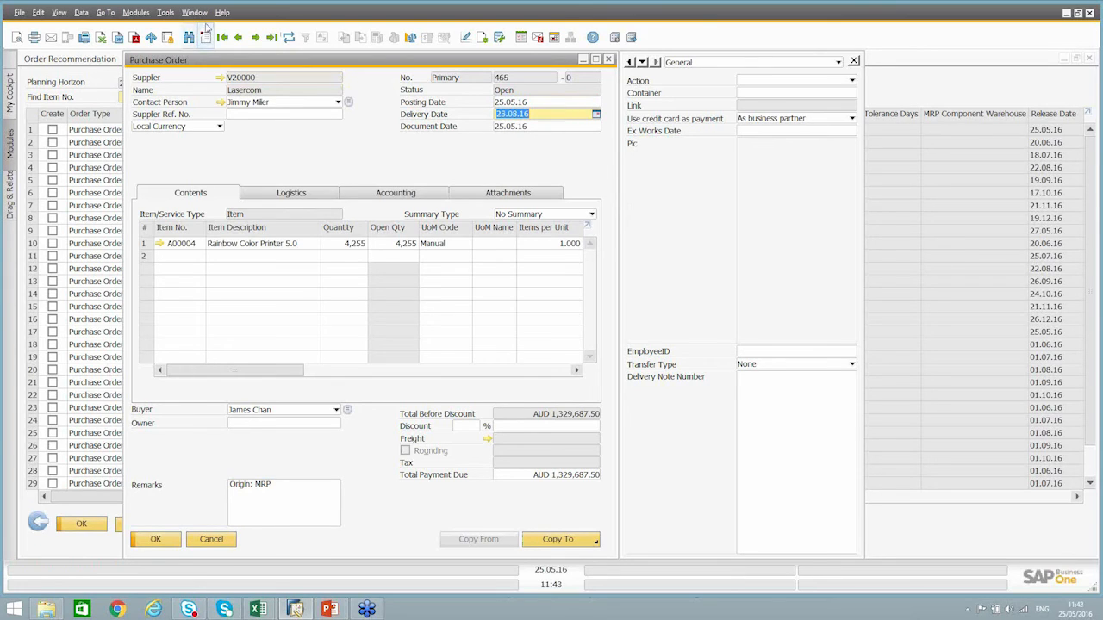
{"action": "left_click", "coordinate": [238, 38]}
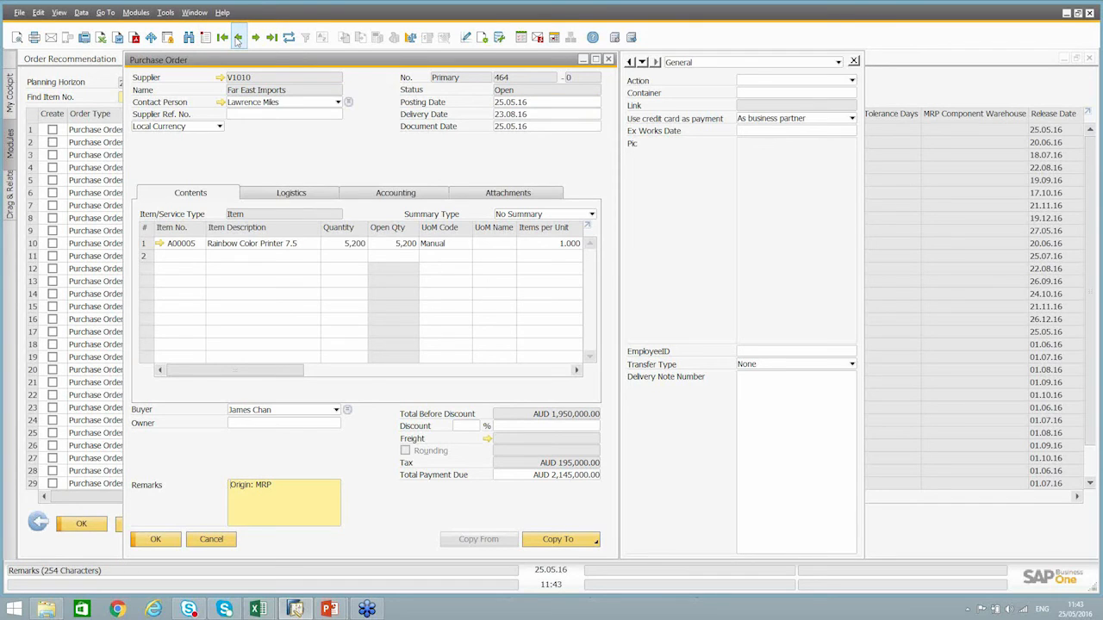
Close the purchase order and the order recommendation list, and finish the MRP wizard for scenario 2016
{"action": "left_click", "coordinate": [211, 540]}
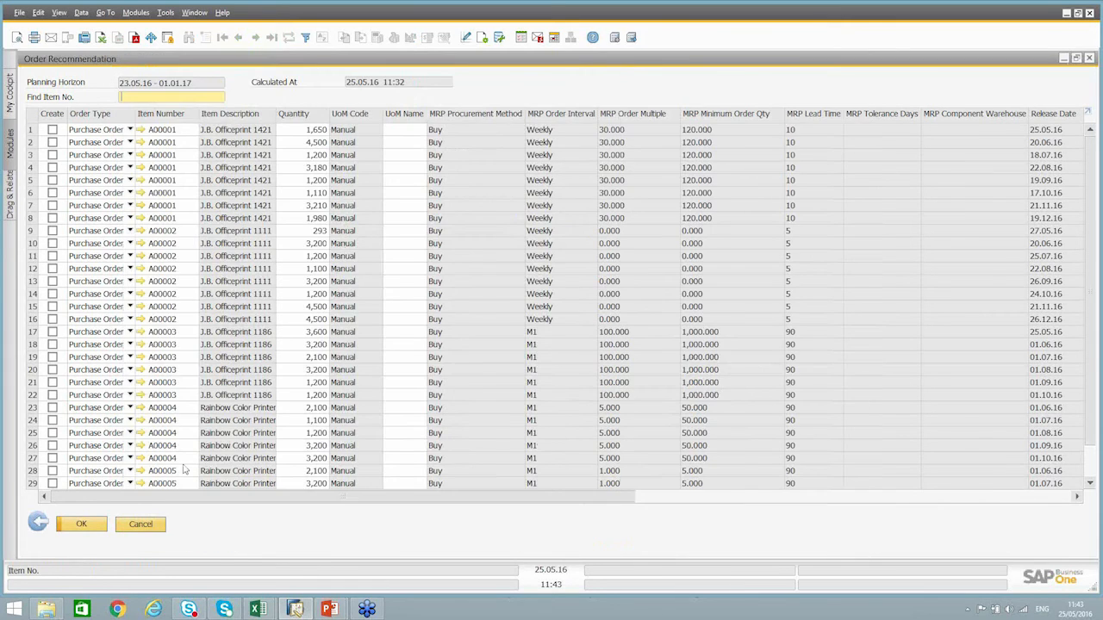
{"action": "left_click", "coordinate": [141, 525]}
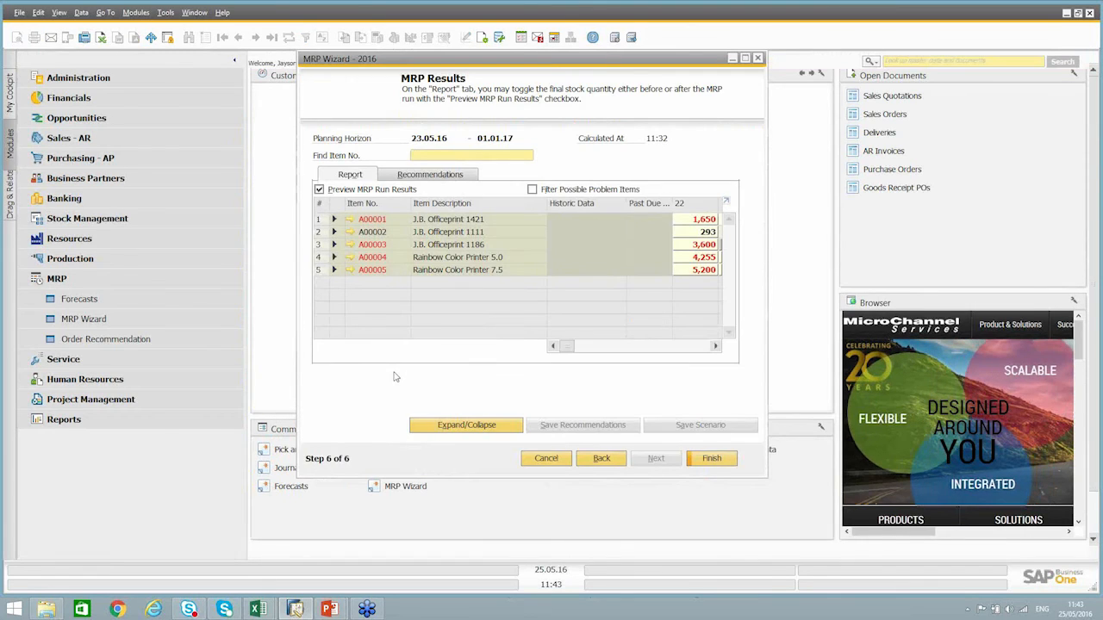
{"action": "left_click", "coordinate": [723, 461]}
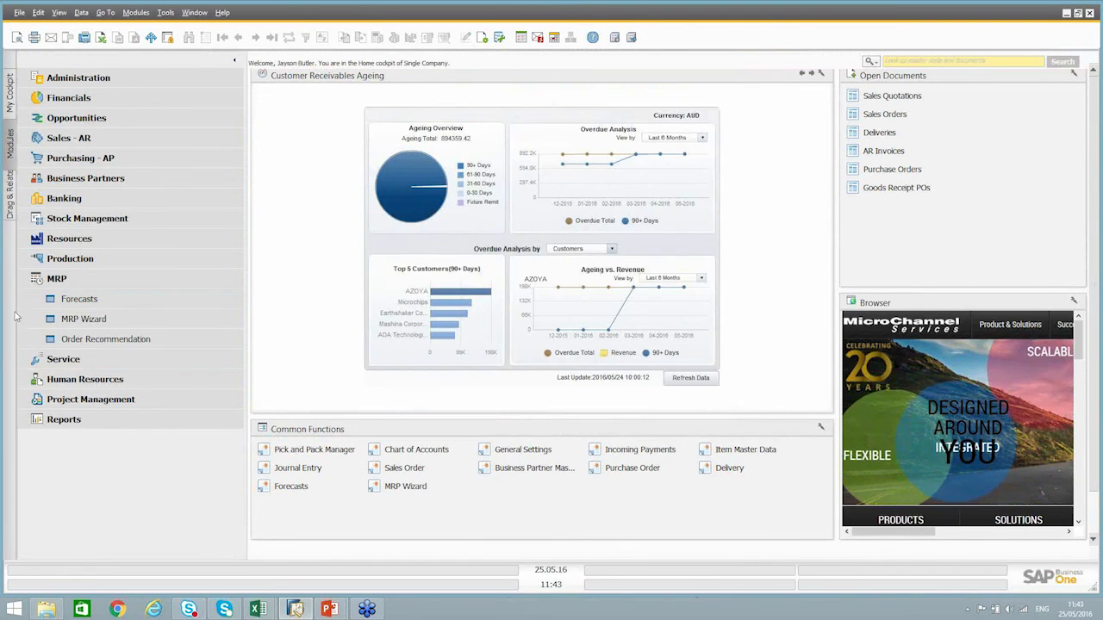
Start the MRP wizard, choose the existing scenario 2016P and proceed to its scenario details
{"action": "left_click", "coordinate": [84, 319]}
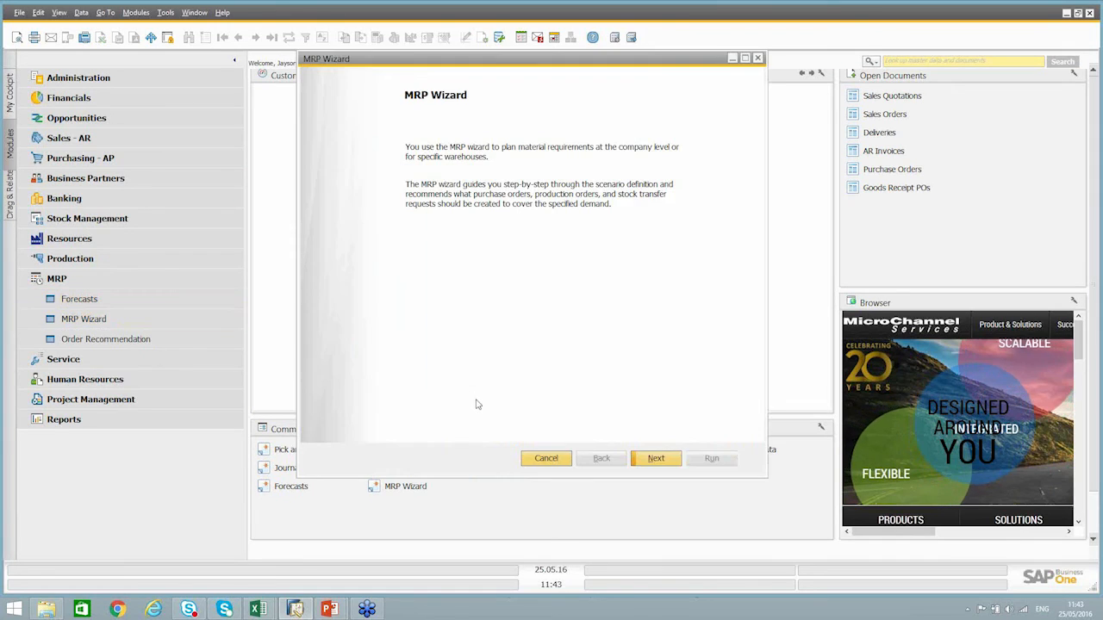
{"action": "left_click", "coordinate": [657, 461]}
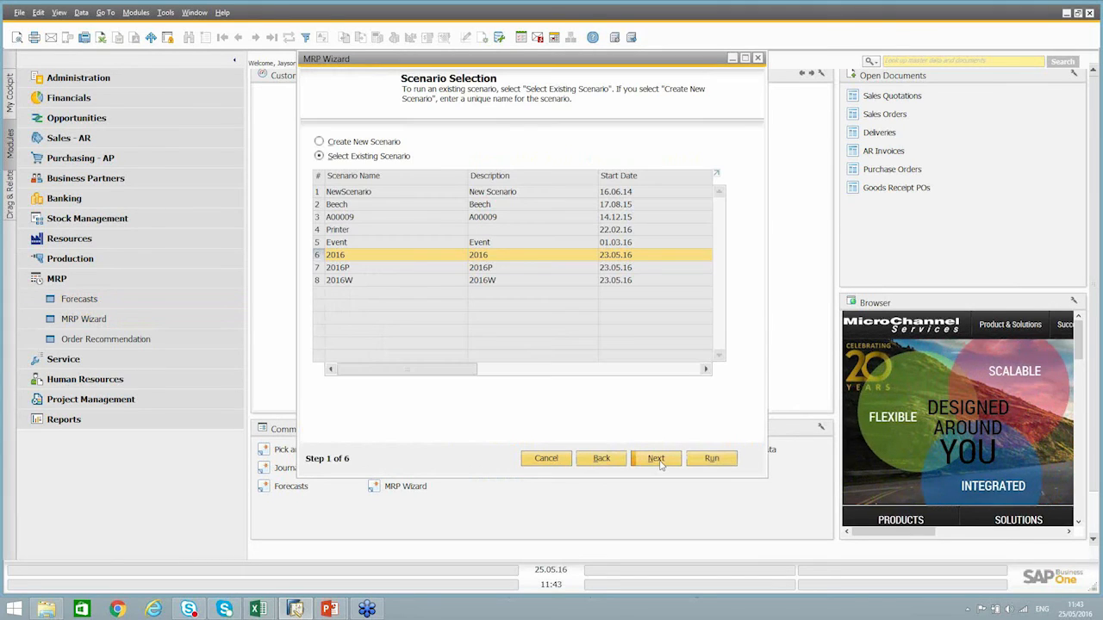
{"action": "left_click", "coordinate": [344, 271]}
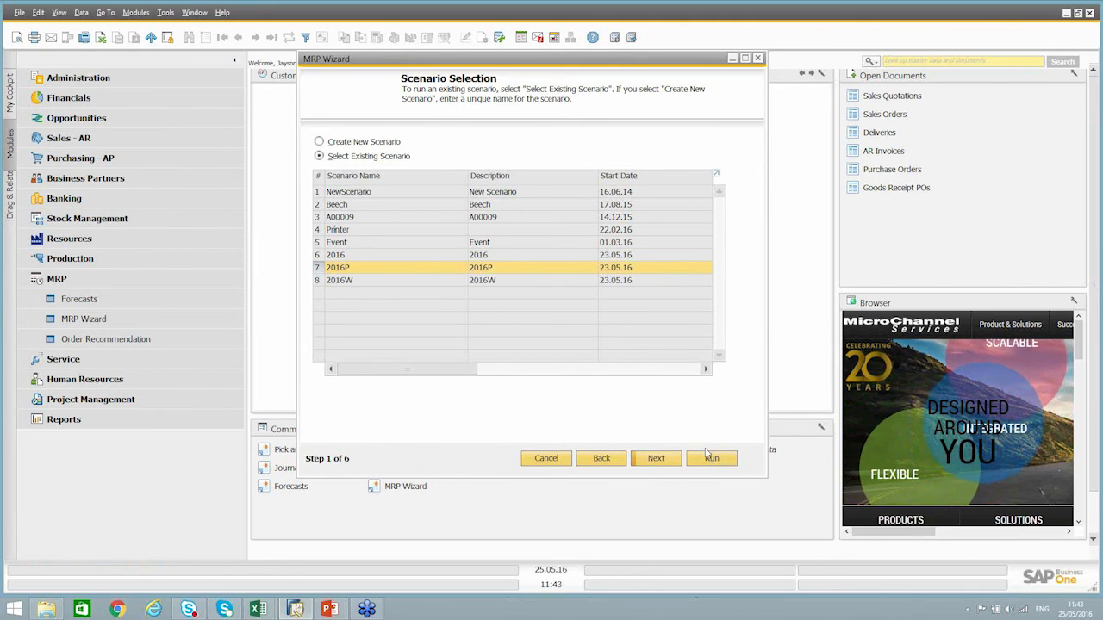
{"action": "left_click", "coordinate": [657, 460]}
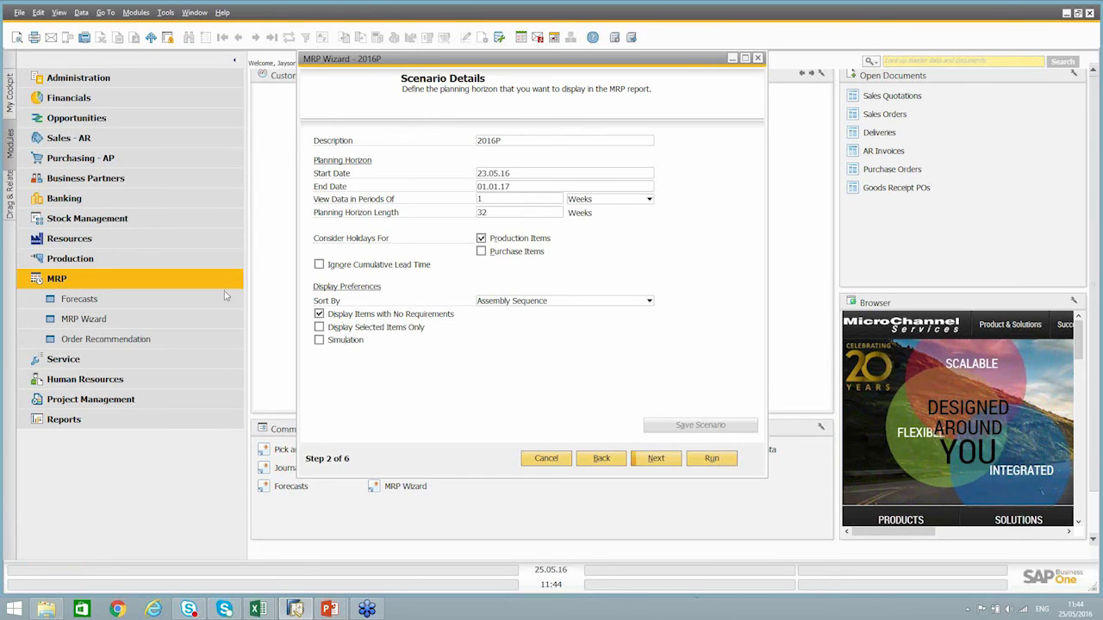
Review the sorting options in the scenario's display preferences and choose Assembly Sequence
{"action": "left_click", "coordinate": [497, 302]}
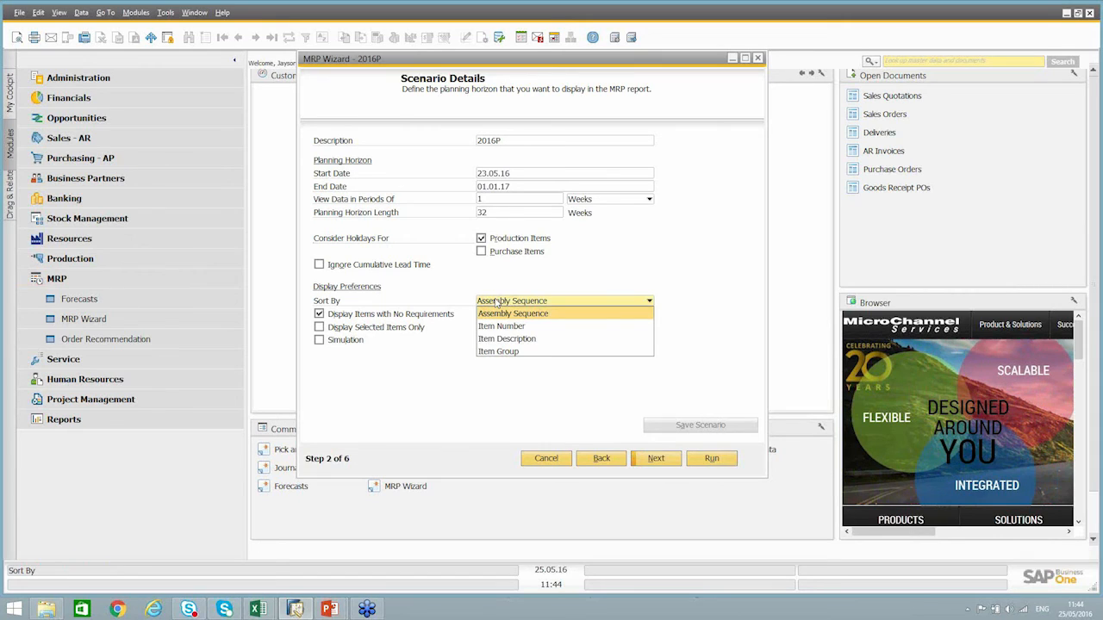
{"action": "left_click", "coordinate": [497, 302]}
{"action": "left_click", "coordinate": [497, 301]}
{"action": "left_click", "coordinate": [497, 302]}
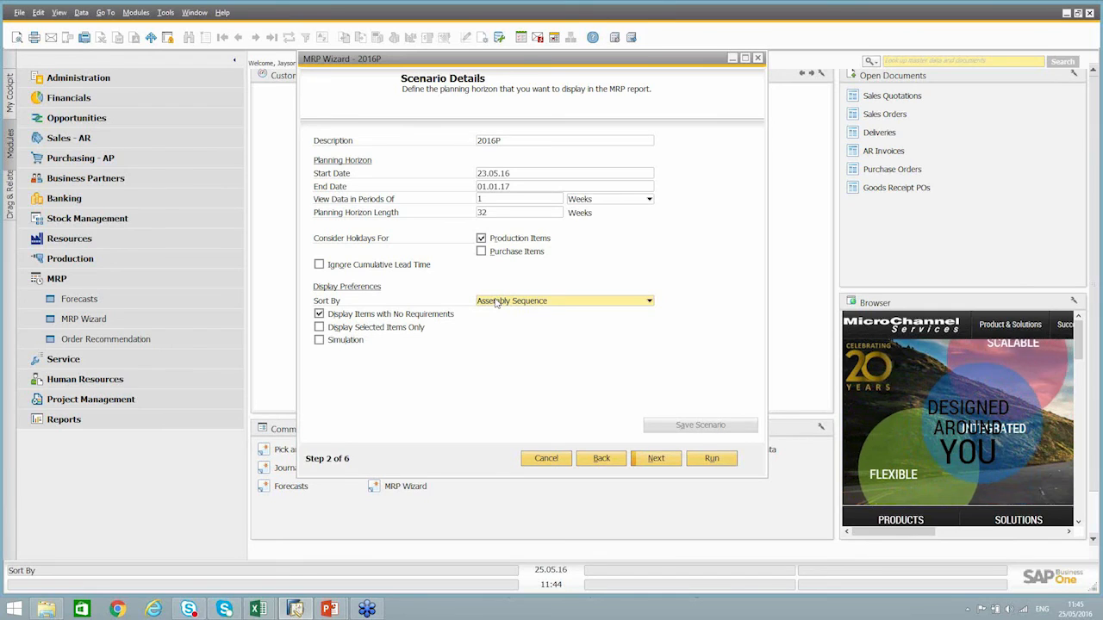
{"action": "left_click", "coordinate": [496, 302]}
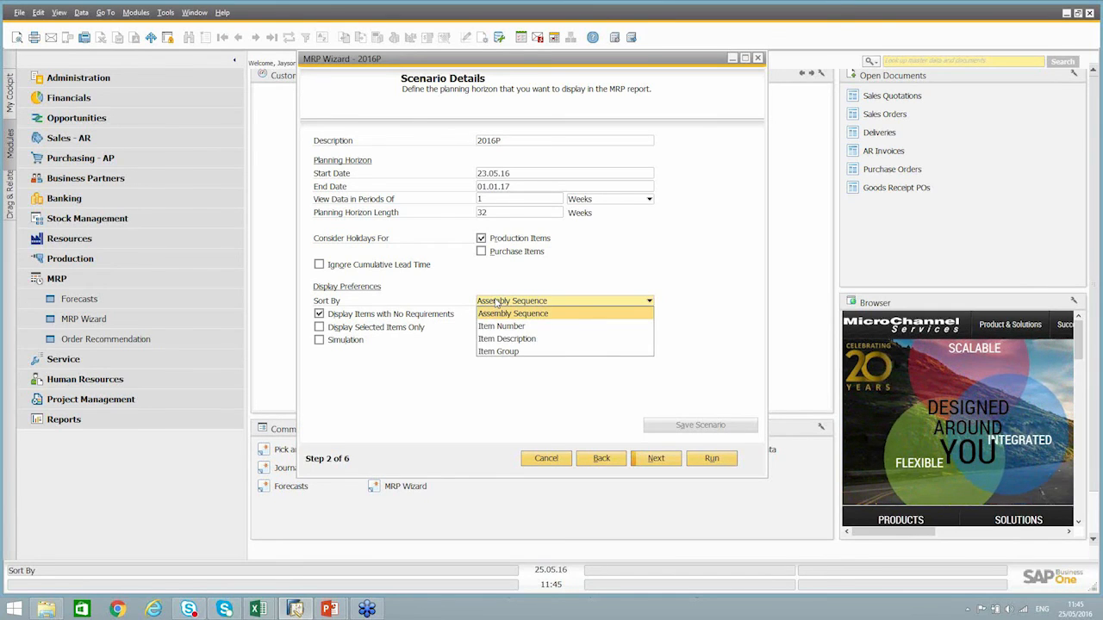
{"action": "left_click", "coordinate": [500, 313]}
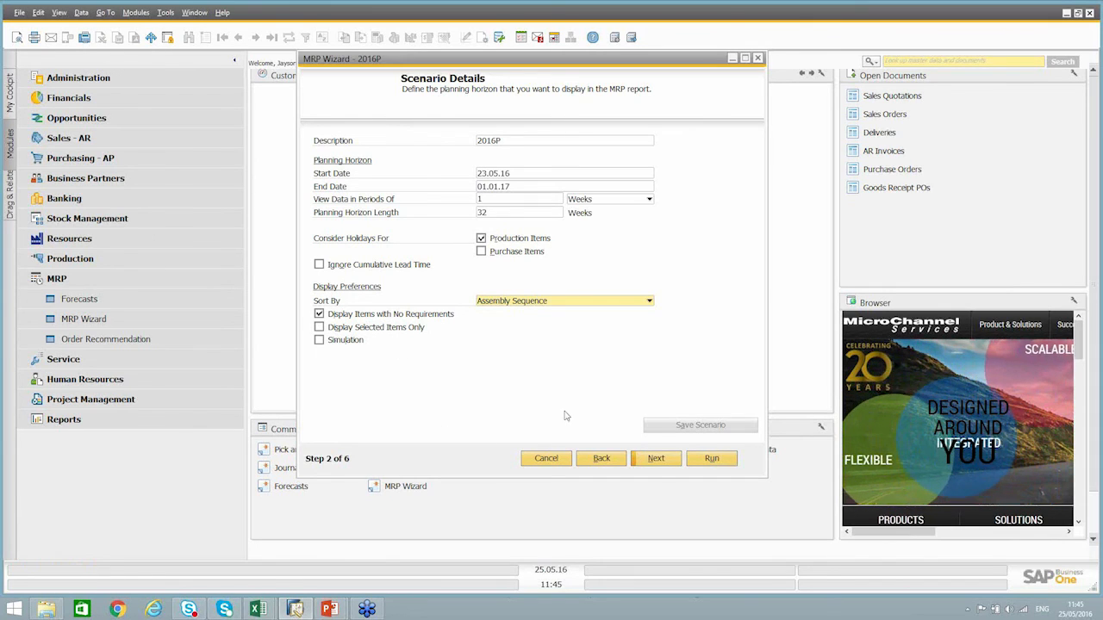
Proceed to the item selection and review the planning parameters of the selected items across all columns
{"action": "left_click", "coordinate": [656, 459]}
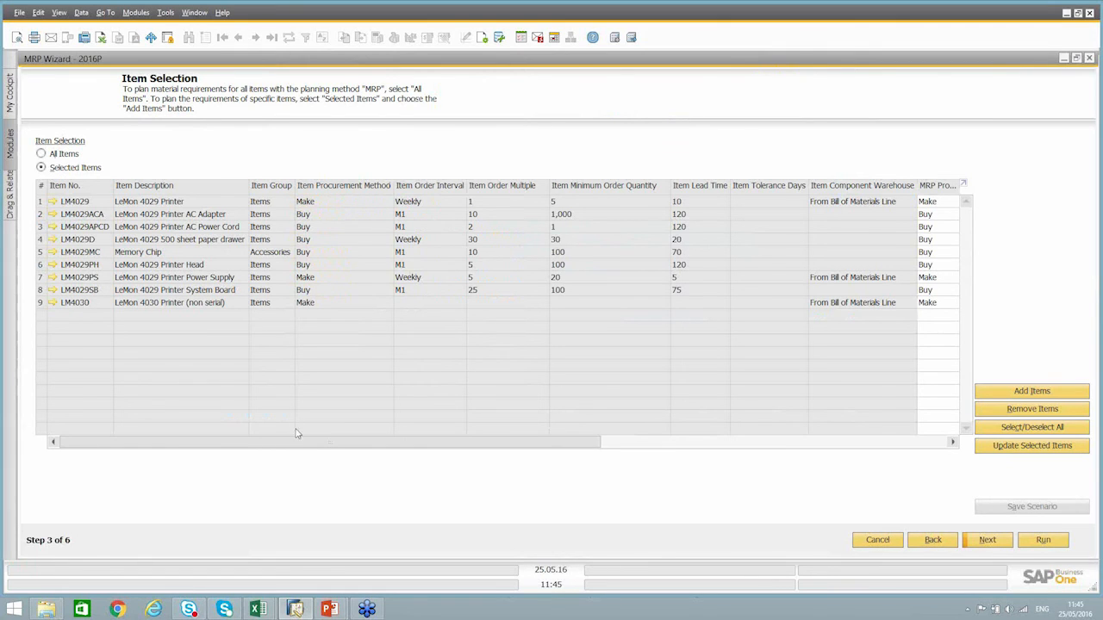
{"action": "left_click_drag", "start_coordinate": [300, 444], "coordinate": [660, 406]}
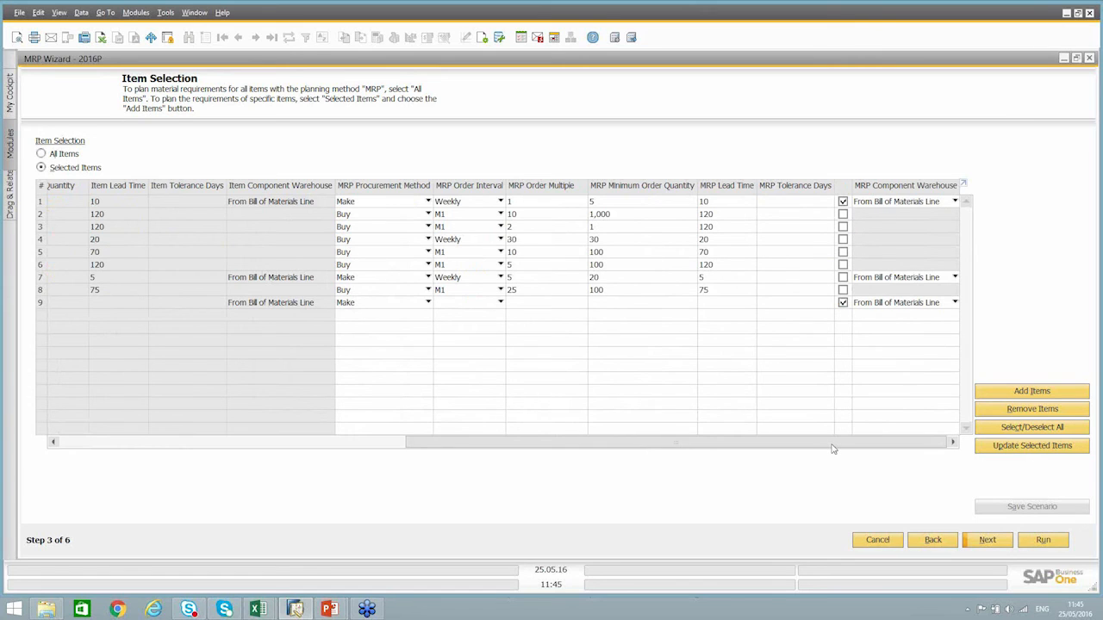
{"action": "left_click_drag", "start_coordinate": [832, 448], "coordinate": [357, 504]}
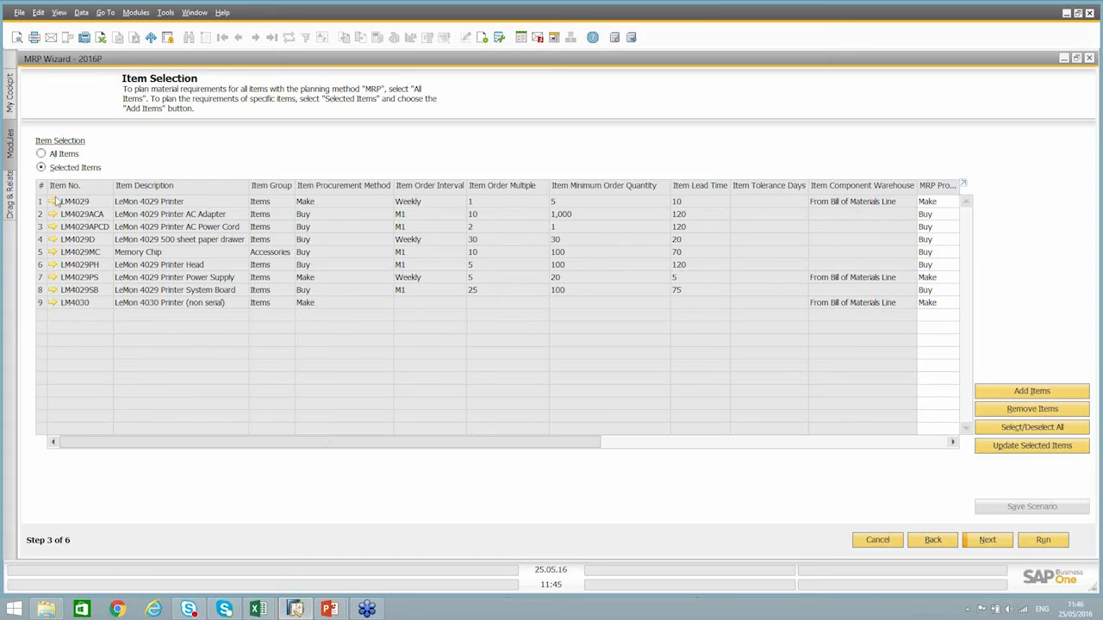
Examine the bill of materials of LM4029 and that of its component LM4029PS, and close both
{"action": "left_click", "coordinate": [52, 201]}
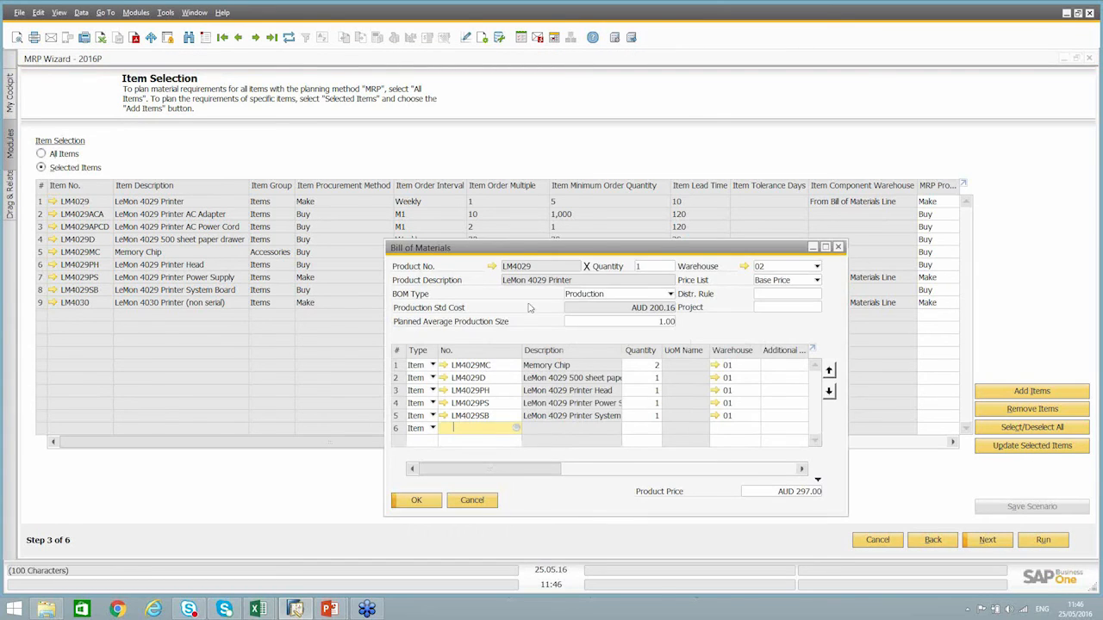
{"action": "left_click_drag", "start_coordinate": [521, 252], "coordinate": [470, 157]}
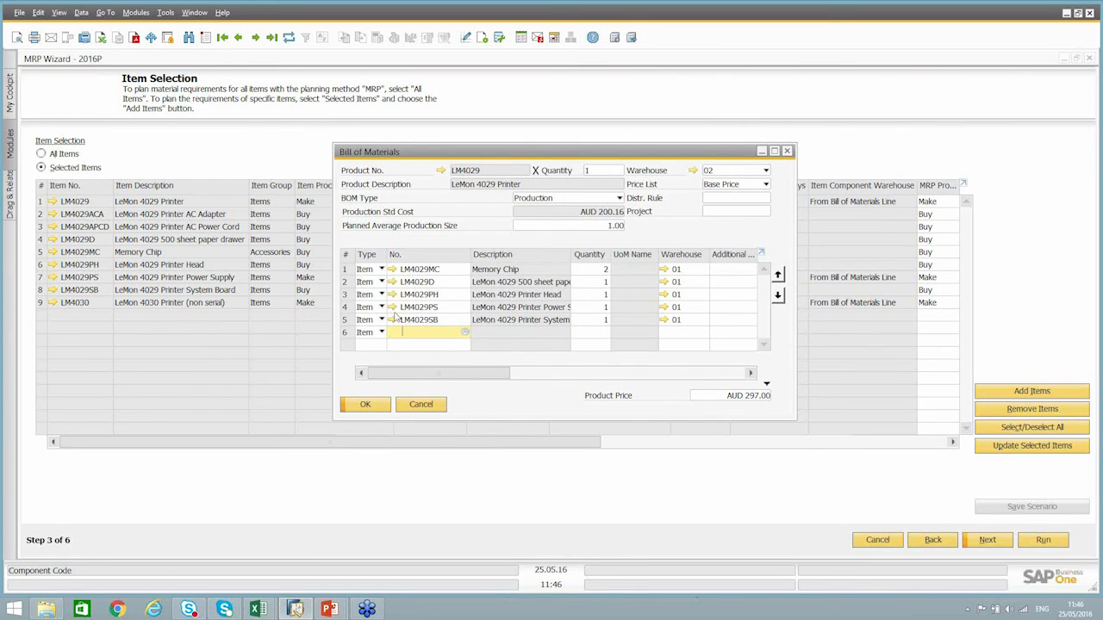
{"action": "left_click", "coordinate": [392, 307]}
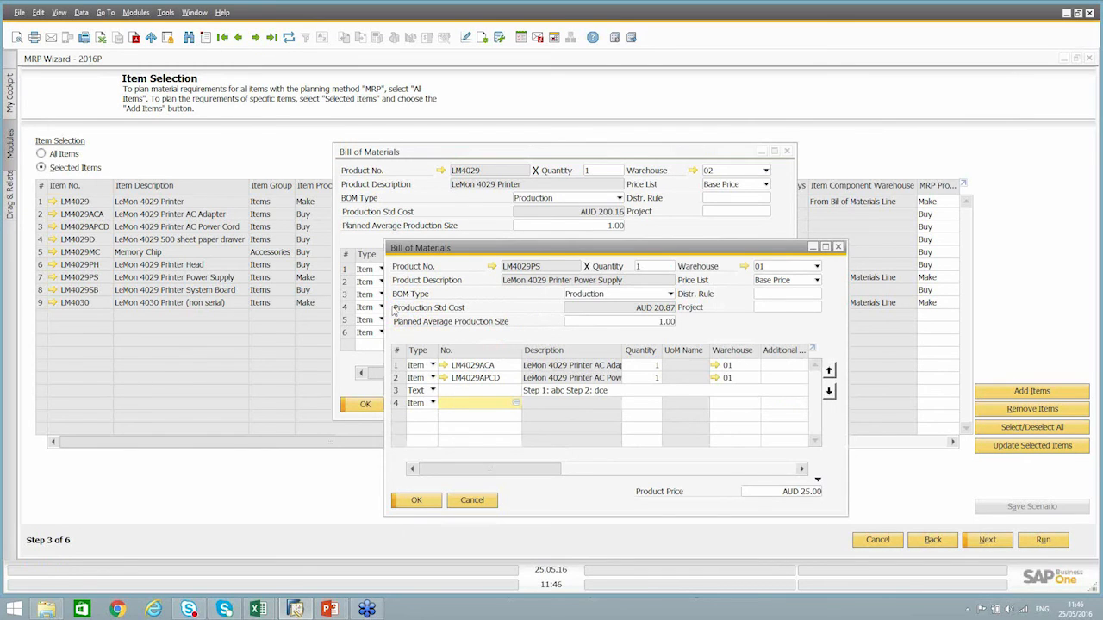
{"action": "left_click_drag", "start_coordinate": [431, 255], "coordinate": [475, 319]}
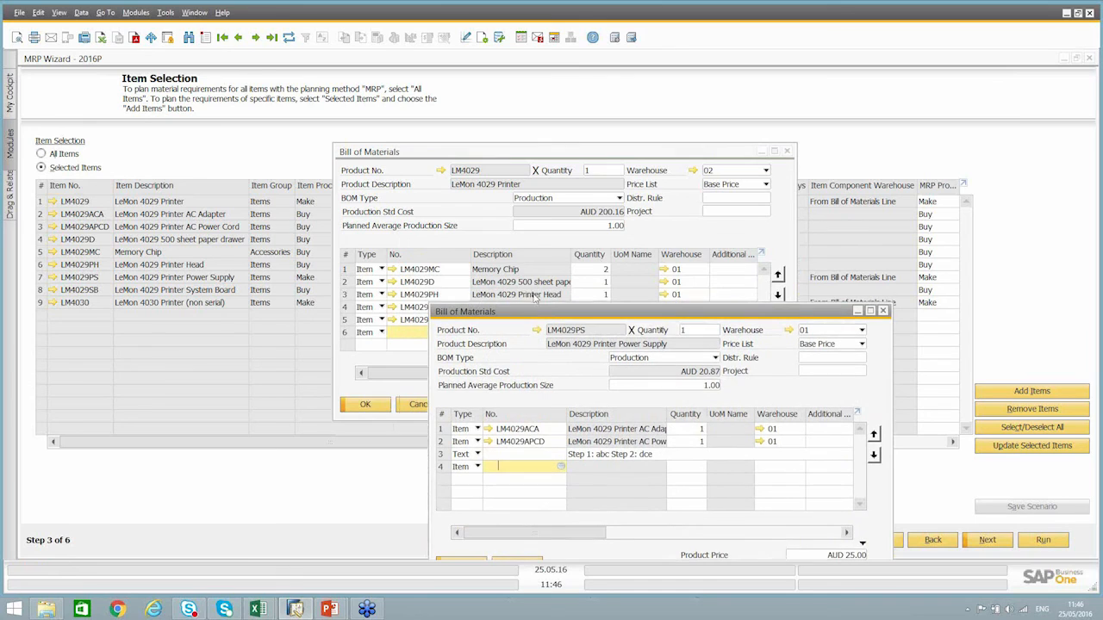
{"action": "left_click", "coordinate": [883, 311]}
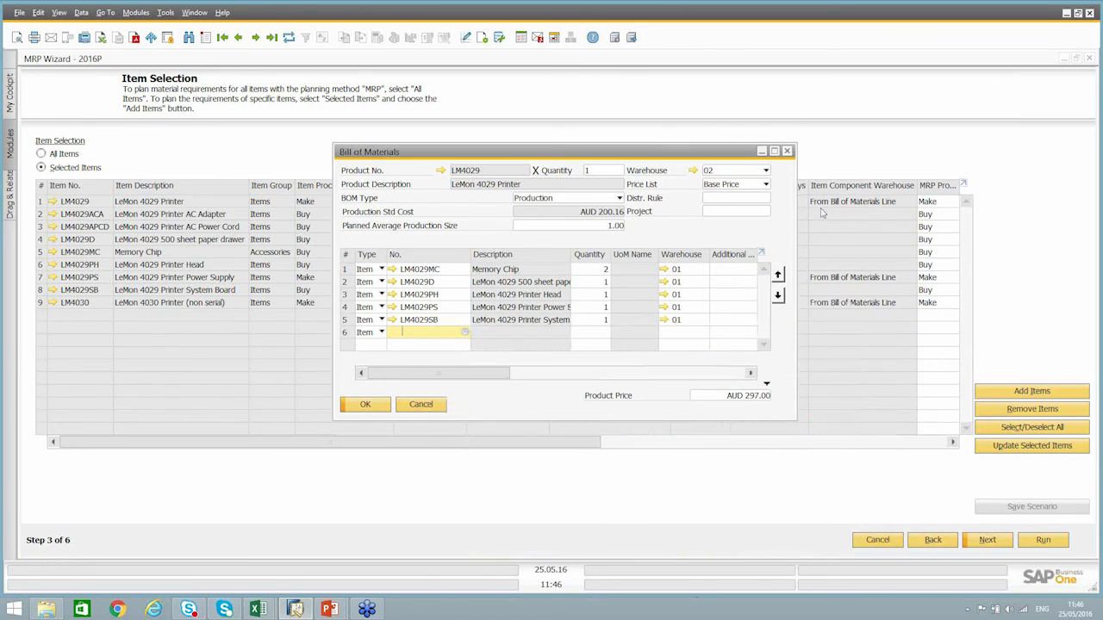
{"action": "left_click", "coordinate": [786, 153]}
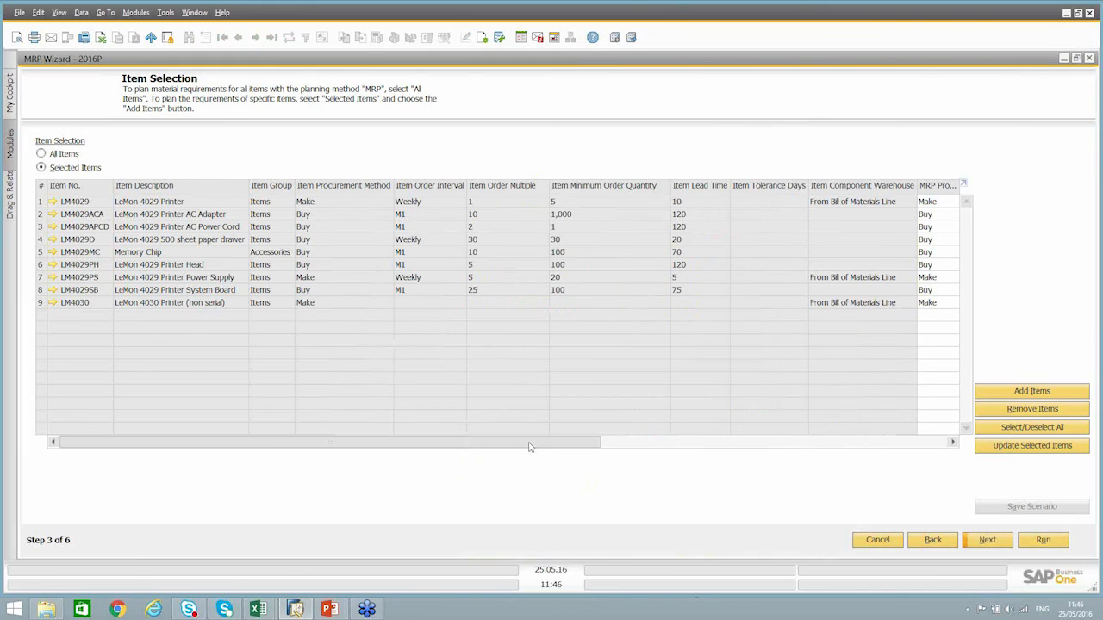
Proceed past the stock data source to the documents data source, and check the linked 2016P forecast
{"action": "left_click_drag", "start_coordinate": [534, 446], "coordinate": [888, 475]}
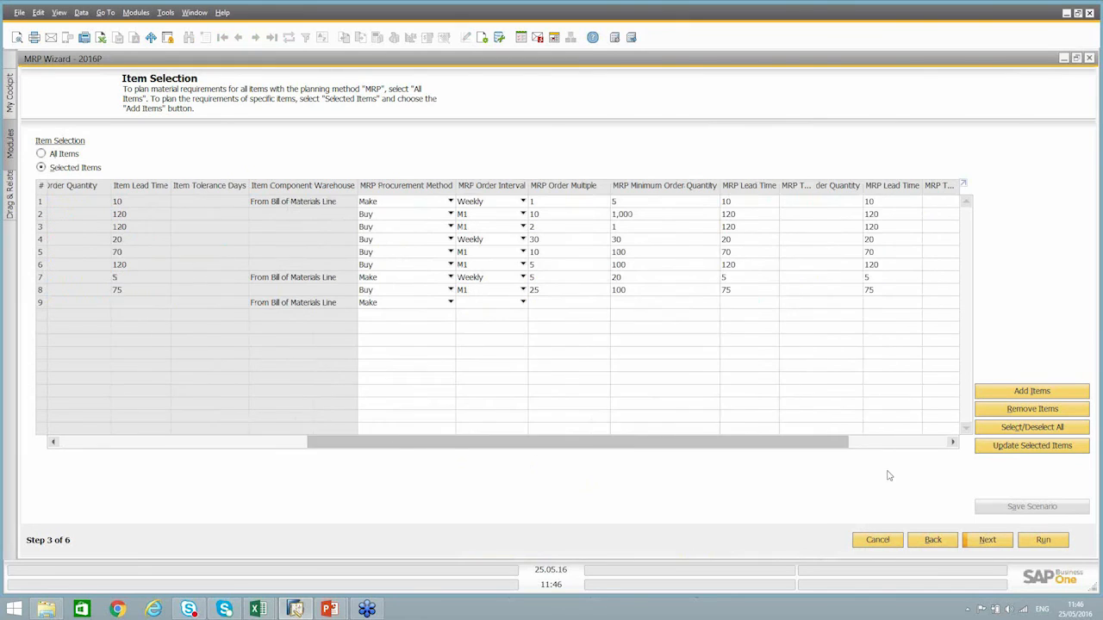
{"action": "left_click", "coordinate": [998, 542]}
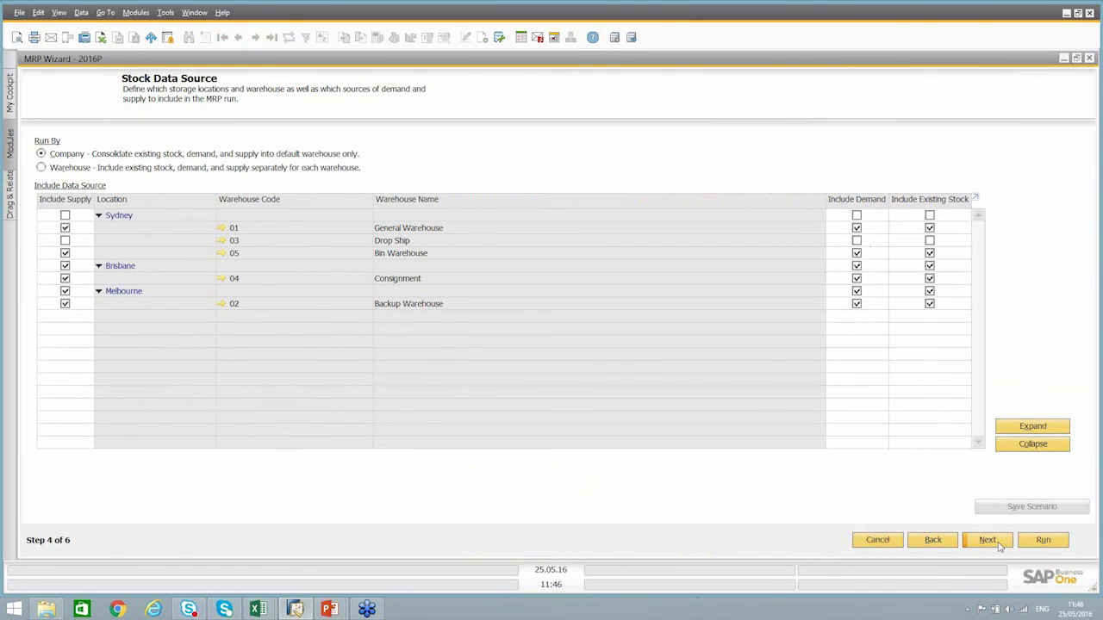
{"action": "left_click", "coordinate": [999, 546]}
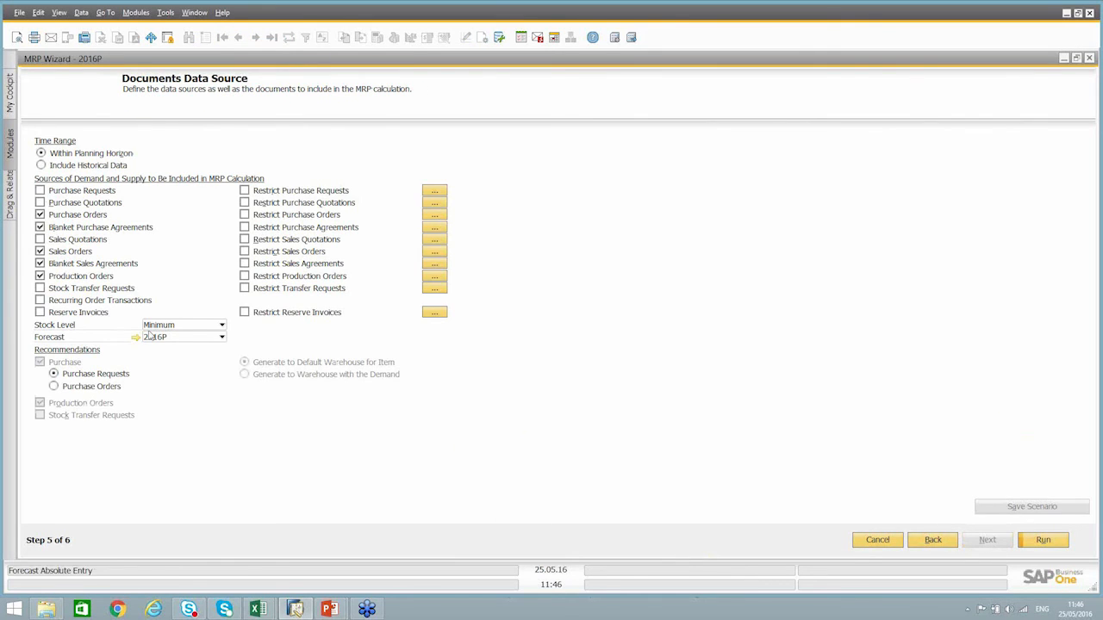
{"action": "left_click", "coordinate": [135, 338]}
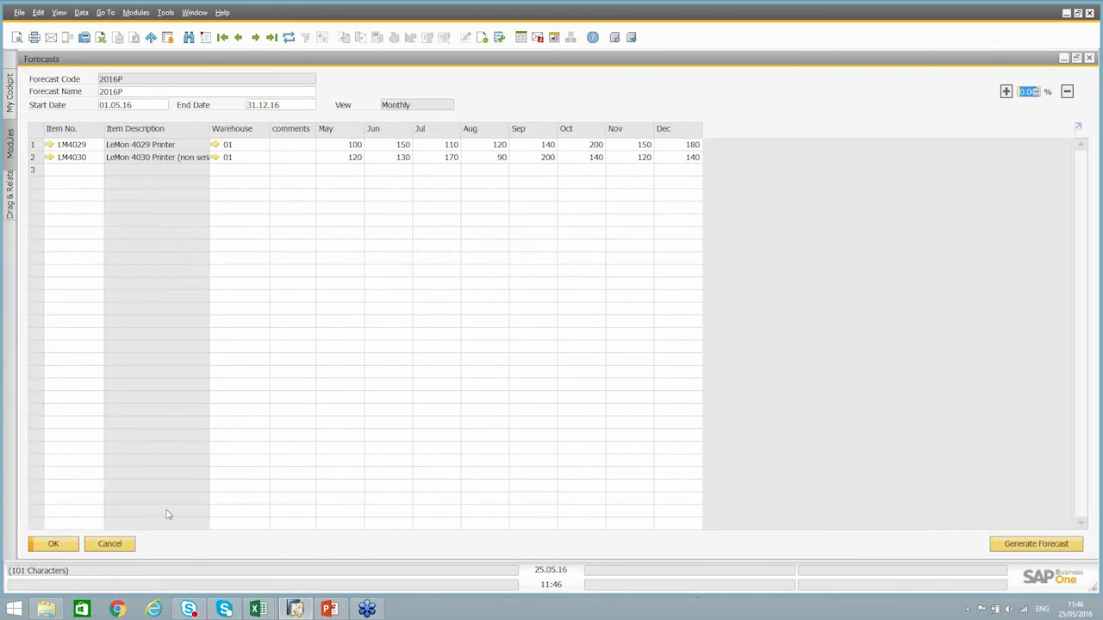
{"action": "left_click", "coordinate": [128, 544]}
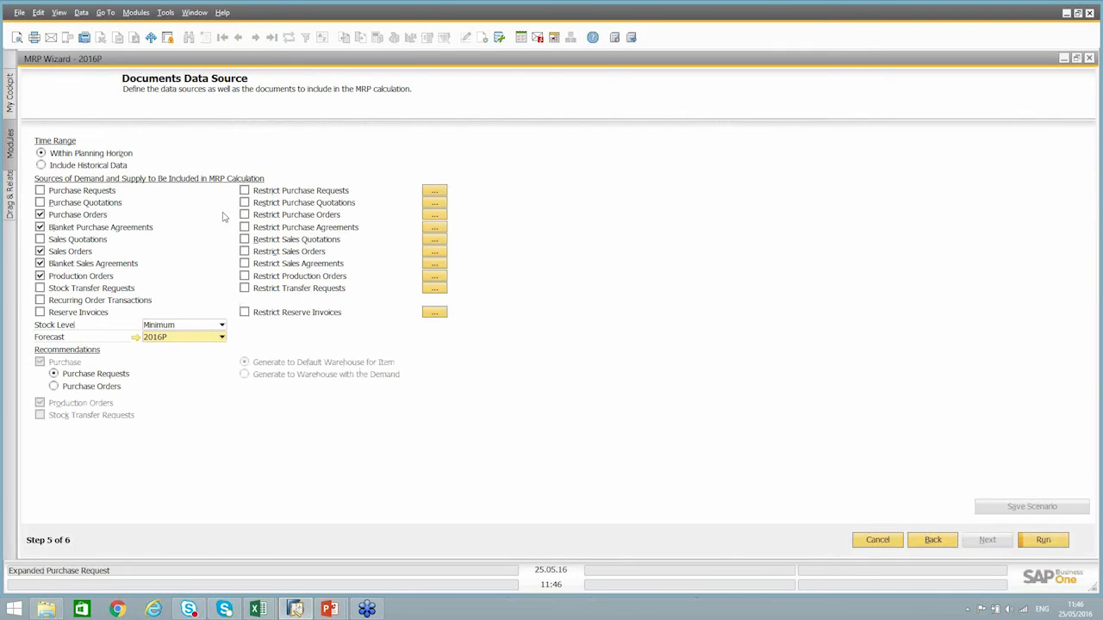
Run the MRP calculation for scenario 2016P and expand LM4030 in the results, with the item number column widened
{"action": "left_click", "coordinate": [1043, 541]}
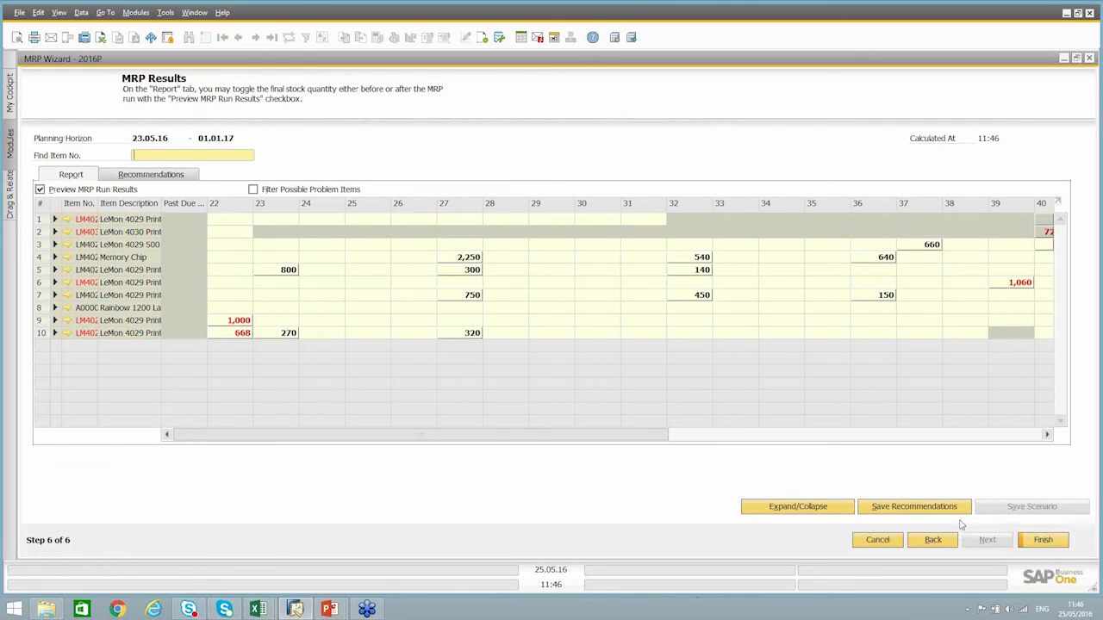
{"action": "left_click_drag", "start_coordinate": [128, 210], "coordinate": [136, 210]}
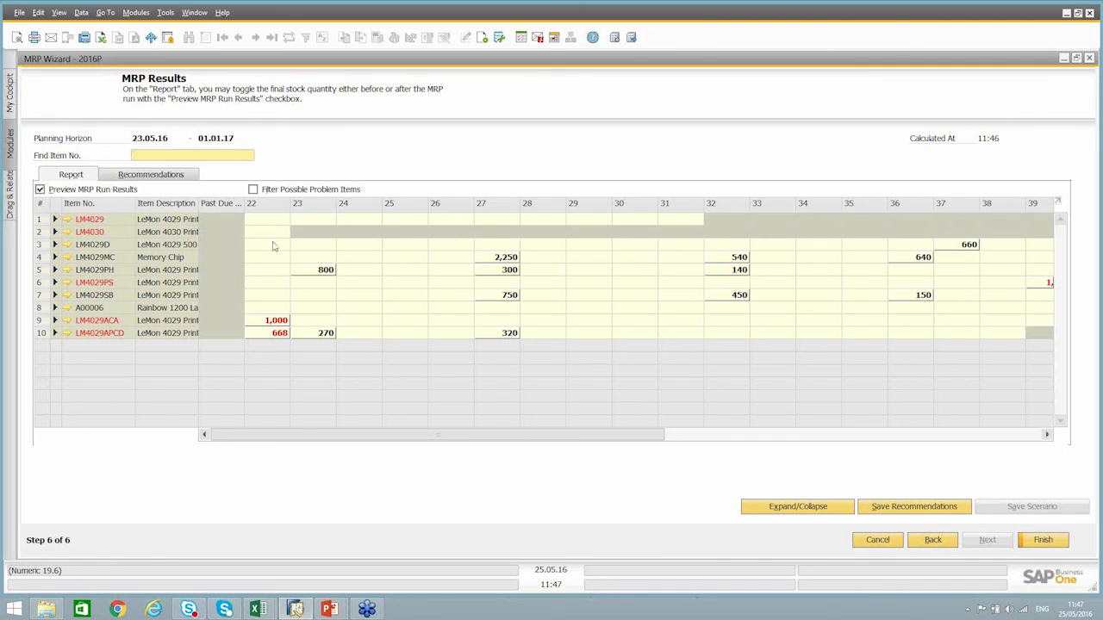
{"action": "left_click", "coordinate": [55, 233]}
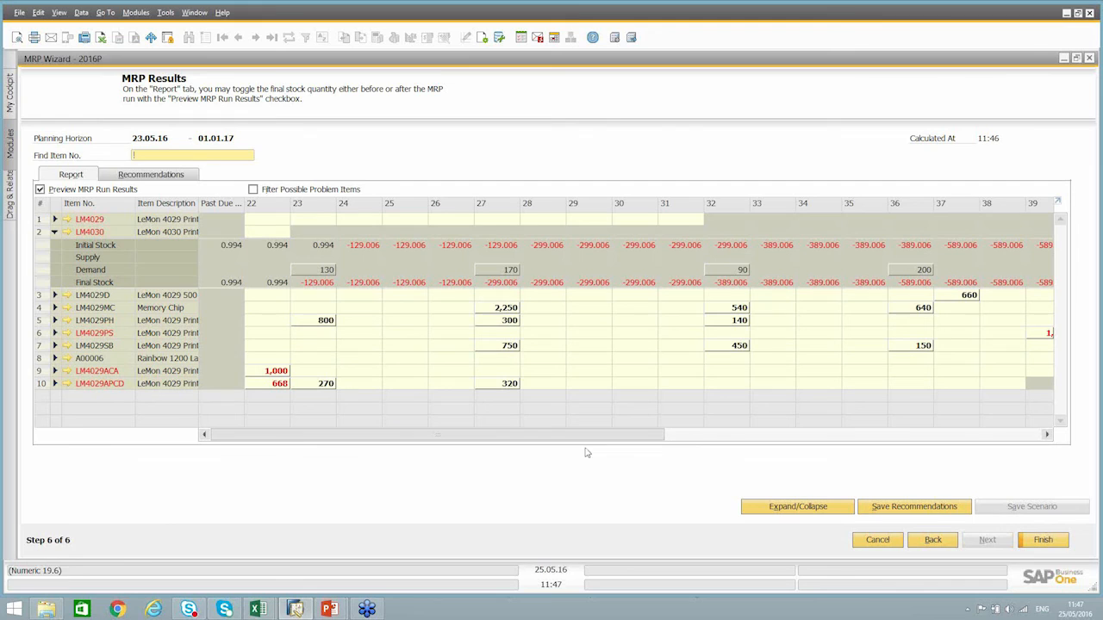
{"action": "left_click_drag", "start_coordinate": [520, 436], "coordinate": [478, 415]}
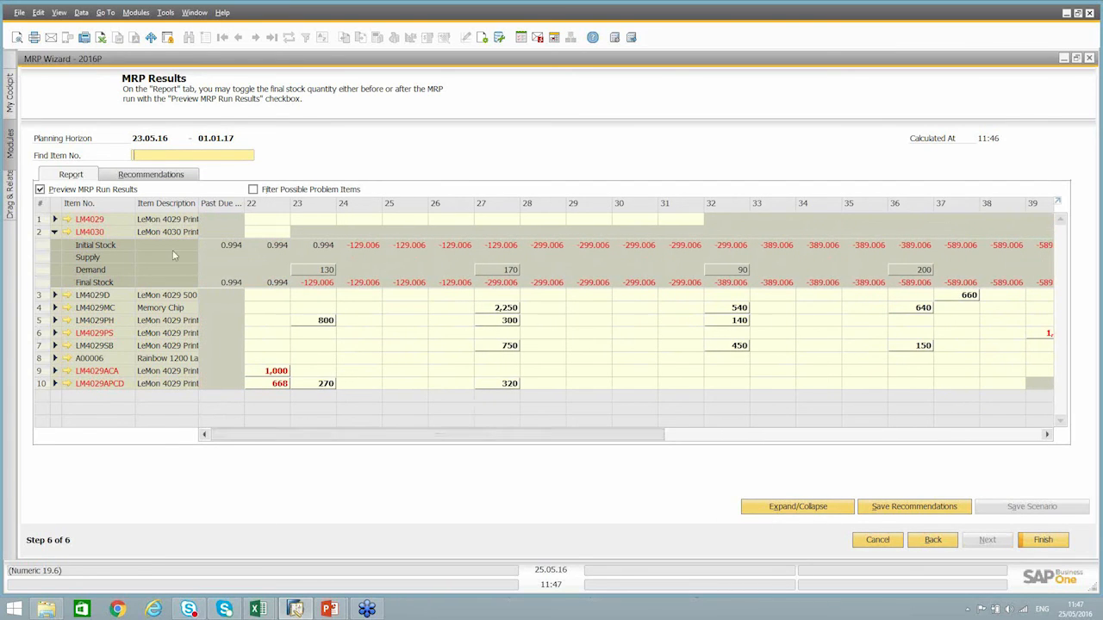
Check LM4030's bill of materials and the planning data in its item master record, and close both
{"action": "left_click", "coordinate": [67, 231]}
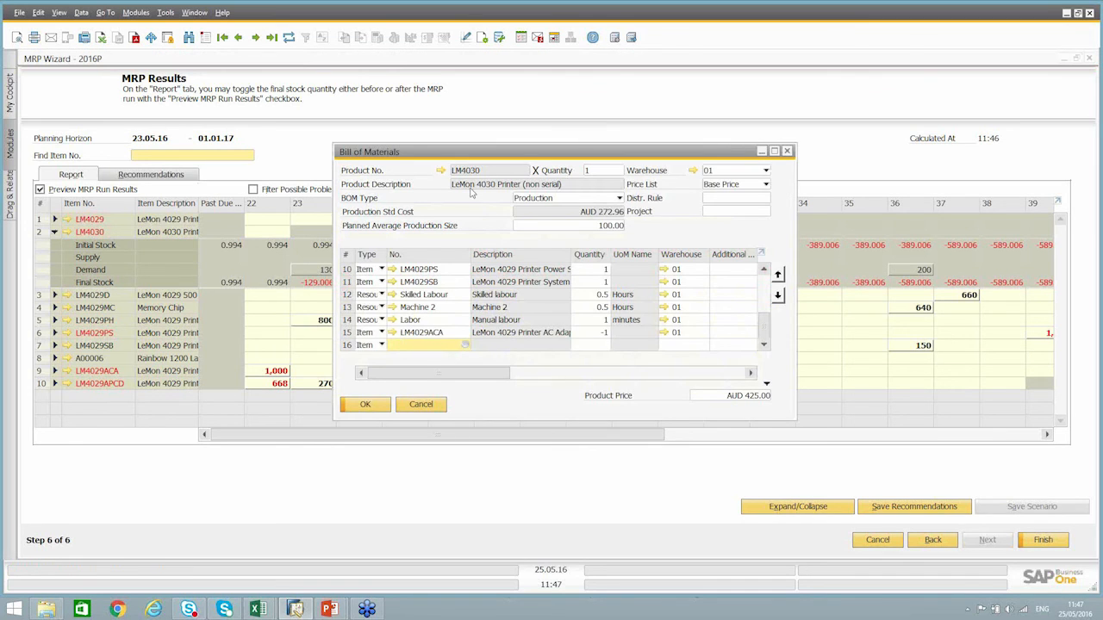
{"action": "left_click", "coordinate": [439, 168]}
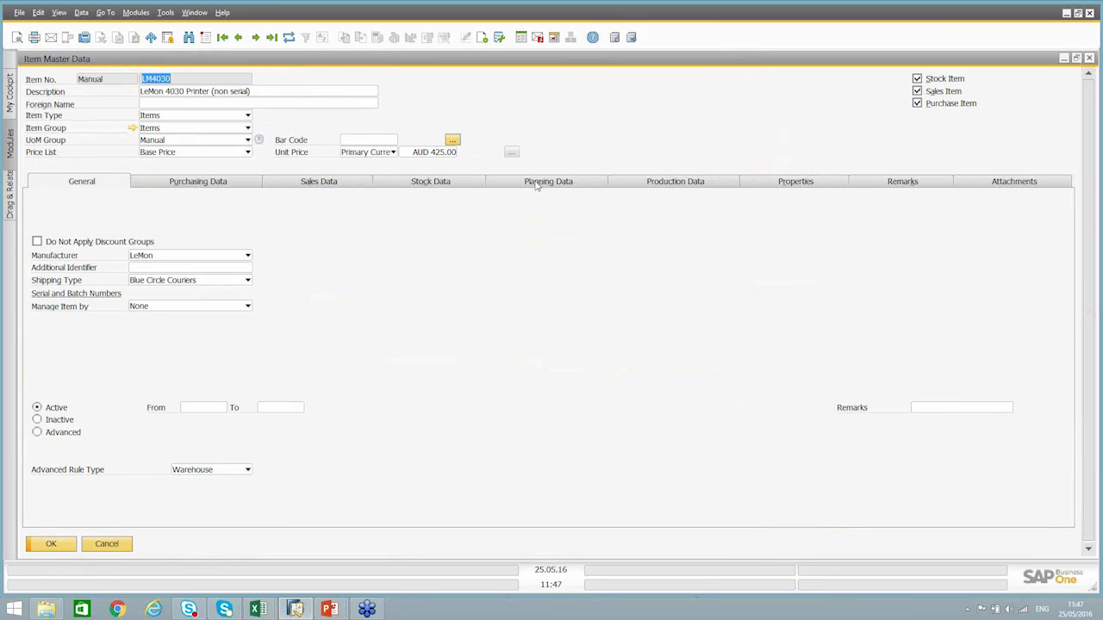
{"action": "left_click", "coordinate": [536, 183]}
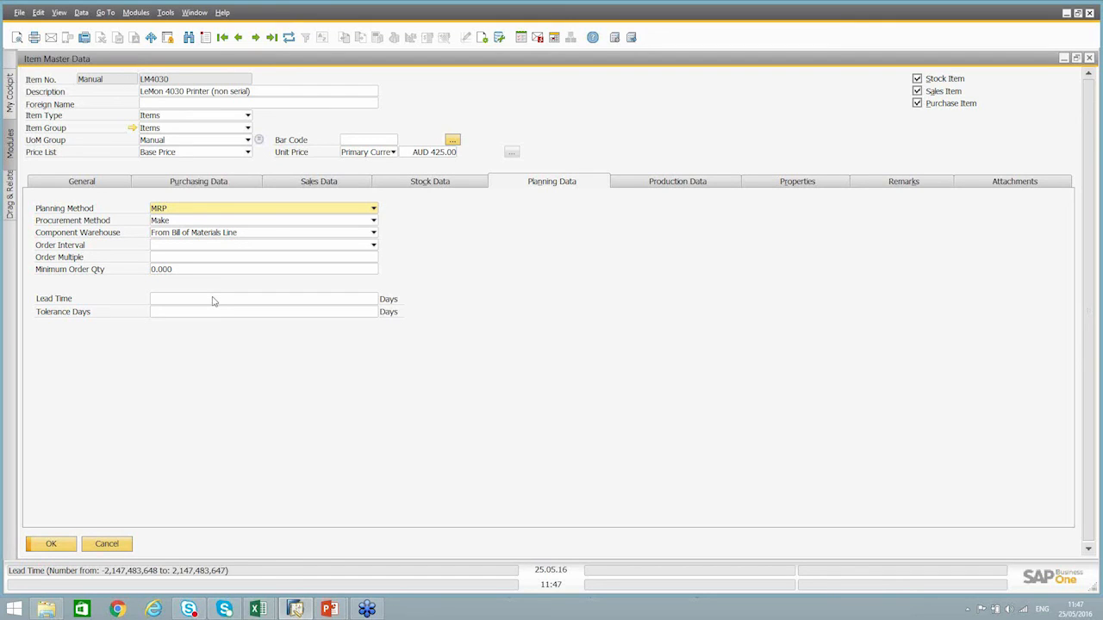
{"action": "key", "text": "Escape"}
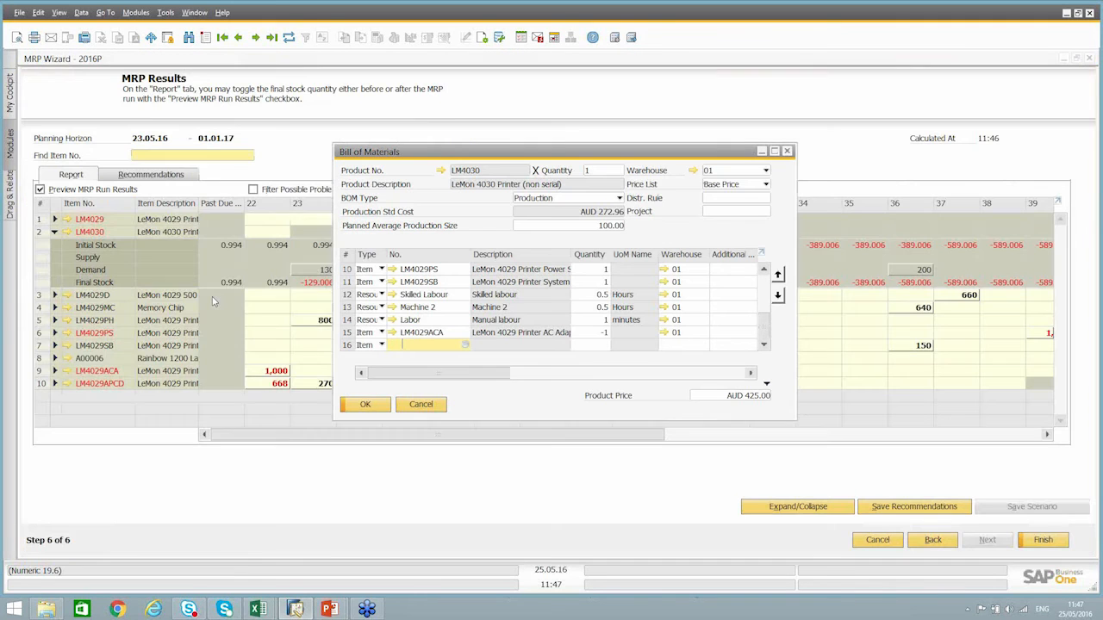
{"action": "key", "text": "Escape"}
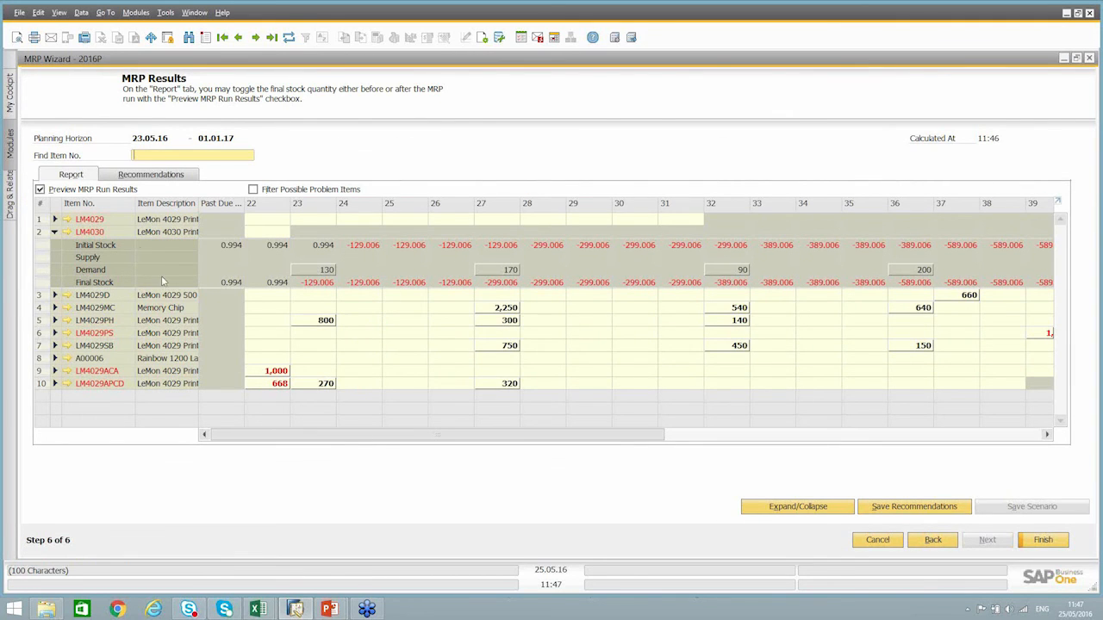
Expand LM4029 in place of LM4030, check its bill of materials and the planning data in its item master record, and close both
{"action": "left_click", "coordinate": [55, 220]}
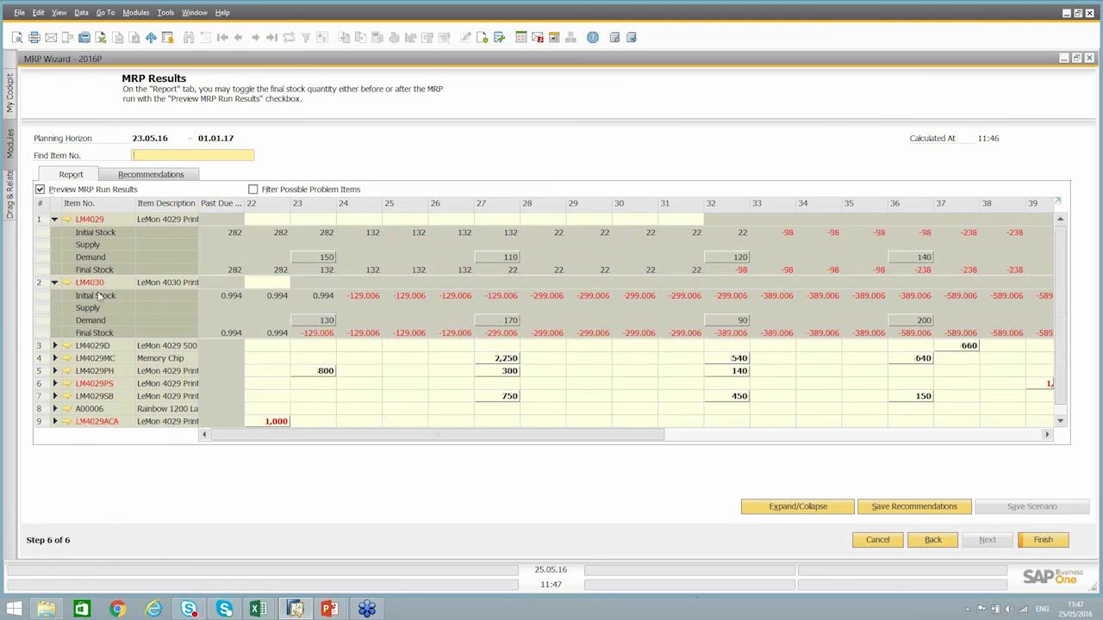
{"action": "left_click", "coordinate": [55, 283]}
{"action": "left_click", "coordinate": [67, 220]}
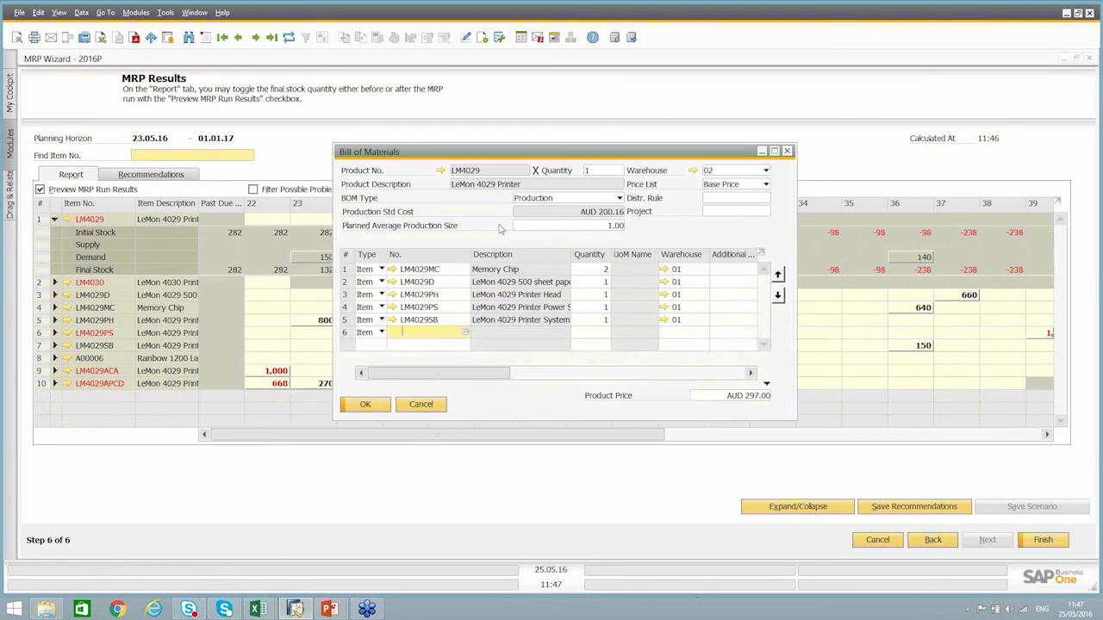
{"action": "left_click", "coordinate": [440, 171]}
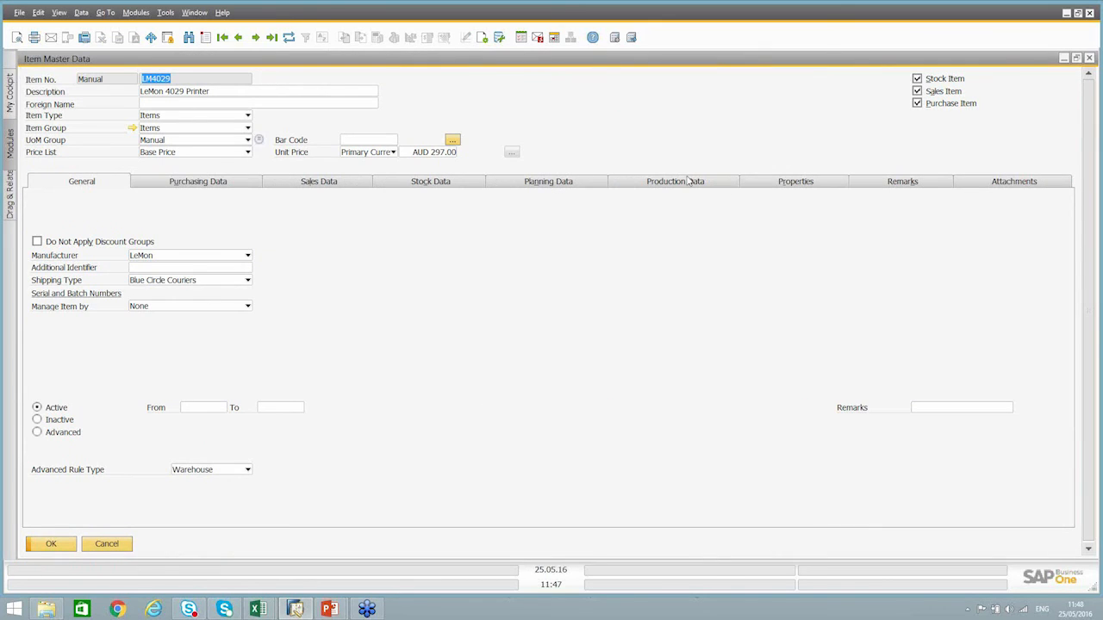
{"action": "left_click", "coordinate": [677, 182]}
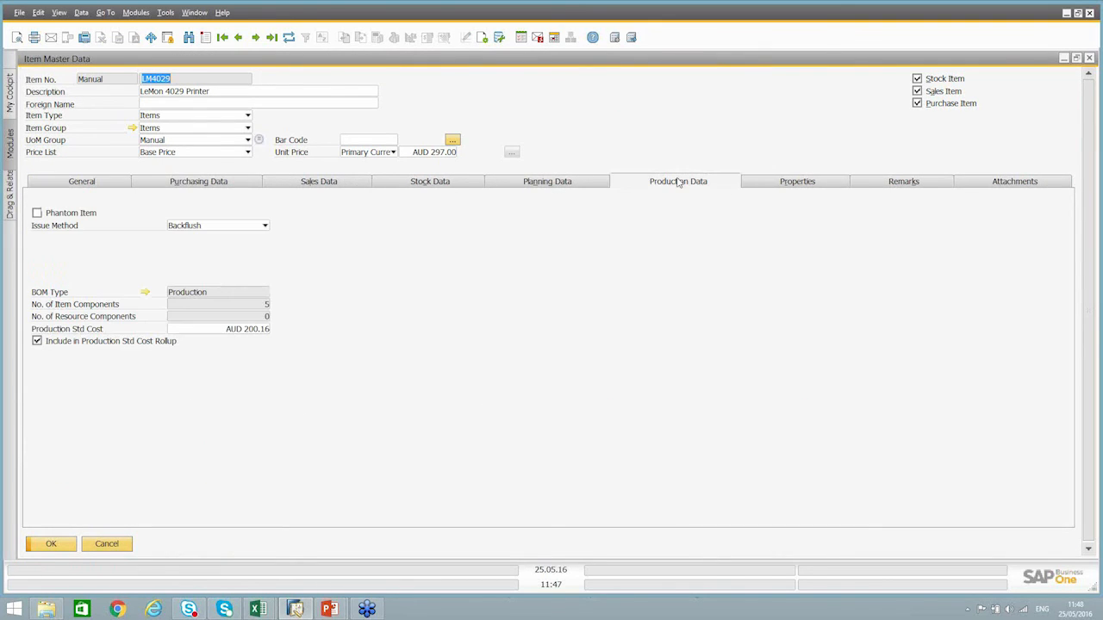
{"action": "left_click", "coordinate": [578, 185]}
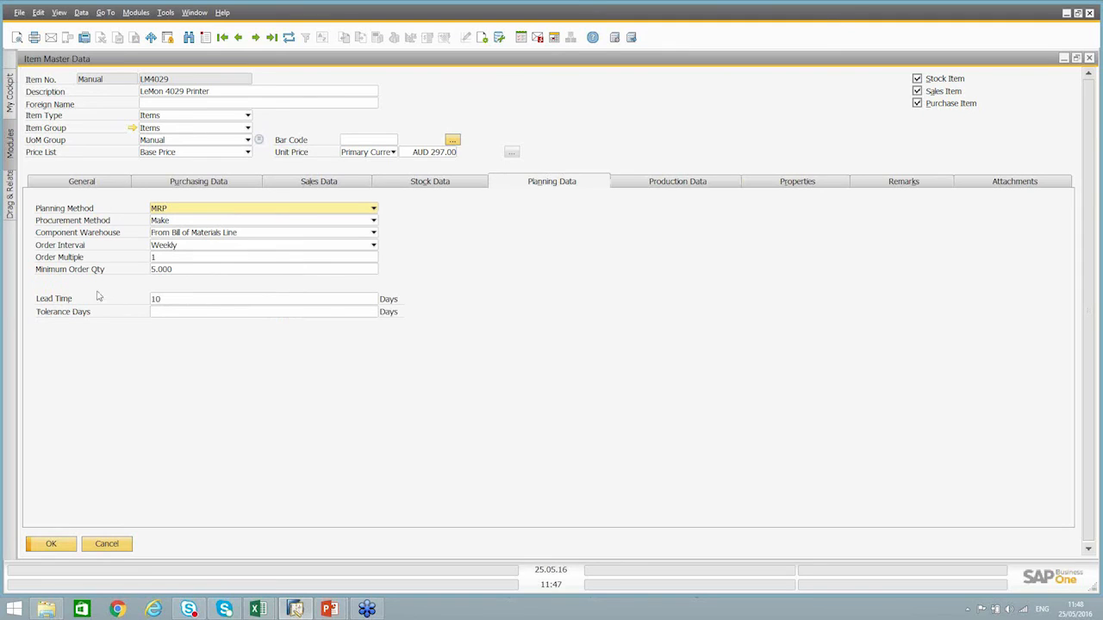
{"action": "left_click", "coordinate": [166, 299]}
{"action": "key", "text": "Escape"}
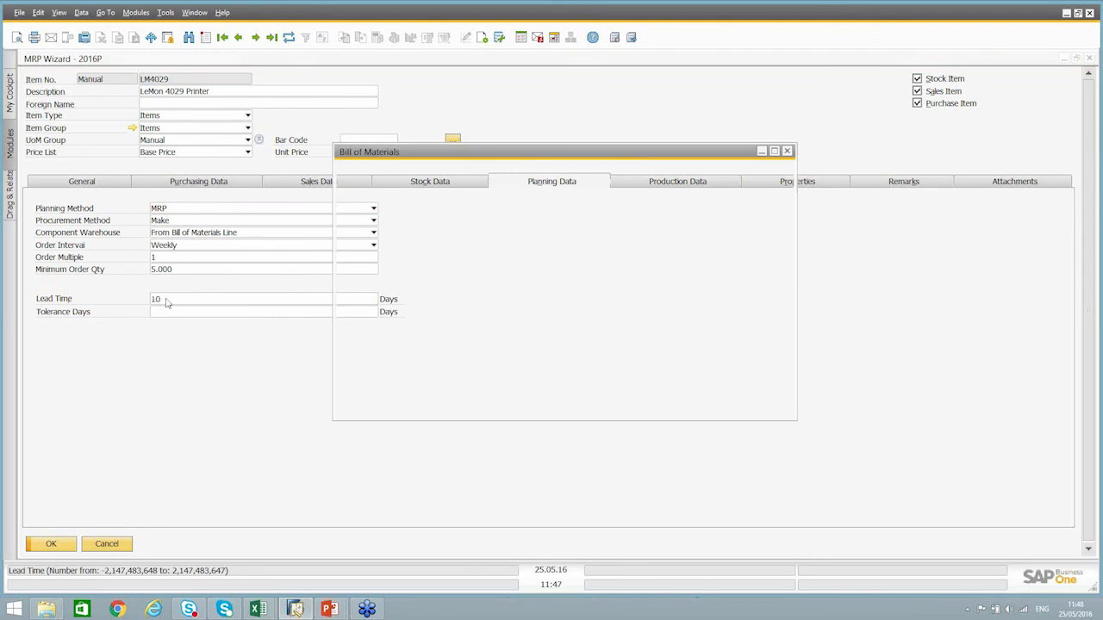
{"action": "key", "text": "Escape"}
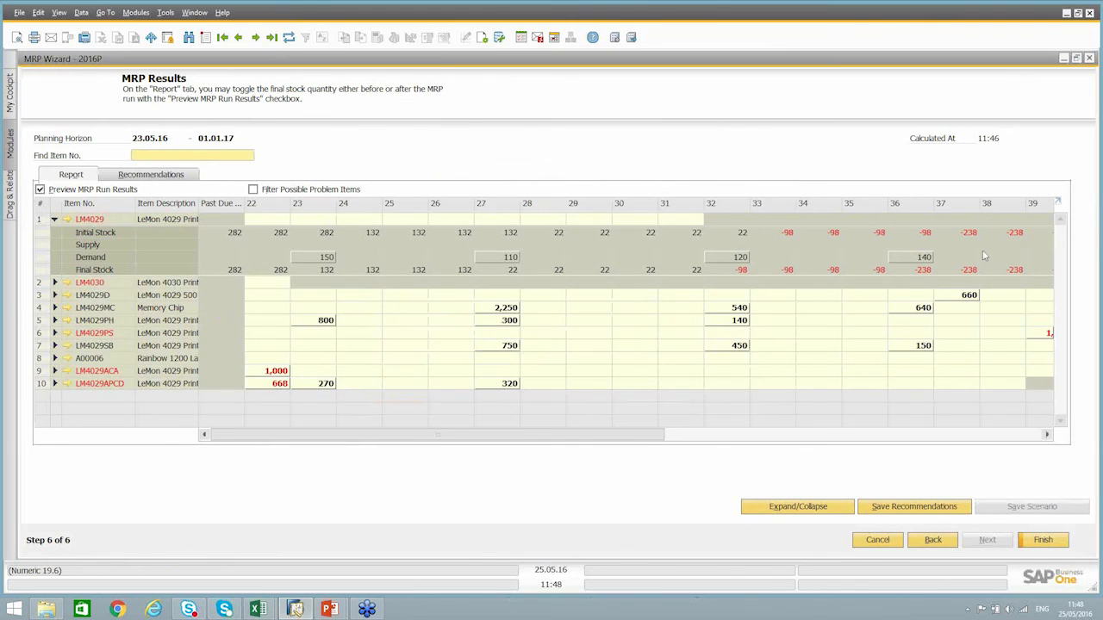
Review LM4029's projected stock, supply and demand up to week 44, and collapse the item
{"action": "left_click_drag", "start_coordinate": [652, 434], "coordinate": [761, 457]}
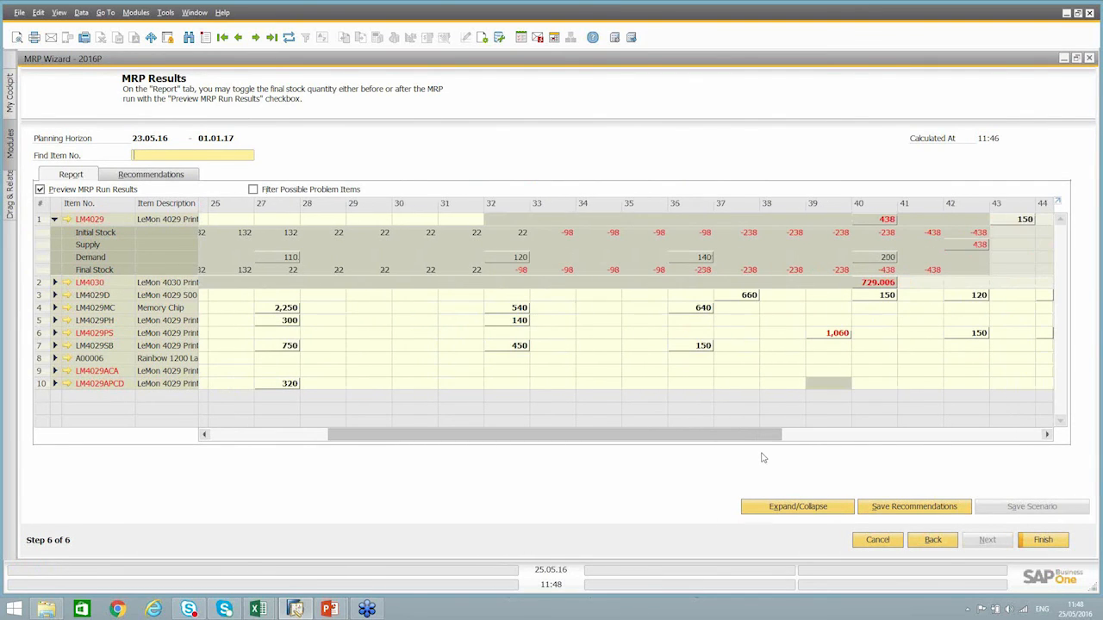
{"action": "left_click_drag", "start_coordinate": [762, 458], "coordinate": [574, 451]}
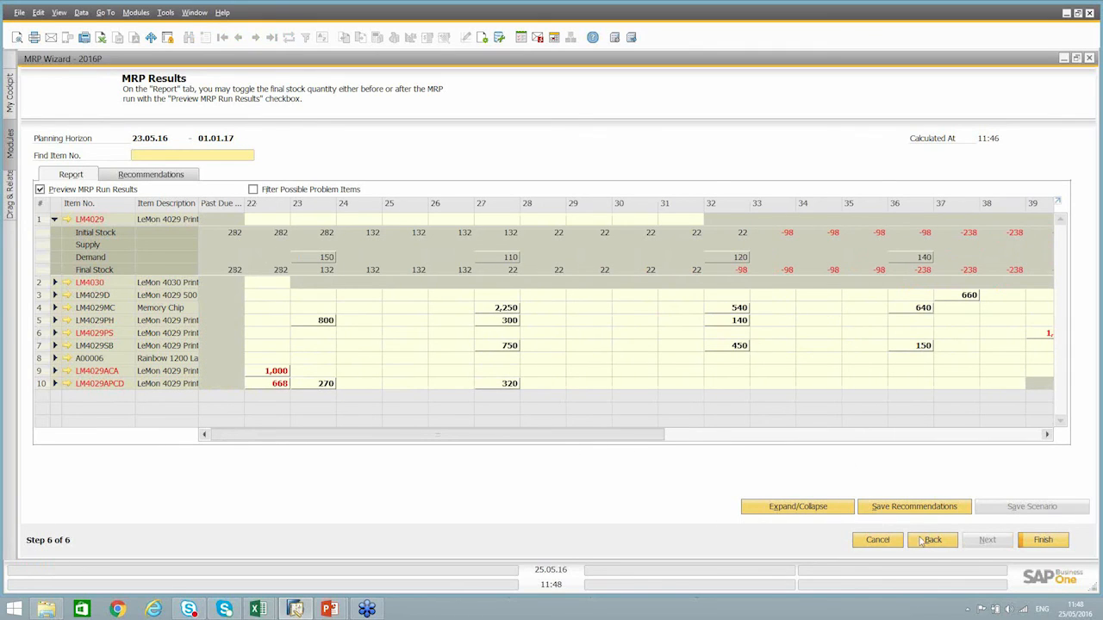
{"action": "left_click", "coordinate": [54, 220]}
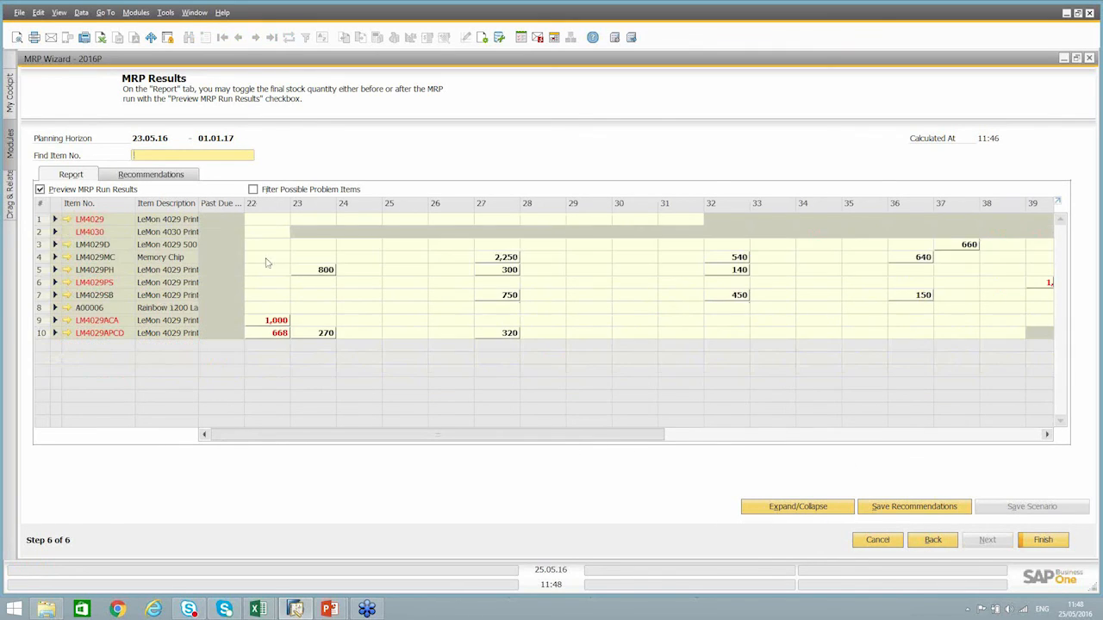
Rerun MRP for scenario 2016P with Ignore Cumulative Lead Time enabled, and check LM4029's expanded results
{"action": "left_click", "coordinate": [932, 540]}
{"action": "left_click", "coordinate": [932, 540]}
{"action": "left_click", "coordinate": [932, 540]}
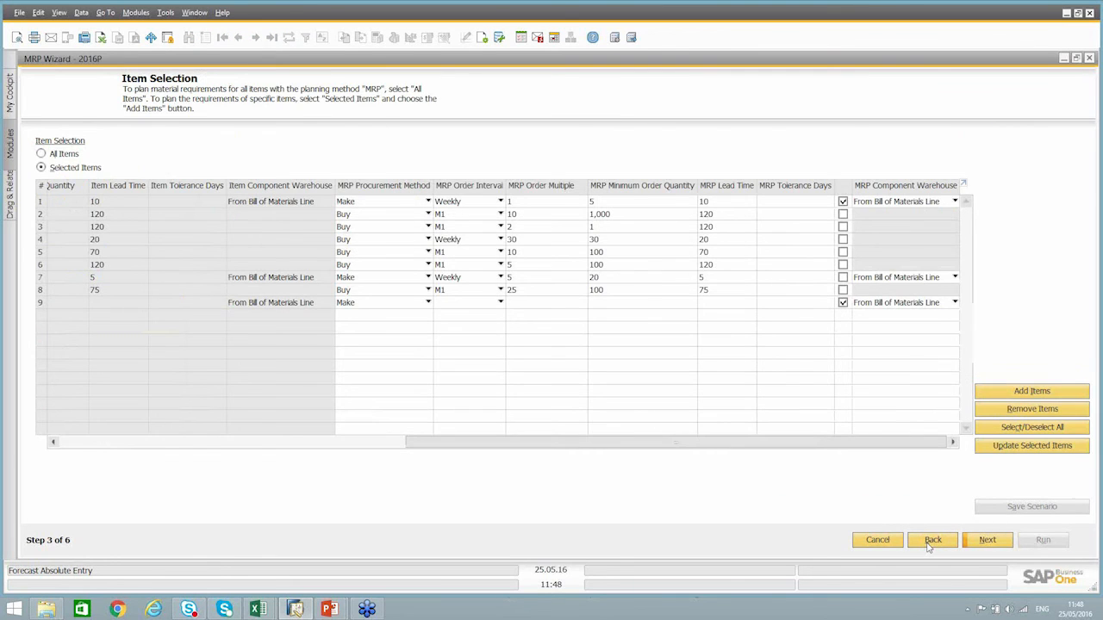
{"action": "left_click", "coordinate": [931, 541]}
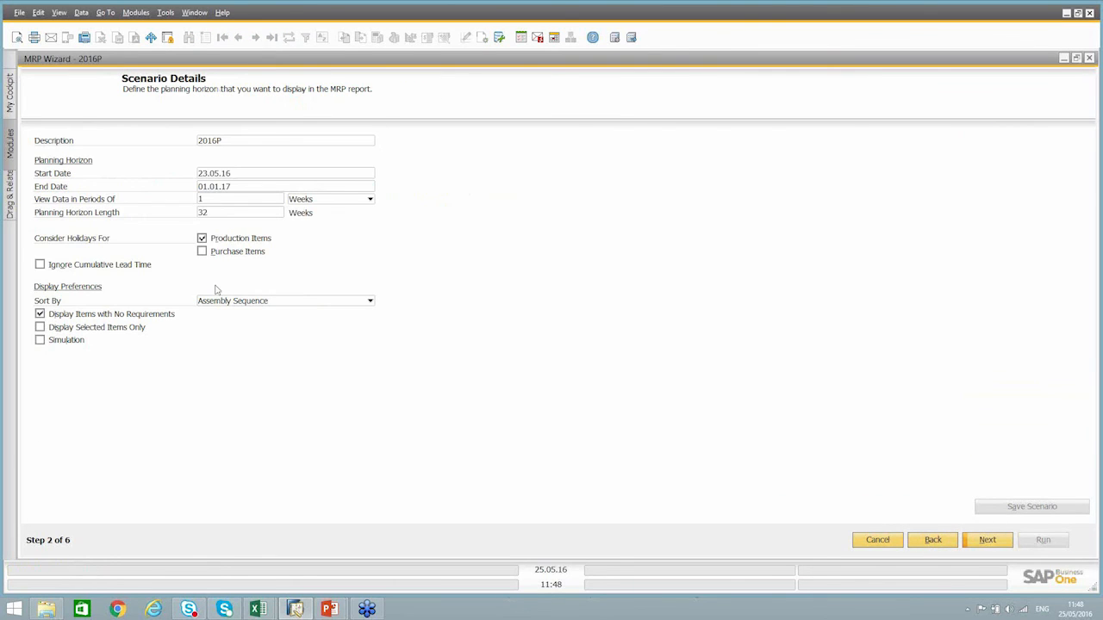
{"action": "left_click", "coordinate": [58, 268]}
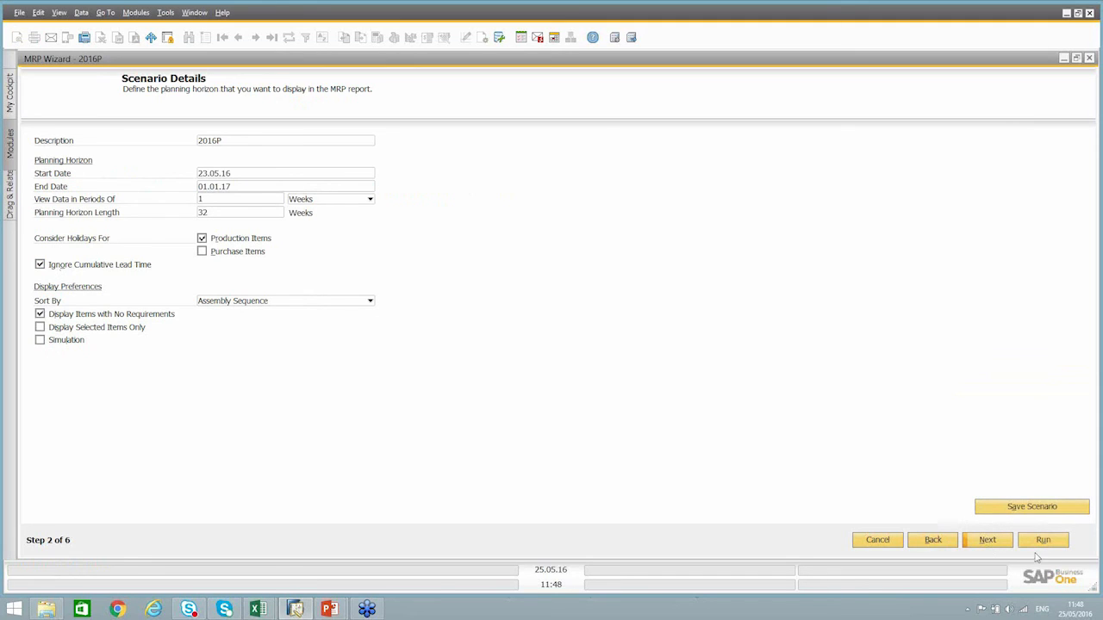
{"action": "left_click", "coordinate": [1043, 543]}
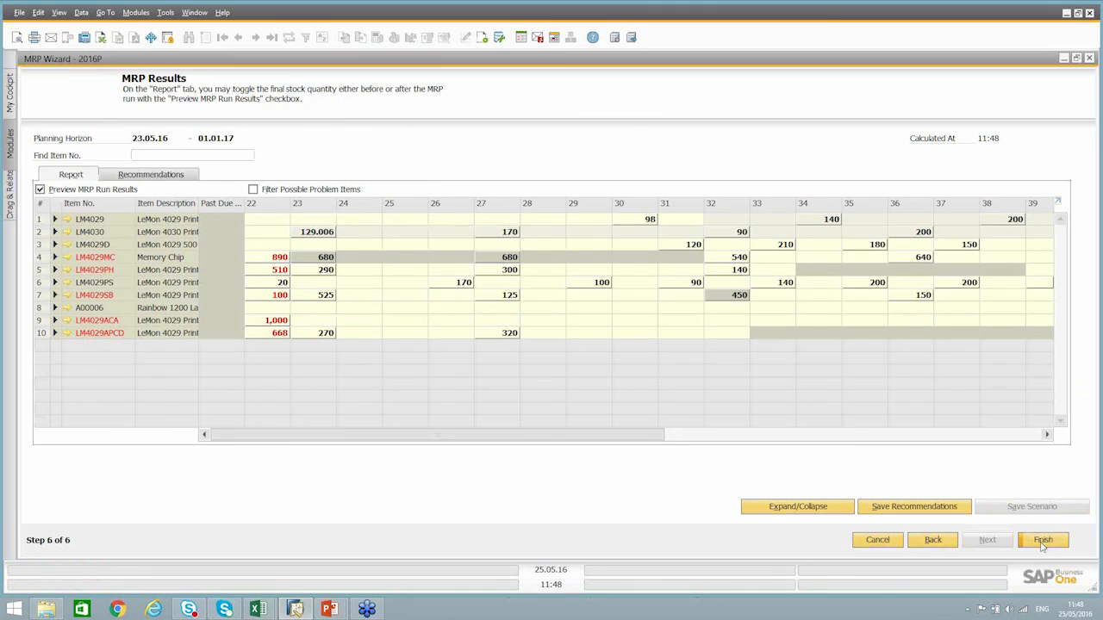
{"action": "left_click", "coordinate": [54, 220]}
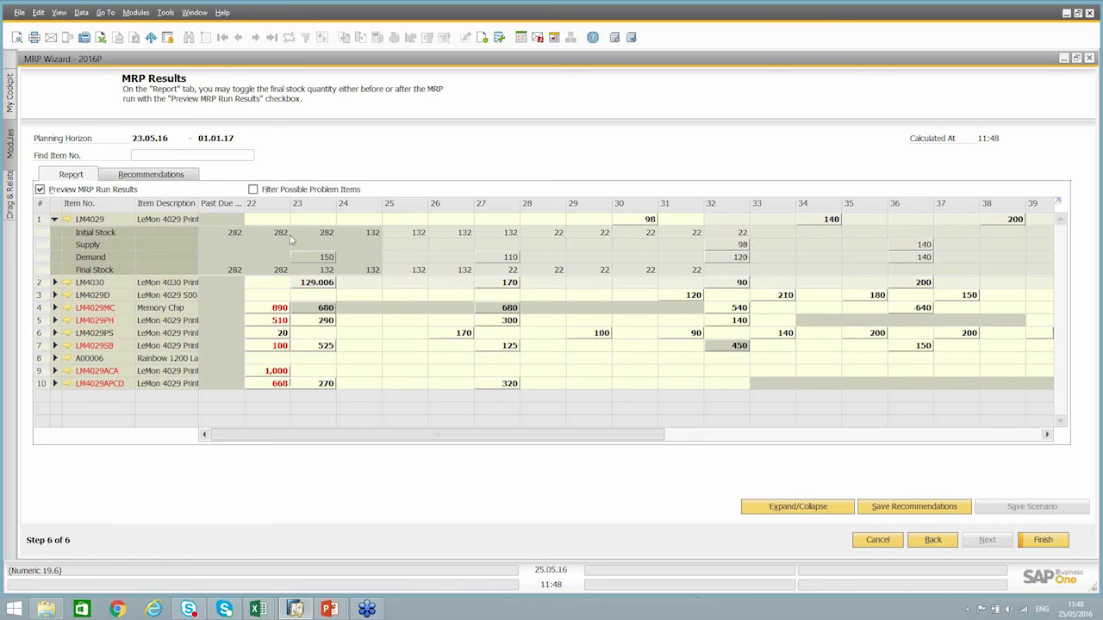
{"action": "left_click", "coordinate": [55, 219]}
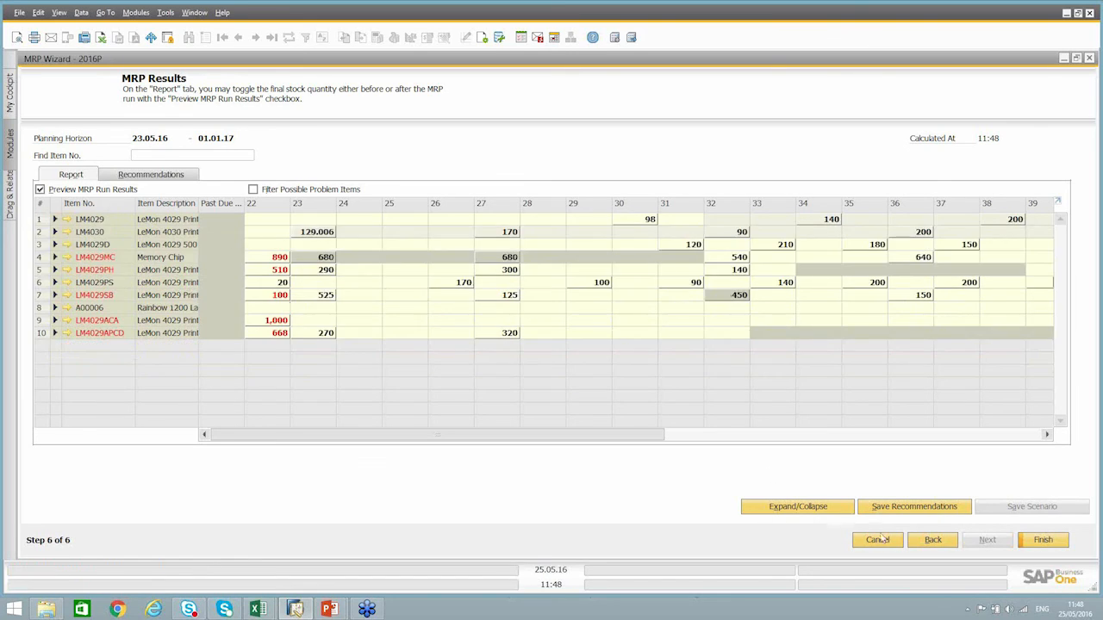
Return to the scenario selection, reopen scenario 2016P and turn off Ignore Cumulative Lead Time
{"action": "left_click", "coordinate": [922, 543]}
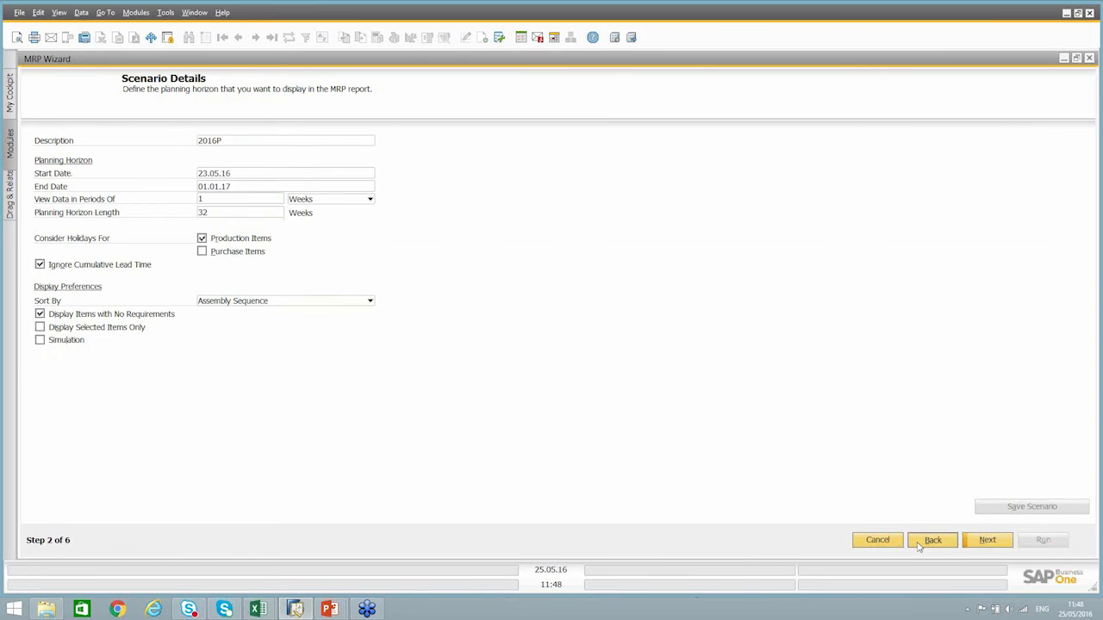
{"action": "left_click", "coordinate": [932, 541]}
{"action": "left_click", "coordinate": [987, 543]}
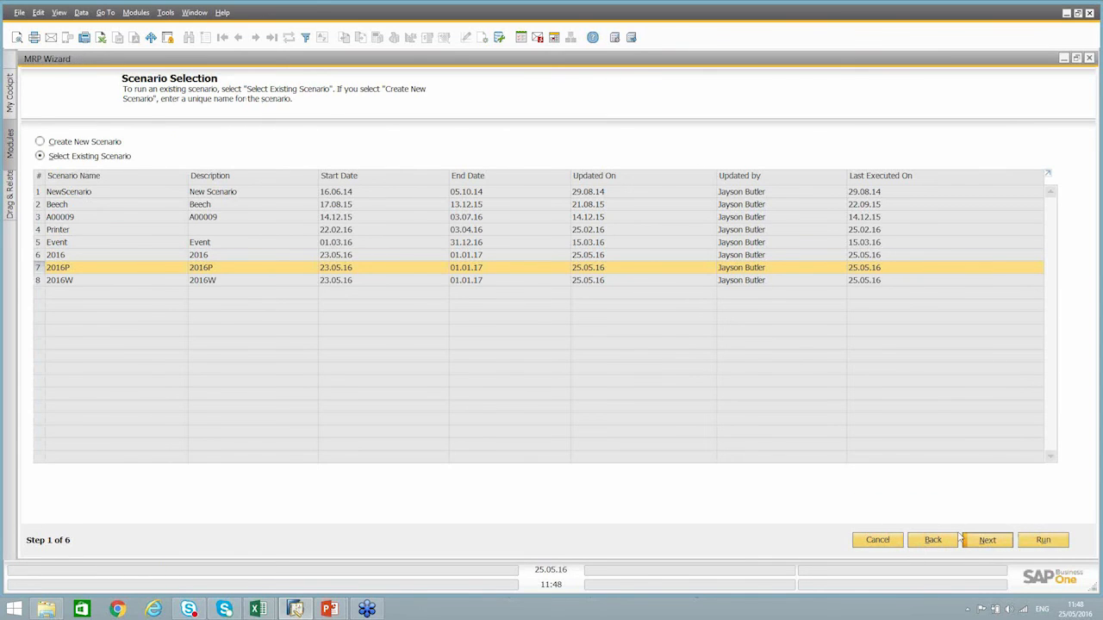
{"action": "left_click", "coordinate": [135, 270]}
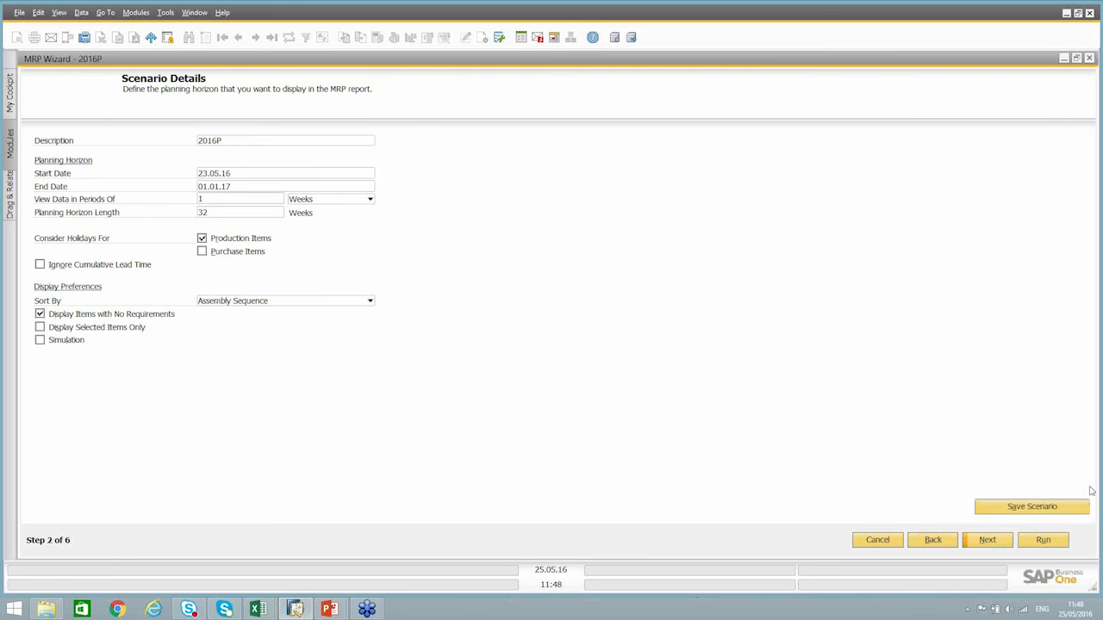
Proceed through item selection and stock data source to the documents data source, and run the MRP calculation for 2016P
{"action": "left_click", "coordinate": [989, 543]}
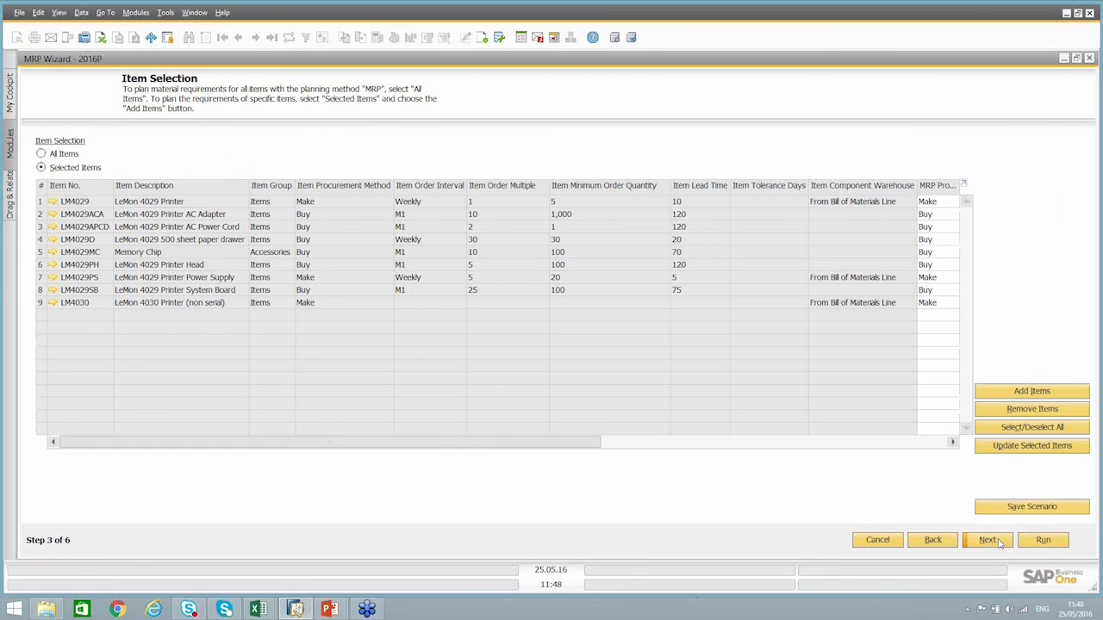
{"action": "left_click", "coordinate": [998, 542]}
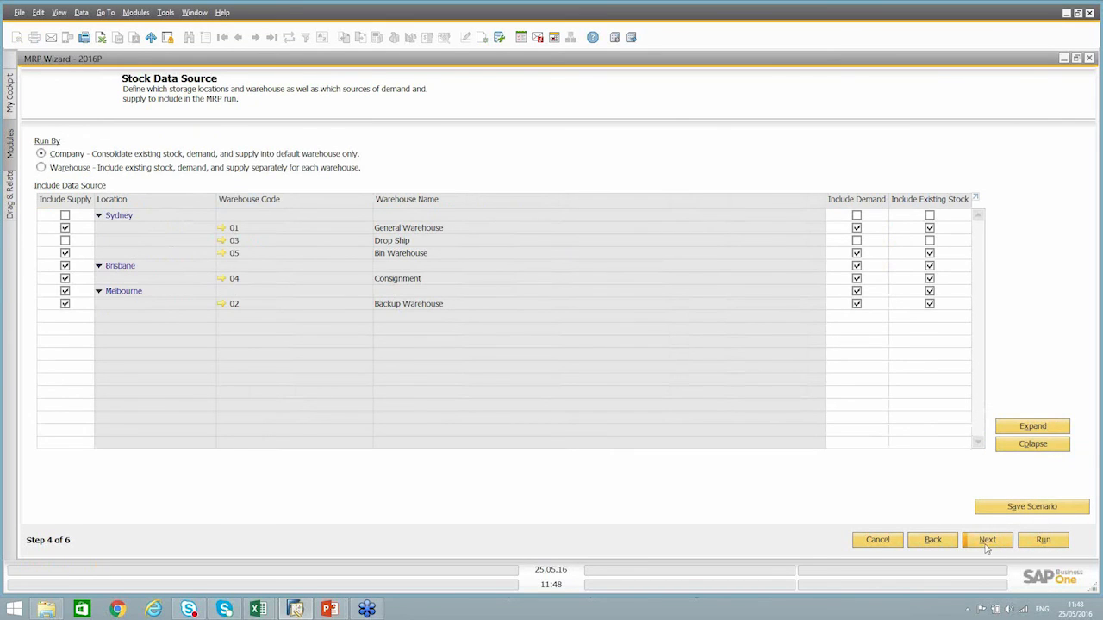
{"action": "left_click", "coordinate": [1003, 547]}
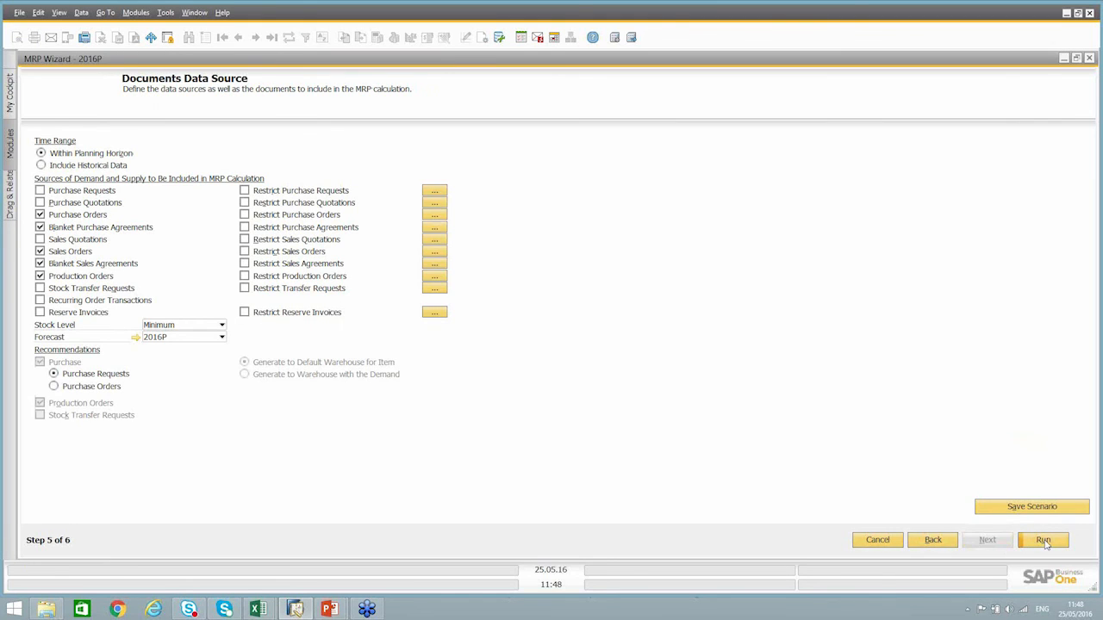
{"action": "left_click", "coordinate": [1043, 540]}
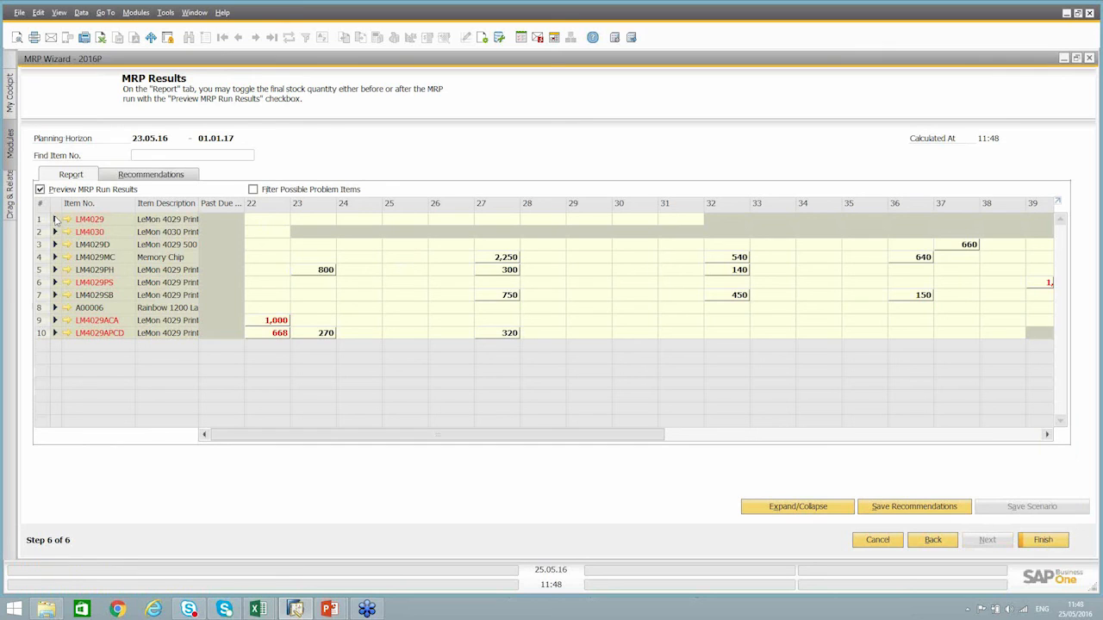
Expand LM4029 and check the pegging information behind its demand in weeks 23, 27 and 32
{"action": "left_click", "coordinate": [54, 220]}
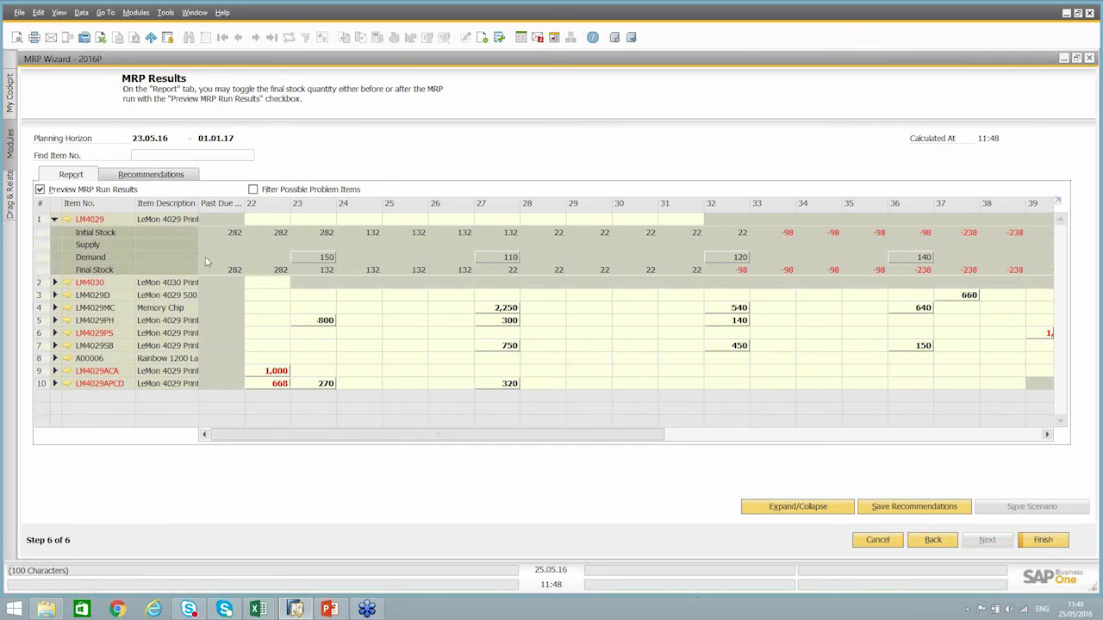
{"action": "double_click", "coordinate": [324, 258]}
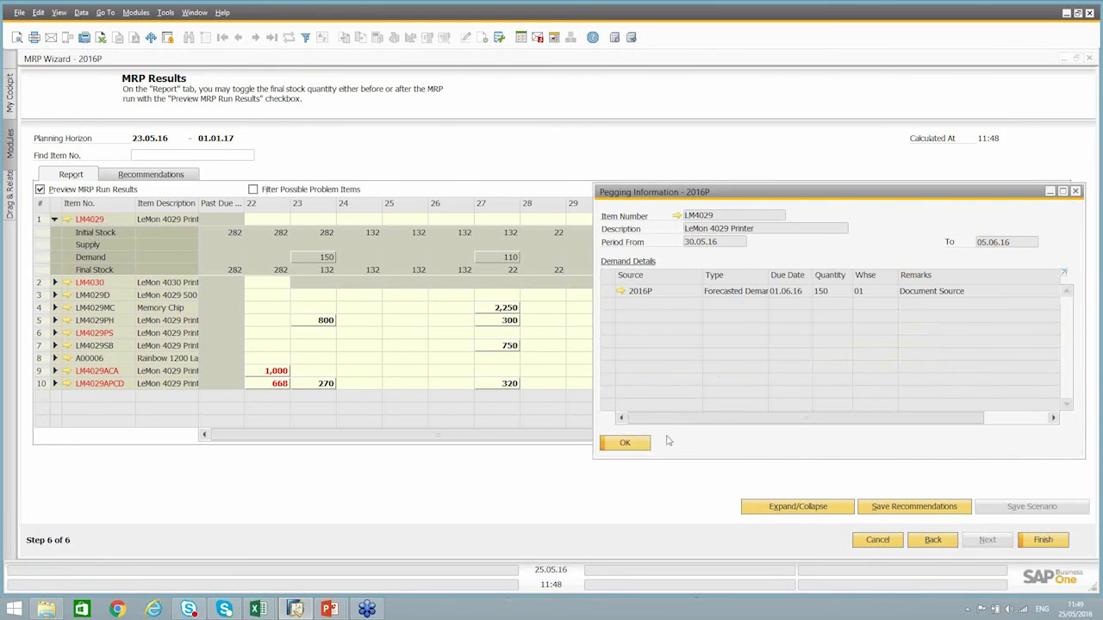
{"action": "left_click", "coordinate": [626, 445]}
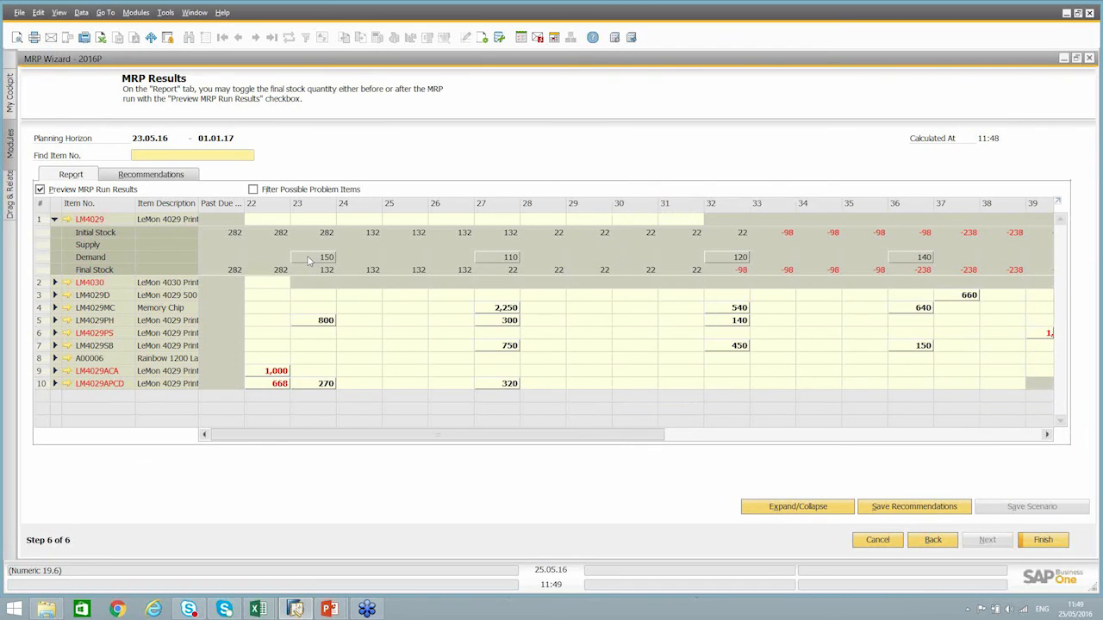
{"action": "double_click", "coordinate": [498, 261]}
{"action": "key", "text": "Escape"}
{"action": "double_click", "coordinate": [741, 258]}
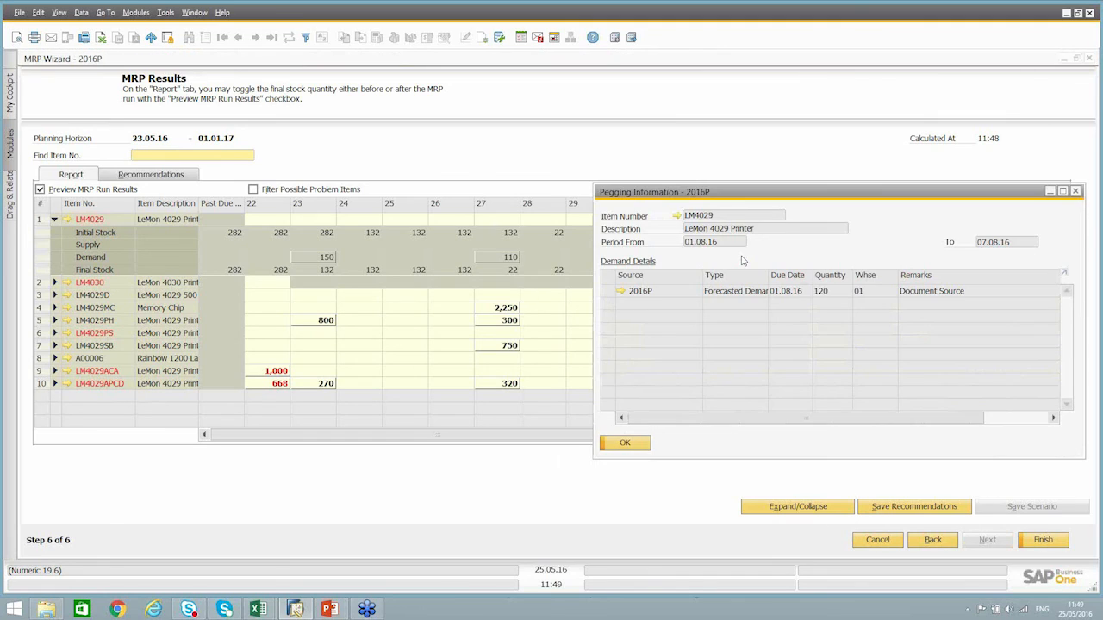
{"action": "key", "text": "Escape"}
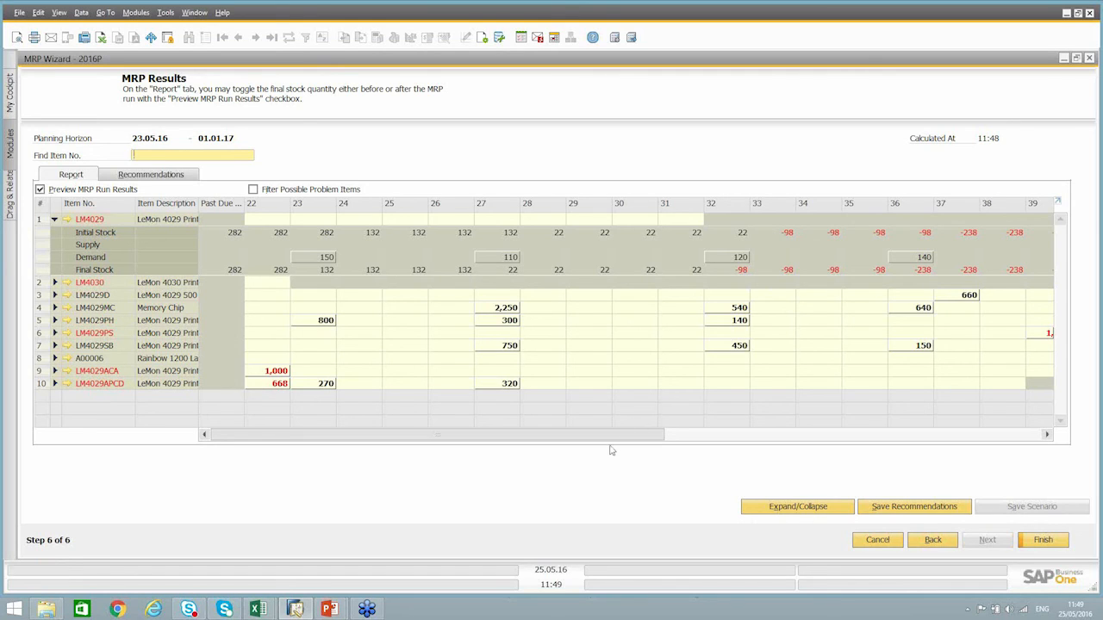
Check the pegging information of LM4029's order recommendation in week 40, and collapse the item
{"action": "left_click_drag", "start_coordinate": [615, 439], "coordinate": [690, 449]}
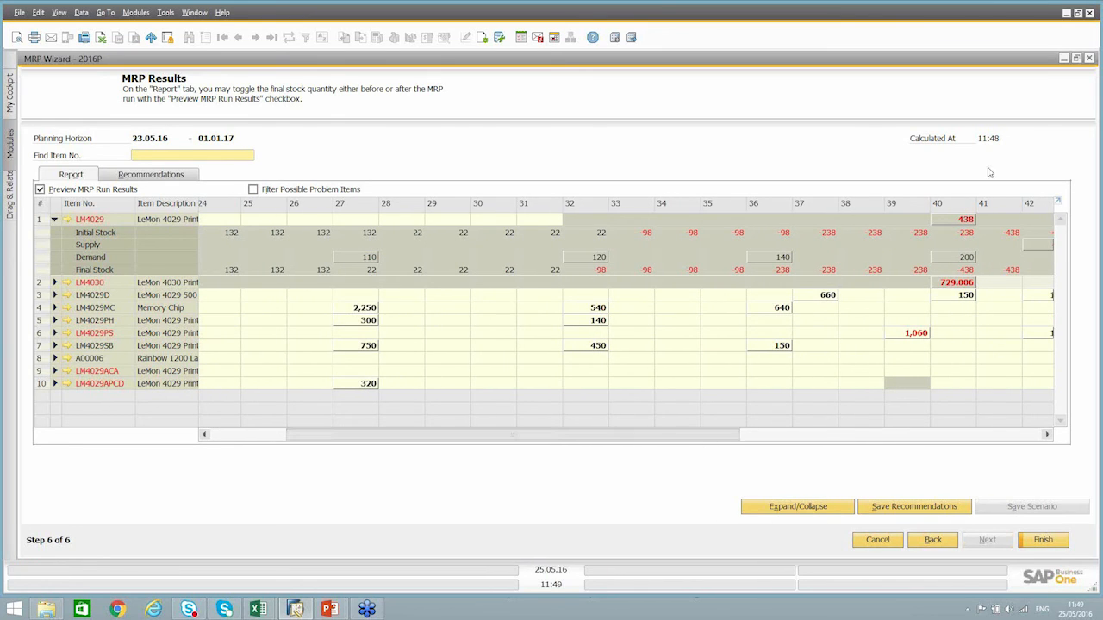
{"action": "double_click", "coordinate": [966, 222]}
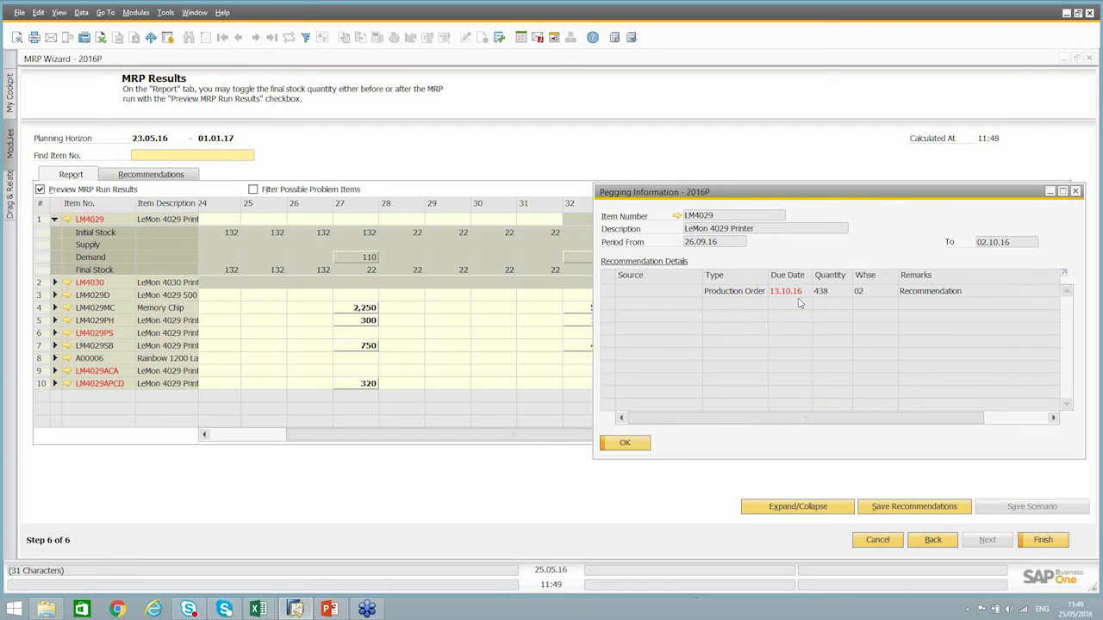
{"action": "key", "text": "Escape"}
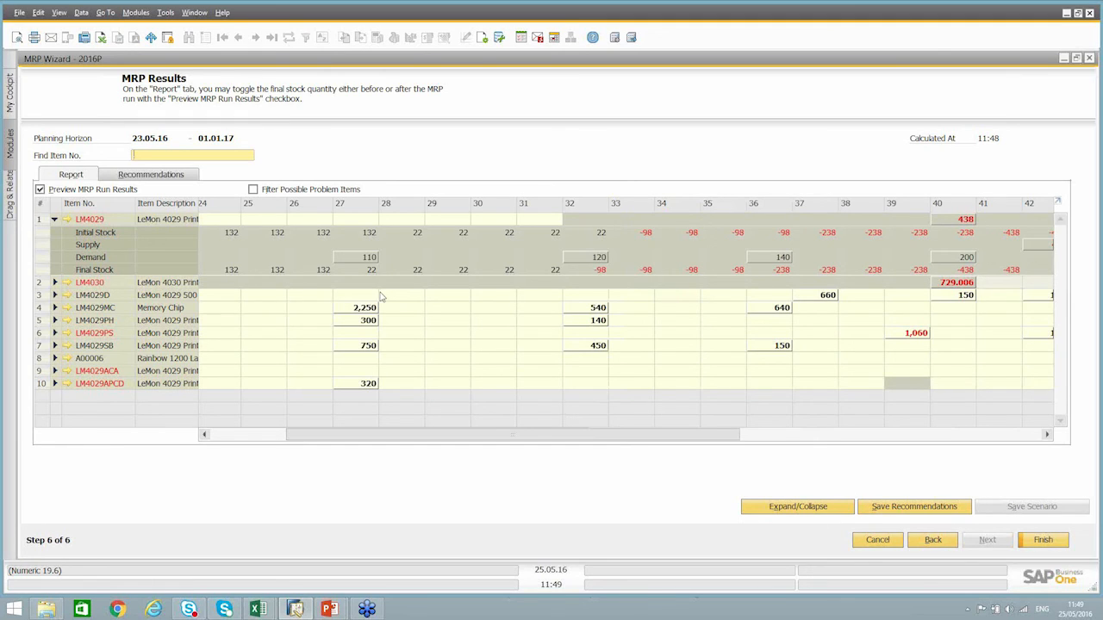
{"action": "left_click", "coordinate": [55, 219]}
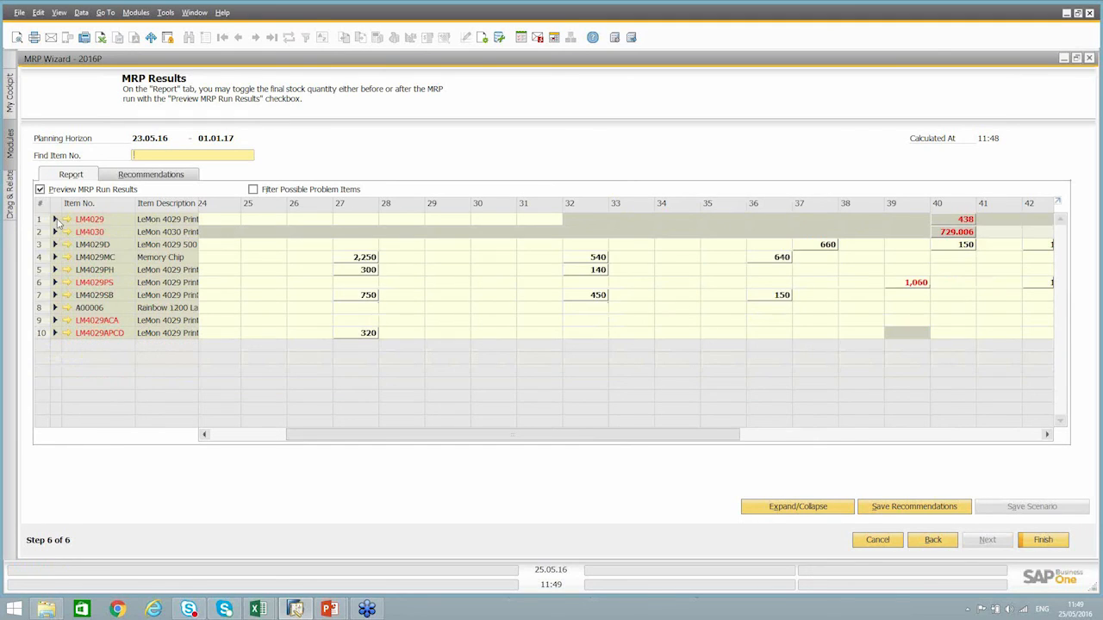
Open the bill of materials of LM4029PS, check its components LM4029ACA and LM4029APCD, and close it
{"action": "left_click", "coordinate": [67, 284]}
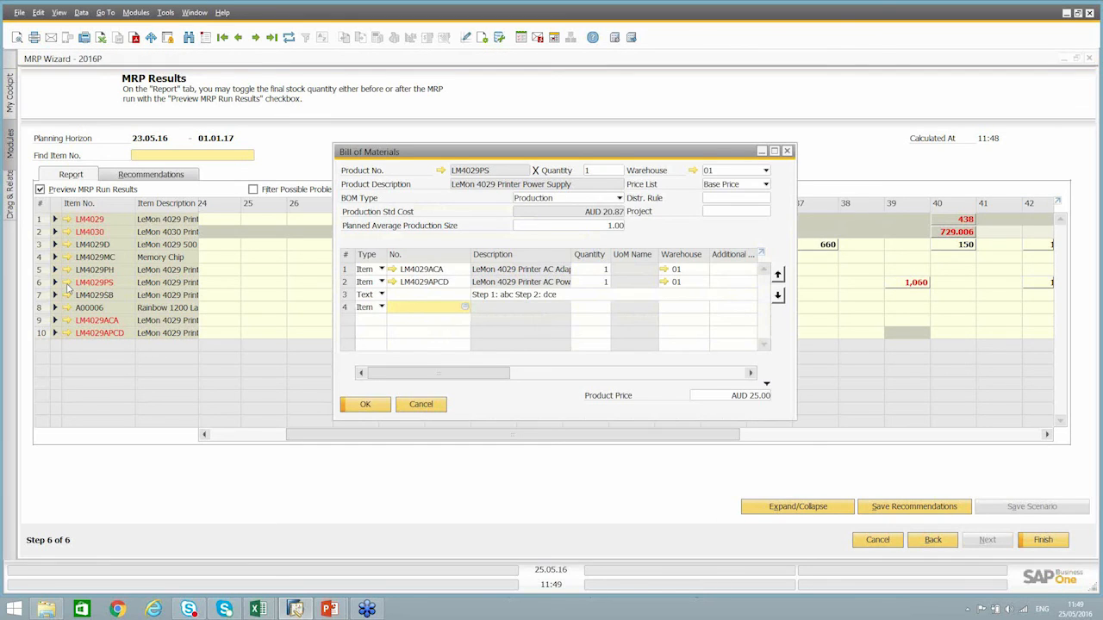
{"action": "left_click", "coordinate": [411, 272]}
{"action": "left_click", "coordinate": [413, 280]}
{"action": "left_click", "coordinate": [412, 270]}
{"action": "left_click", "coordinate": [413, 281]}
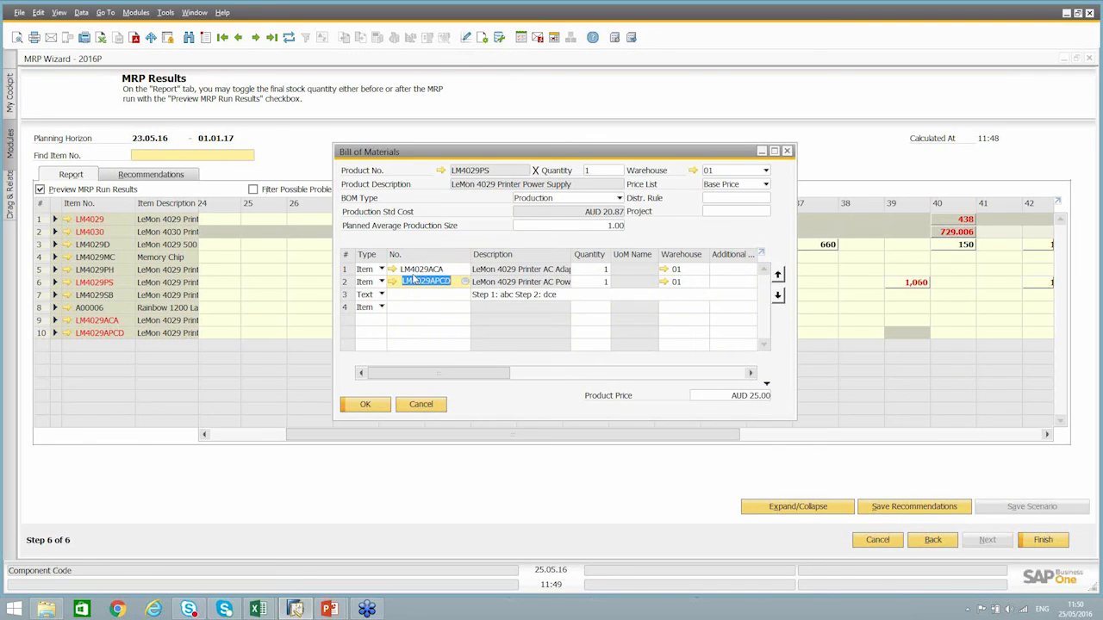
{"action": "left_click", "coordinate": [421, 404]}
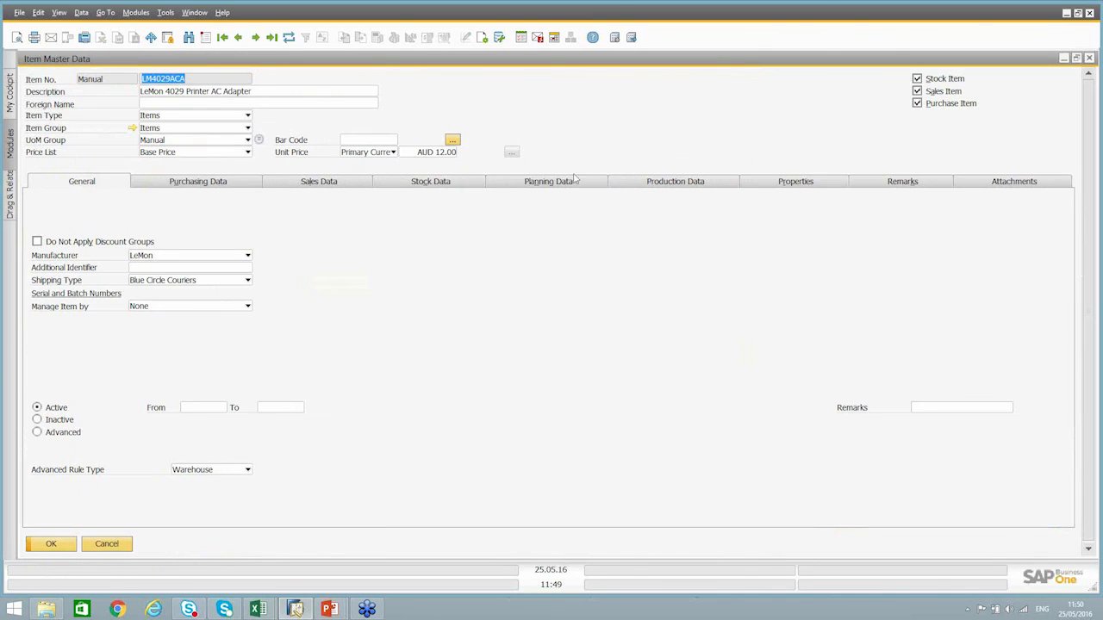
Check the lead time in the planning data of item LM4029ACA and return to the MRP results
{"action": "left_click", "coordinate": [583, 181]}
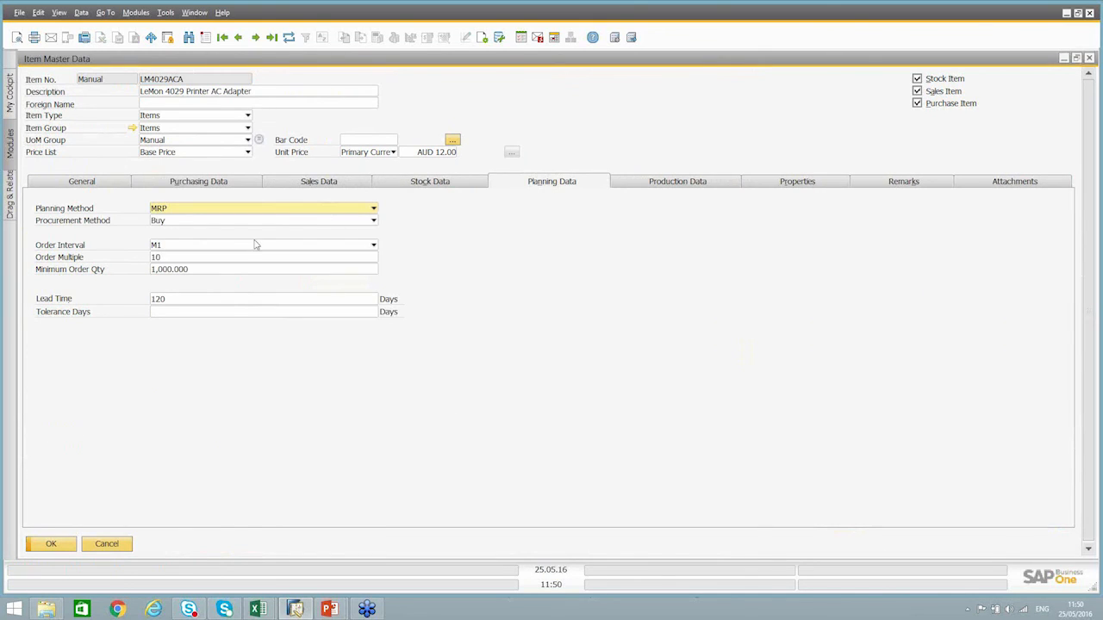
{"action": "left_click", "coordinate": [200, 302]}
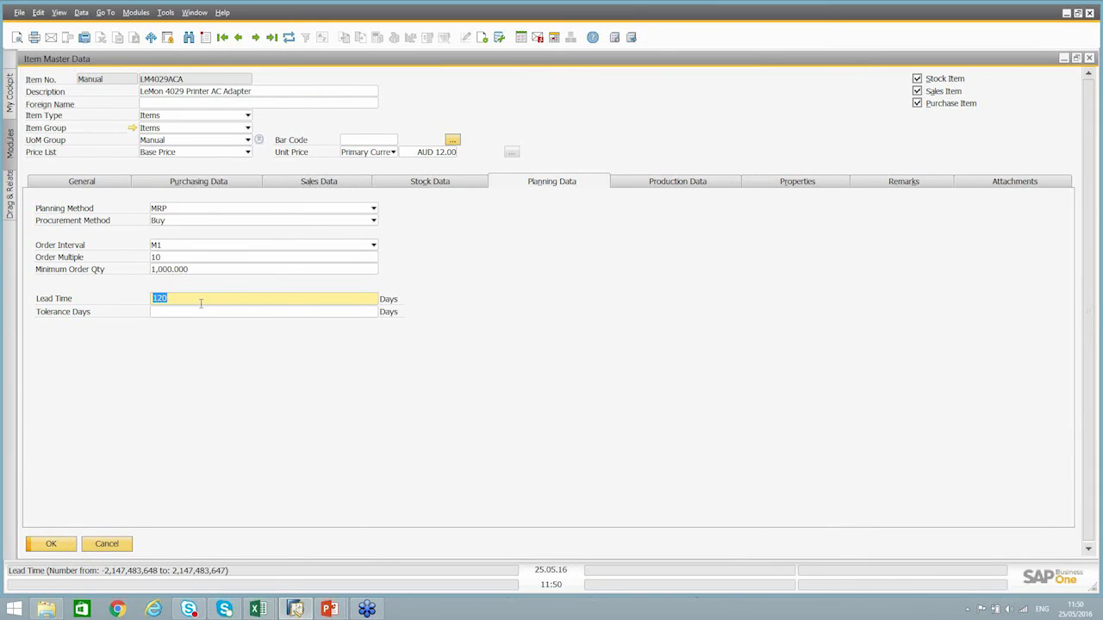
{"action": "key", "text": "Escape"}
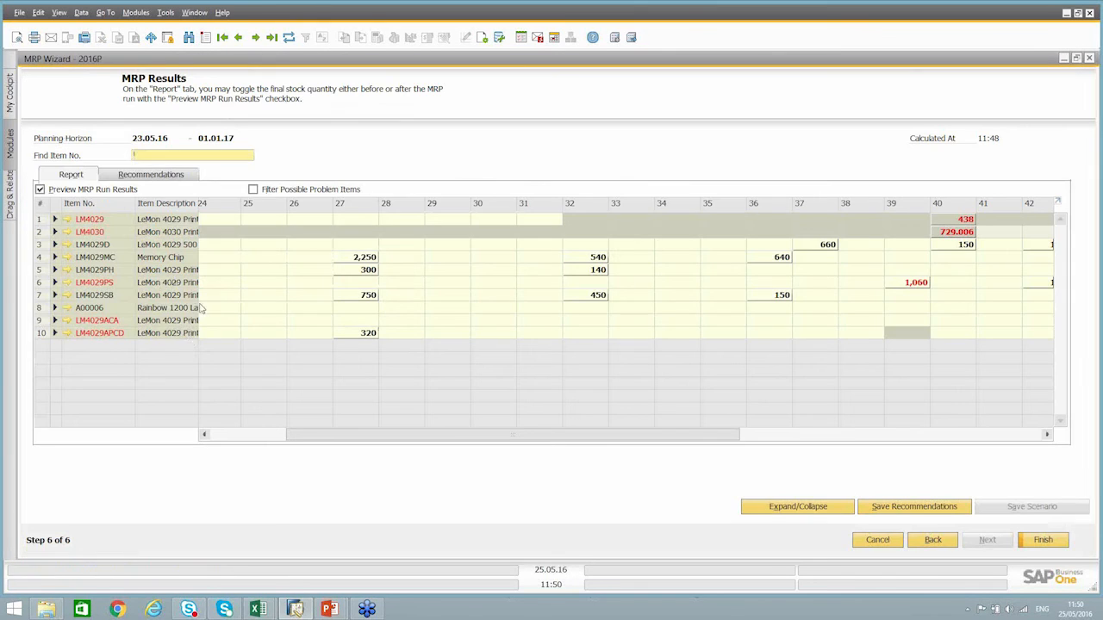
Expand LM4029ACA, check the pegging information of its week 39 supply and demand and week 40 supply, and collapse it
{"action": "left_click", "coordinate": [54, 321]}
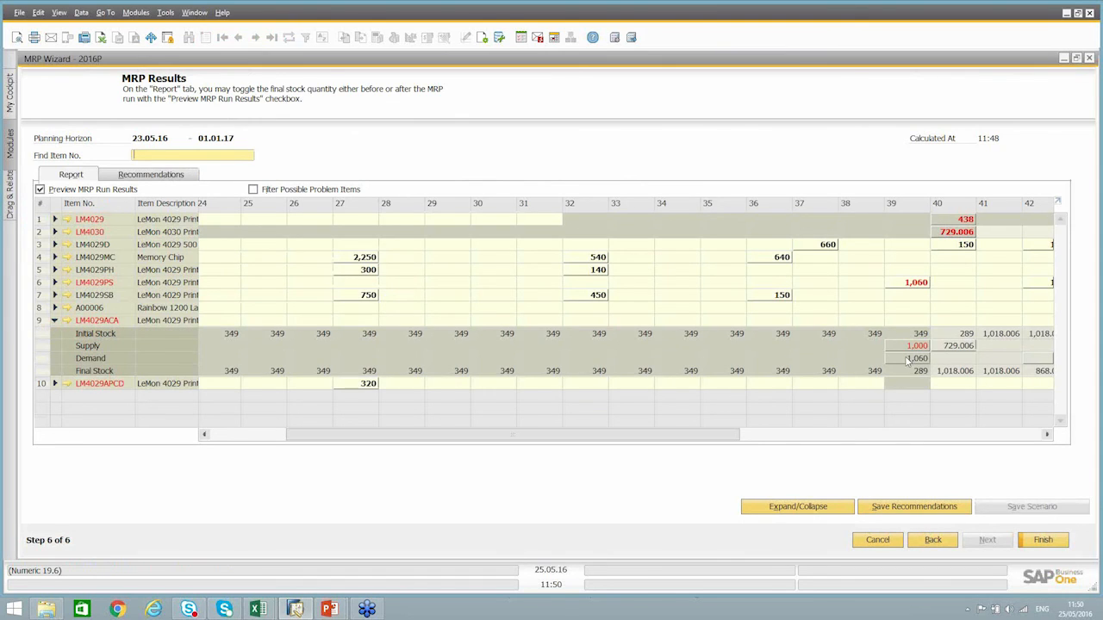
{"action": "left_click_drag", "start_coordinate": [729, 442], "coordinate": [833, 467]}
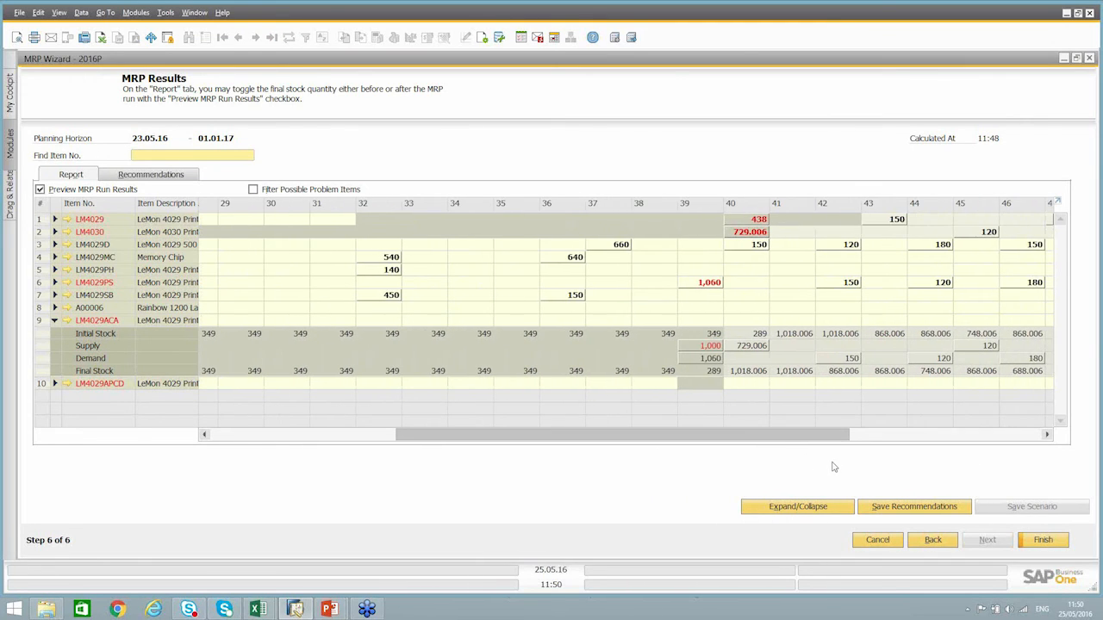
{"action": "double_click", "coordinate": [711, 349]}
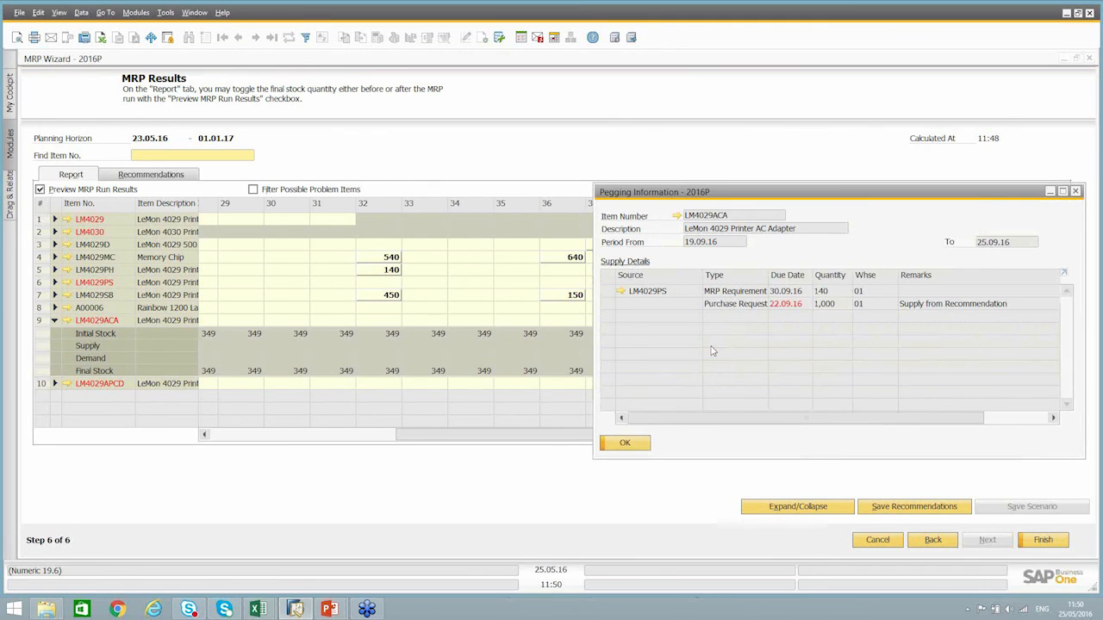
{"action": "key", "text": "Escape"}
{"action": "double_click", "coordinate": [705, 359]}
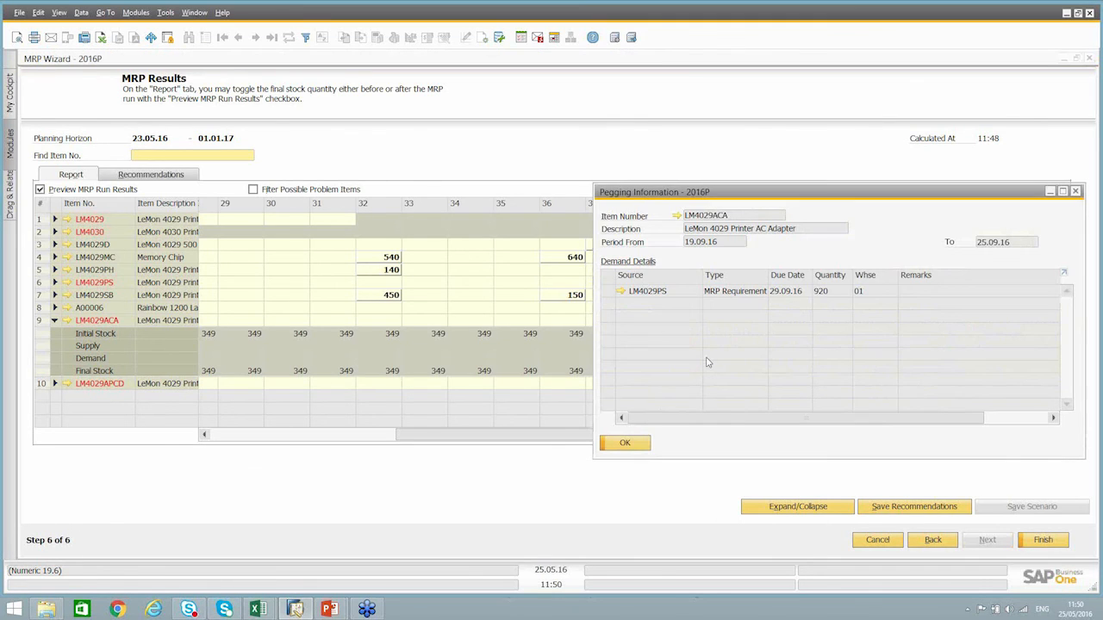
{"action": "key", "text": "Escape"}
{"action": "double_click", "coordinate": [750, 348]}
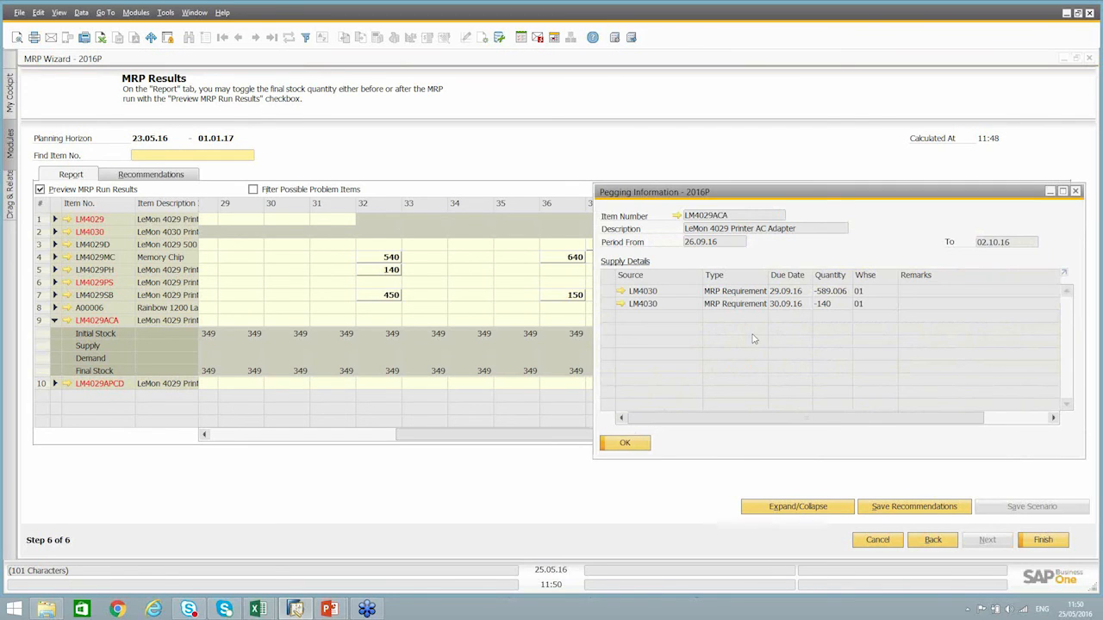
{"action": "left_click", "coordinate": [627, 443]}
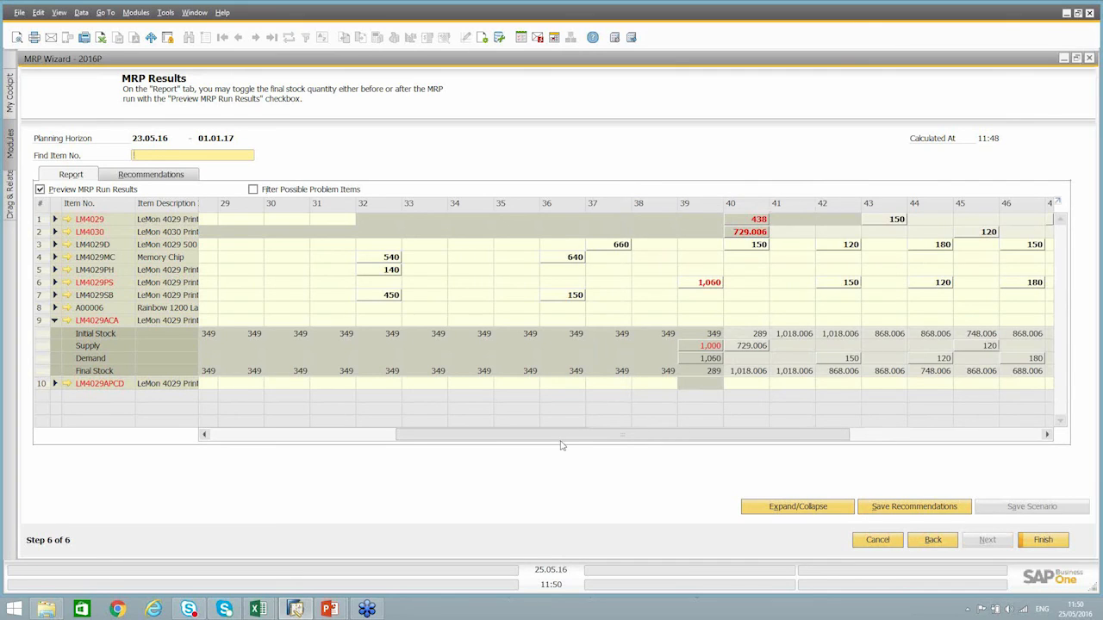
{"action": "left_click_drag", "start_coordinate": [496, 437], "coordinate": [315, 428]}
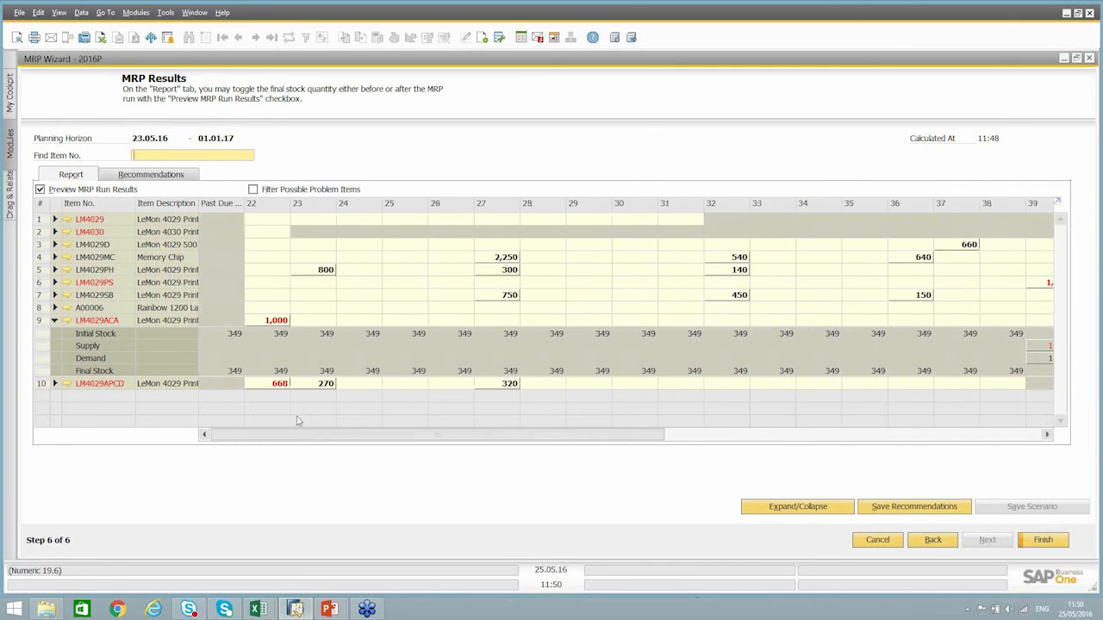
{"action": "left_click", "coordinate": [54, 320]}
Show the recommendations of 2016P with a wider Order Type column and save them, replacing the scenario's previous recommendations
{"action": "left_click", "coordinate": [135, 175]}
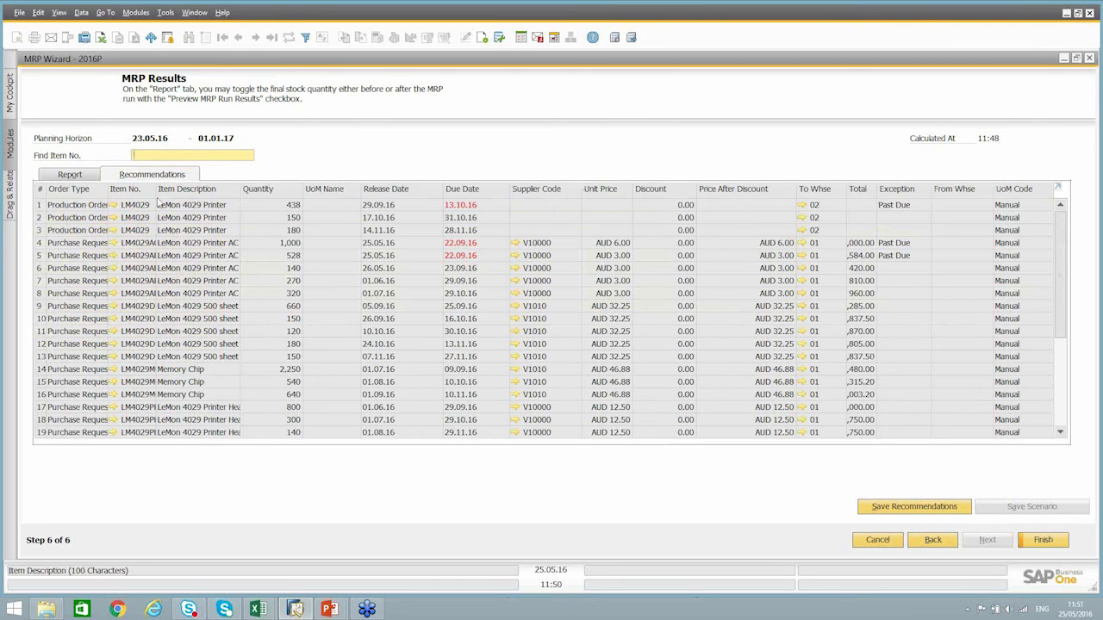
{"action": "left_click_drag", "start_coordinate": [122, 197], "coordinate": [161, 197]}
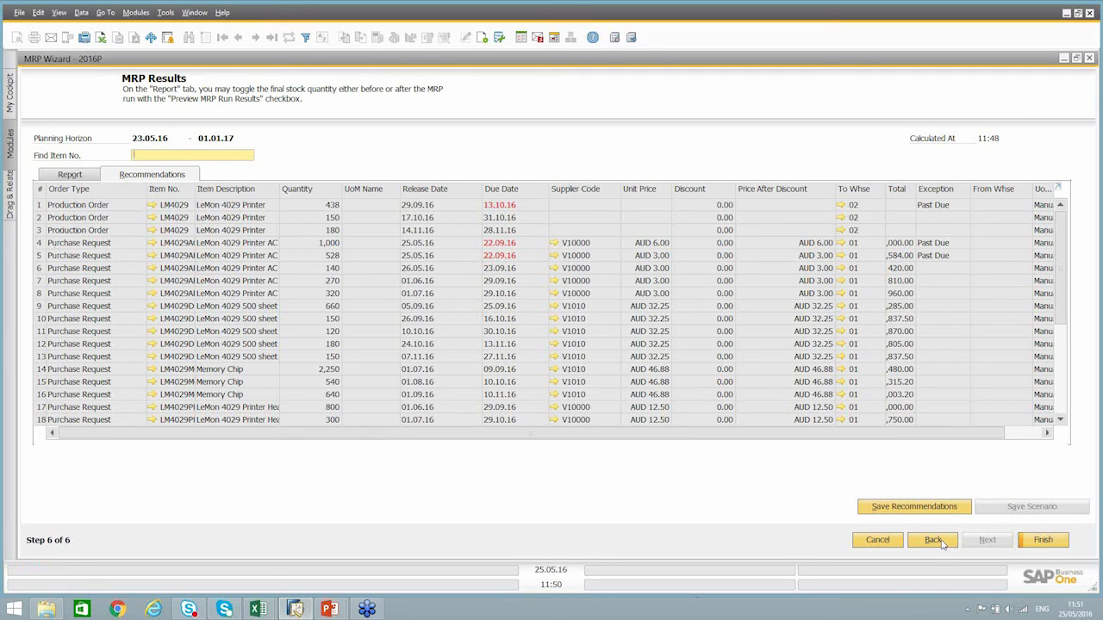
{"action": "left_click", "coordinate": [904, 507]}
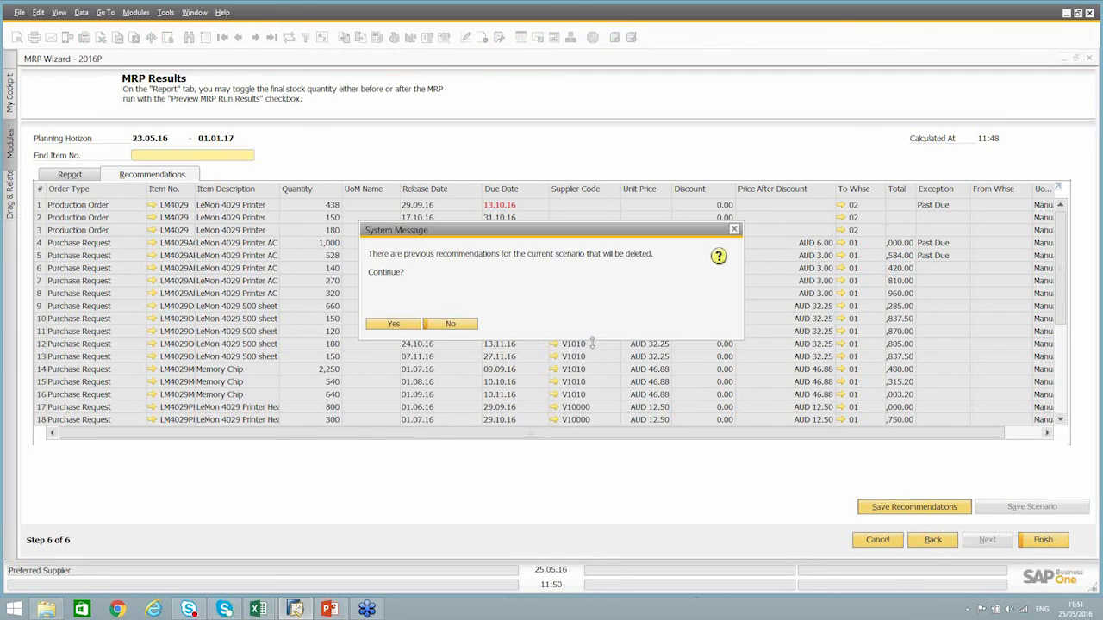
{"action": "left_click", "coordinate": [394, 324]}
Open the order recommendations, mark the three LM4029 production orders for creation, check the due dates and discard the selection
{"action": "right_click", "coordinate": [372, 167]}
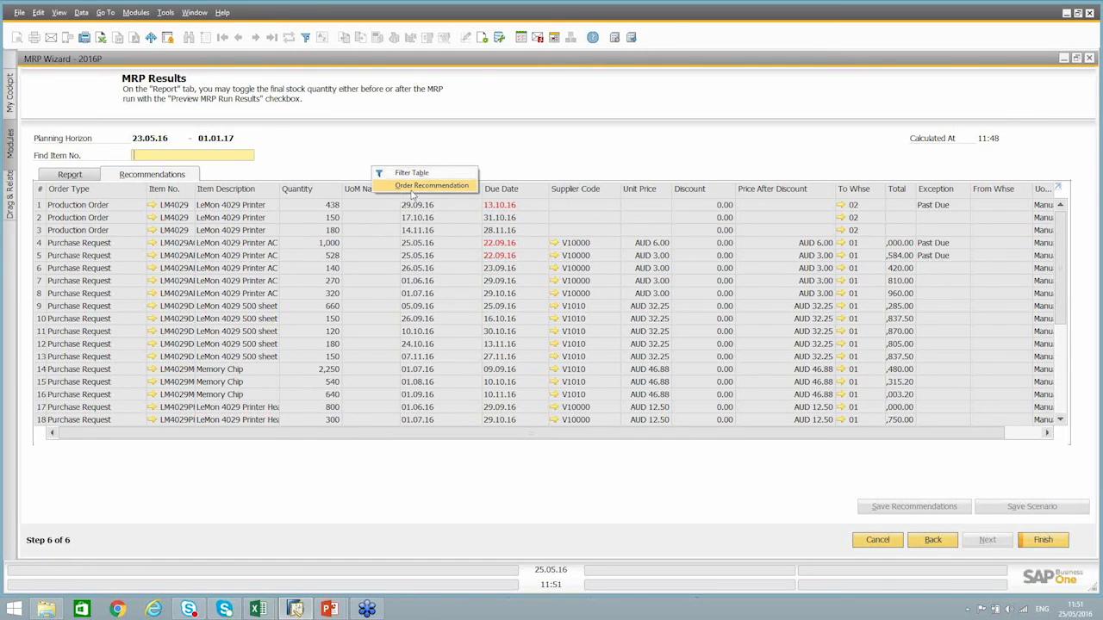
{"action": "left_click", "coordinate": [410, 186]}
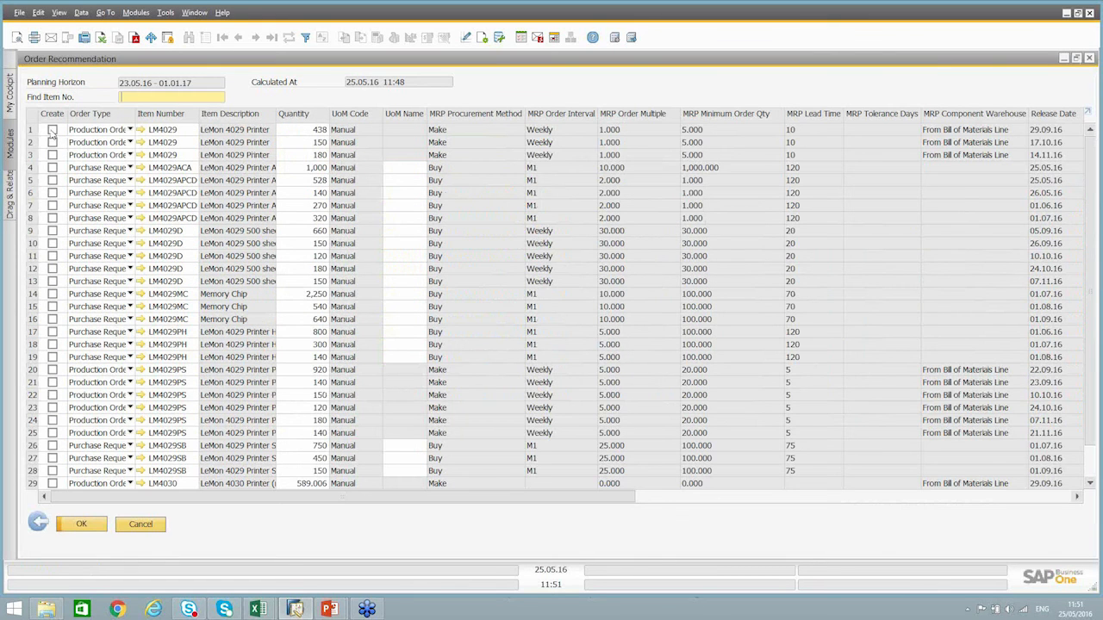
{"action": "left_click", "coordinate": [52, 130]}
{"action": "left_click", "coordinate": [53, 142]}
{"action": "left_click", "coordinate": [52, 155]}
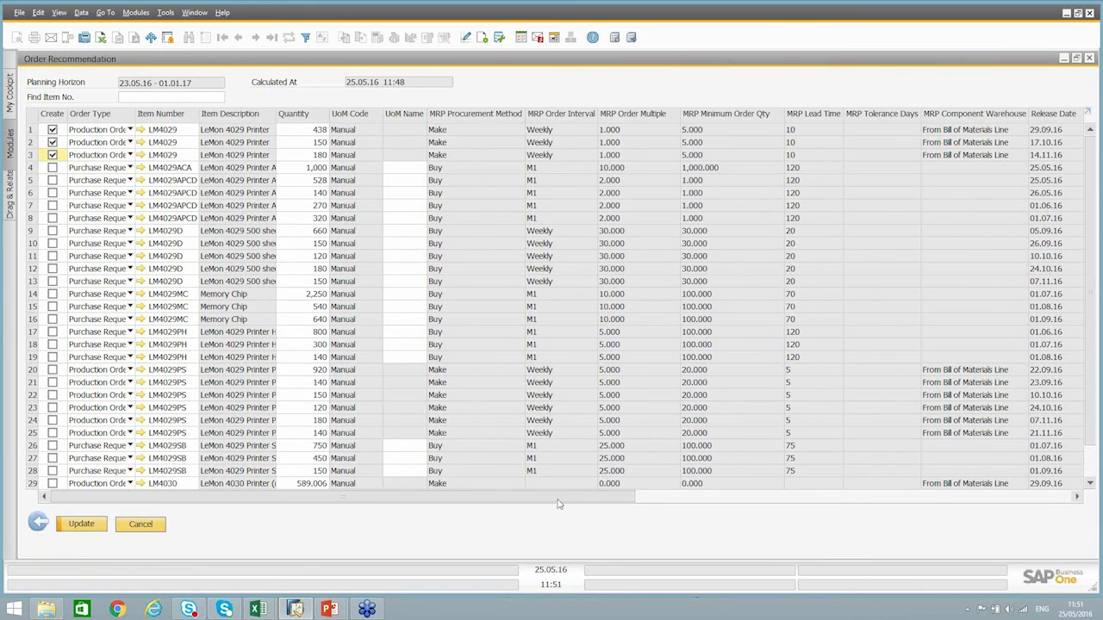
{"action": "left_click_drag", "start_coordinate": [557, 502], "coordinate": [642, 515]}
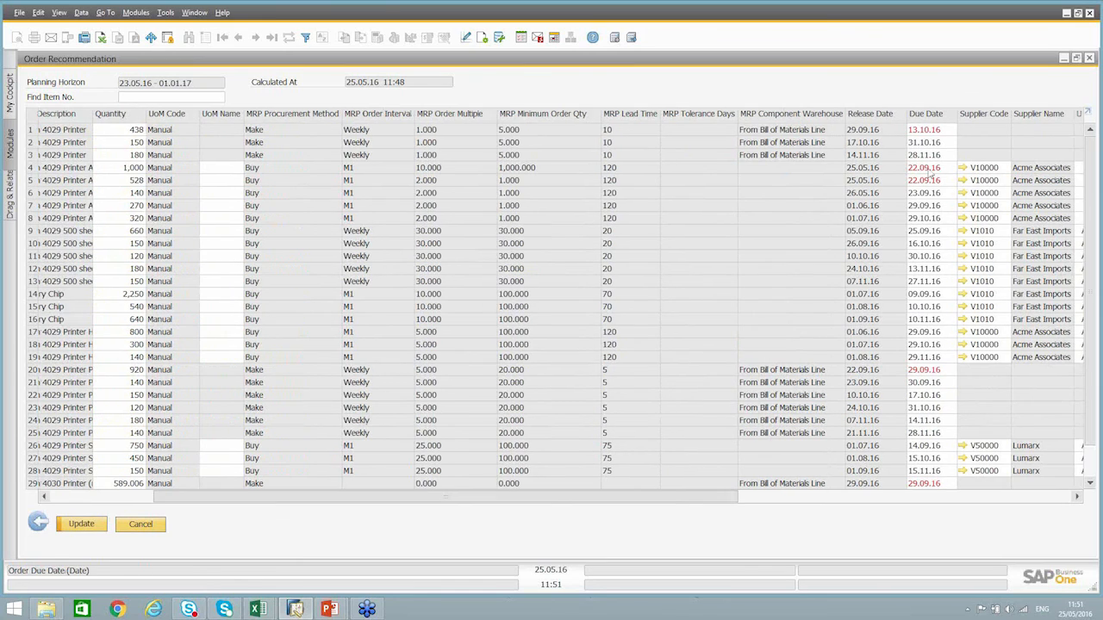
{"action": "left_click", "coordinate": [131, 528]}
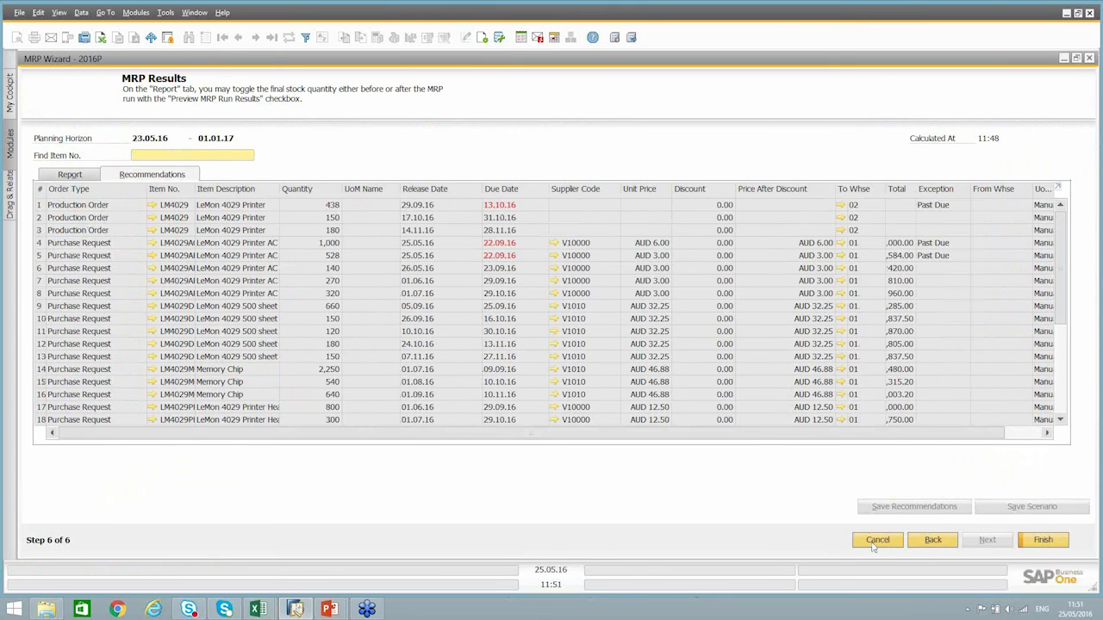
Leave the current MRP run, restart the MRP Wizard with scenario 2016W and proceed to its documents data source
{"action": "left_click", "coordinate": [875, 541]}
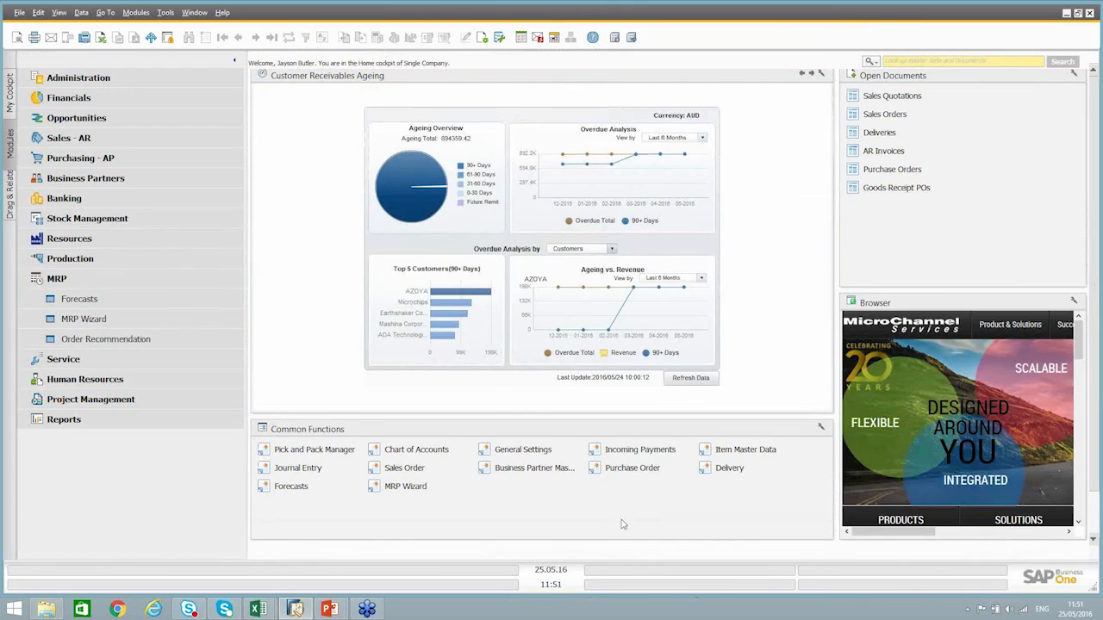
{"action": "left_click", "coordinate": [138, 320]}
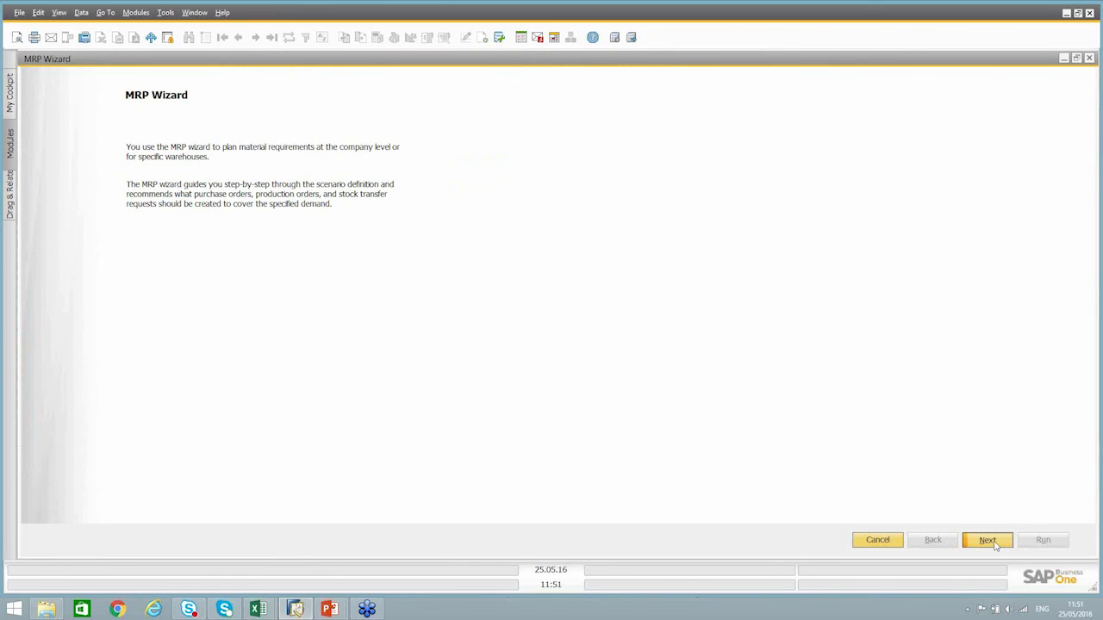
{"action": "left_click", "coordinate": [988, 540]}
{"action": "left_click", "coordinate": [67, 282]}
{"action": "left_click", "coordinate": [973, 541]}
{"action": "left_click", "coordinate": [976, 541]}
{"action": "left_click", "coordinate": [976, 541]}
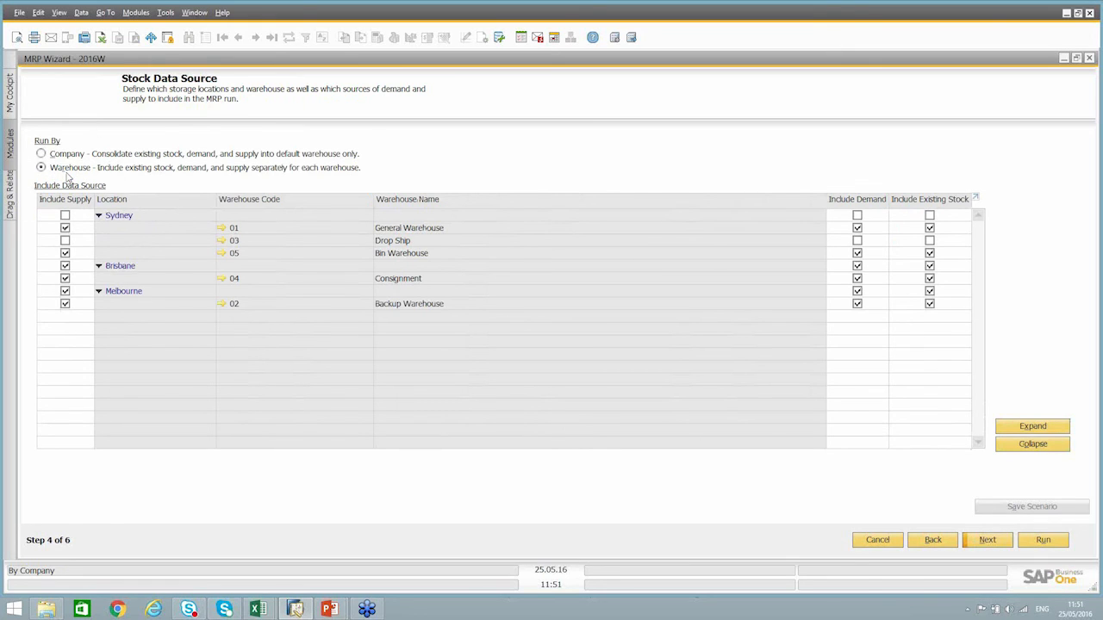
{"action": "left_click", "coordinate": [988, 540]}
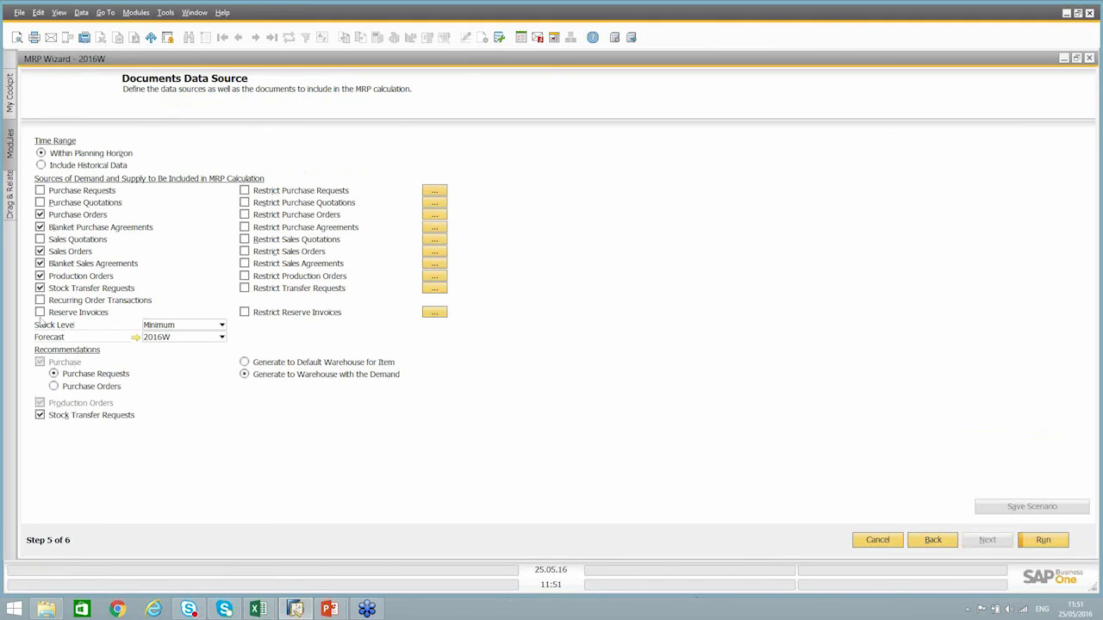
Set the purchase recommendations to Purchase Orders and check A00001's warehouse 01 and 02 lines in forecast 2016W
{"action": "left_click", "coordinate": [66, 390]}
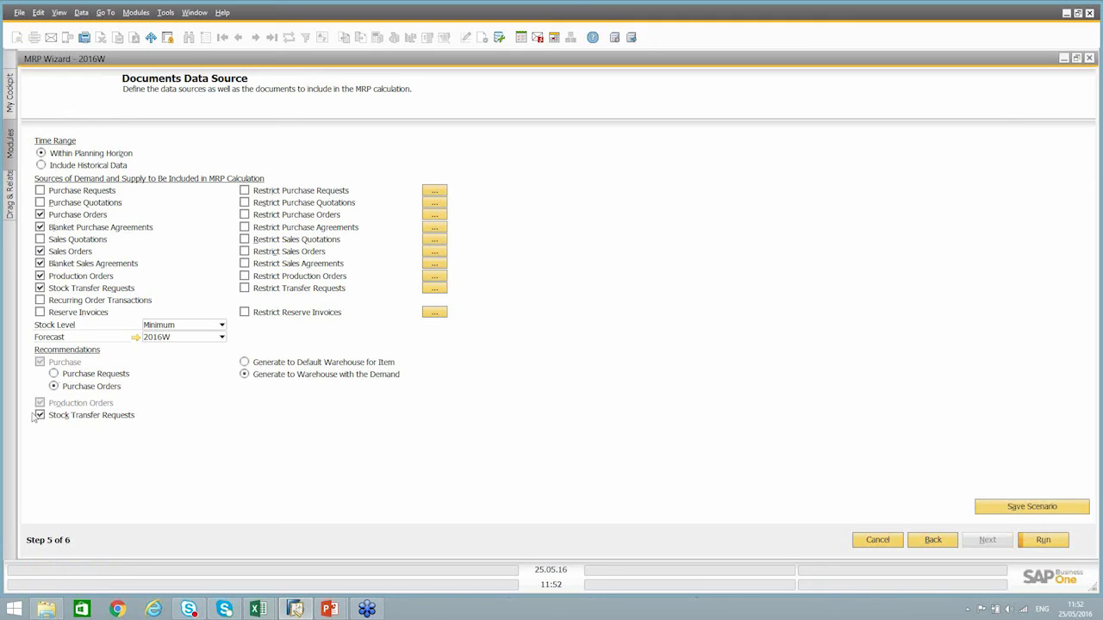
{"action": "left_click", "coordinate": [135, 338]}
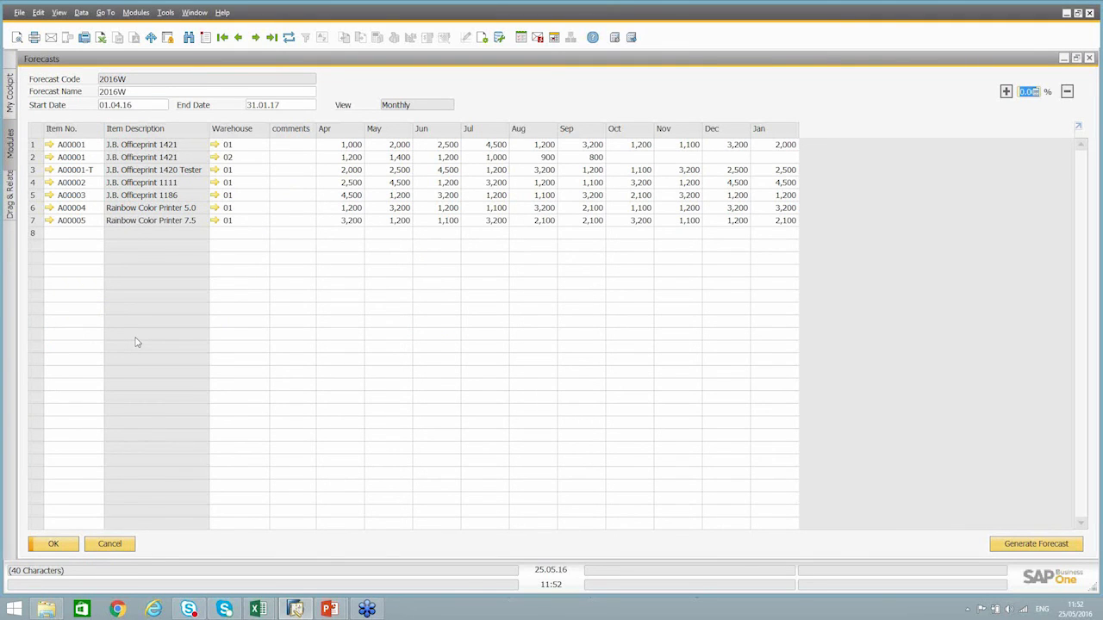
{"action": "left_click", "coordinate": [34, 146]}
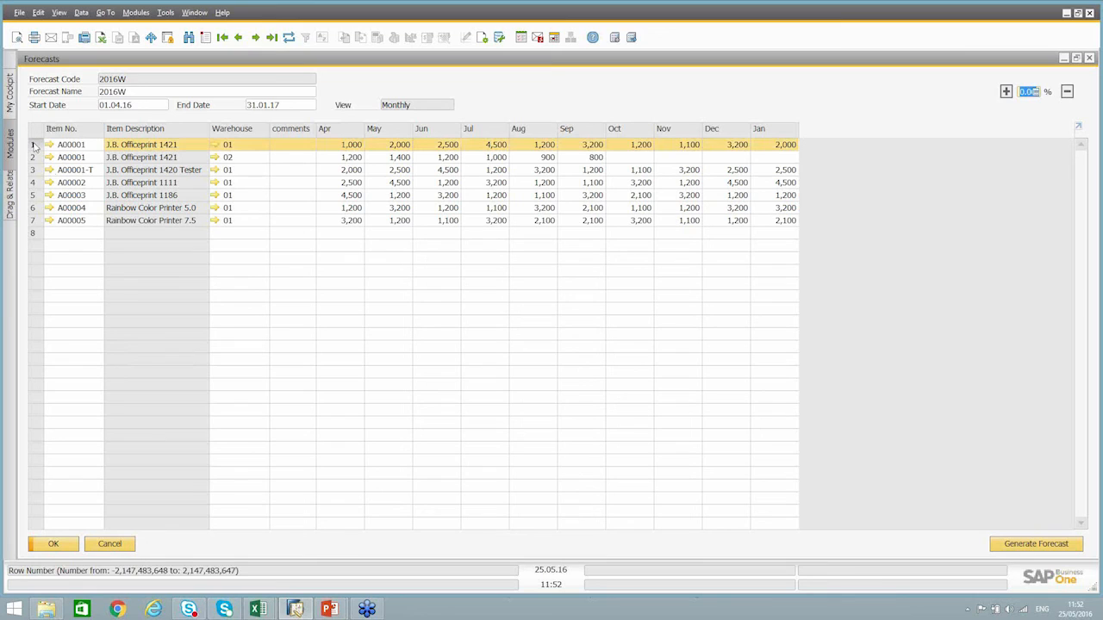
{"action": "left_click", "coordinate": [81, 146]}
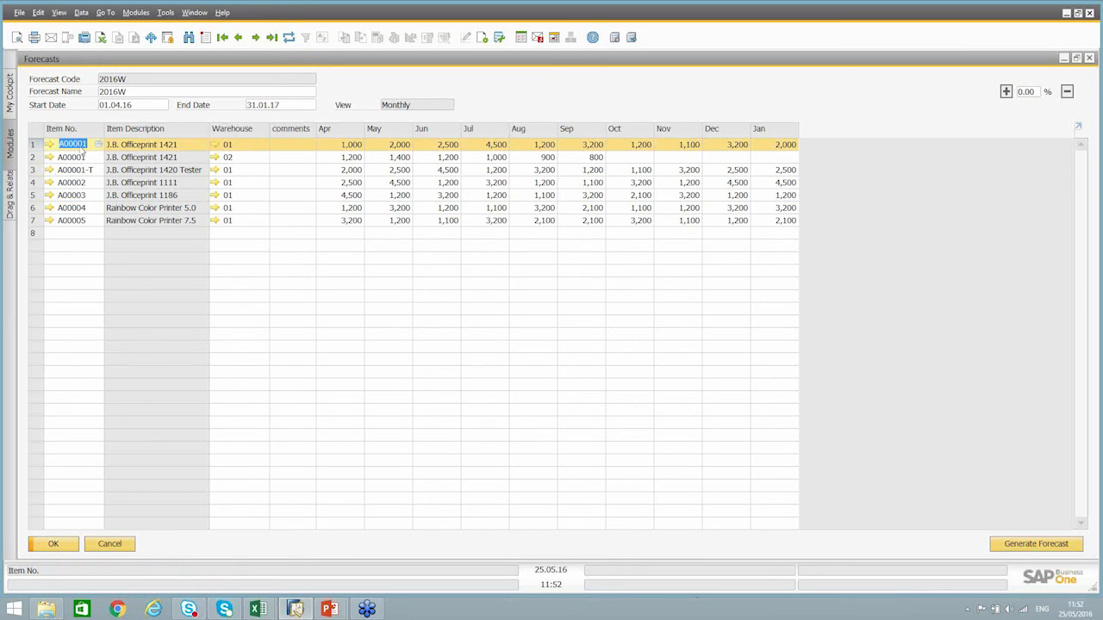
{"action": "left_click", "coordinate": [239, 146]}
{"action": "left_click", "coordinate": [231, 158]}
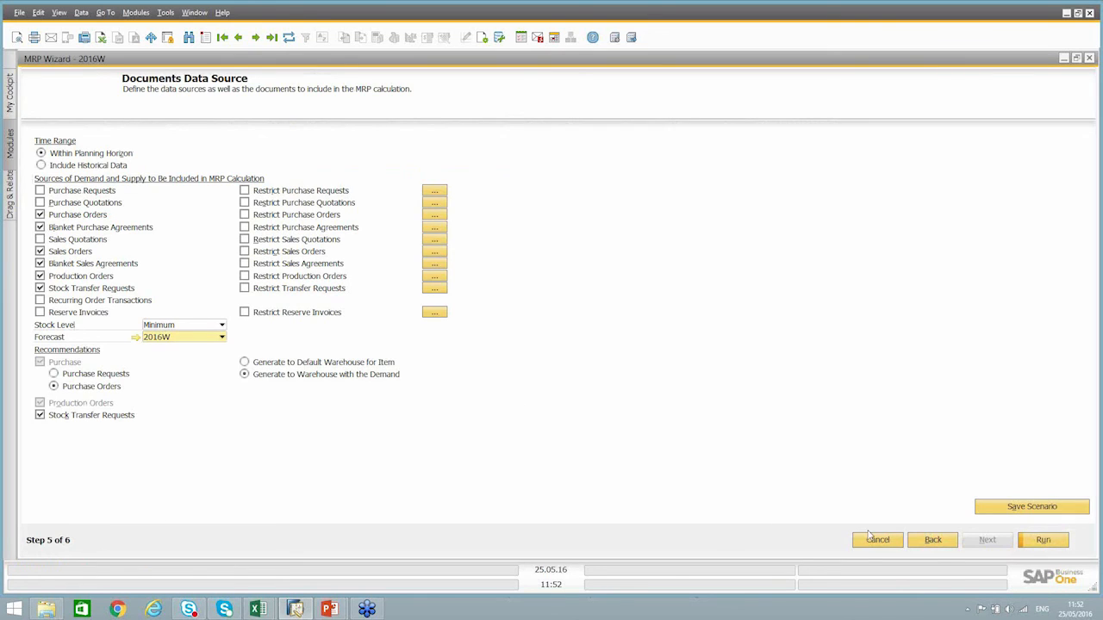
Run the MRP calculation for 2016W, expand A00001 and check the pegging information behind its week 23 demand
{"action": "left_click", "coordinate": [1032, 543]}
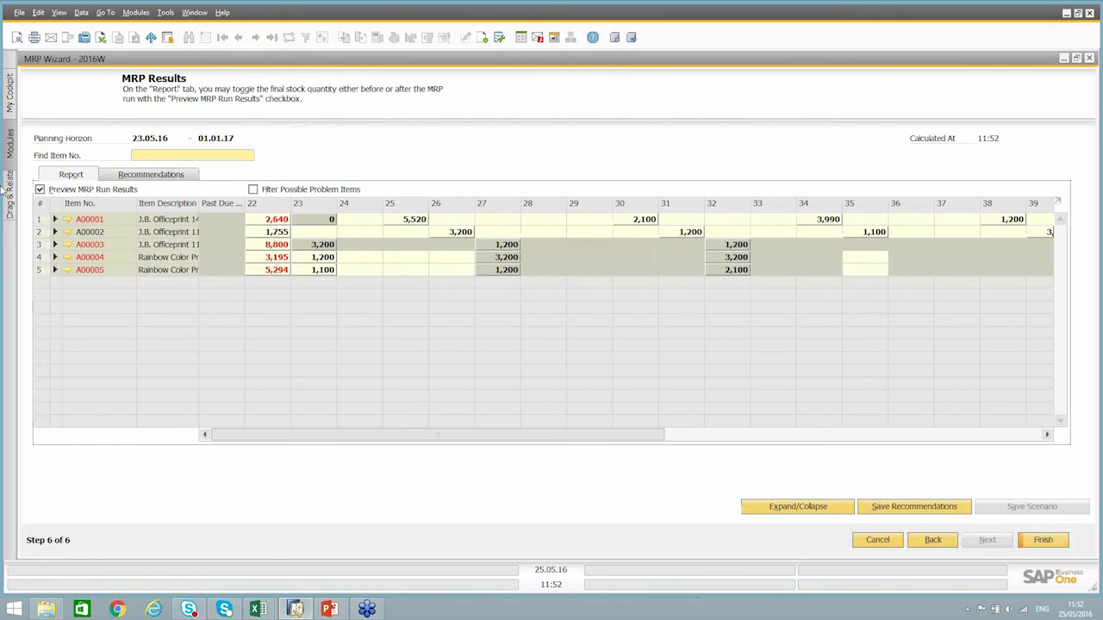
{"action": "left_click", "coordinate": [54, 220]}
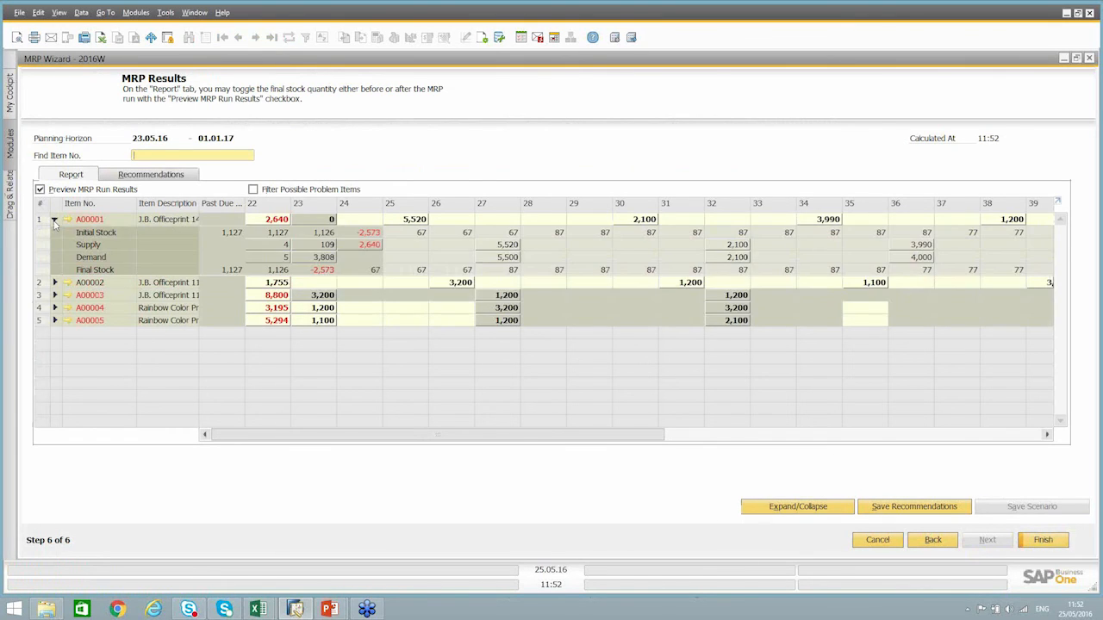
{"action": "double_click", "coordinate": [314, 257]}
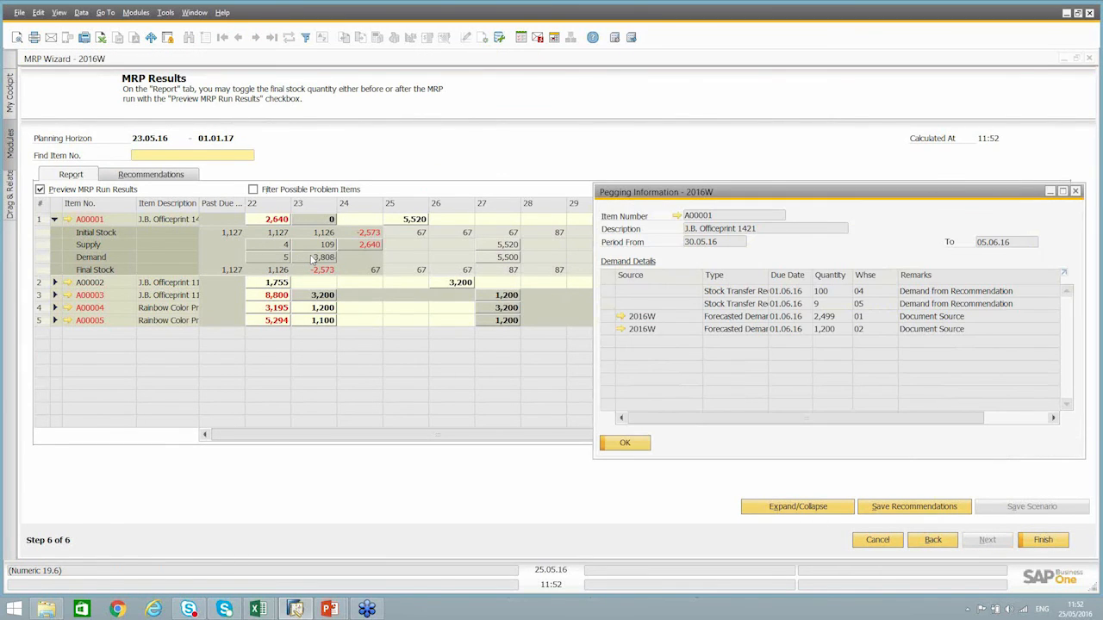
{"action": "left_click", "coordinate": [633, 449]}
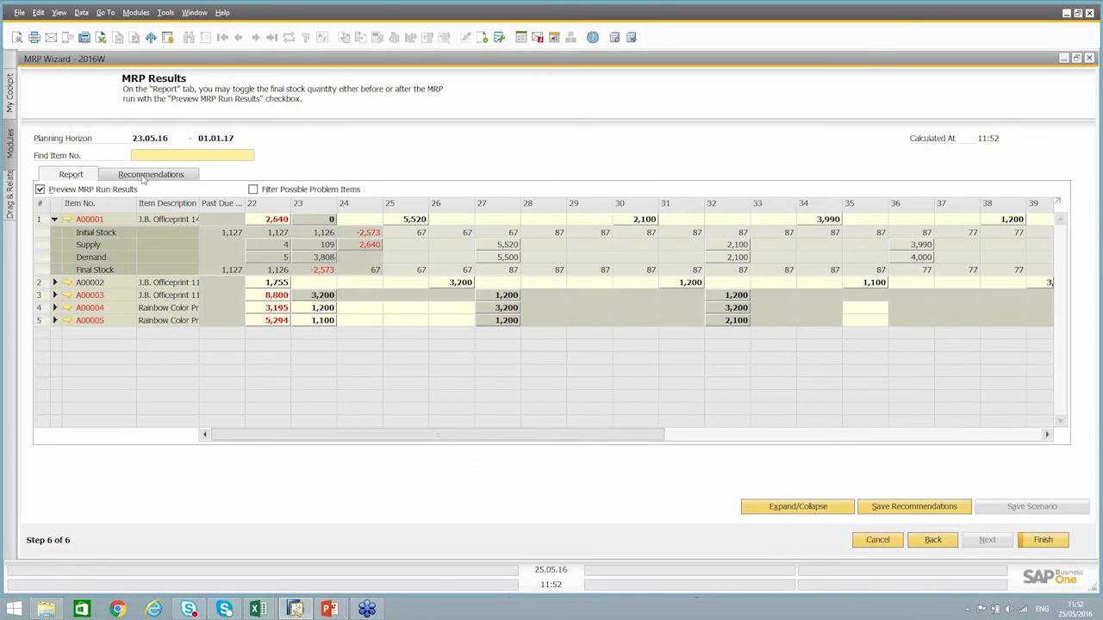
Show the 2016W recommendations and examine the purchase orders and stock transfer requests for A00001
{"action": "left_click", "coordinate": [143, 176]}
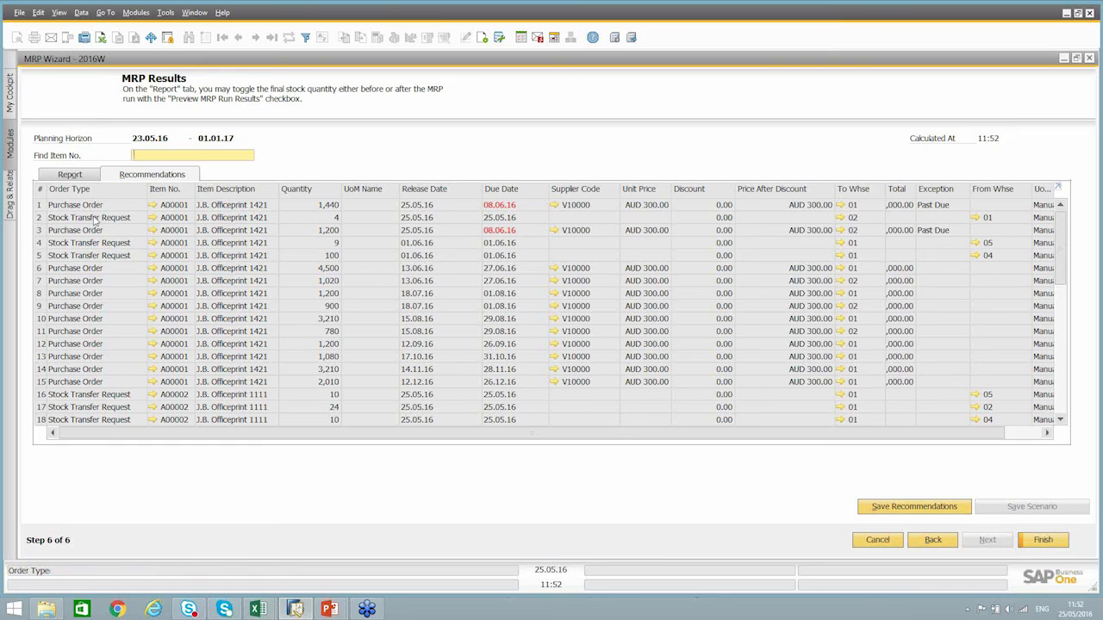
{"action": "key", "text": "ctrl"}
{"action": "key", "text": "ctrl"}
{"action": "key", "text": "ctrl"}
{"action": "key", "text": "ctrl"}
Open the order recommendations in a maximised window and mark A00001's stock transfer request of quantity 4 for creation
{"action": "right_click", "coordinate": [433, 162]}
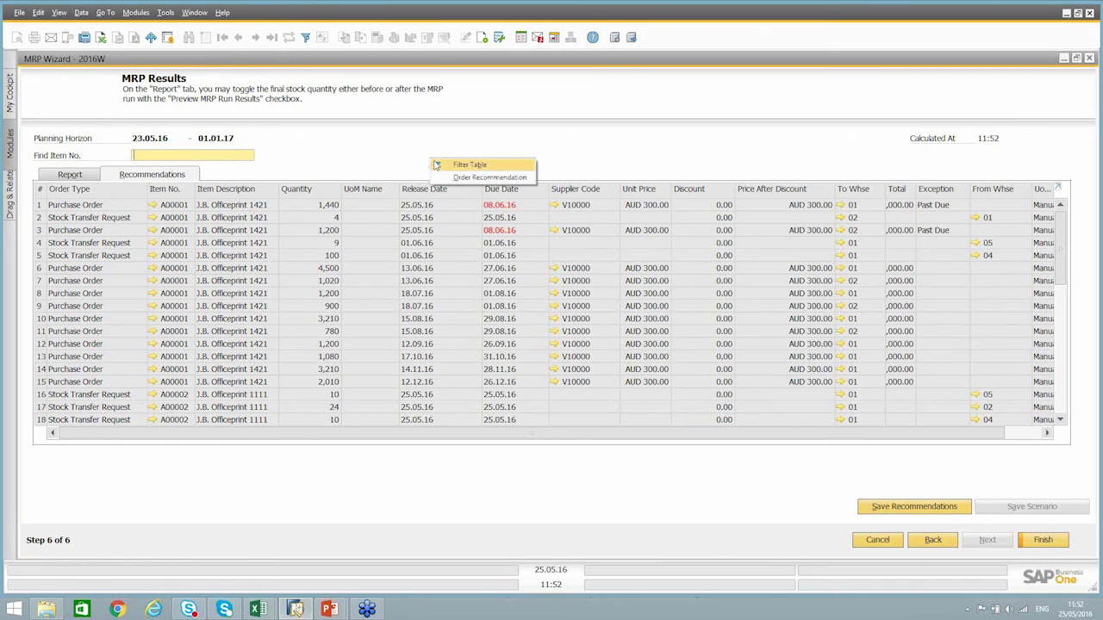
{"action": "left_click", "coordinate": [454, 179]}
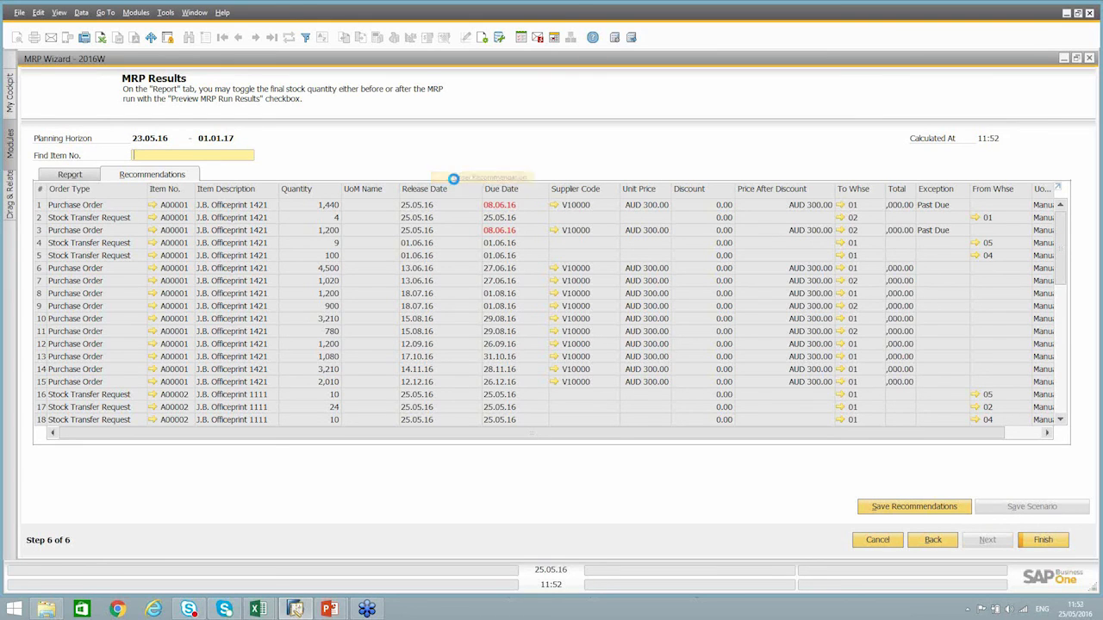
{"action": "double_click", "coordinate": [454, 120]}
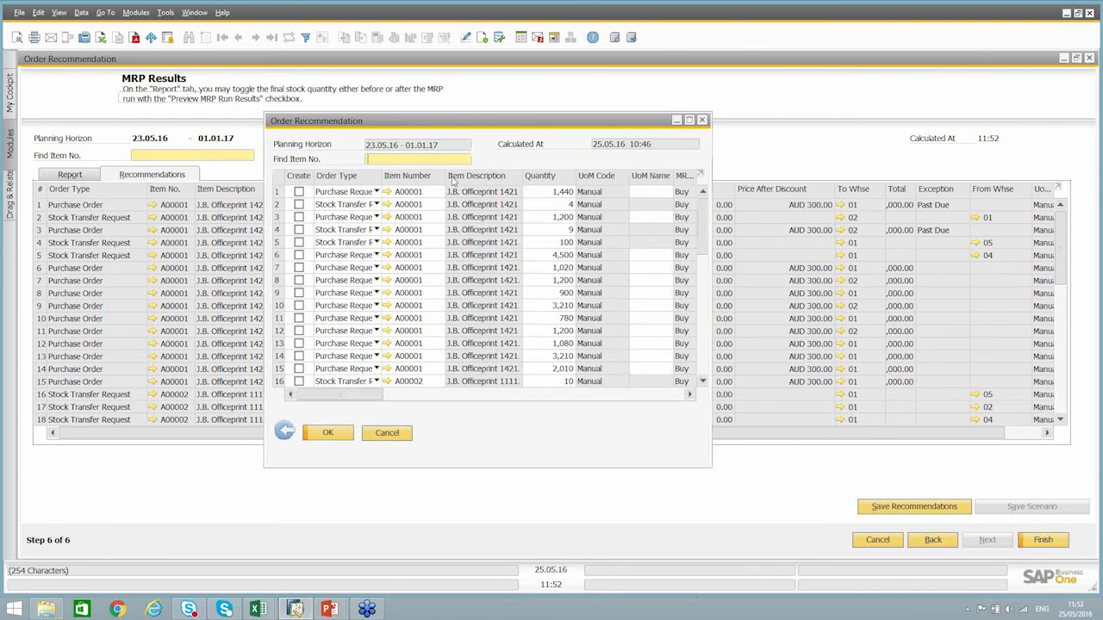
{"action": "left_click", "coordinate": [53, 142]}
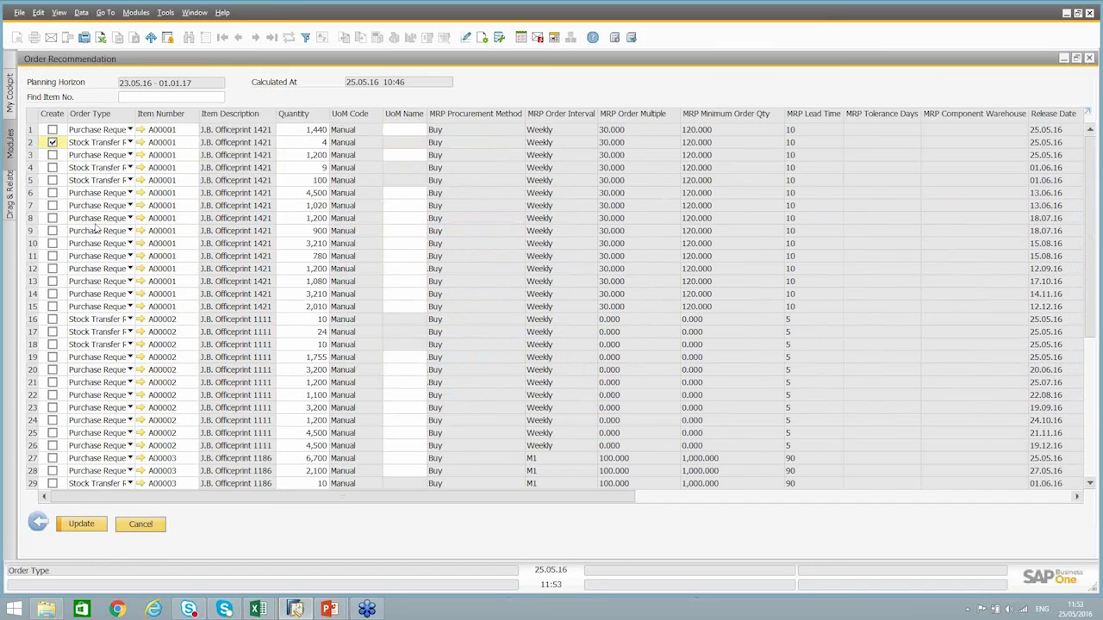